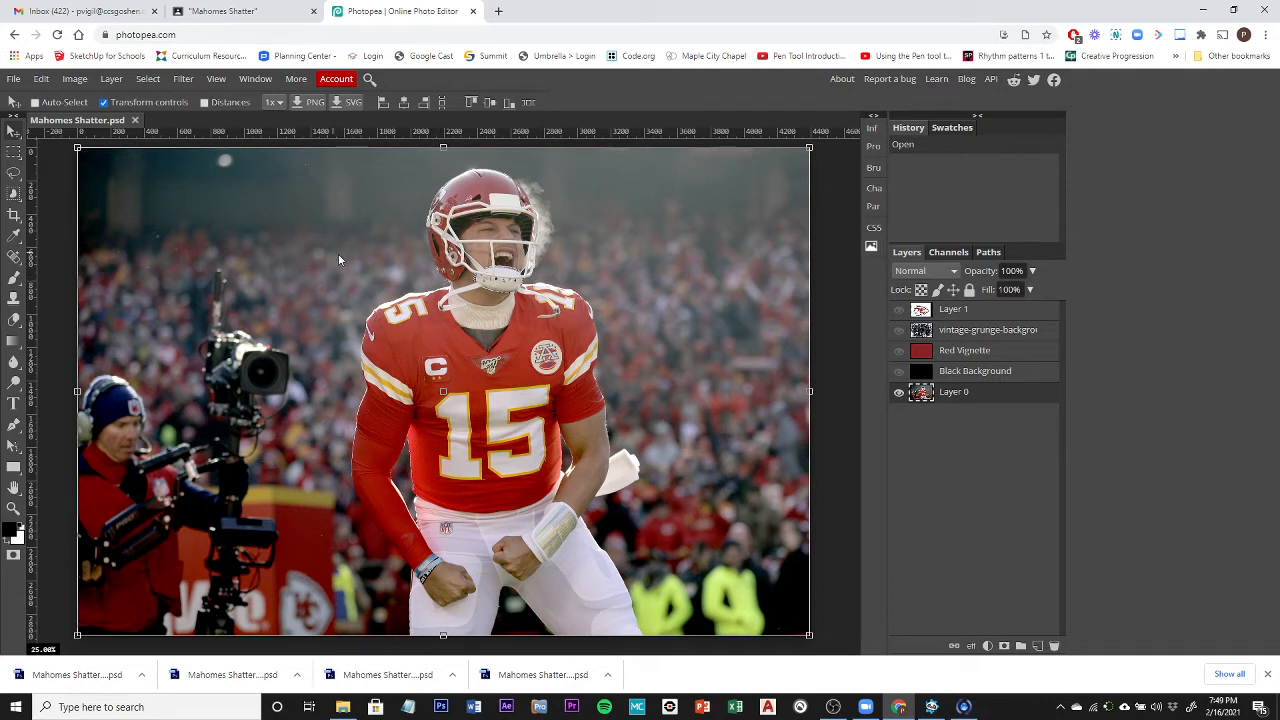
Step: Select the football player with the Quick Selection tool at a 120 px brush, covering jersey, helmet, pants and the bare arm
right_click(14, 196)
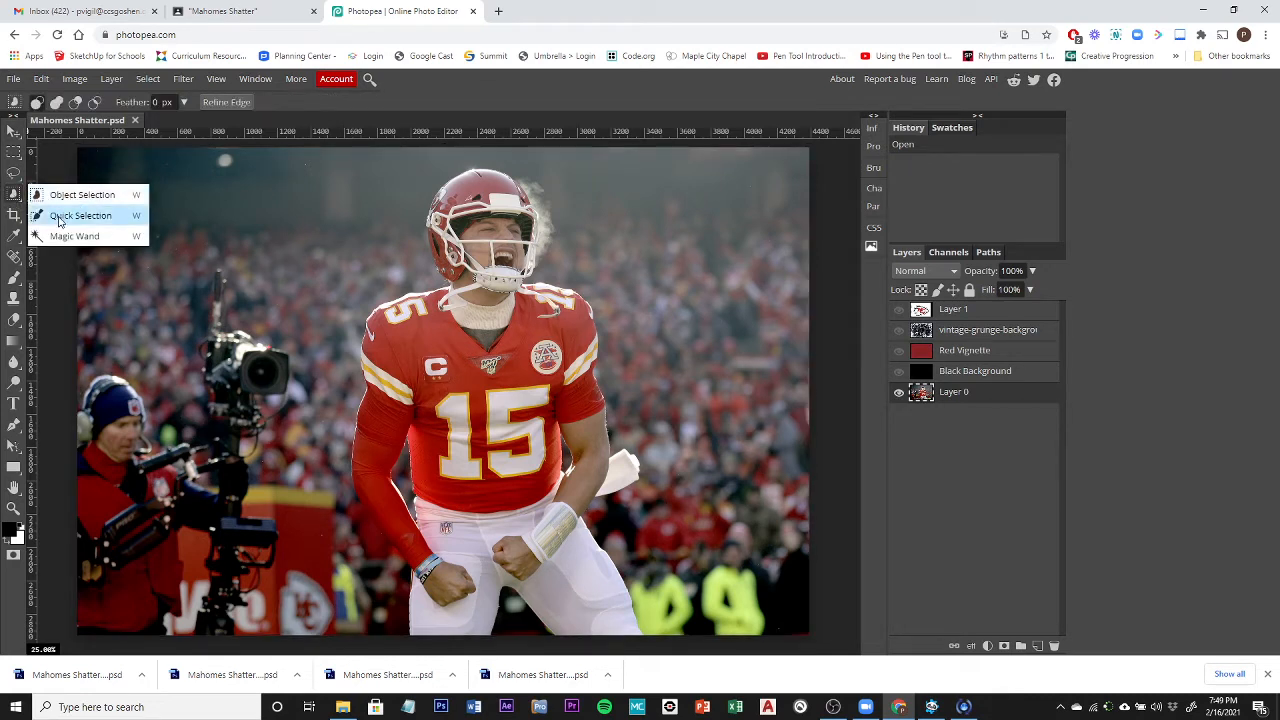
click(75, 218)
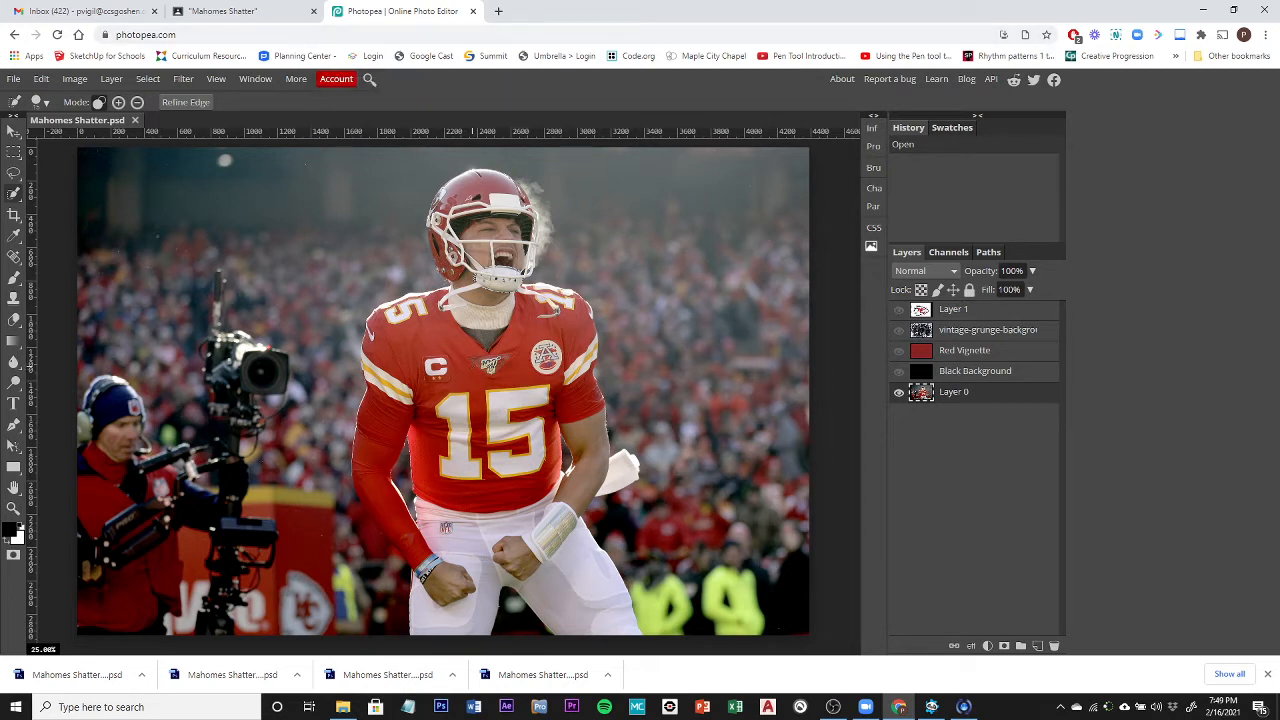
click(40, 102)
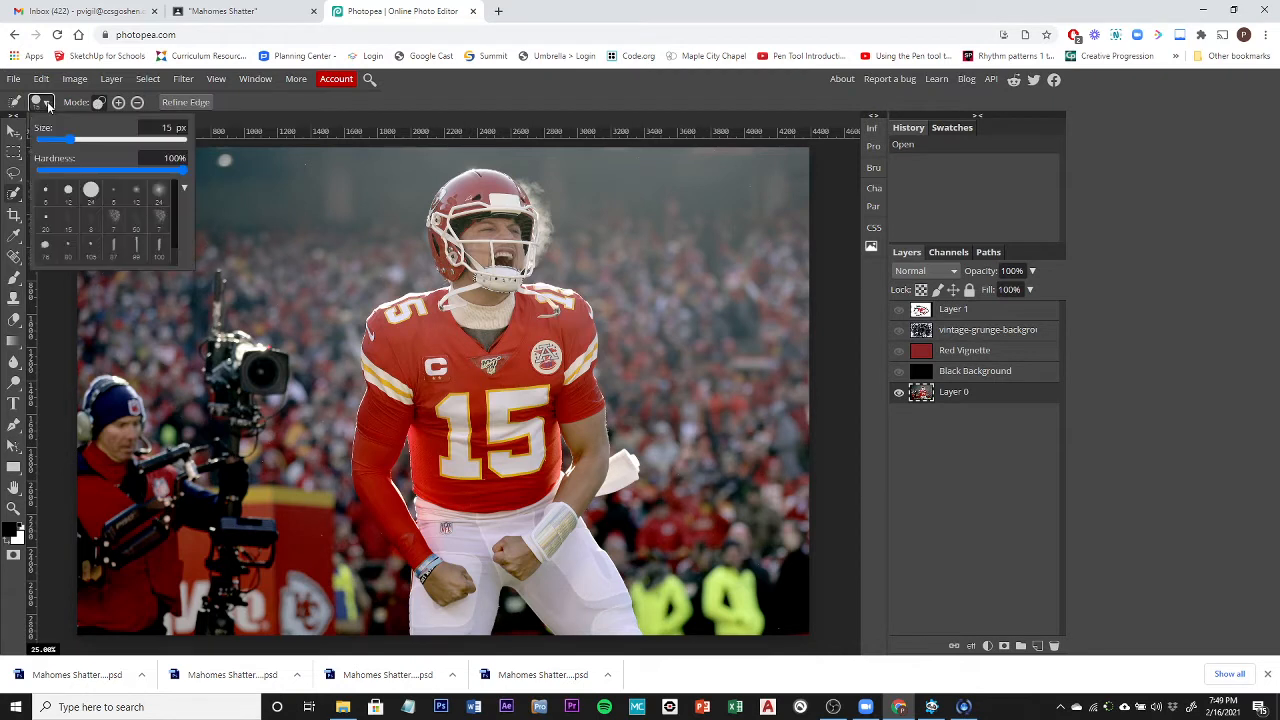
drag(70, 141, 108, 146)
mouse_move(493, 406)
mouse_down()
mouse_move(464, 385)
mouse_move(481, 363)
mouse_move(486, 275)
mouse_up()
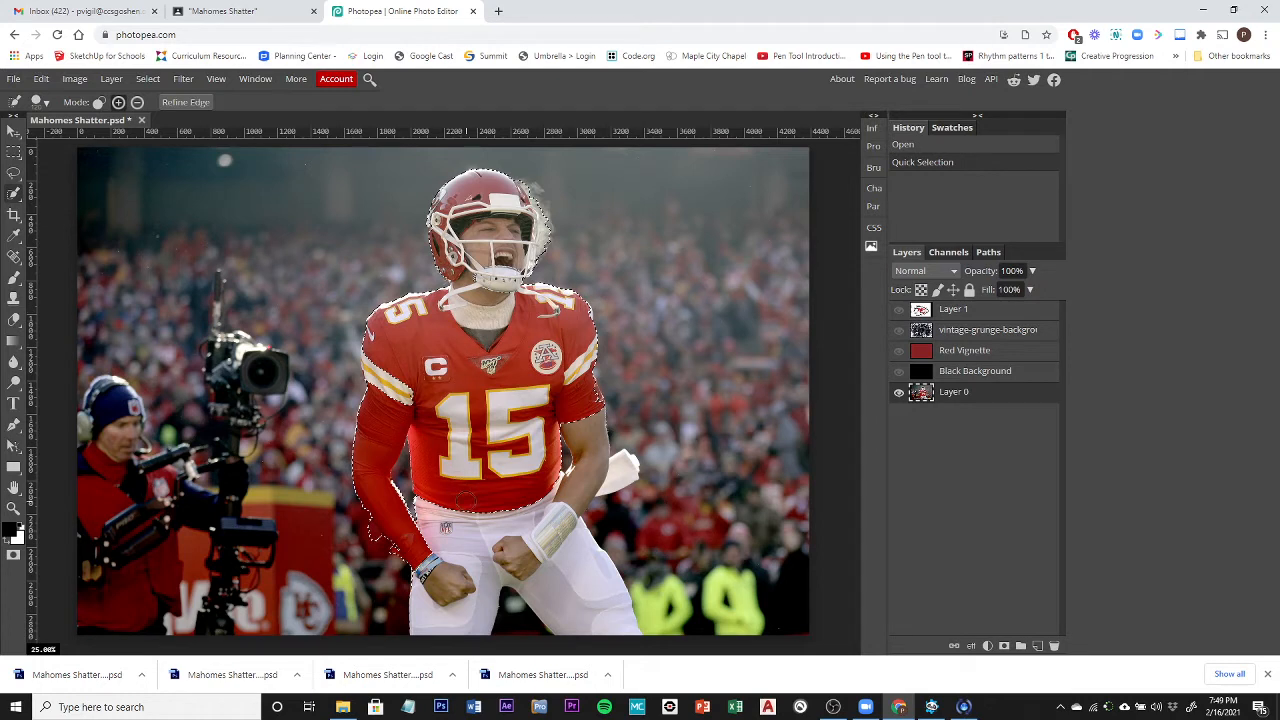
mouse_move(466, 500)
mouse_down()
mouse_move(392, 535)
mouse_move(457, 540)
mouse_up()
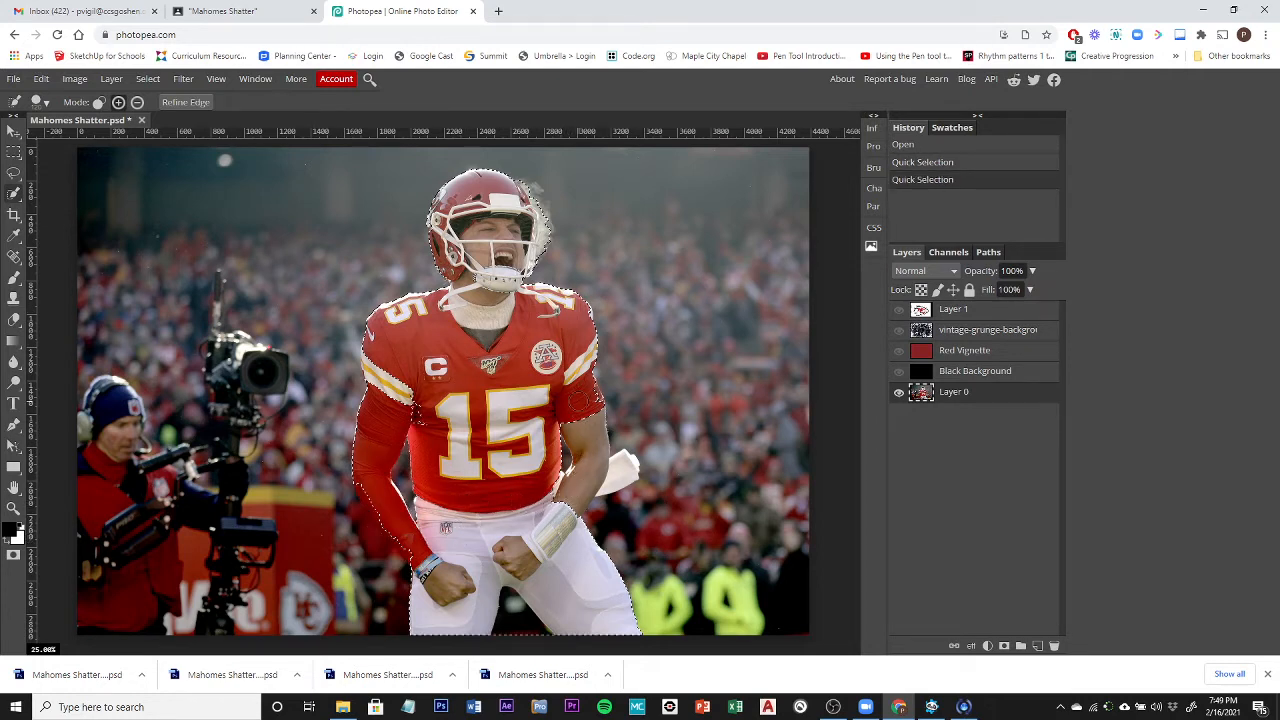
mouse_move(580, 401)
mouse_down()
mouse_move(560, 505)
mouse_move(582, 487)
mouse_up()
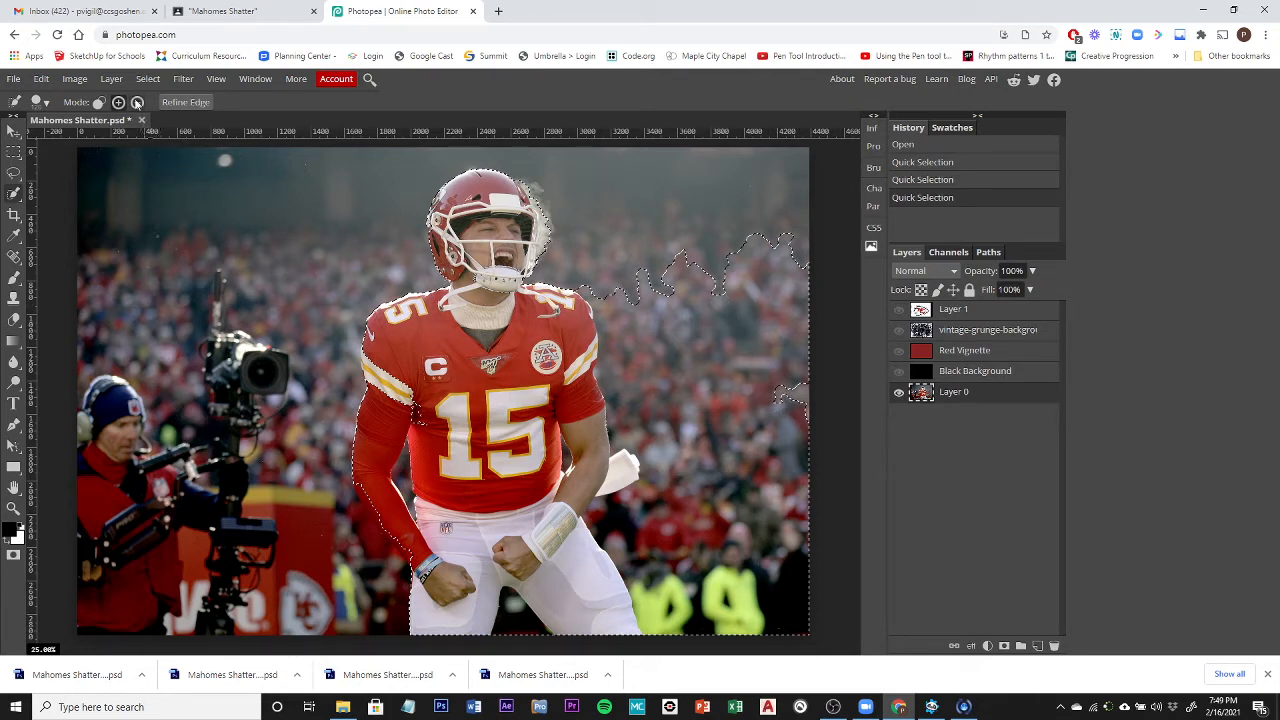
Step: Subtract the spilled crowd background and the gap between the legs from the selection, and add a raster mask to Layer 0 from it
click(138, 103)
drag(791, 209, 750, 450)
mouse_move(799, 376)
mouse_down()
mouse_move(799, 445)
mouse_move(779, 467)
mouse_move(784, 552)
mouse_move(702, 546)
mouse_up()
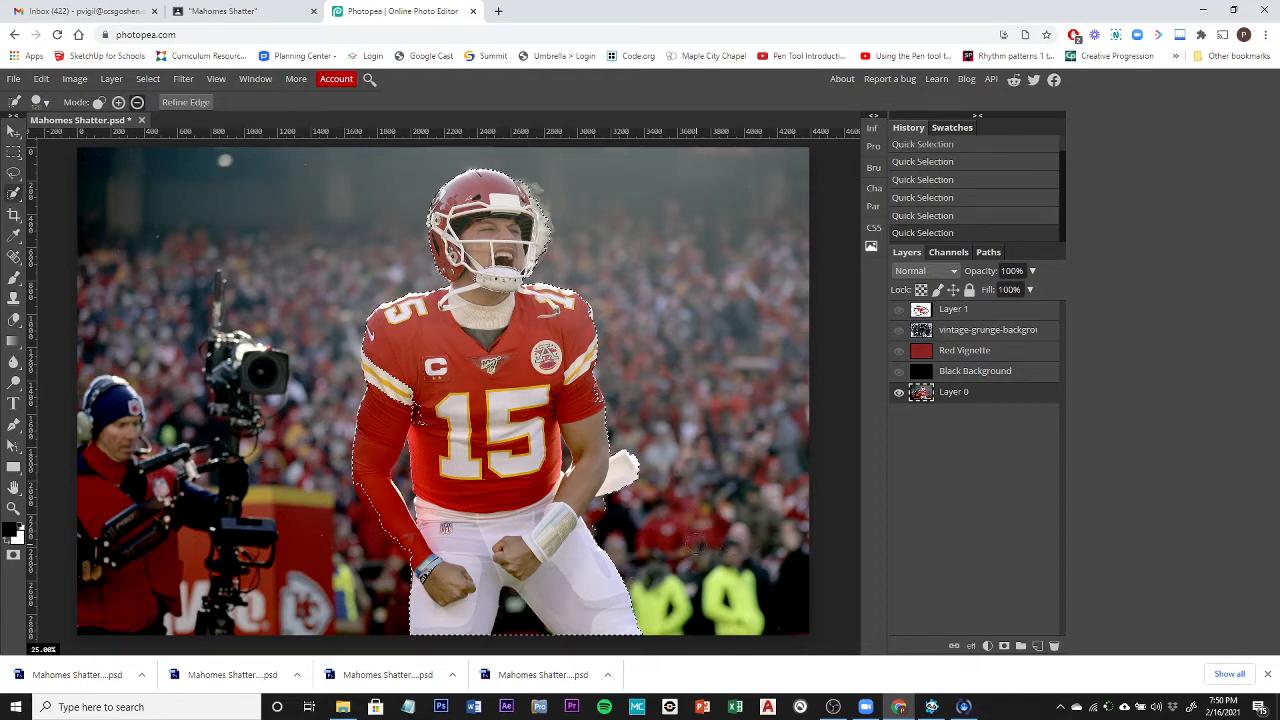
click(606, 516)
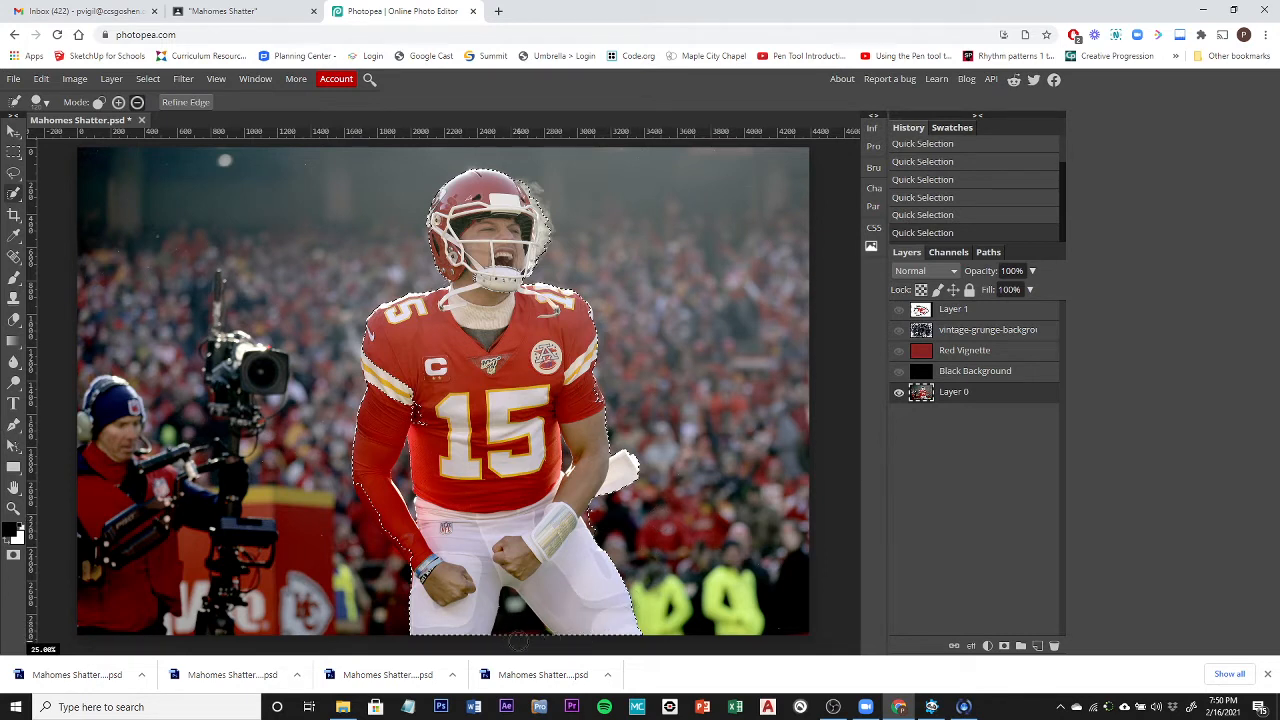
drag(518, 640, 514, 597)
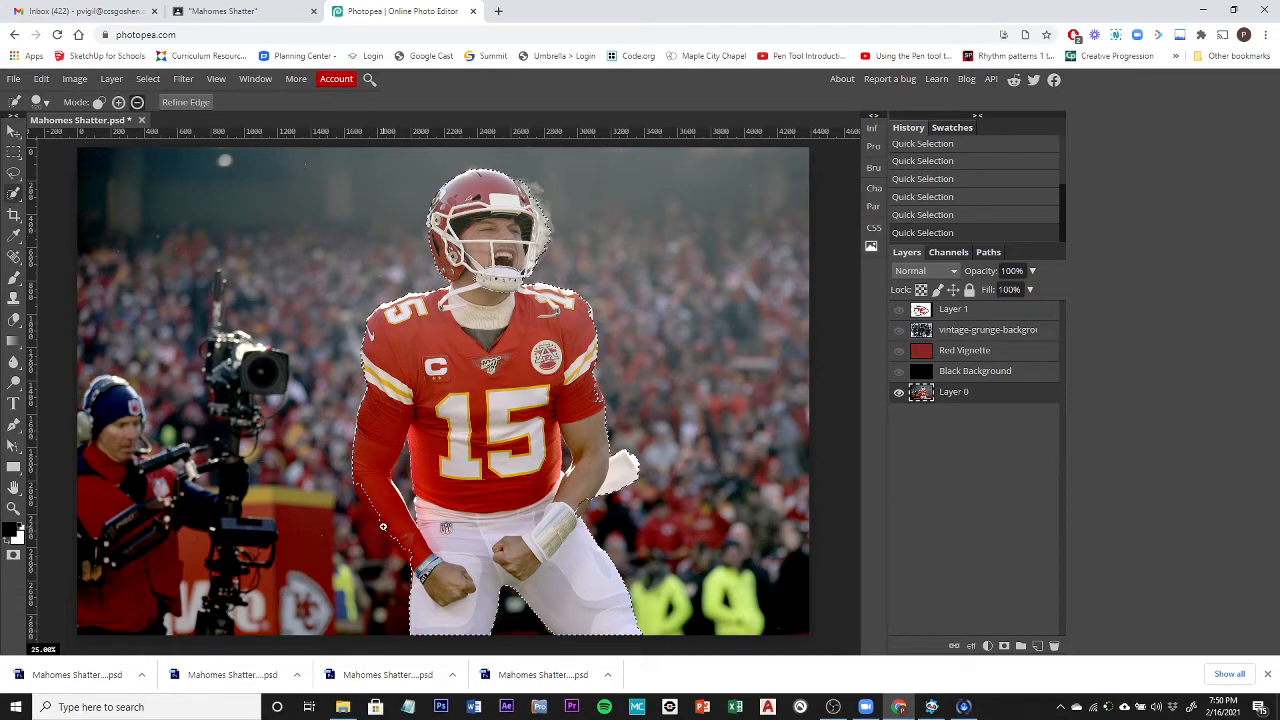
scroll(386, 531, up, 3)
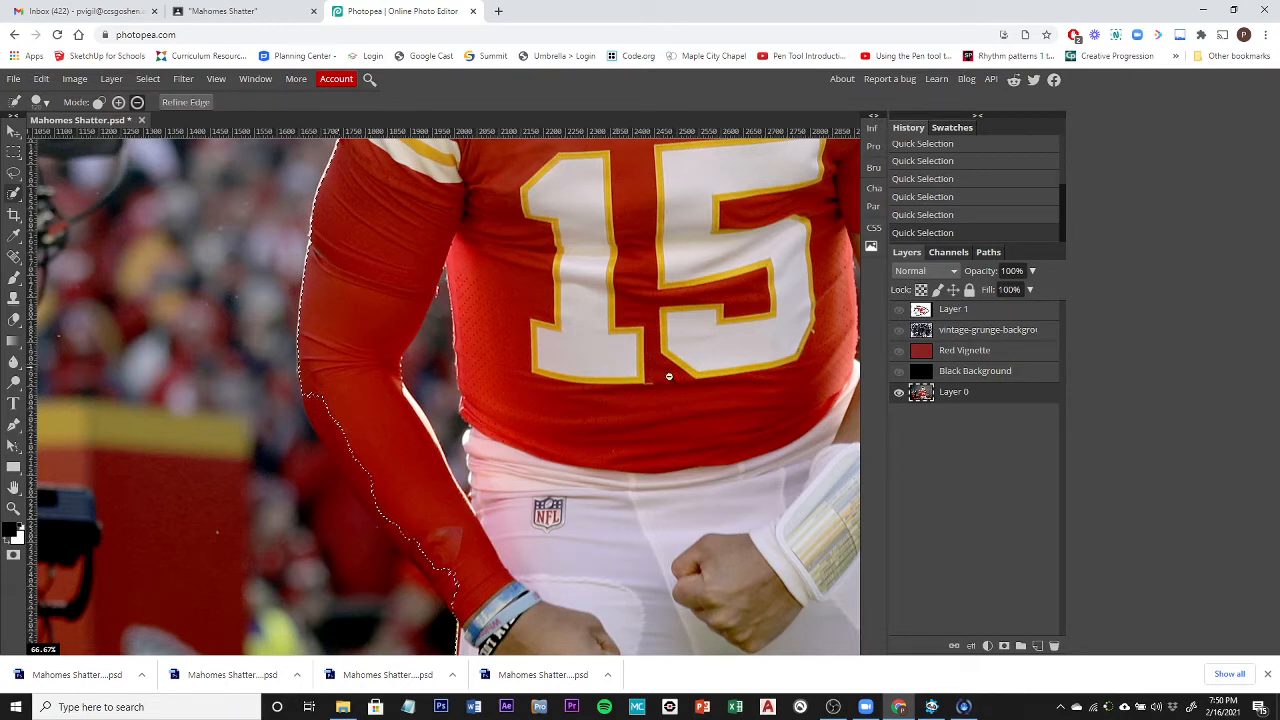
click(1004, 646)
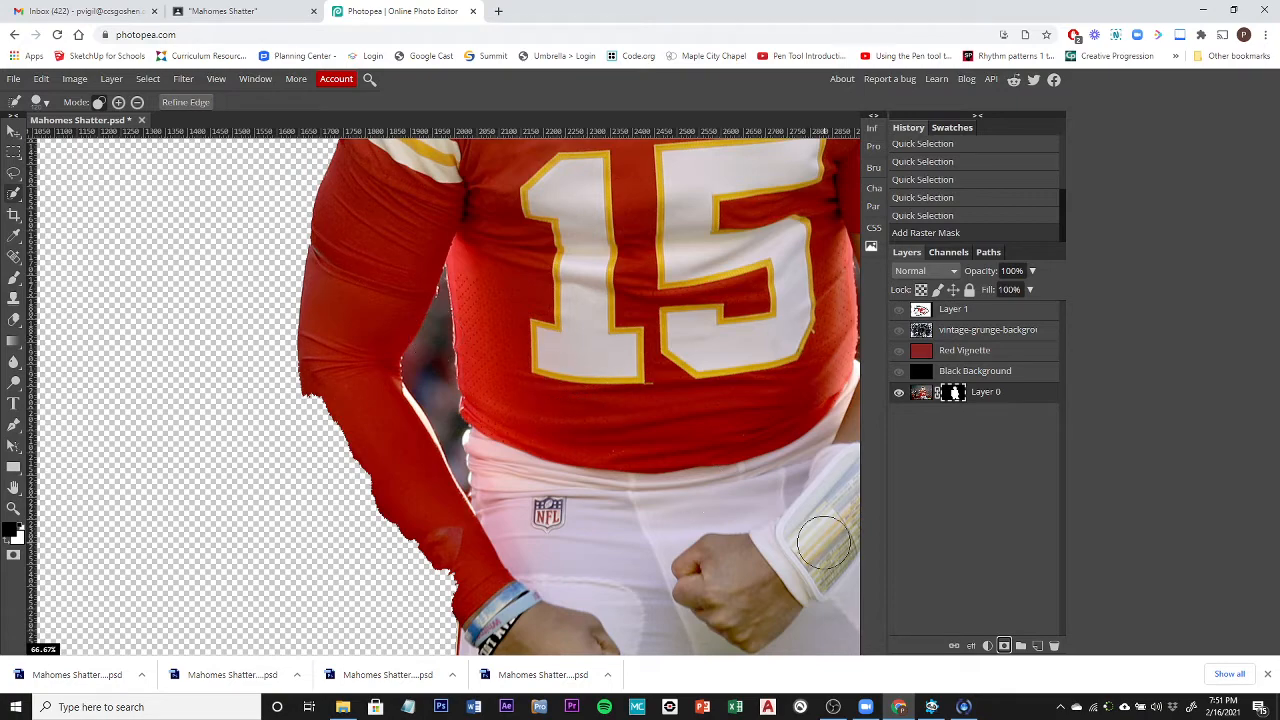
Step: Paint black on Layer 0's mask with an enlarged brush to hide the background between the red-sleeved arm and the torso
drag(677, 457, 388, 650)
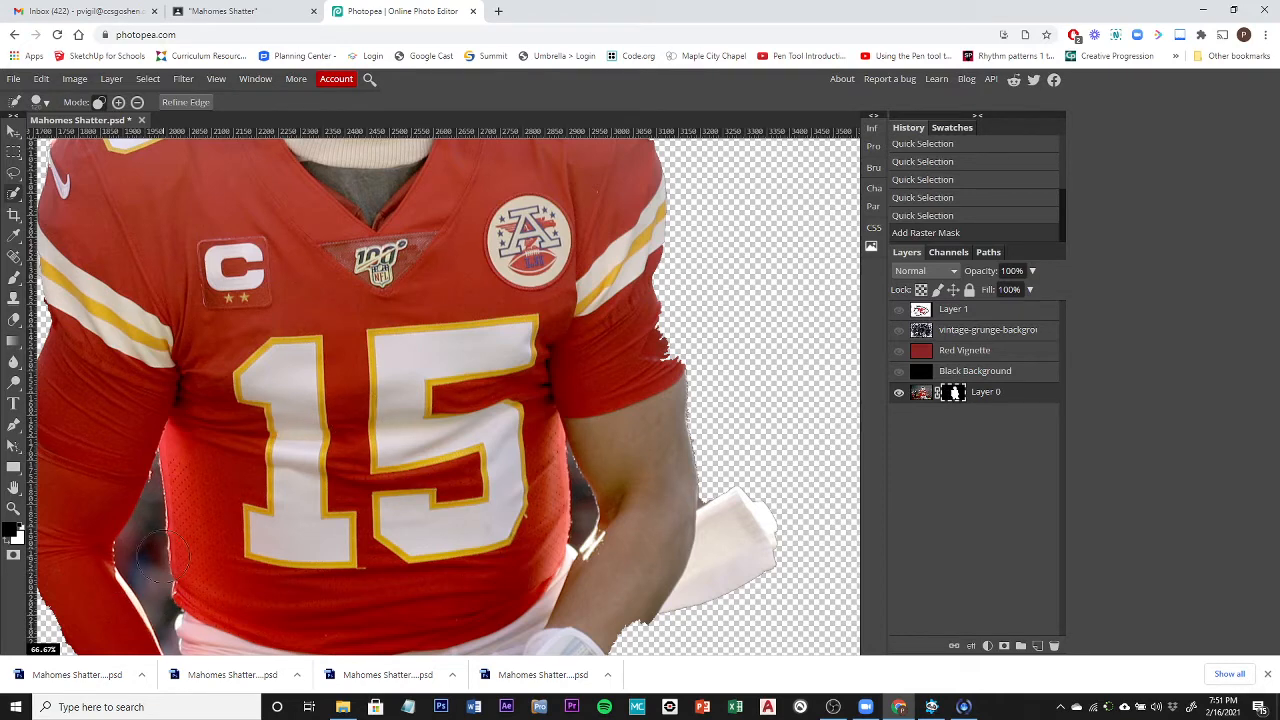
drag(280, 509, 568, 390)
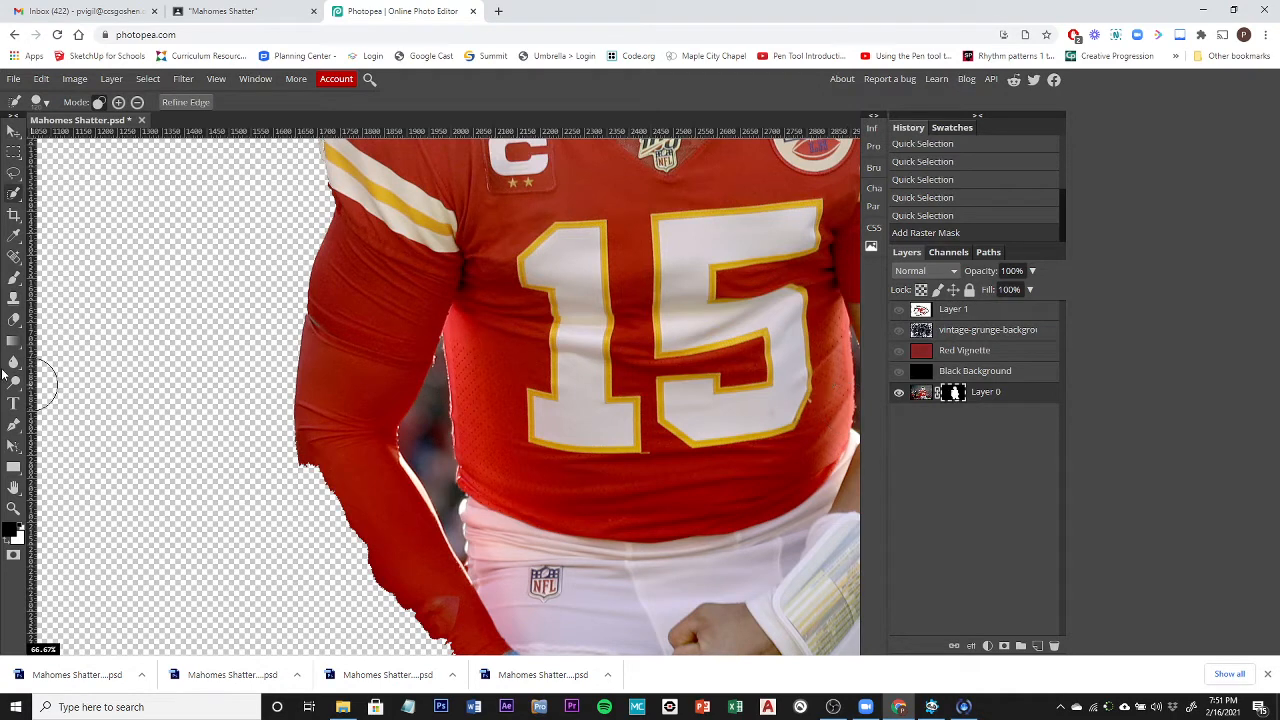
click(13, 278)
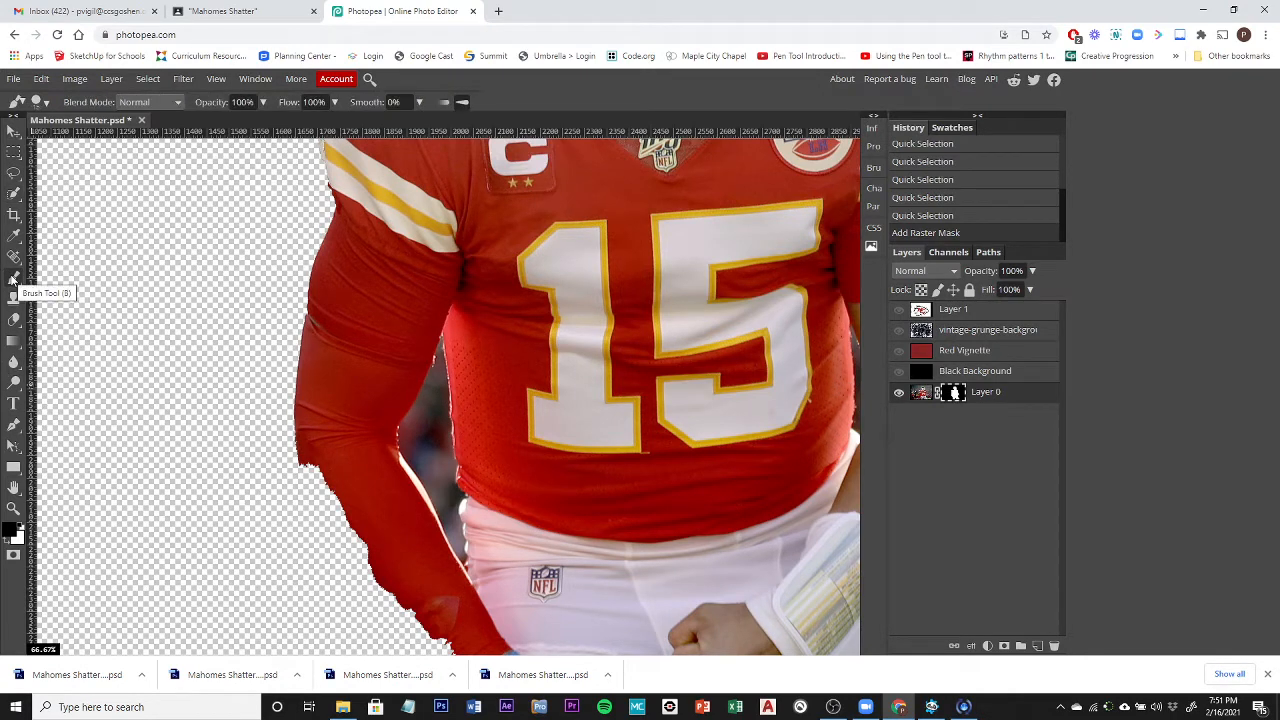
click(40, 102)
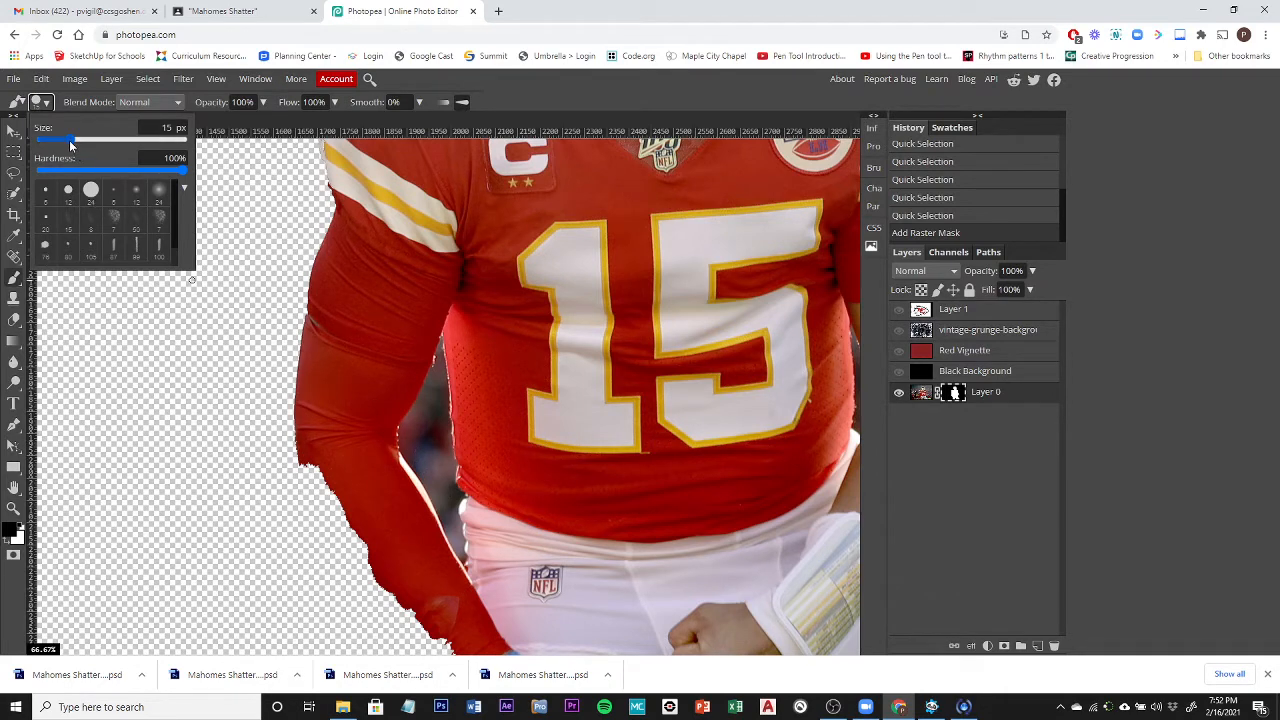
drag(69, 140, 84, 140)
click(430, 422)
mouse_move(430, 445)
mouse_down()
mouse_move(435, 462)
mouse_move(437, 388)
mouse_up()
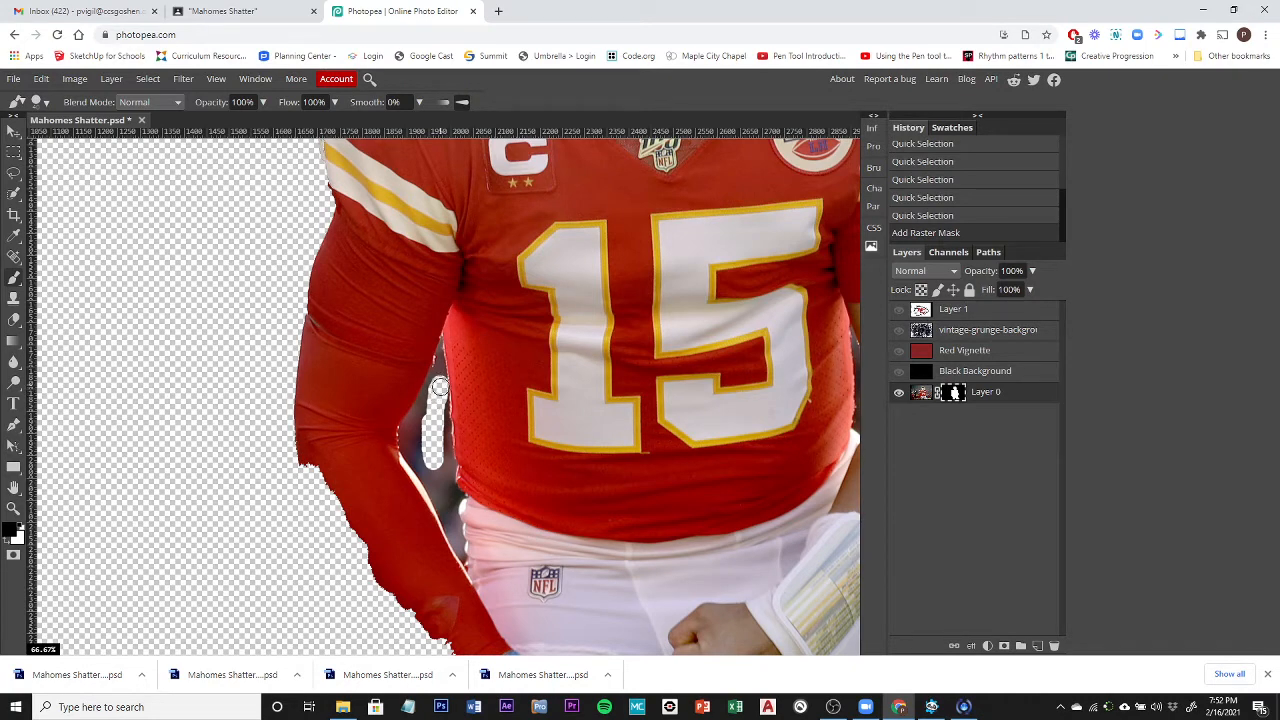
mouse_move(440, 416)
mouse_down()
mouse_move(444, 495)
mouse_move(422, 440)
mouse_move(432, 400)
mouse_move(413, 431)
mouse_move(433, 486)
mouse_up()
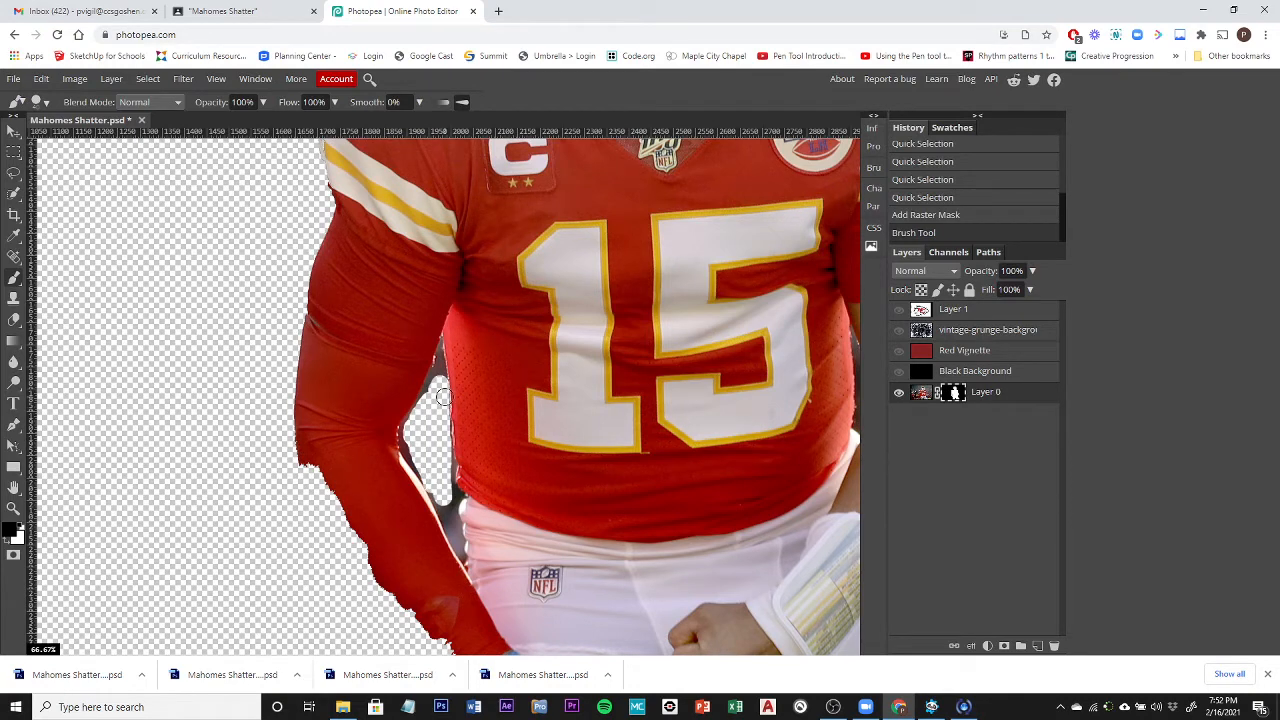
drag(443, 397, 432, 349)
Step: Outline the upper part of the gap between the red-sleeved arm and the torso with the freehand Lasso
click(14, 177)
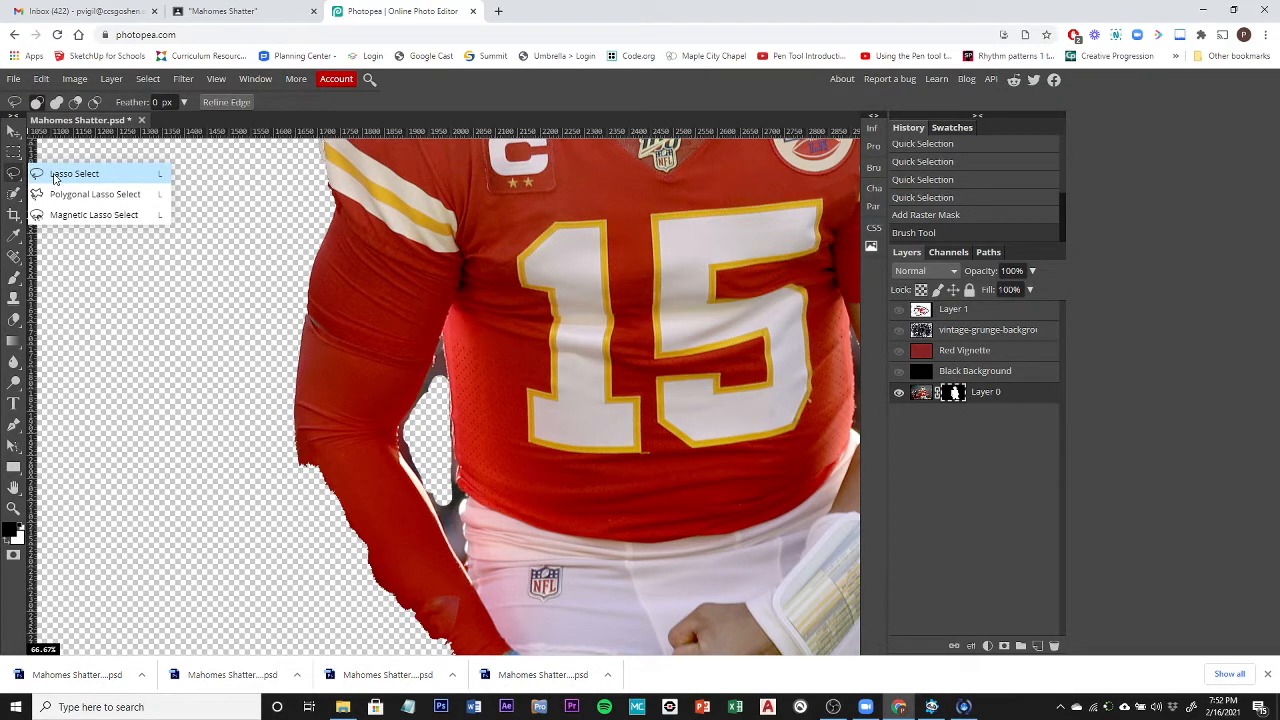
click(54, 178)
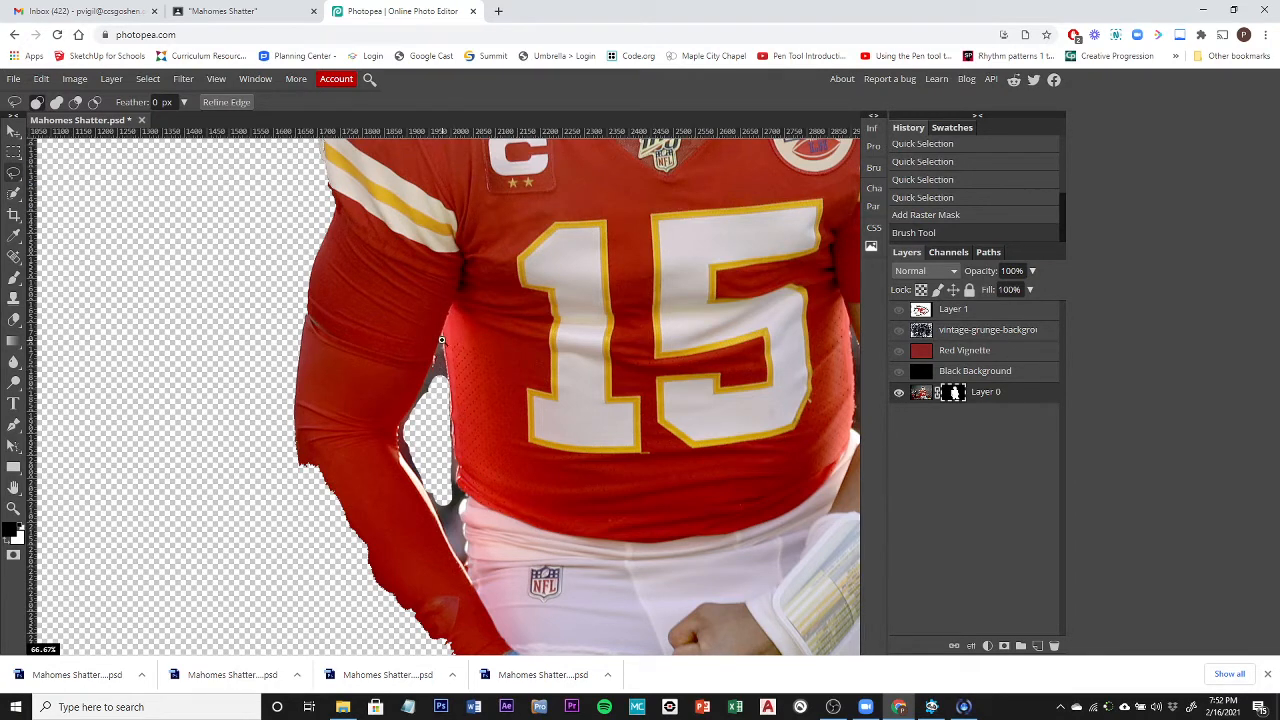
scroll(441, 340, up, 5)
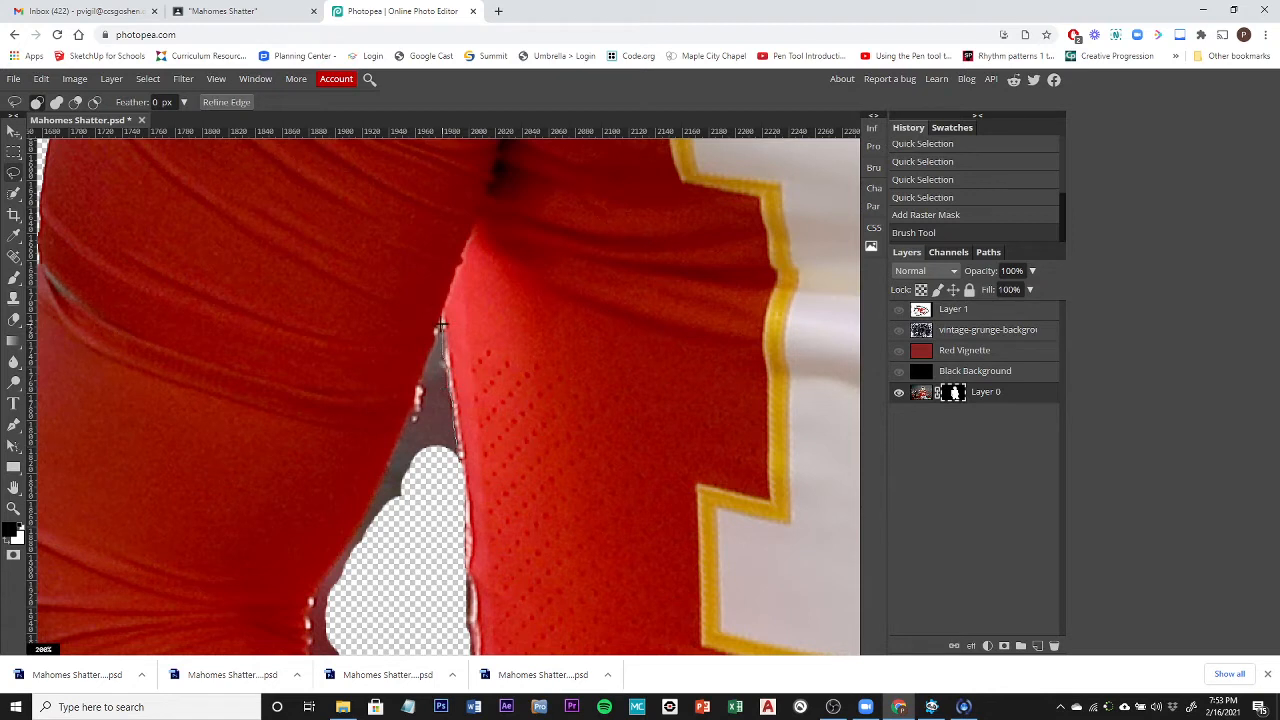
mouse_move(441, 326)
mouse_down()
mouse_move(400, 452)
mouse_move(313, 604)
mouse_move(312, 657)
mouse_move(466, 645)
mouse_move(476, 628)
mouse_move(452, 446)
mouse_up()
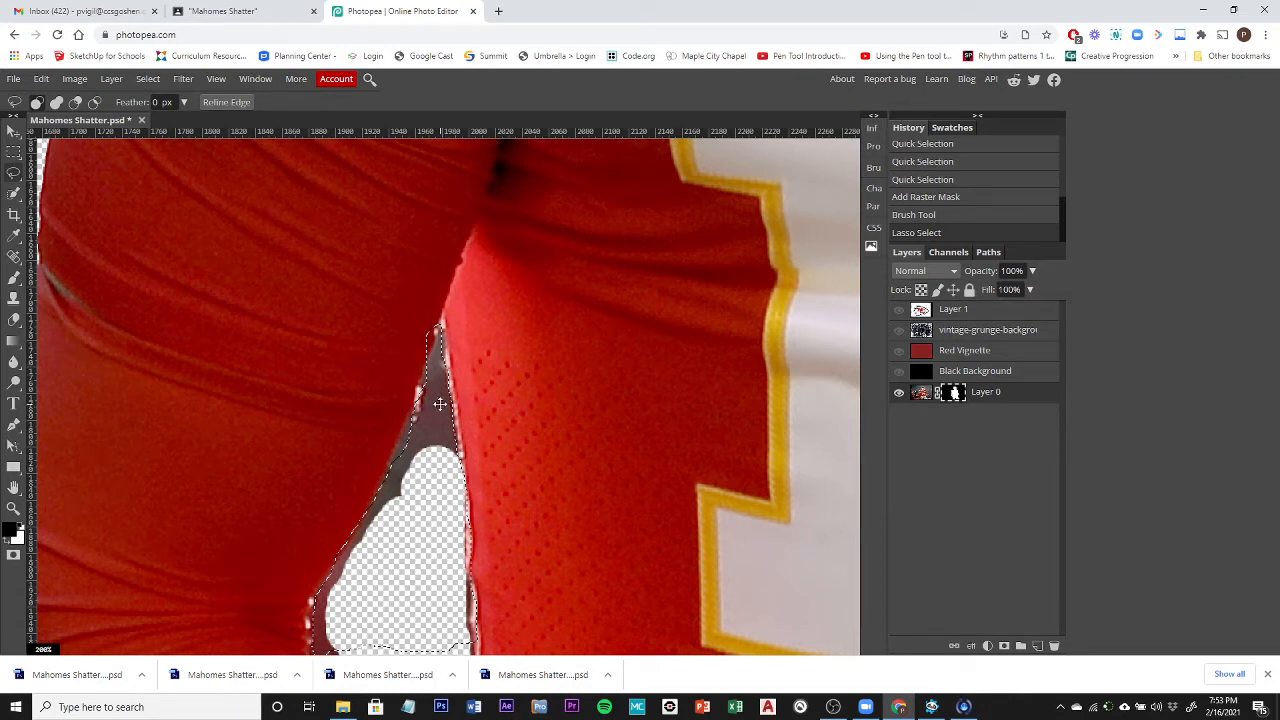
Step: Fill the lassoed area of the mask with black, and deselect it
click(41, 80)
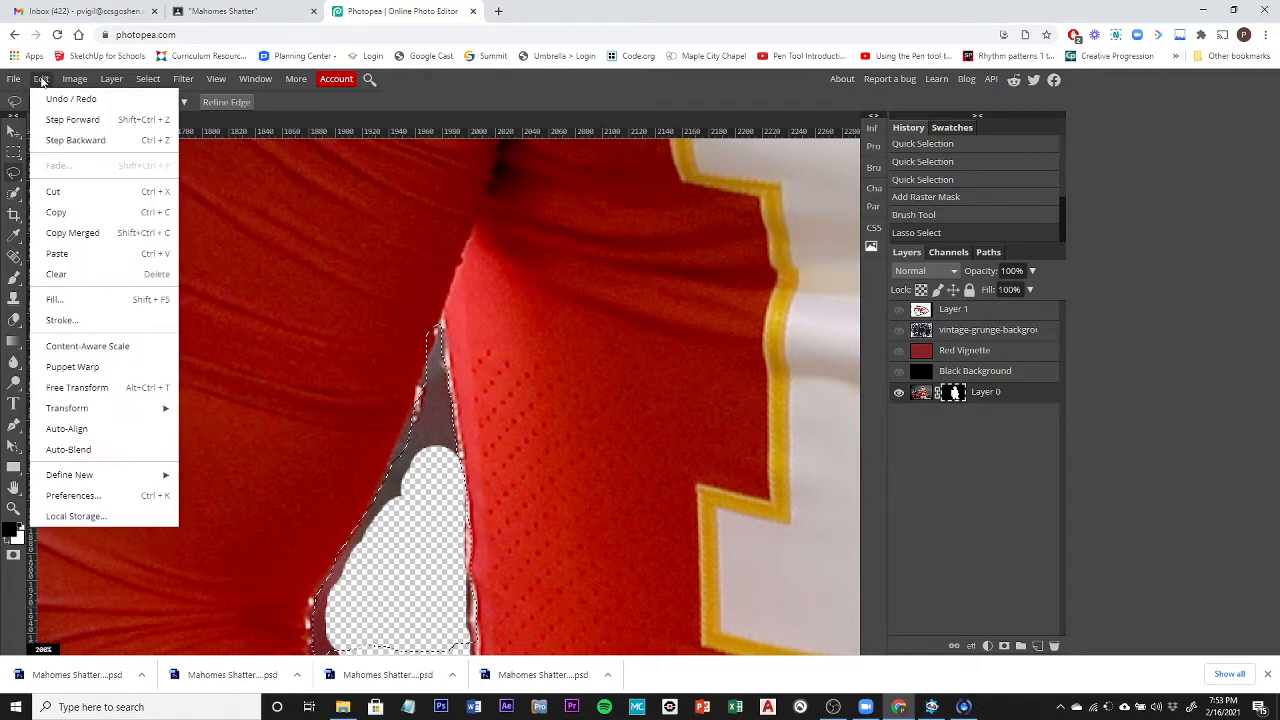
click(55, 300)
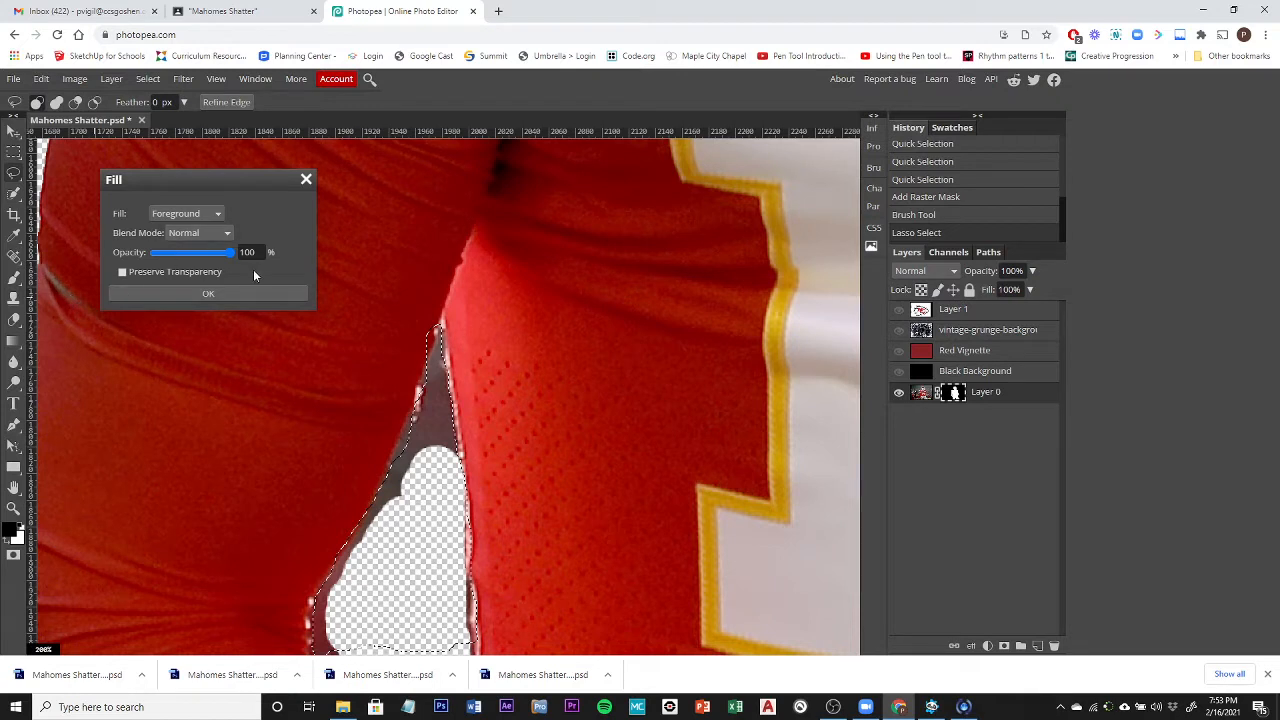
click(187, 215)
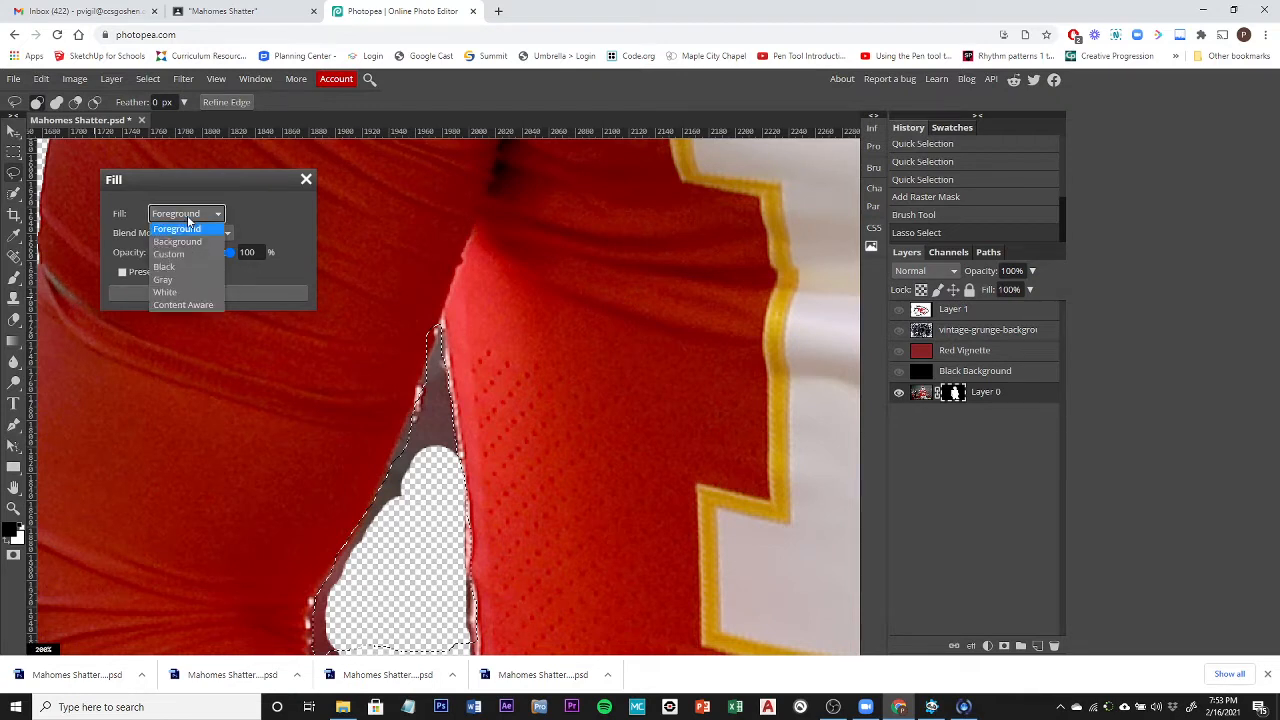
click(169, 270)
click(210, 293)
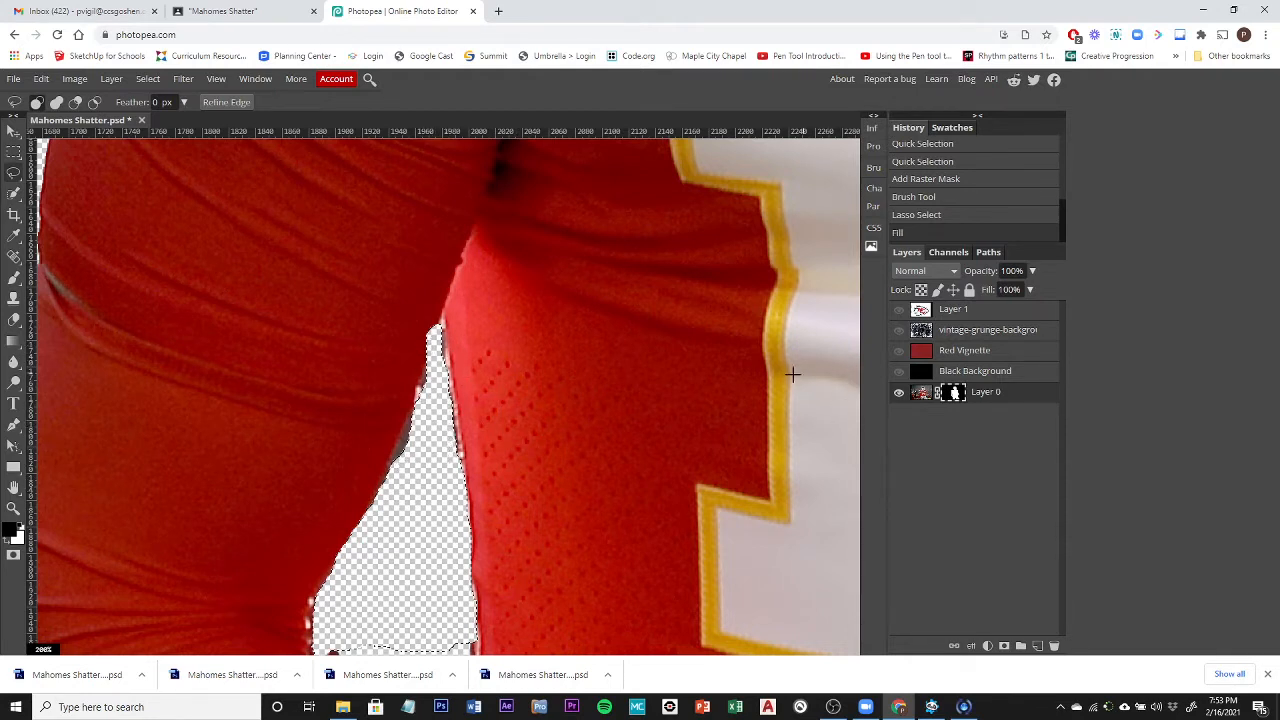
drag(503, 349, 521, 277)
drag(508, 507, 376, 290)
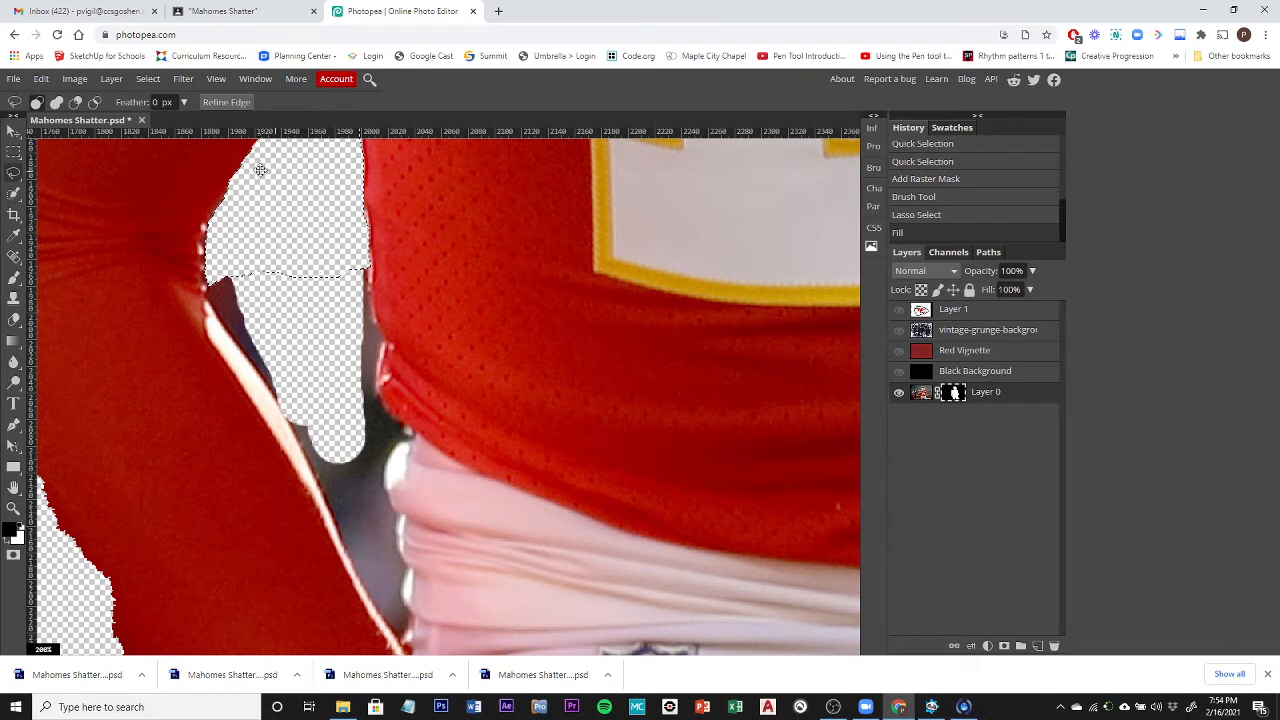
click(147, 79)
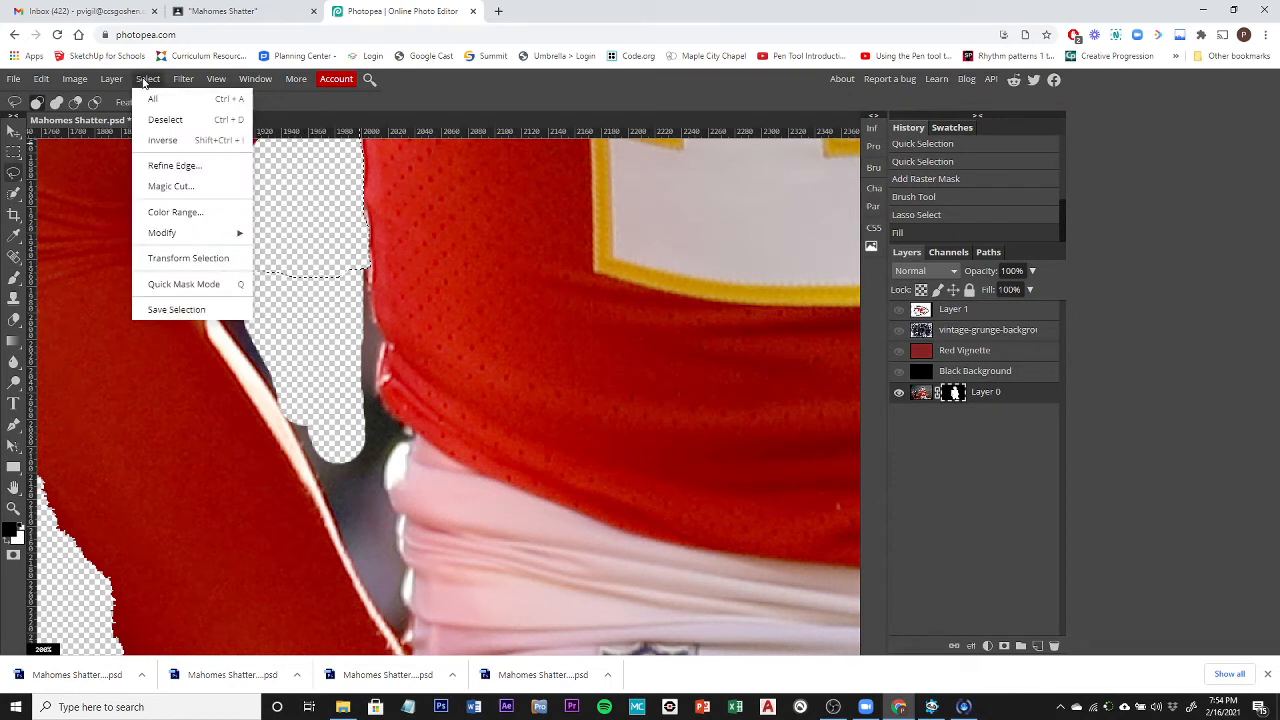
click(180, 119)
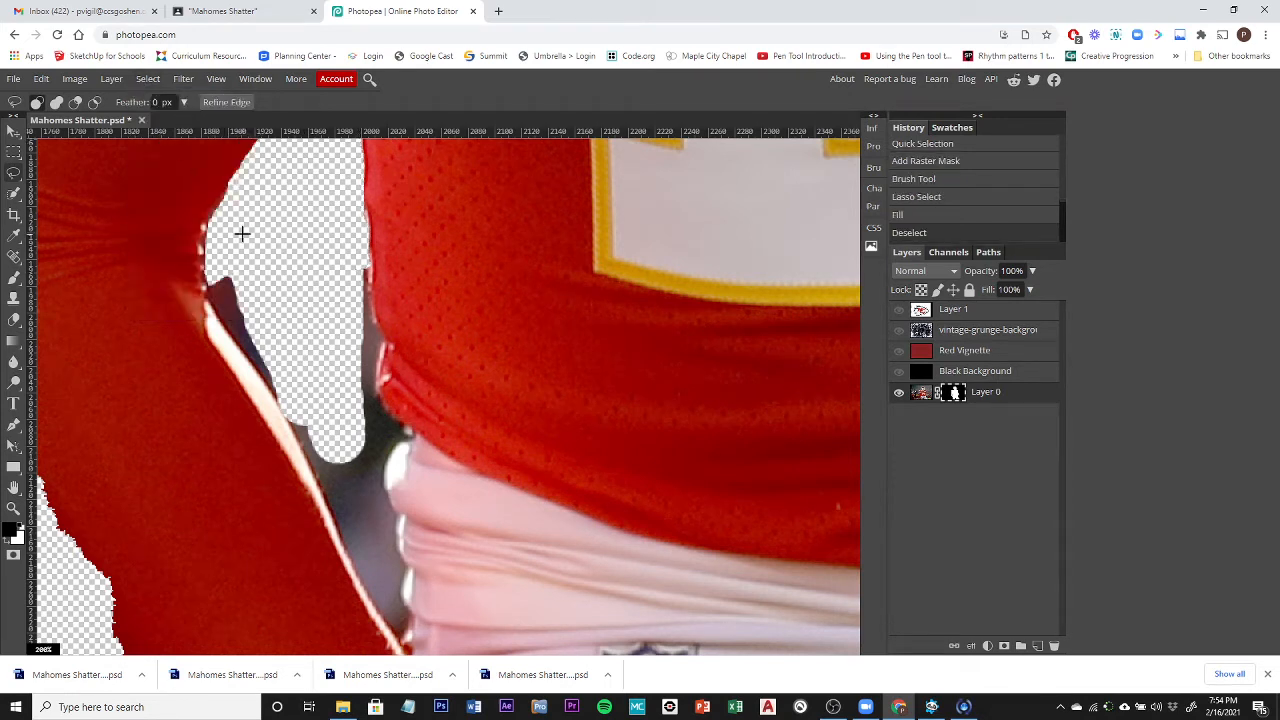
Step: Try to select the leftover dark strip beside the inner forearm using the Quick Selection tool with a 17 px brush
click(13, 193)
click(88, 216)
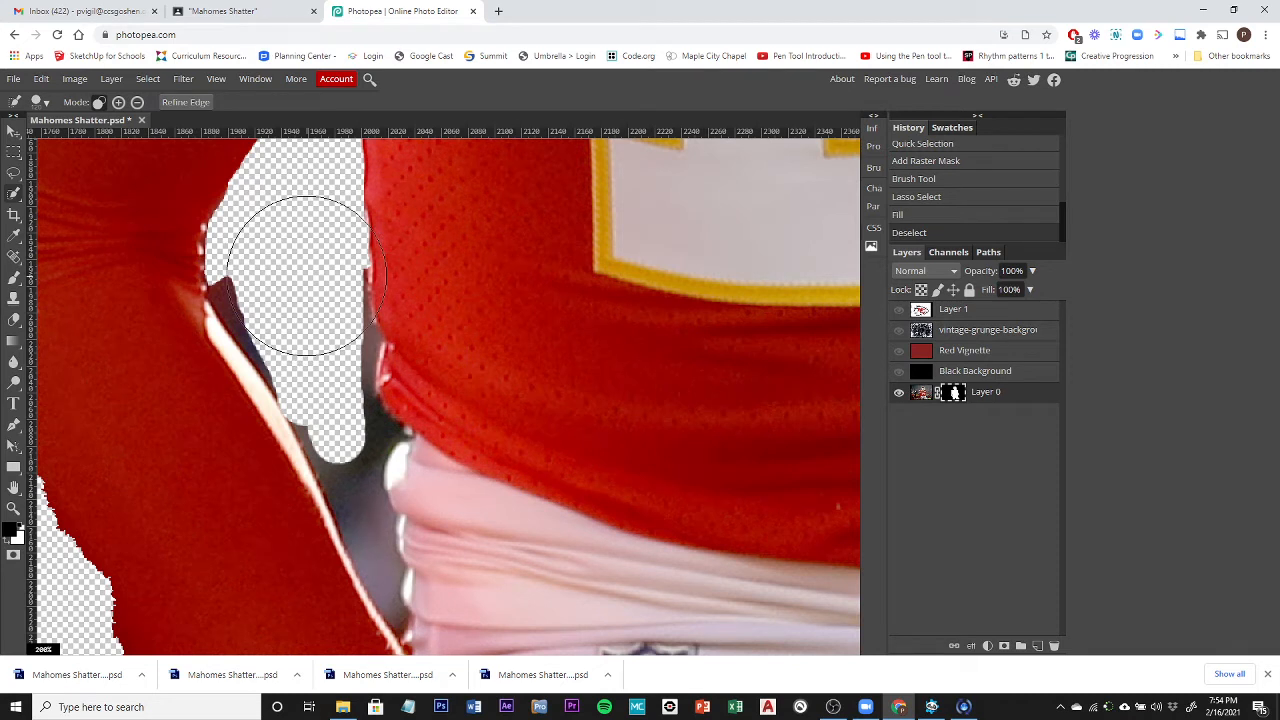
click(40, 102)
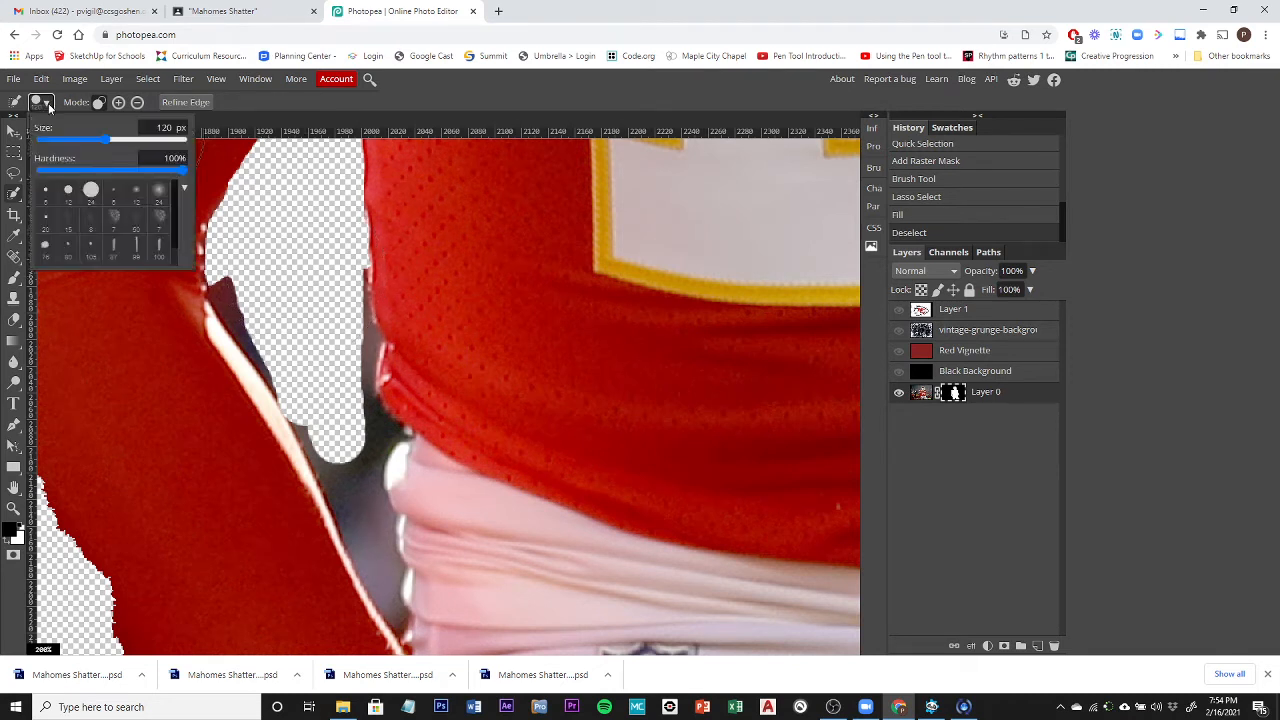
mouse_move(105, 138)
mouse_down()
mouse_move(60, 142)
mouse_move(72, 138)
mouse_up()
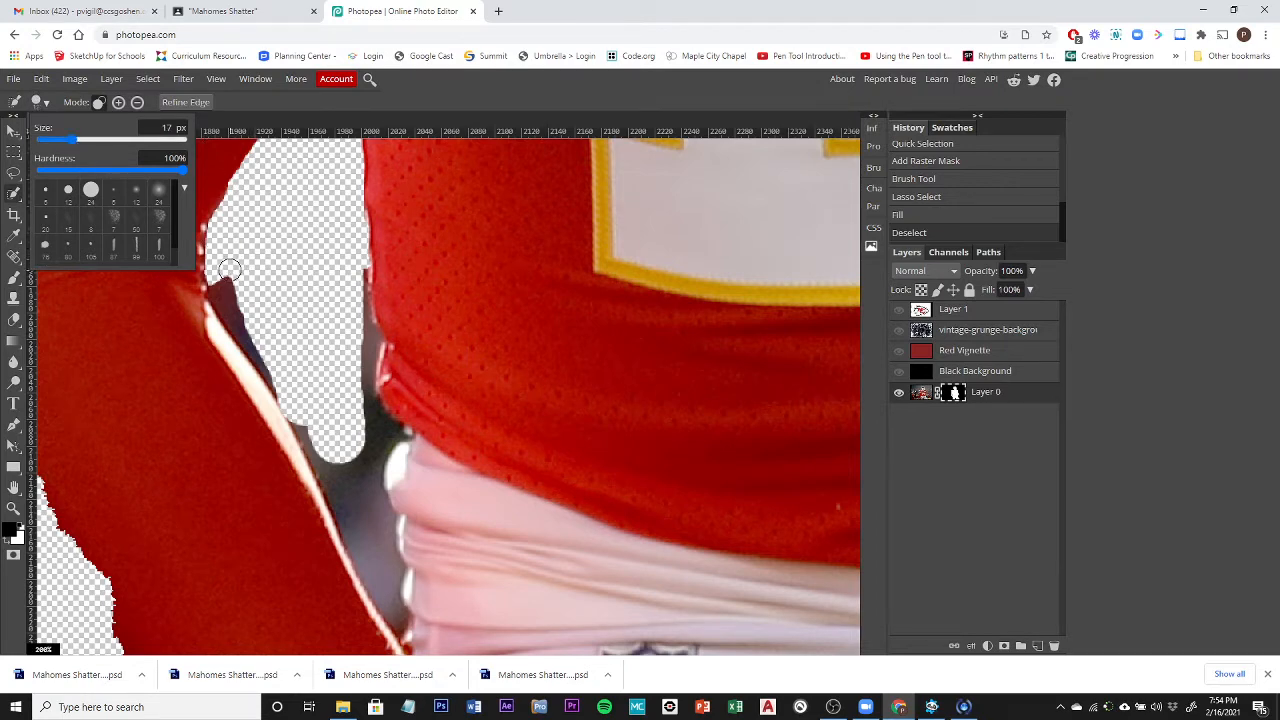
drag(229, 270, 237, 320)
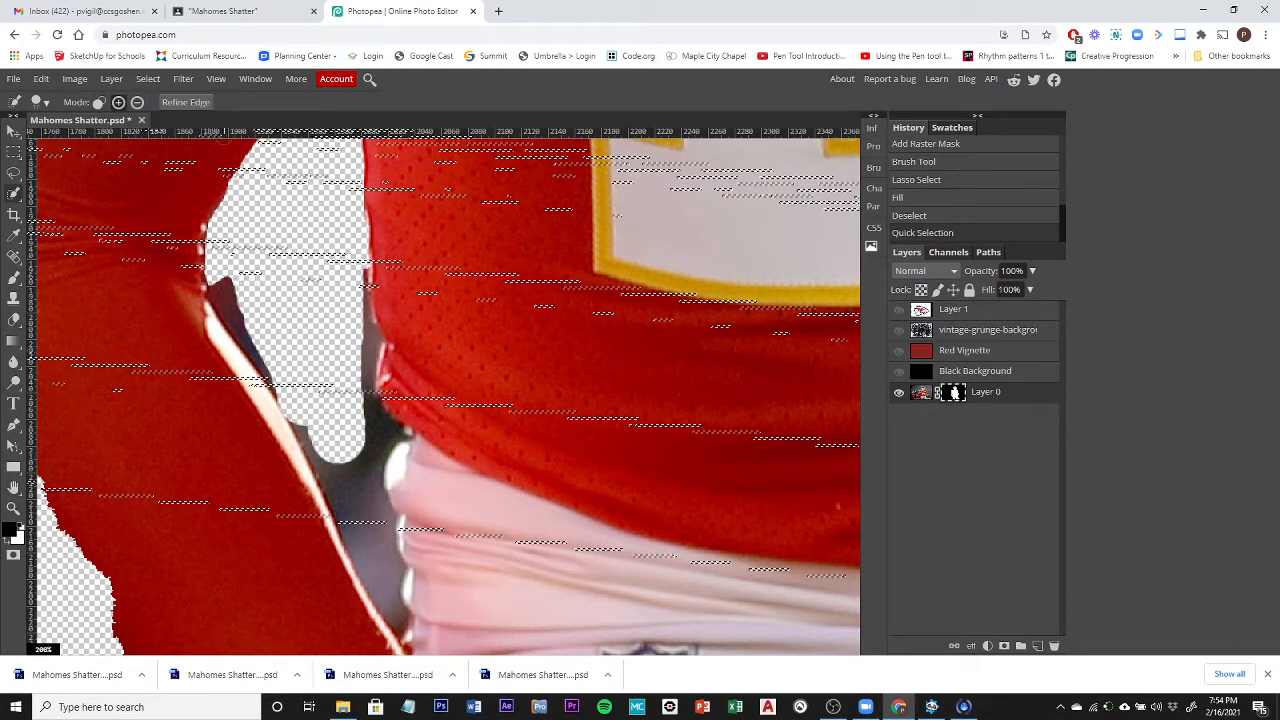
key(ctrl+z)
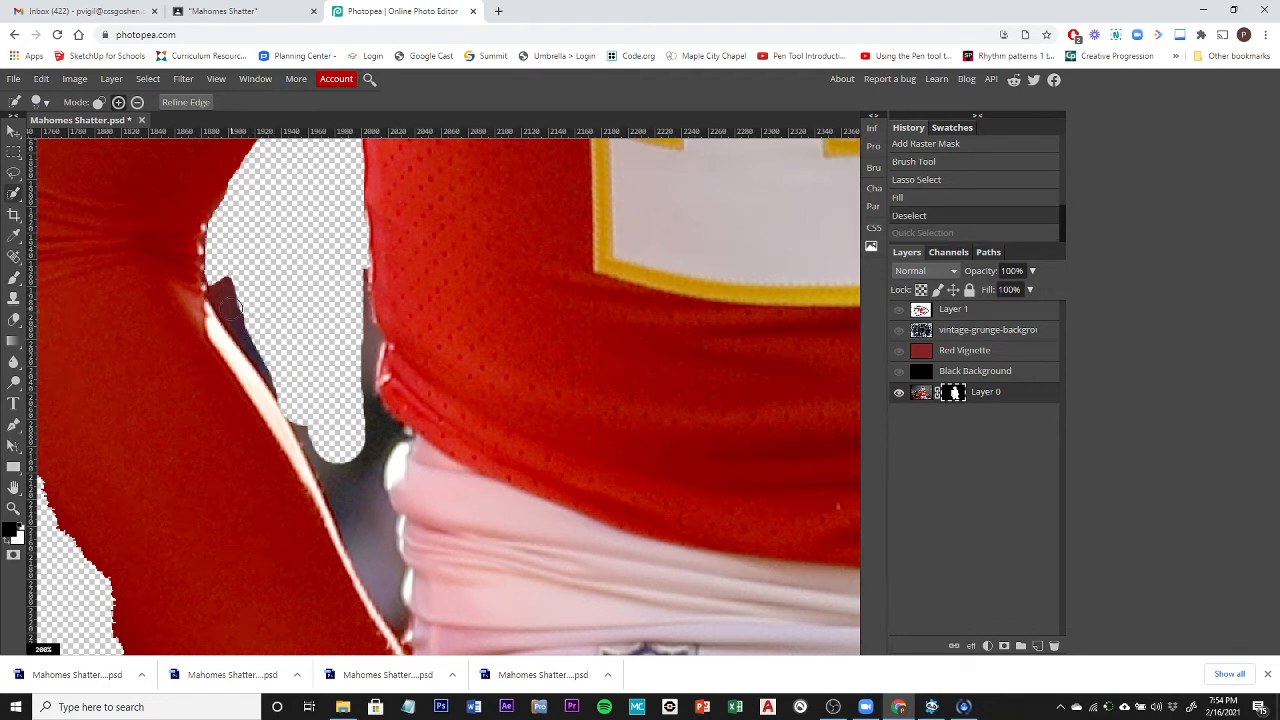
click(229, 300)
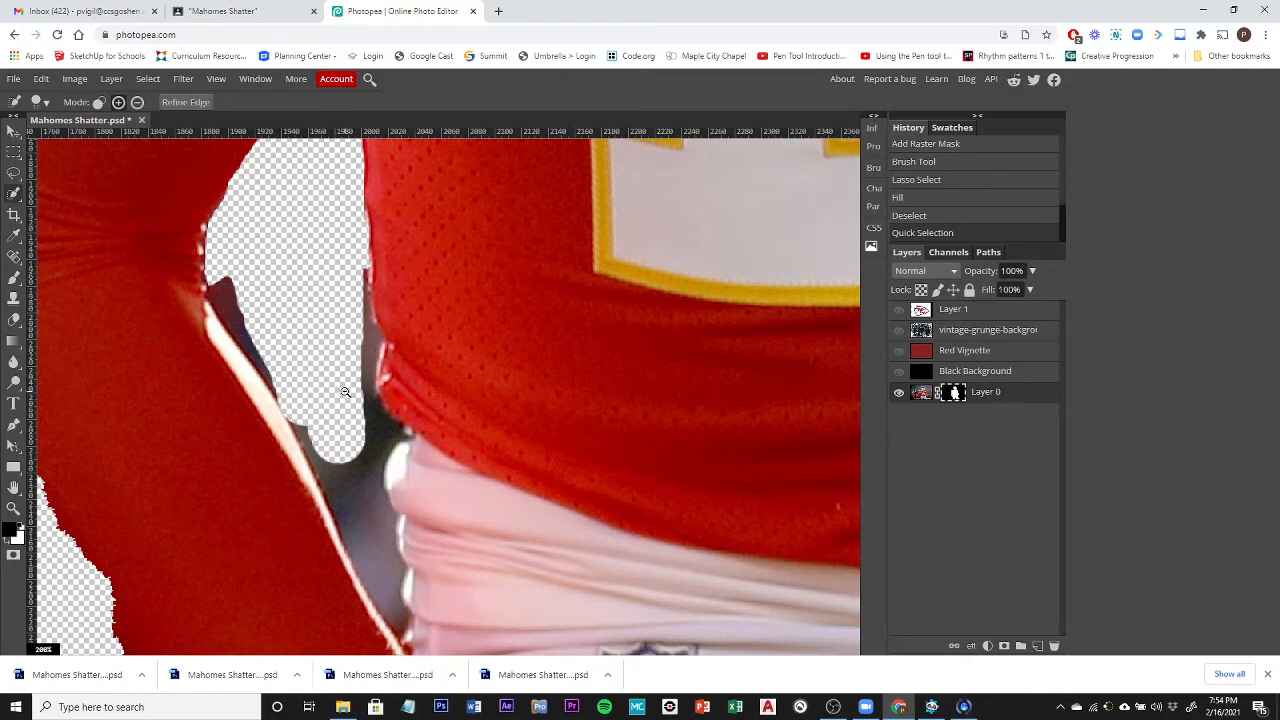
scroll(345, 392, down, 8)
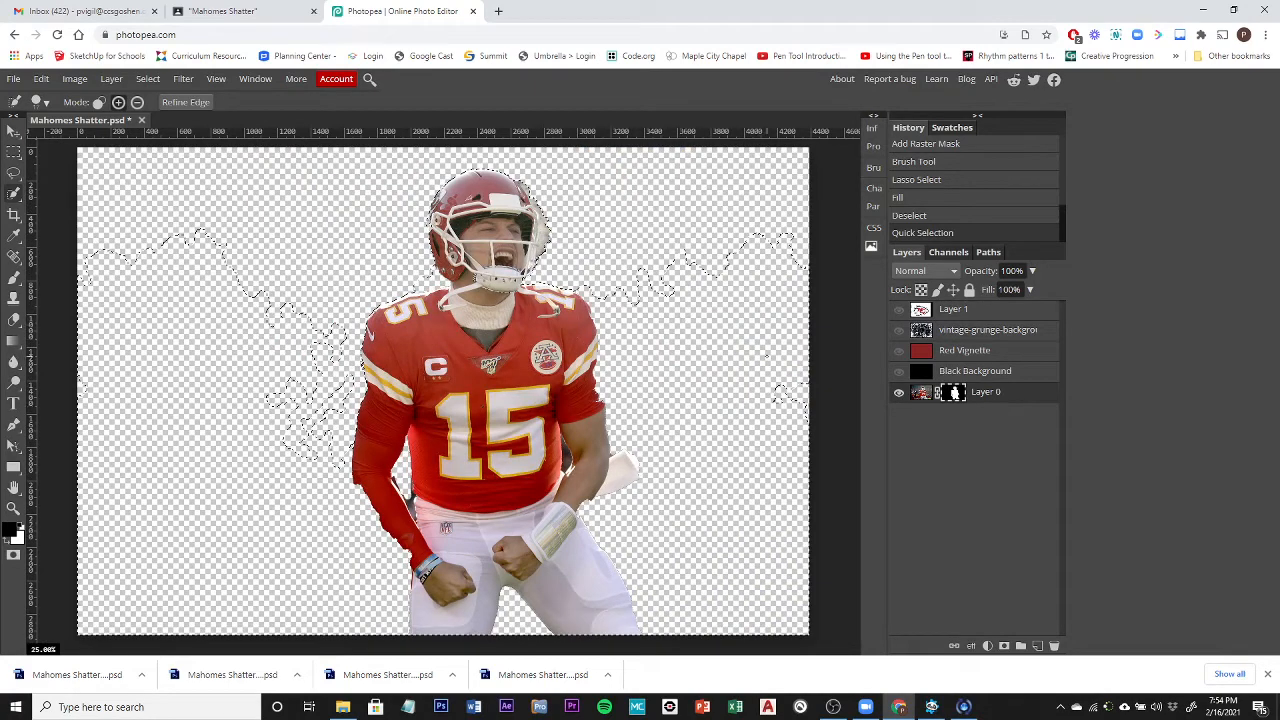
Step: Deselect the quick selection and make Layer 0's image active instead of its mask
click(148, 79)
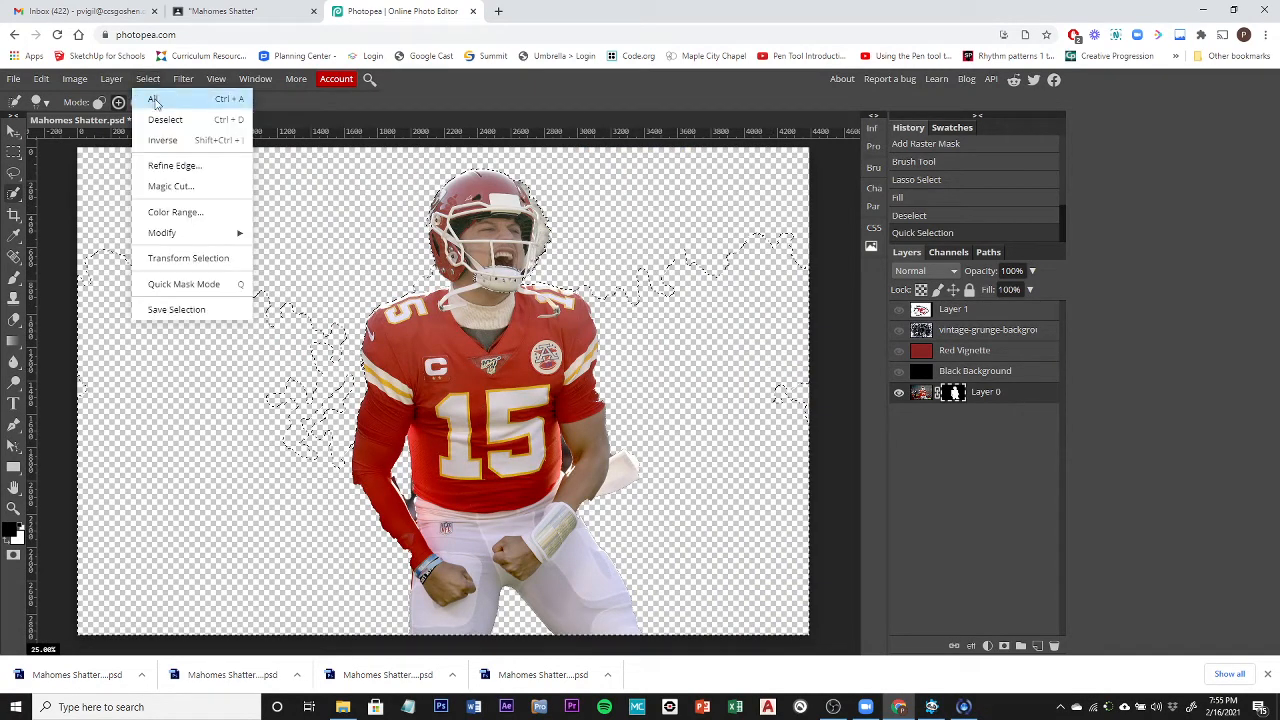
click(163, 117)
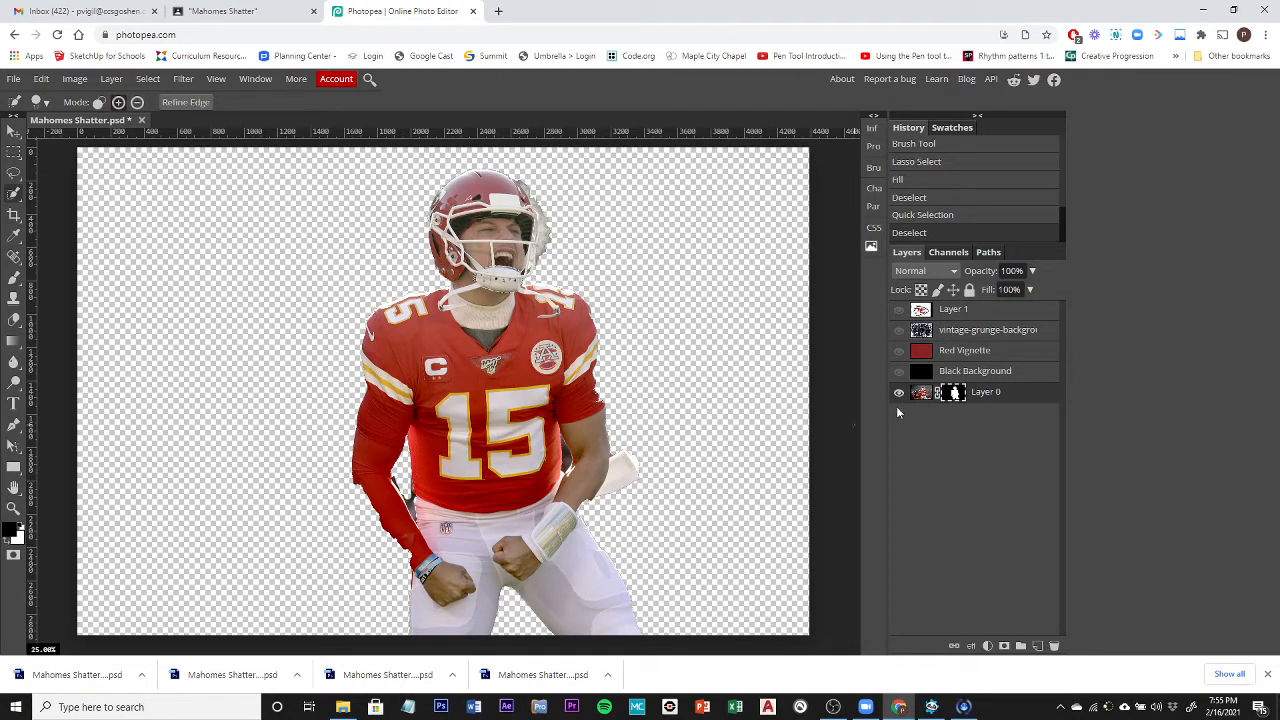
click(920, 393)
Step: Try a quick selection of the dark leftover strip beside the red-sleeved forearm on Layer 0's image, and deselect it
scroll(411, 505, up, 5)
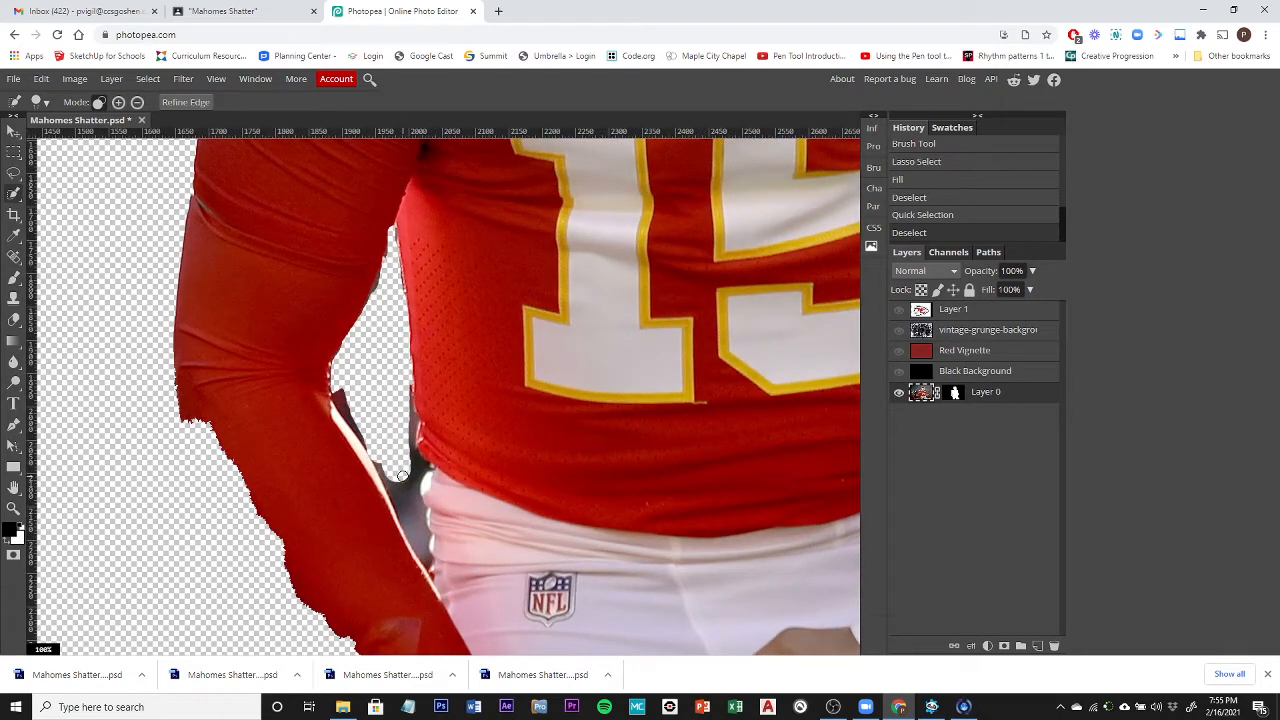
drag(402, 476, 405, 494)
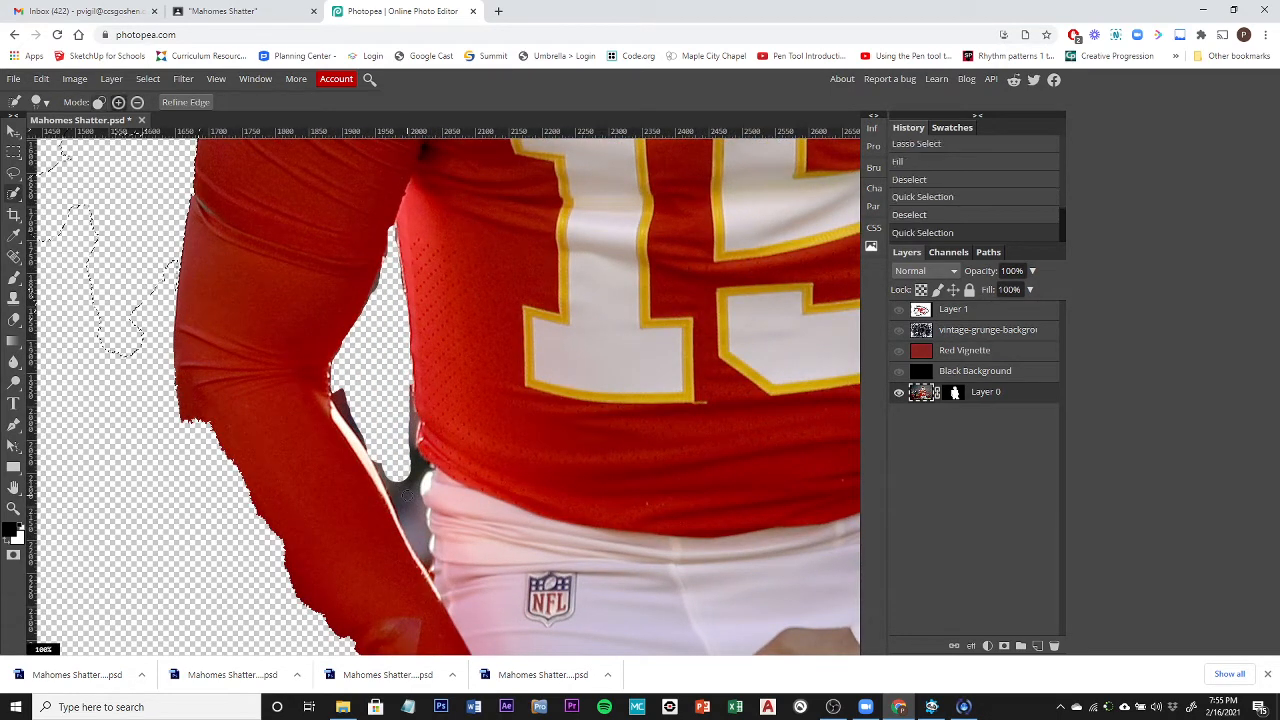
key(ctrl+z)
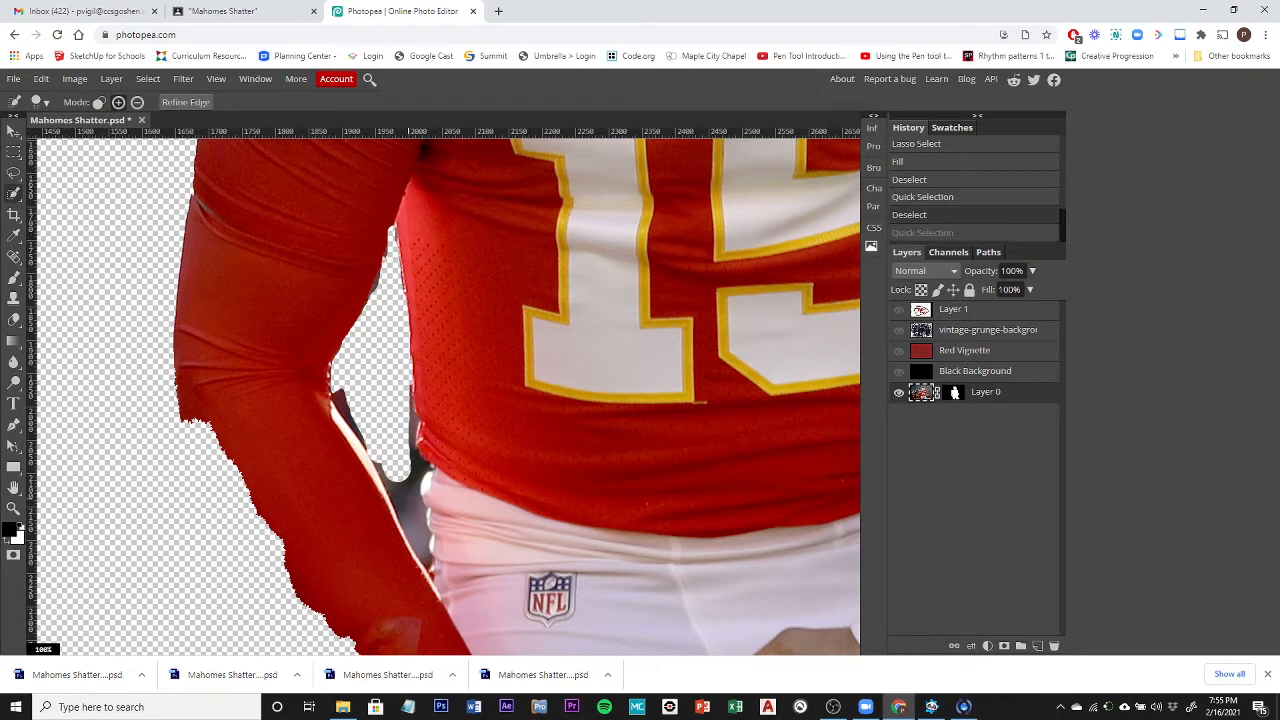
key(ctrl+shift+z)
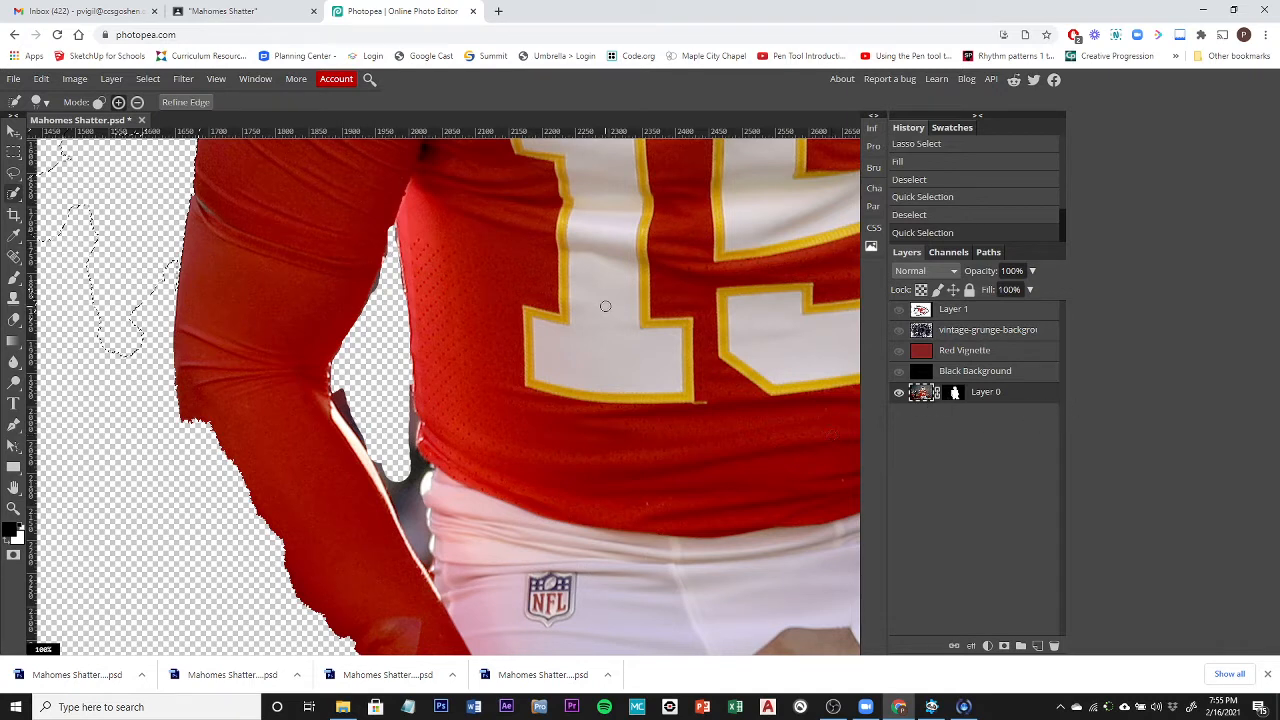
click(148, 79)
click(155, 120)
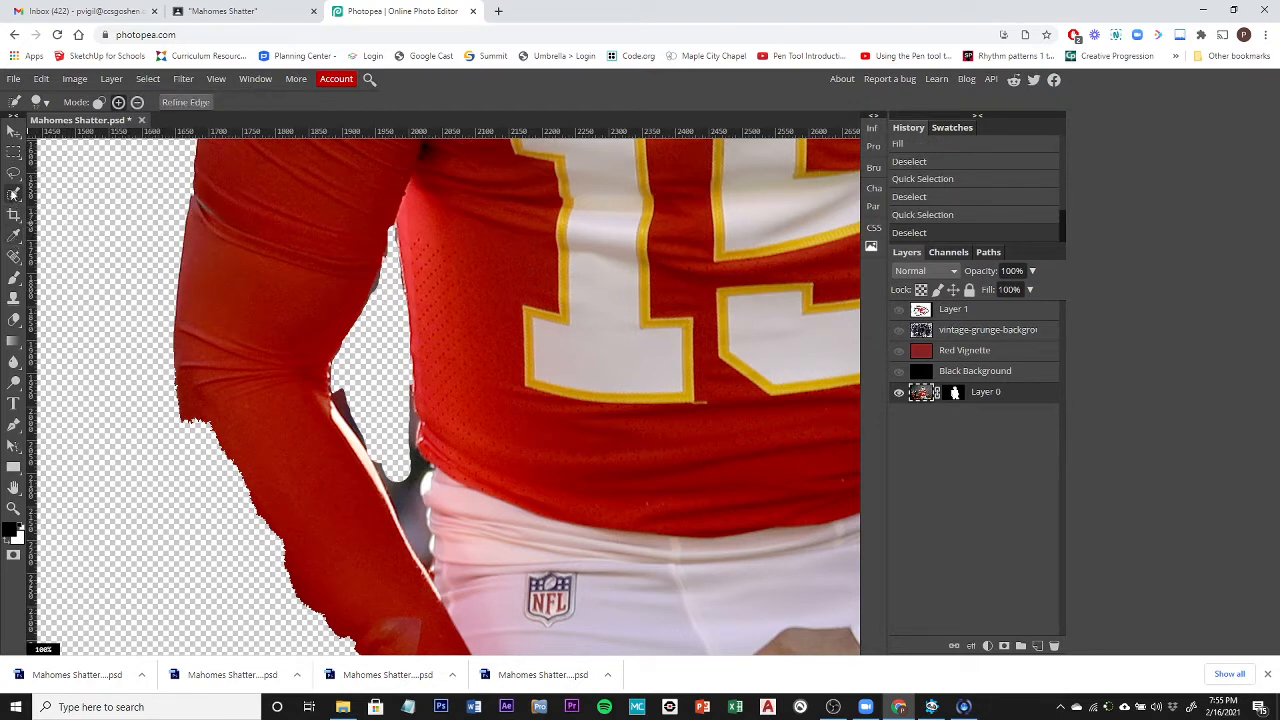
Step: Lasso the leftover background between the red-sleeved forearm and the torso, and the gap between the bare arm and the torso
click(13, 173)
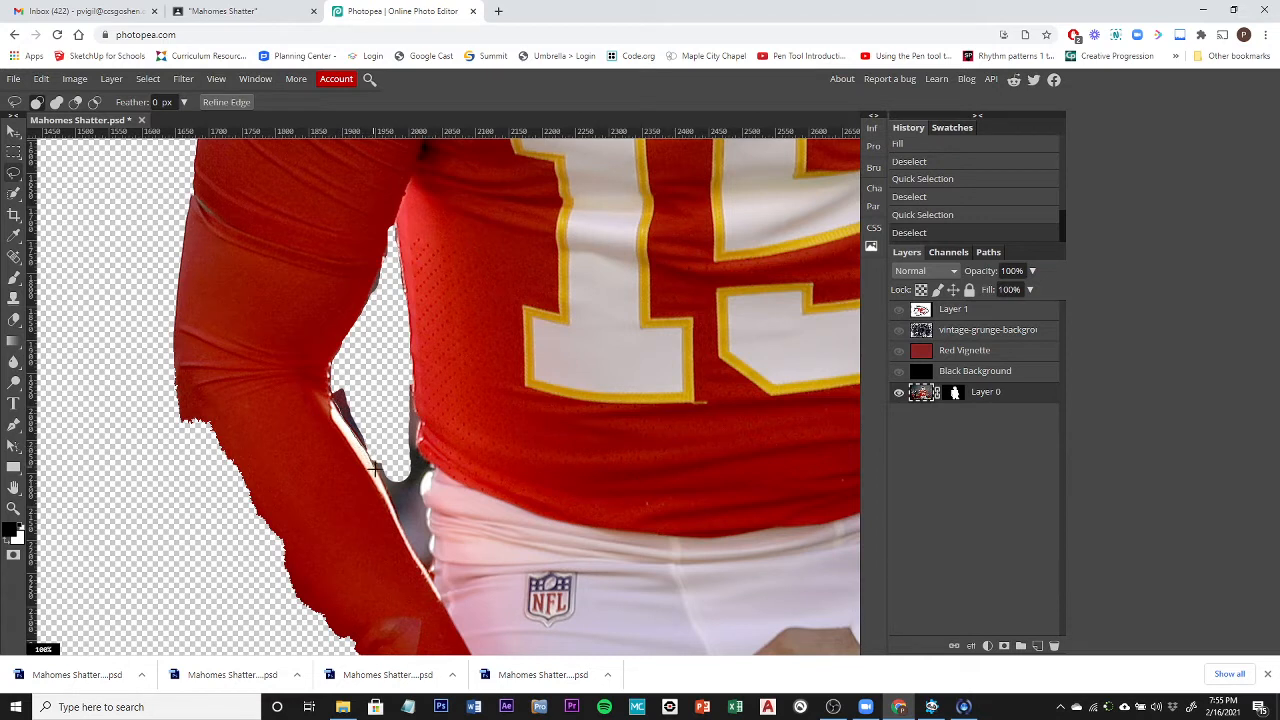
mouse_move(415, 550)
mouse_down()
mouse_move(433, 572)
mouse_move(406, 374)
mouse_move(332, 392)
mouse_move(352, 394)
mouse_up()
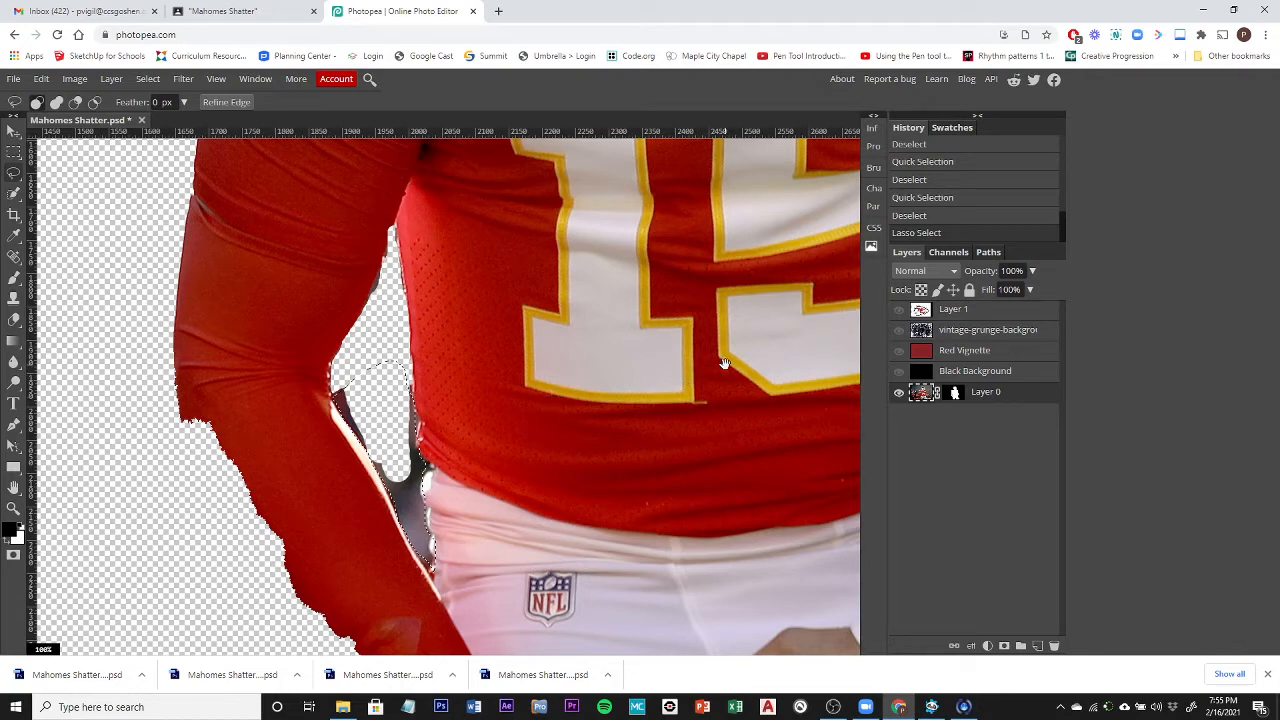
drag(724, 363, 244, 351)
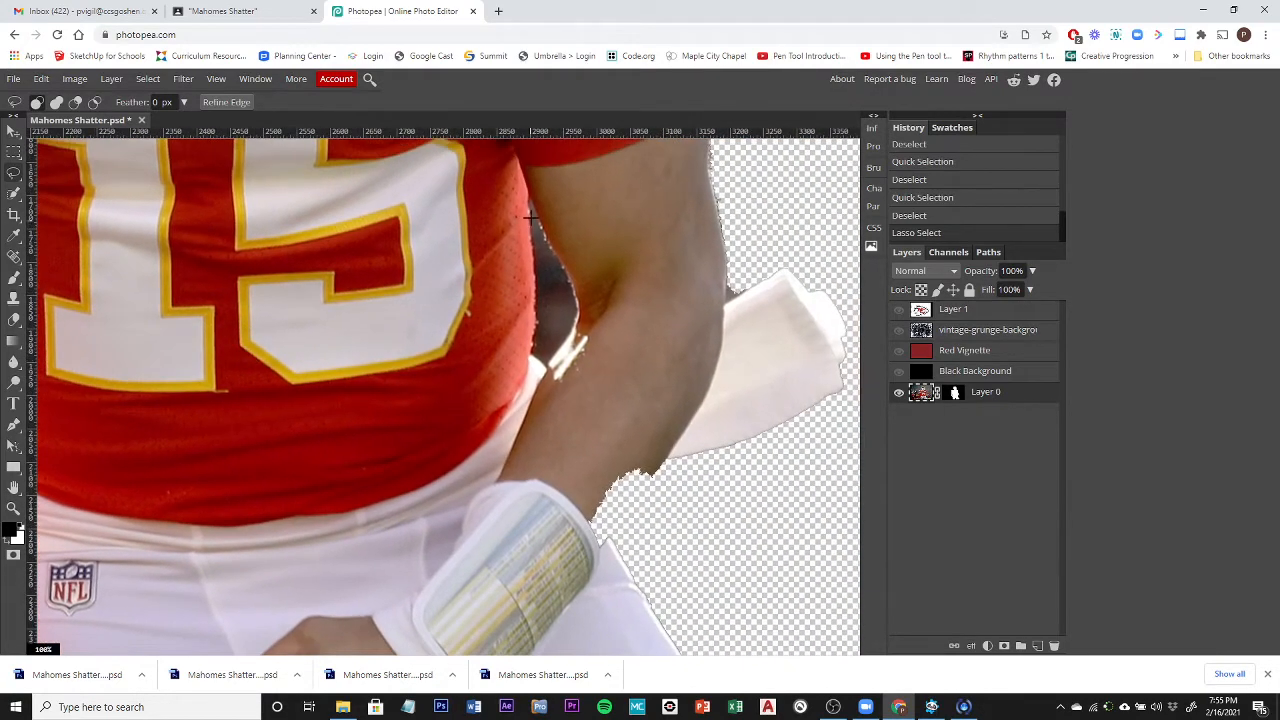
mouse_move(527, 202)
mouse_down()
mouse_move(532, 334)
mouse_move(556, 356)
mouse_move(570, 287)
mouse_move(522, 199)
mouse_up()
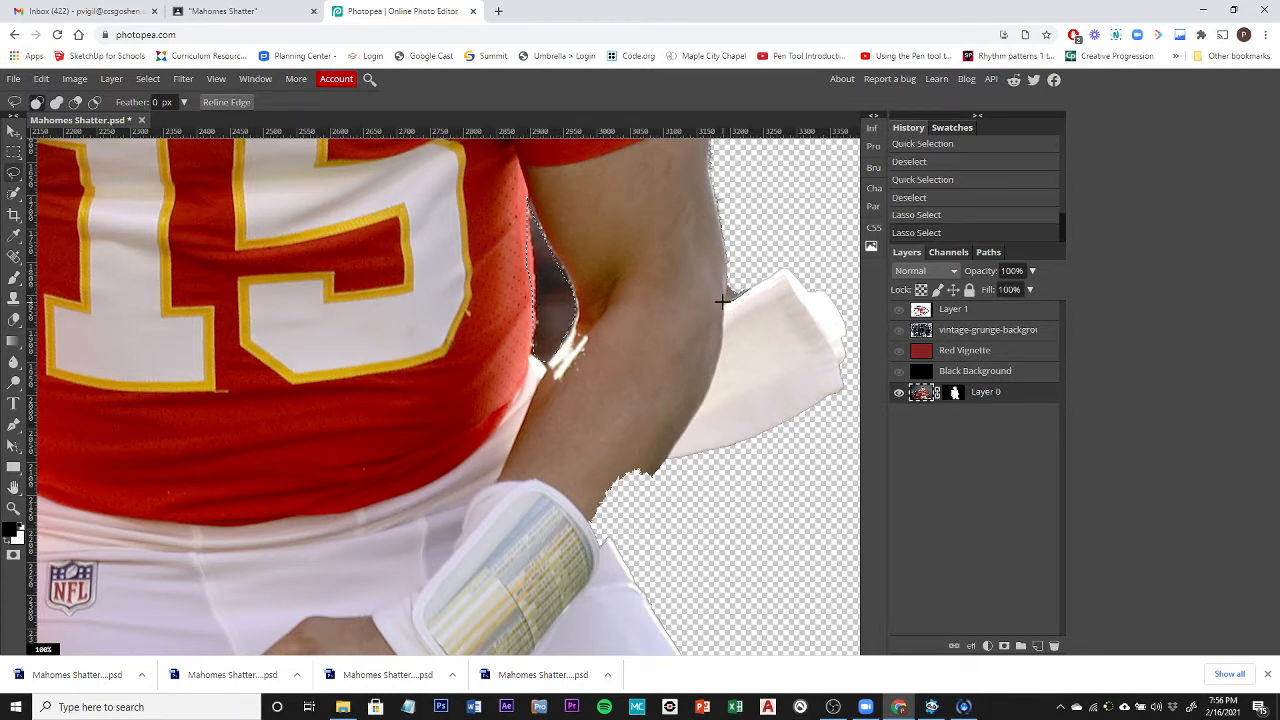
Step: Outline the grey background remnant along the face-mask side of the helmet with the freehand Lasso
mouse_move(722, 301)
mouse_down()
mouse_move(743, 270)
mouse_move(746, 286)
mouse_up()
drag(629, 257, 644, 556)
drag(590, 228, 639, 558)
drag(548, 255, 589, 572)
drag(526, 198, 536, 340)
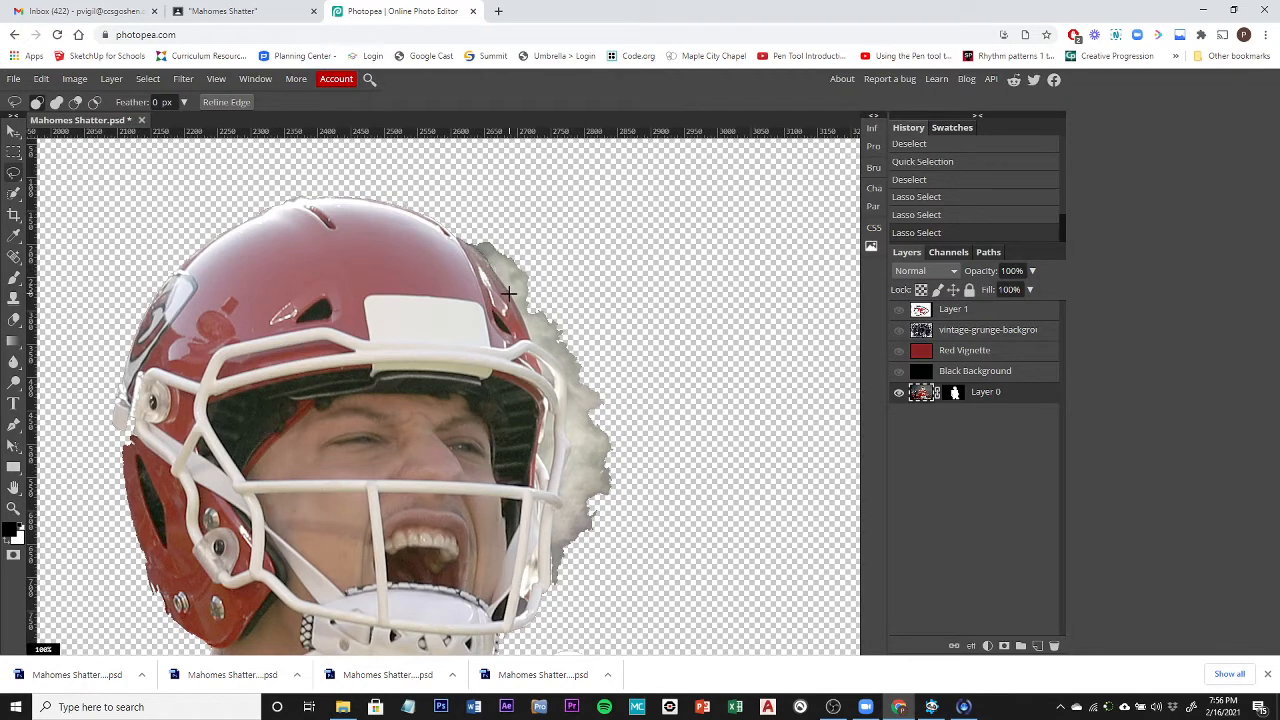
mouse_move(530, 340)
mouse_down()
mouse_move(571, 375)
mouse_move(571, 434)
mouse_move(550, 595)
mouse_move(607, 521)
mouse_move(617, 370)
mouse_move(580, 236)
mouse_move(464, 241)
mouse_up()
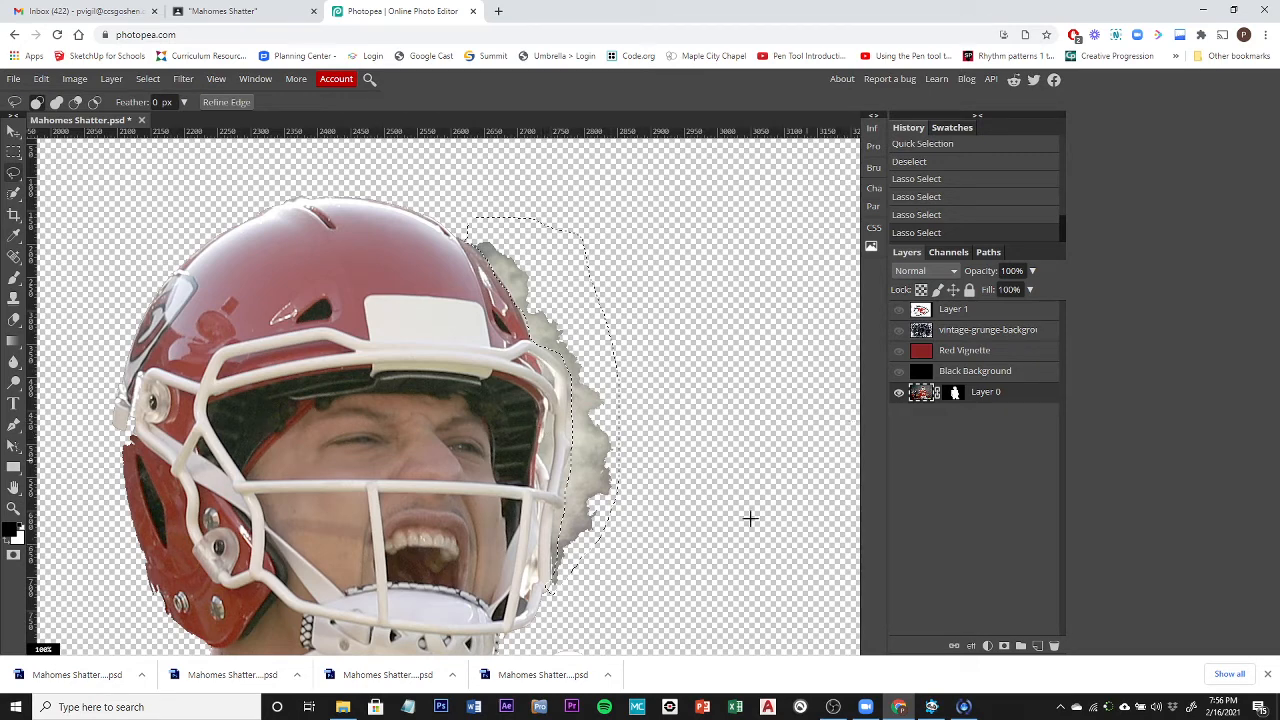
Step: Fill the lassoed area beside the helmet with black at 100% opacity and Normal blend mode on Layer 0's image
drag(581, 609, 680, 305)
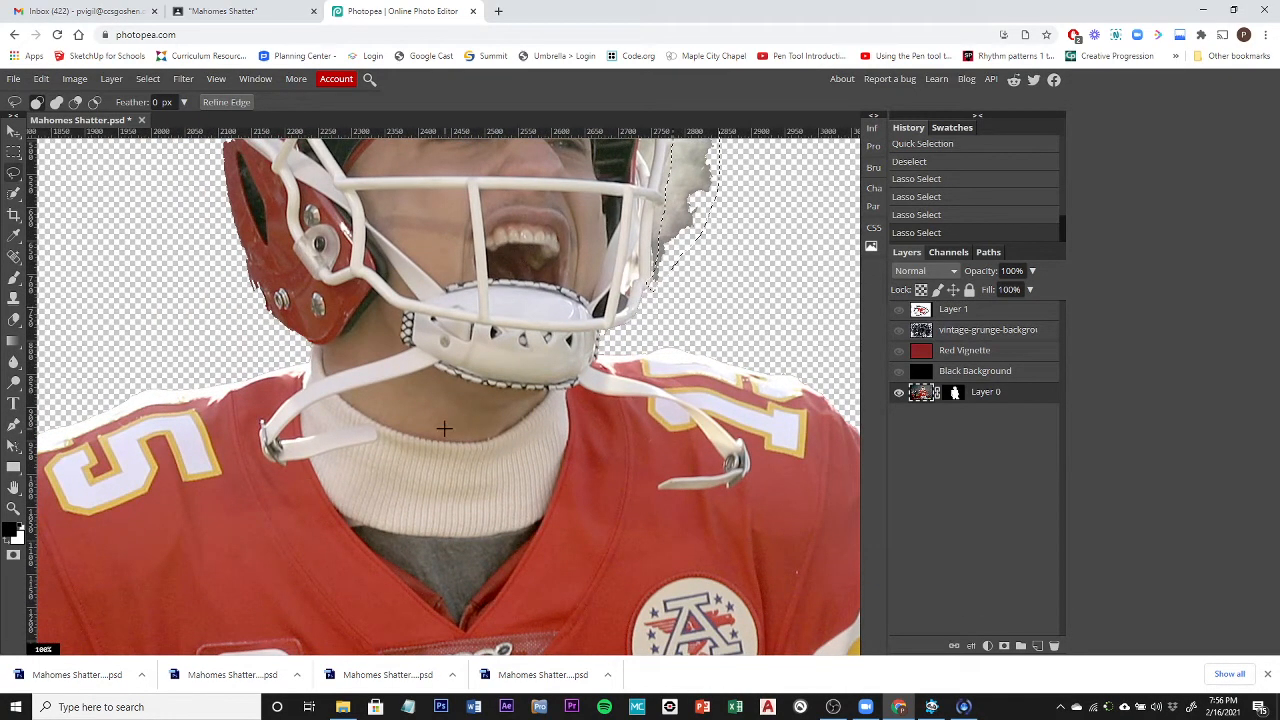
drag(349, 554, 422, 335)
drag(321, 604, 466, 303)
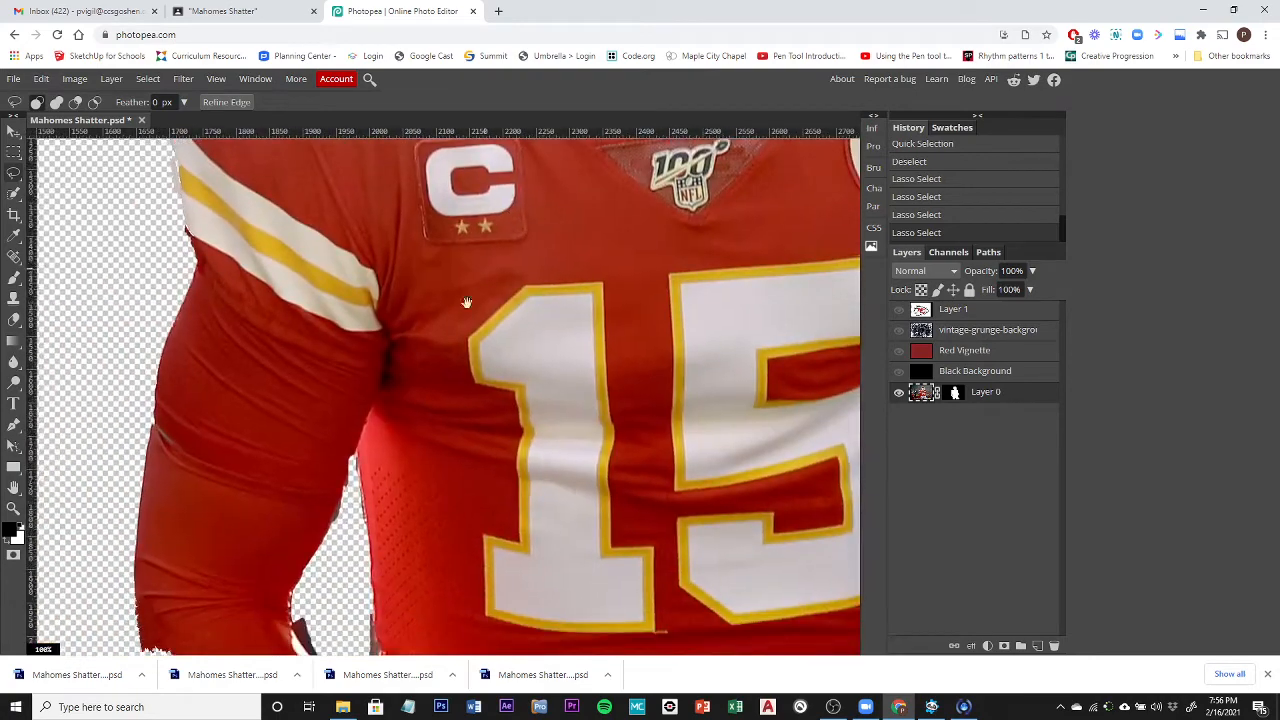
drag(470, 540, 451, 240)
drag(497, 508, 455, 676)
drag(515, 302, 512, 628)
drag(523, 350, 508, 583)
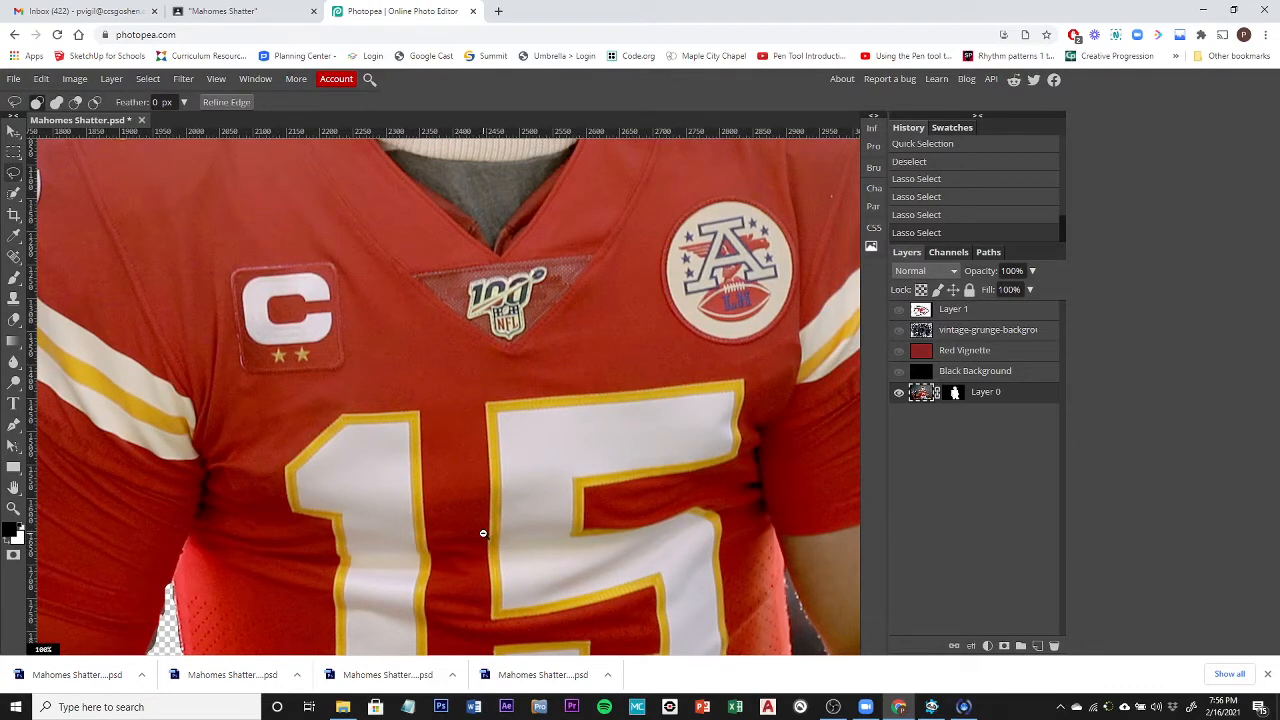
scroll(483, 533, down, 3)
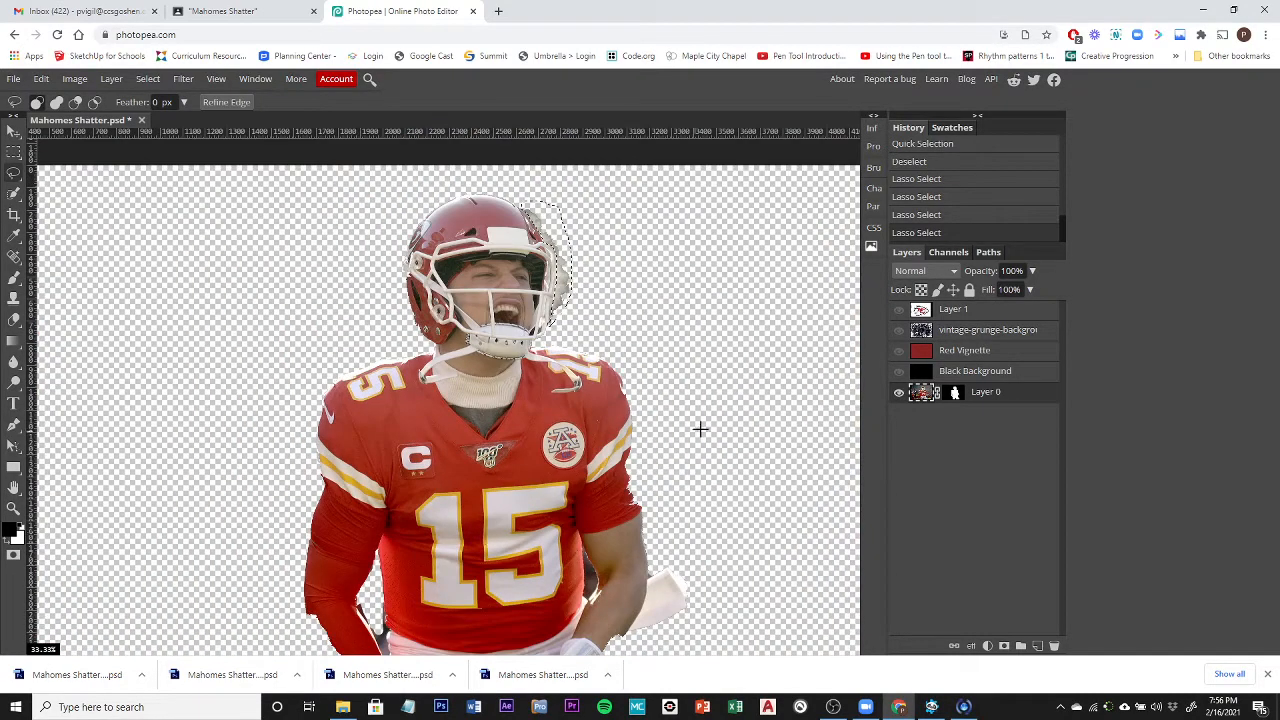
click(41, 79)
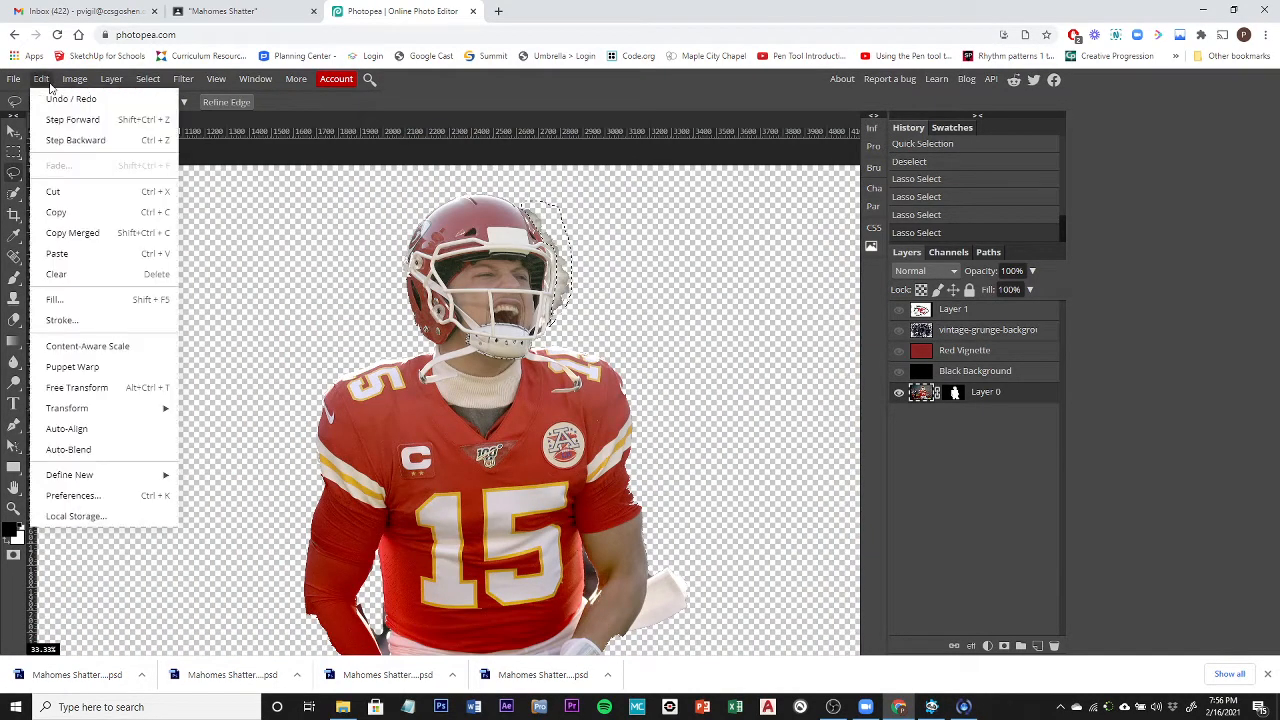
click(77, 299)
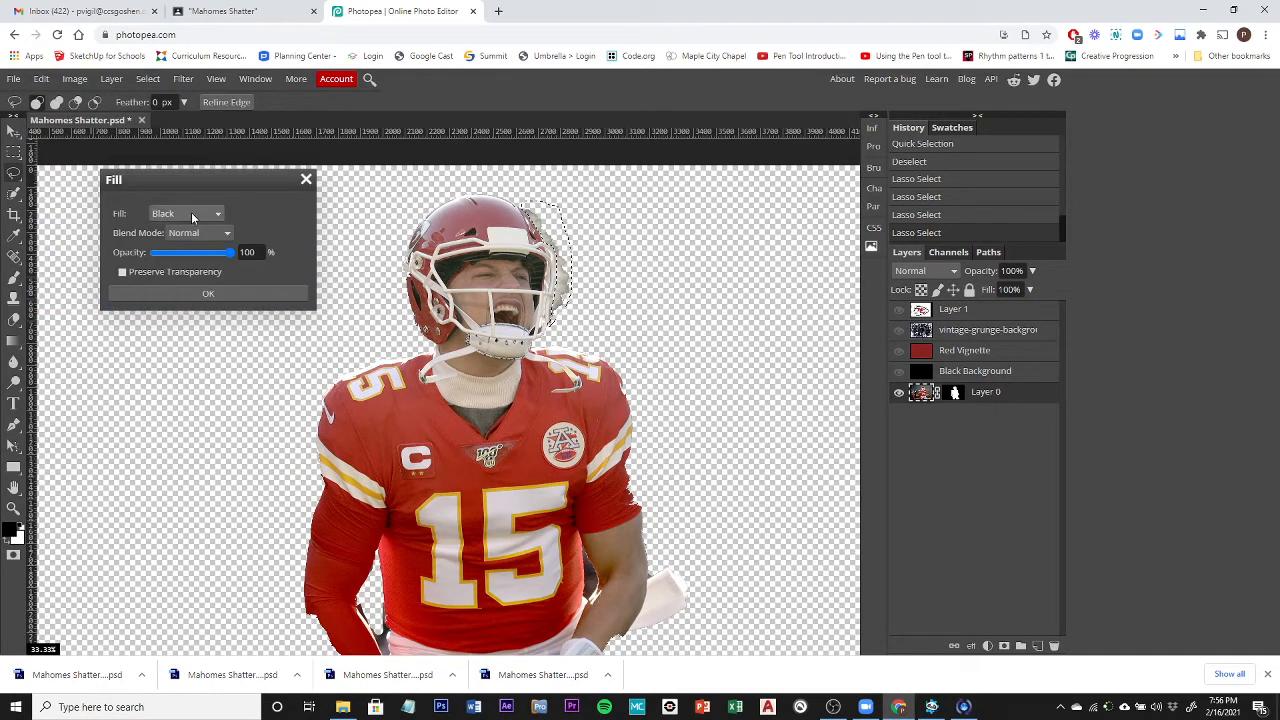
click(174, 294)
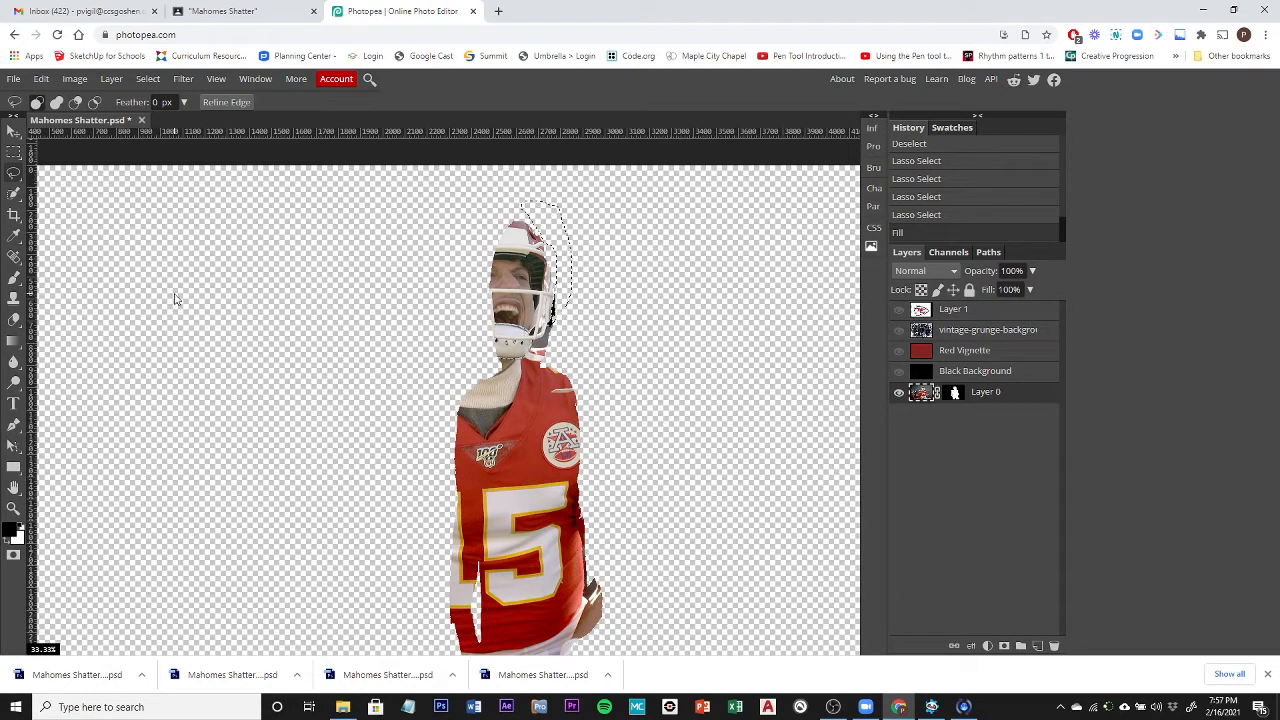
Step: Undo the black fill and the lasso selections before it, and restore the document to the Fill state in the history
key(ctrl+z)
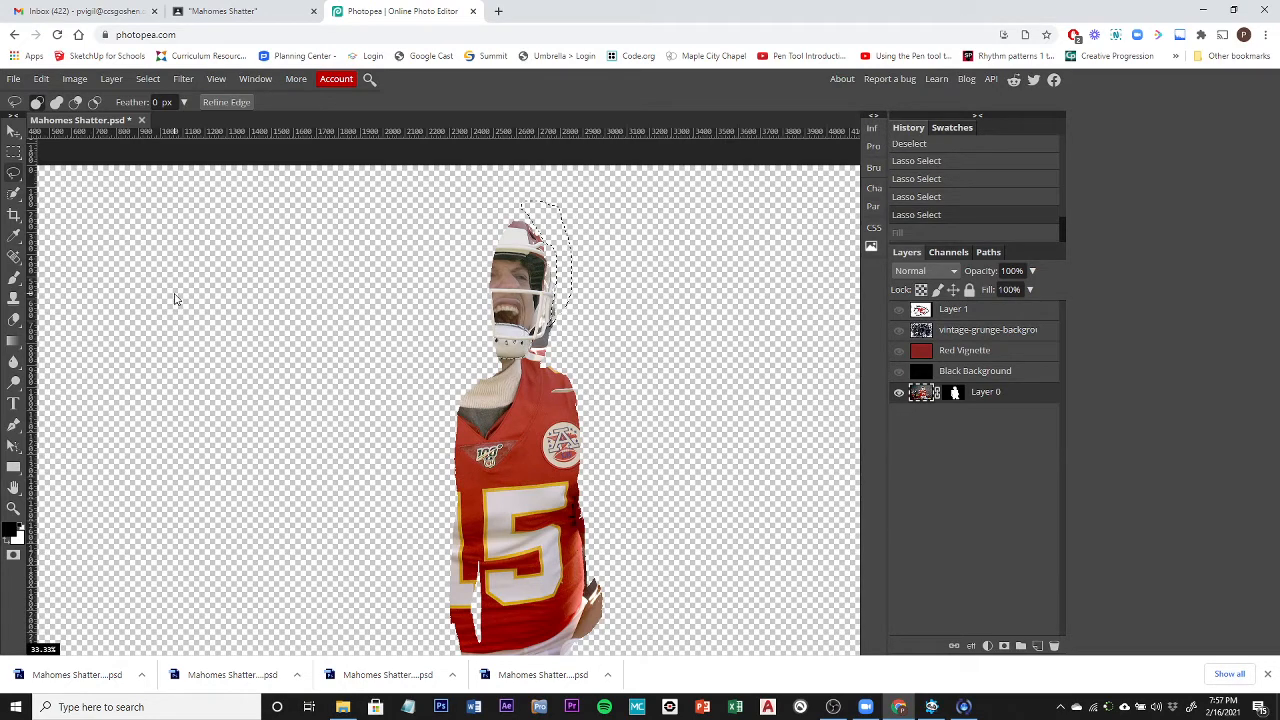
key(ctrl+z)
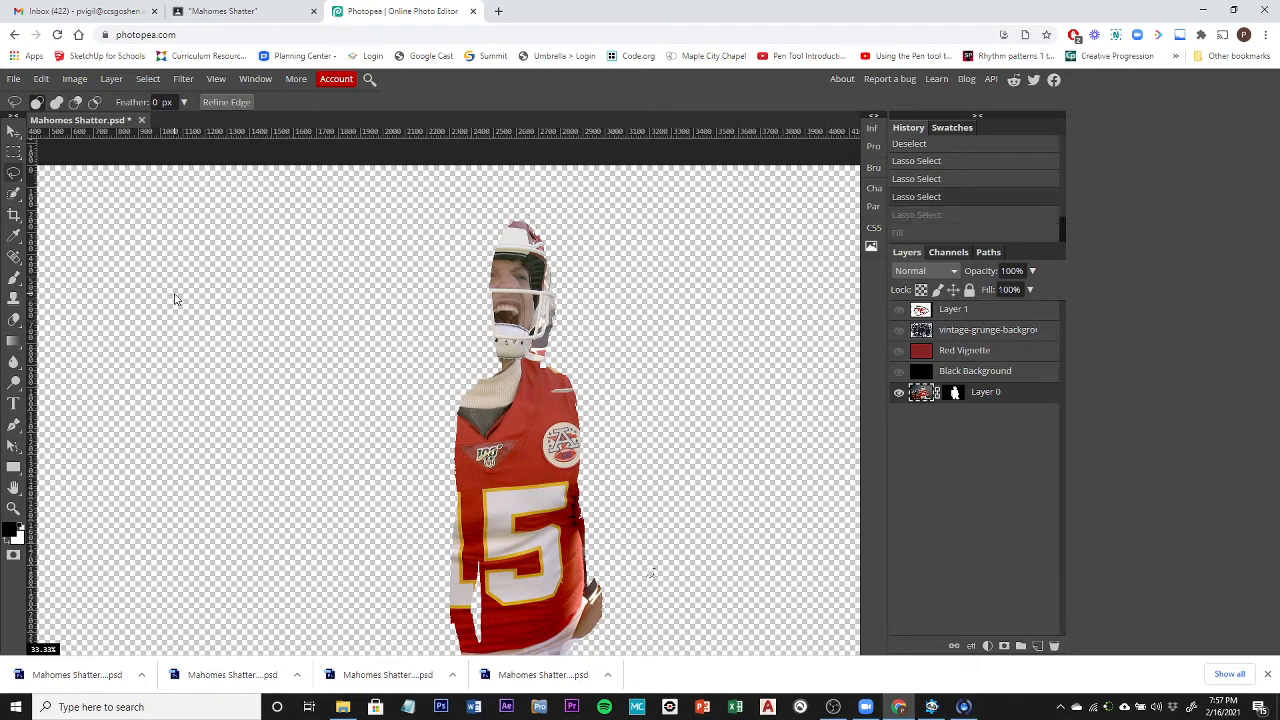
key(ctrl+z)
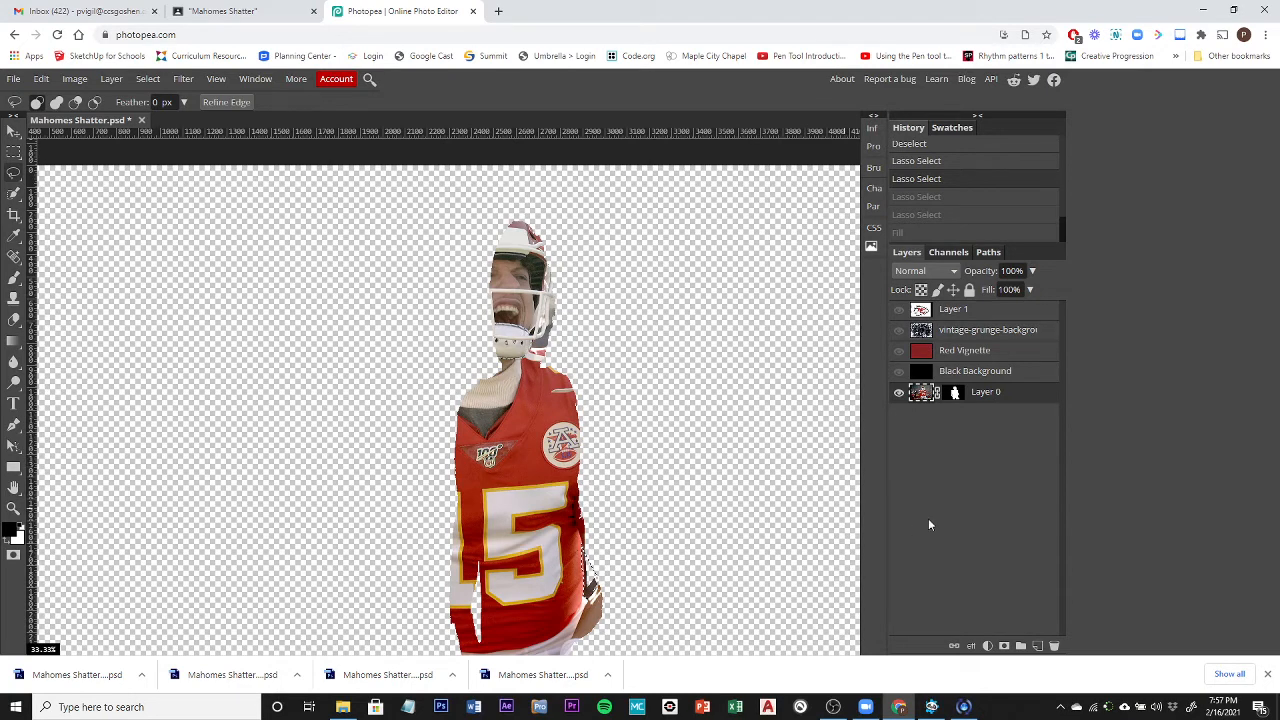
key(ctrl+z)
key(ctrl+z)
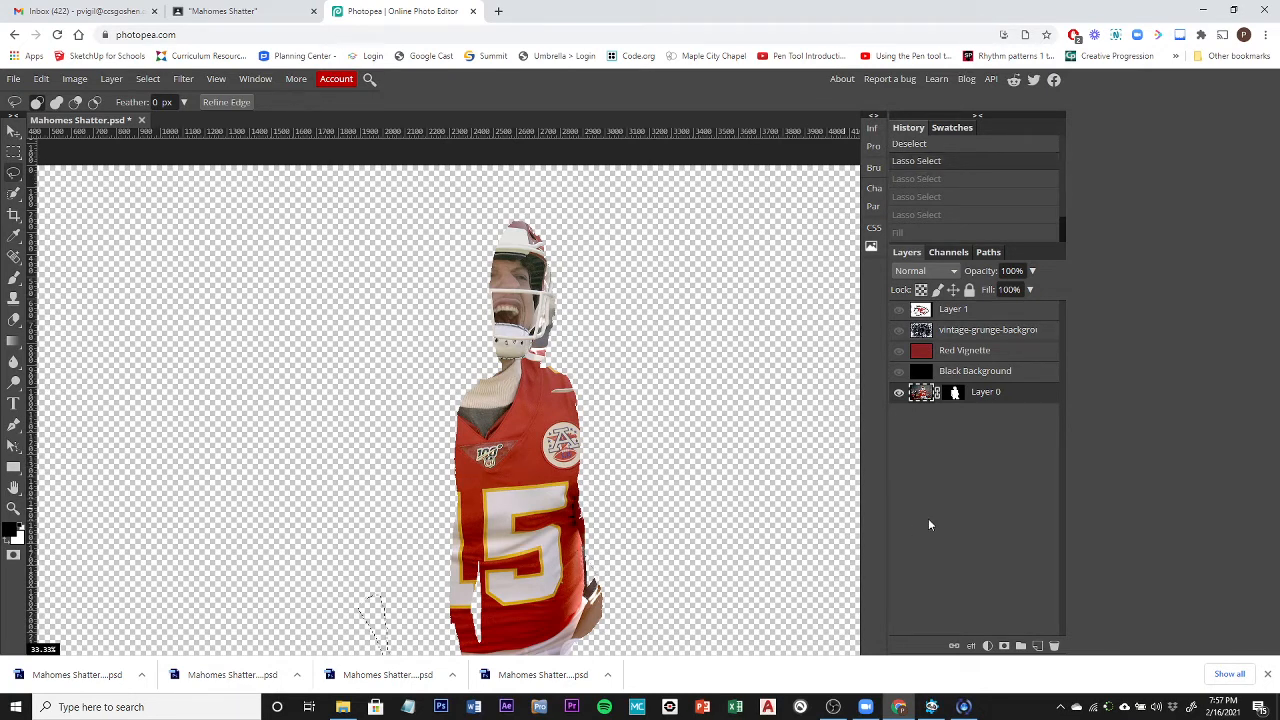
key(ctrl+z)
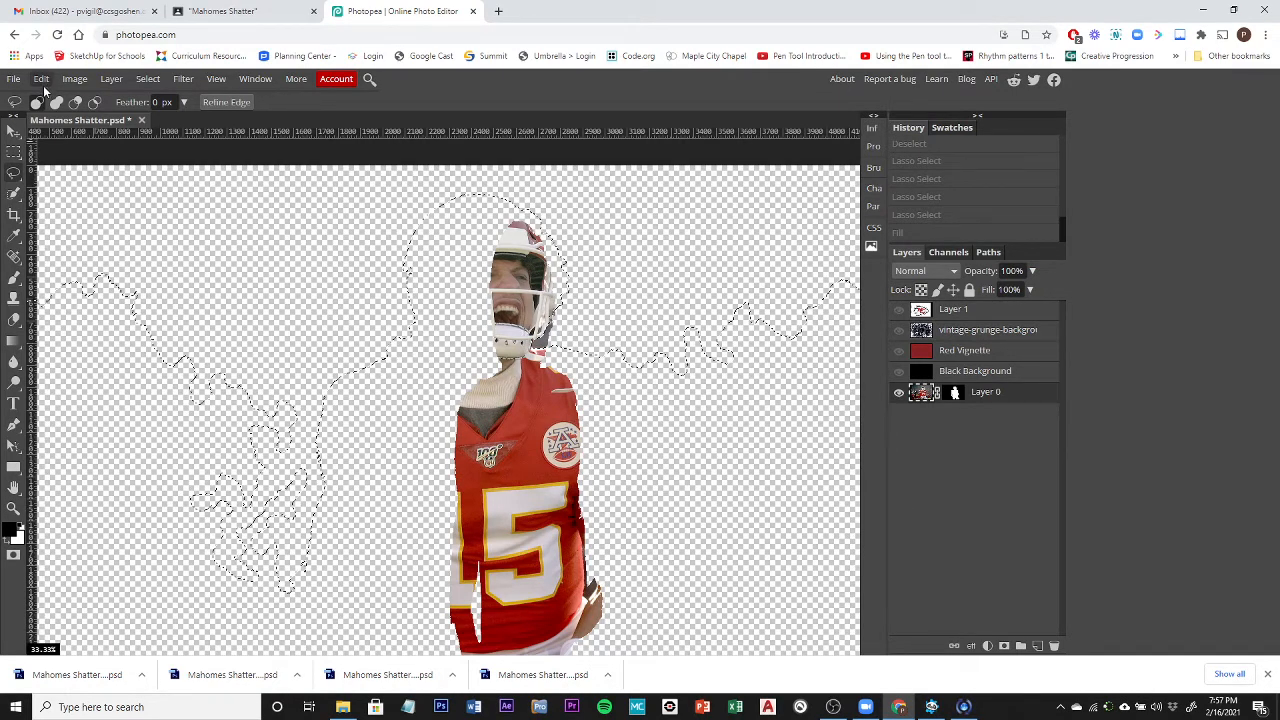
click(938, 238)
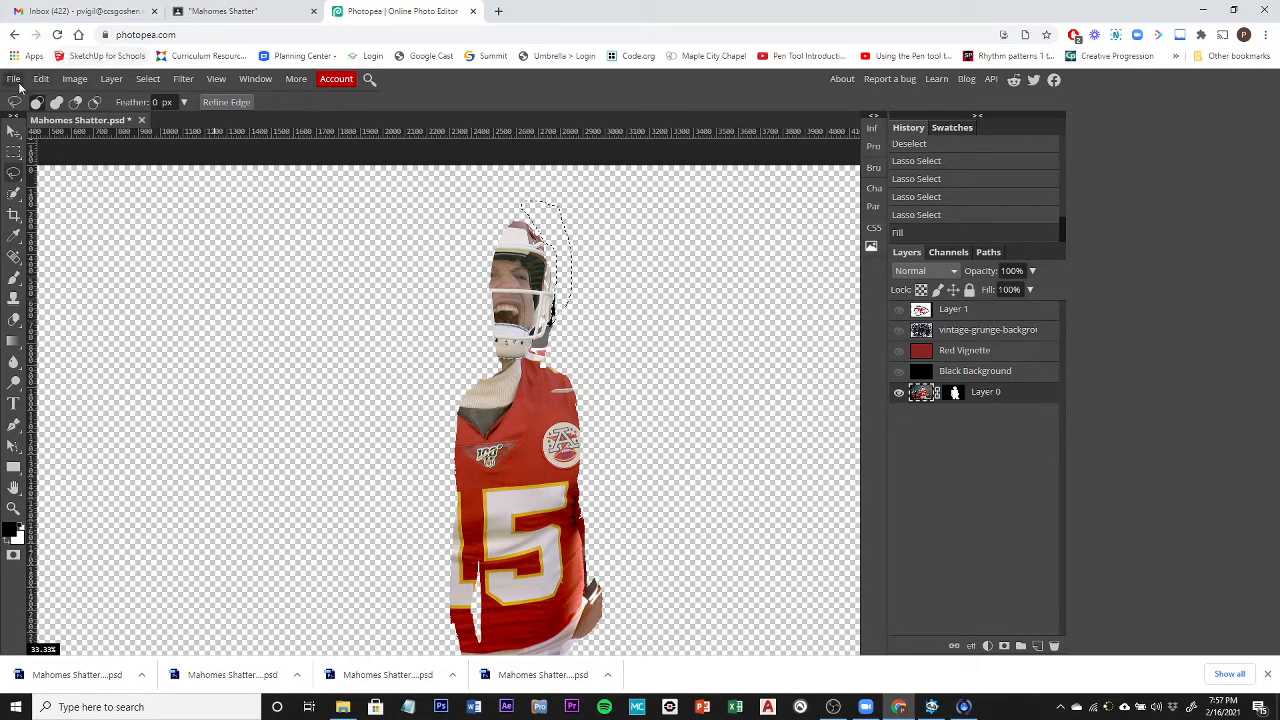
Step: Save the document as a PSD and deselect the lassoed area
click(14, 80)
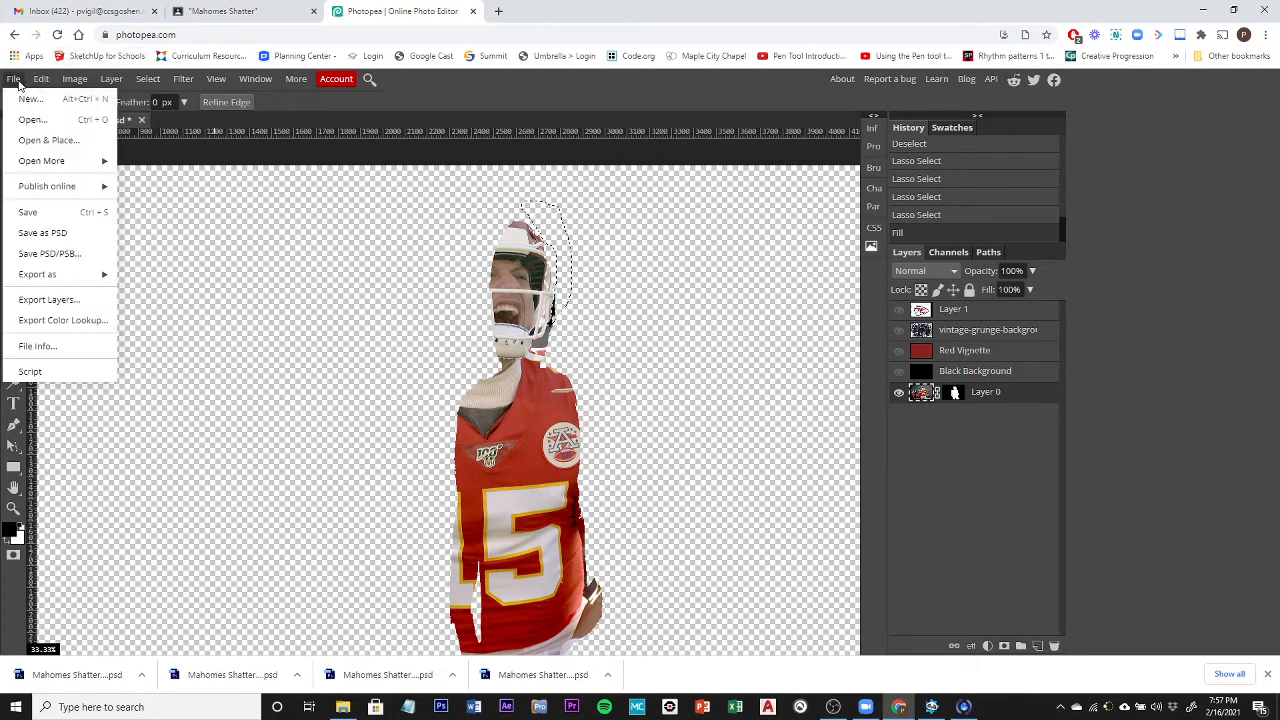
click(44, 238)
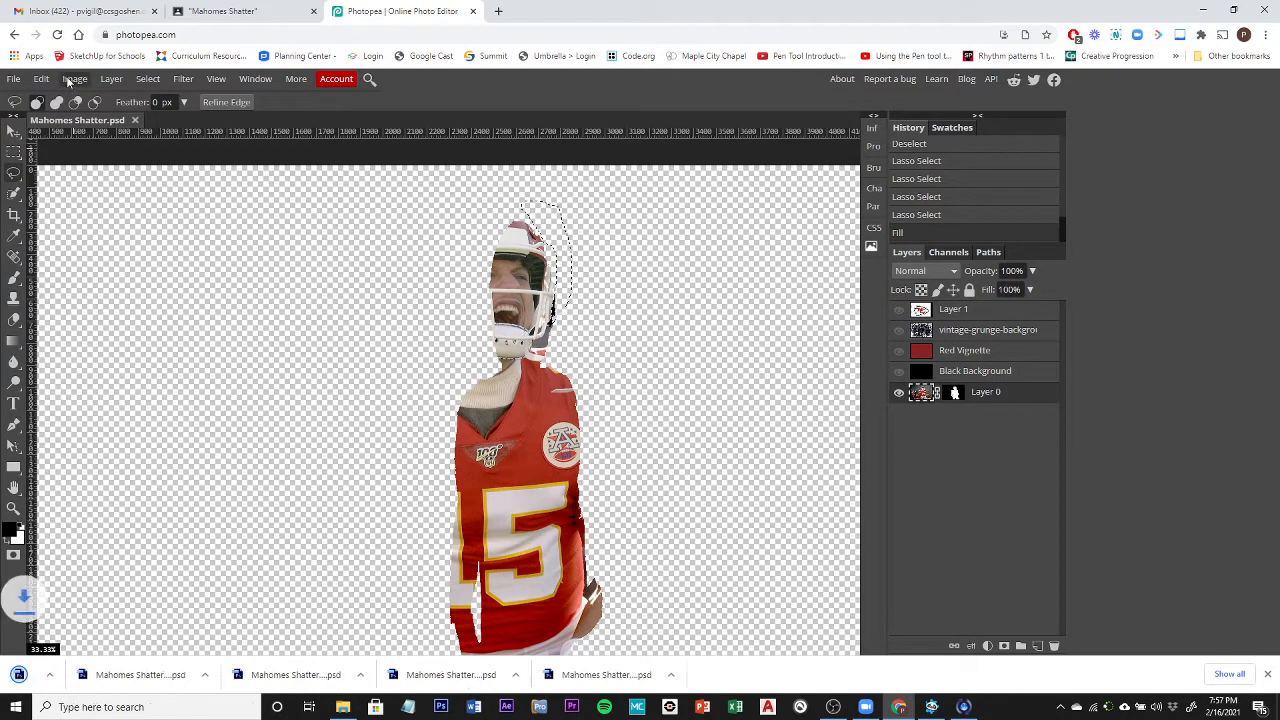
click(148, 79)
click(165, 119)
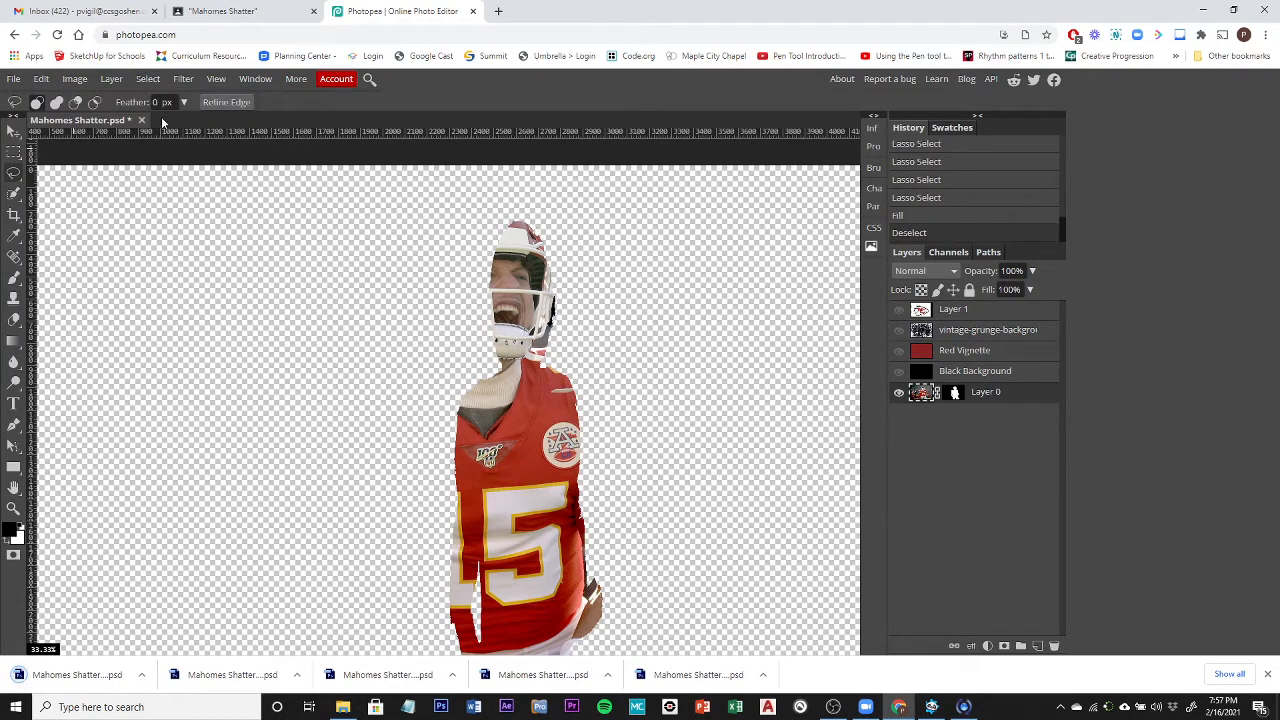
Step: Reload the Photopea page, discarding unsaved changes, and open Mahomes Shatter (3).psd from the Downloads folder
click(57, 35)
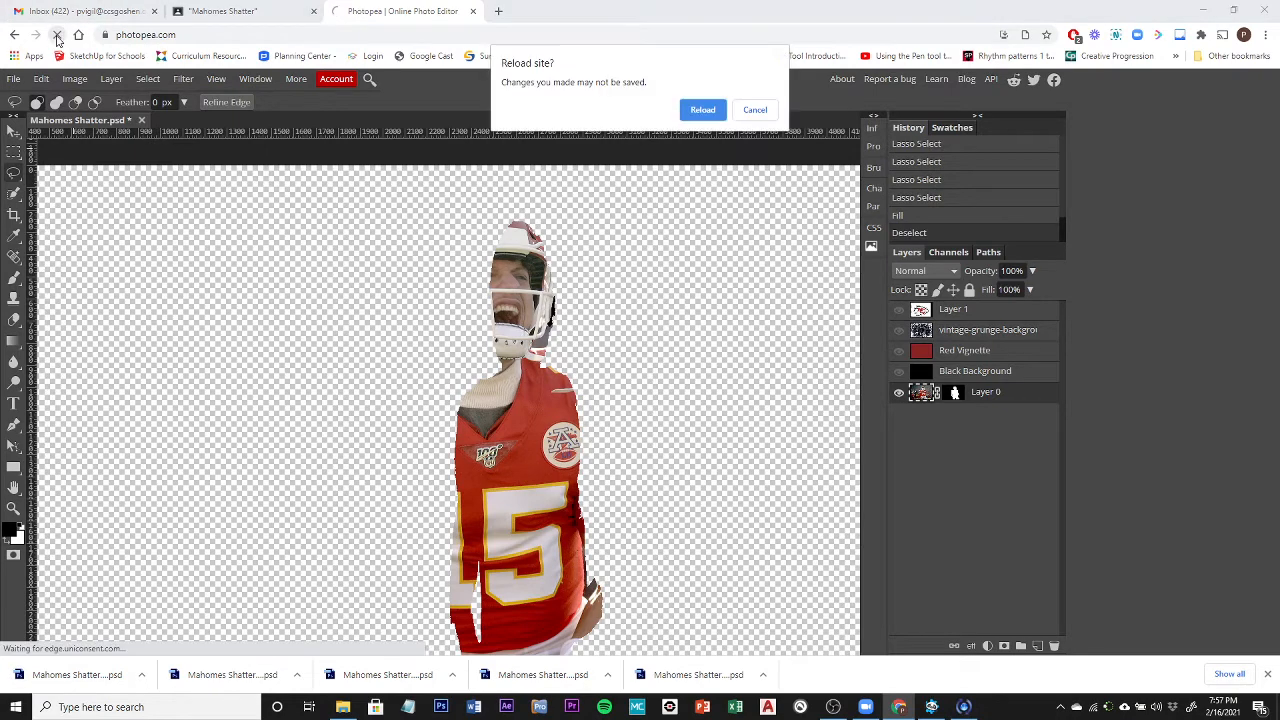
click(705, 109)
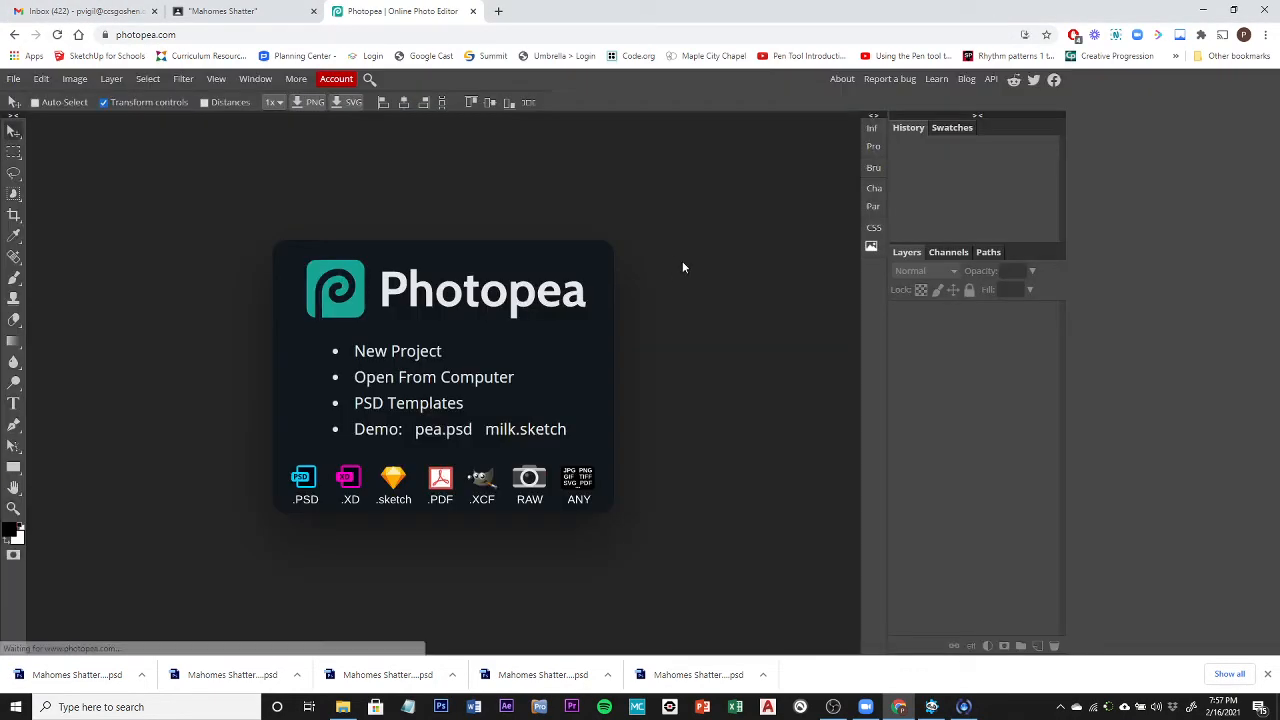
click(14, 79)
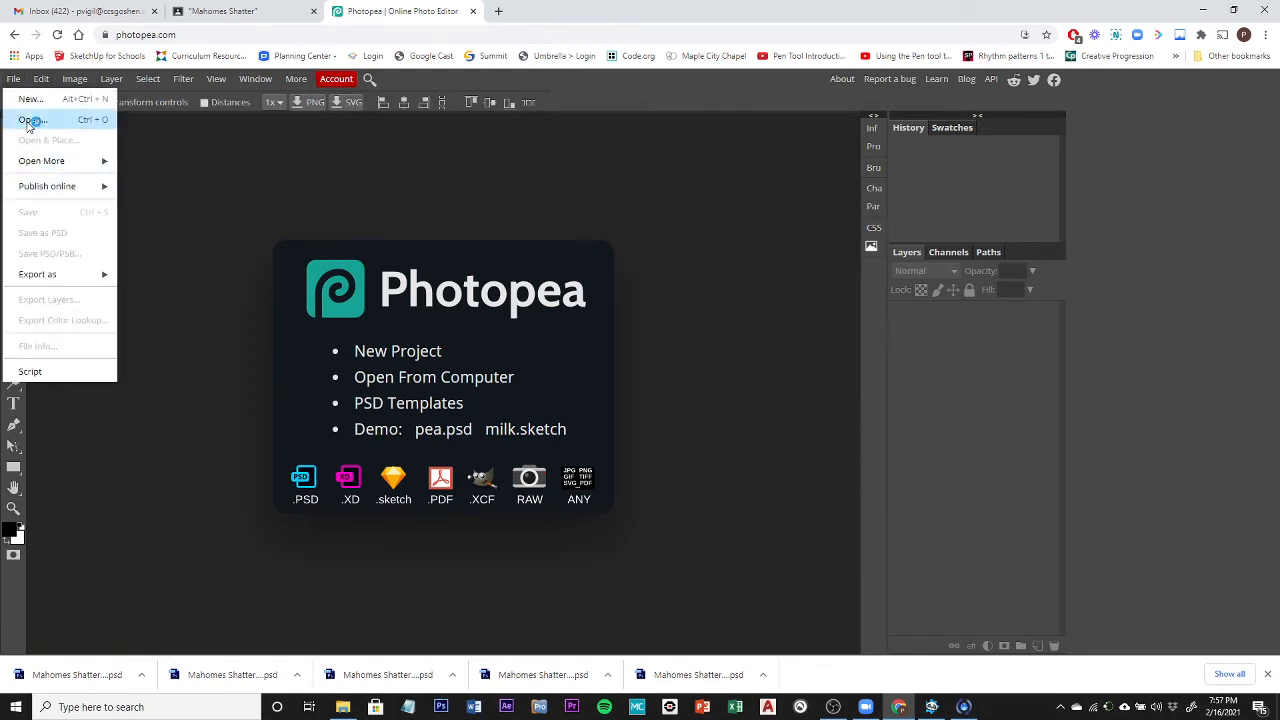
click(35, 121)
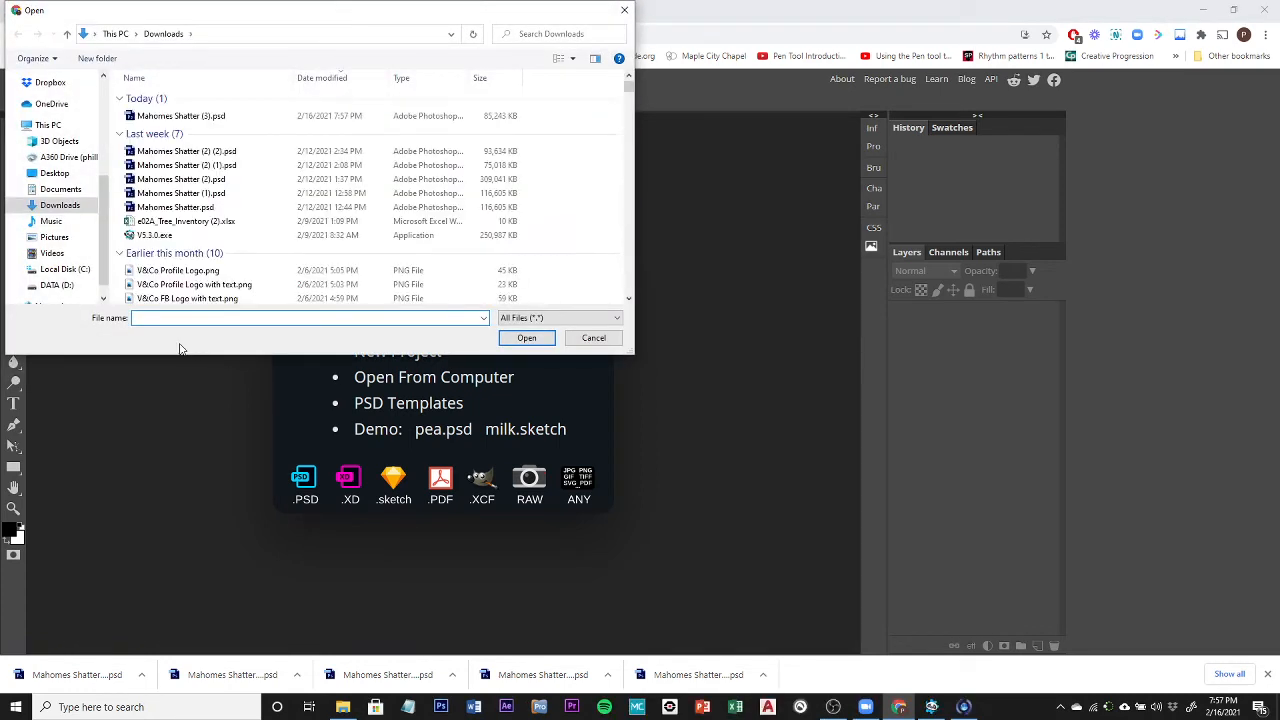
double_click(167, 117)
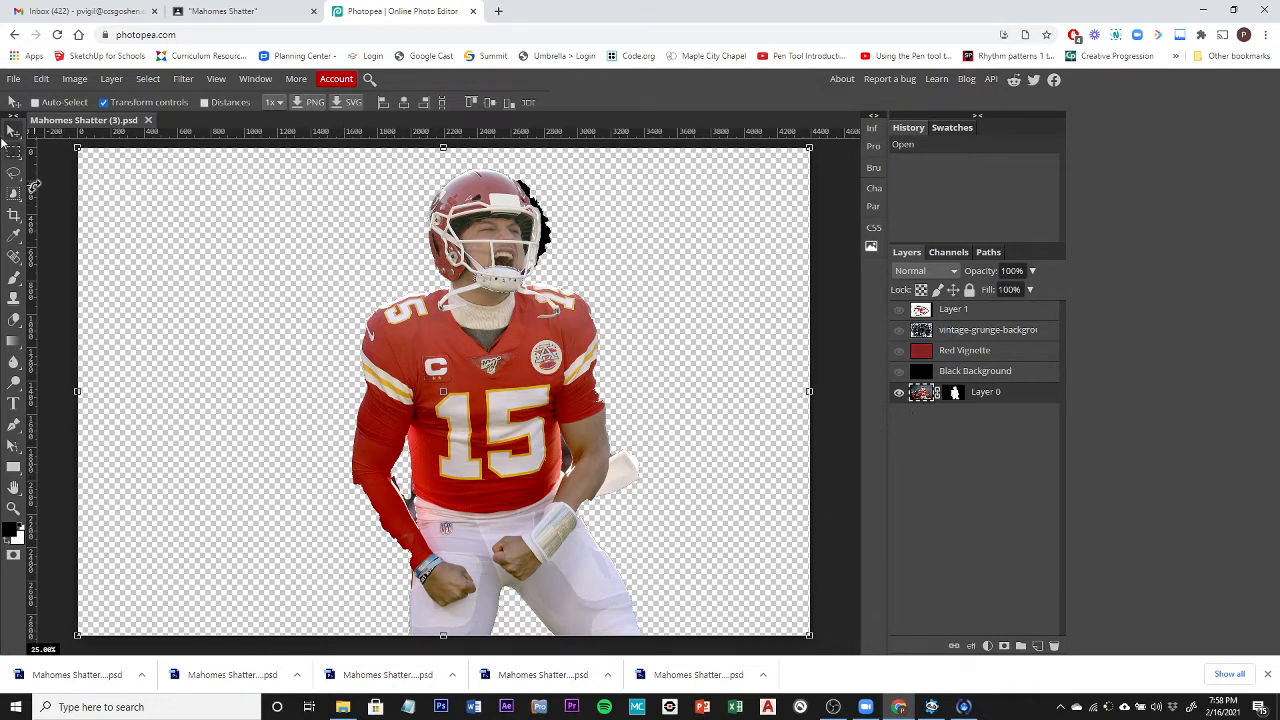
Step: Lasso the leftover background between the long red sleeve and the jersey's side, with the Lasso set to add to the selection
click(13, 172)
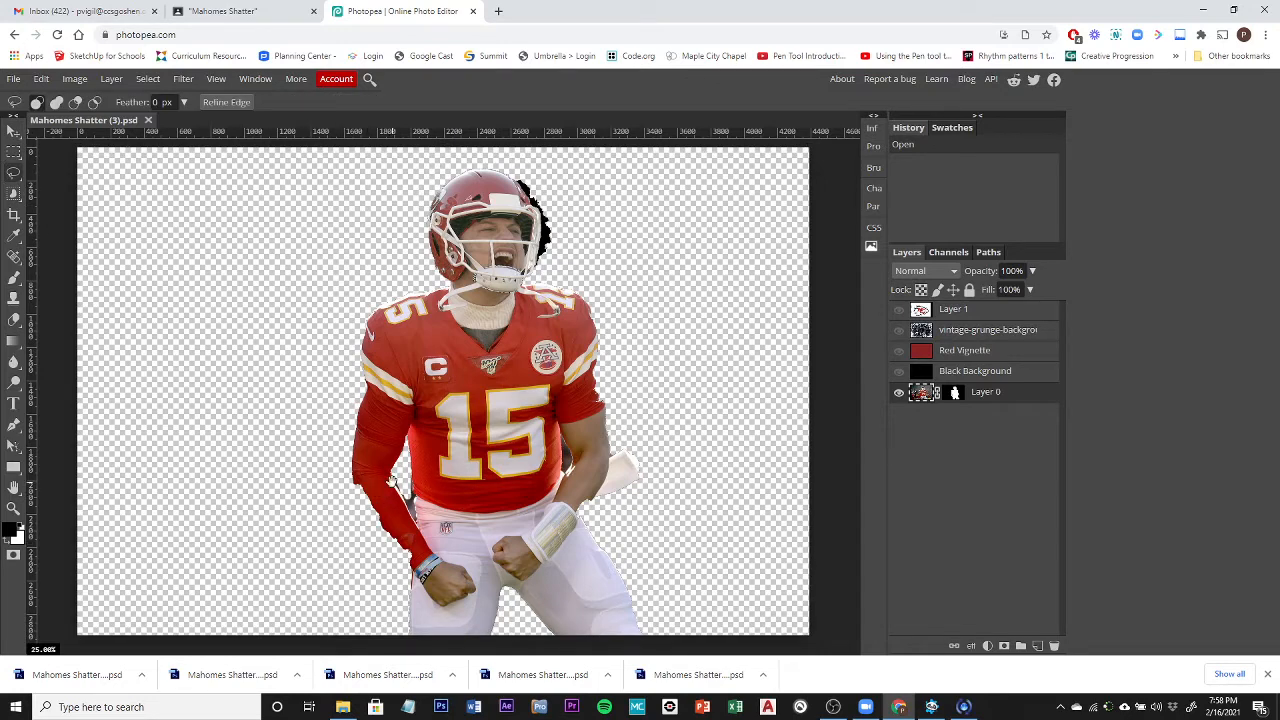
scroll(395, 484, up, 6)
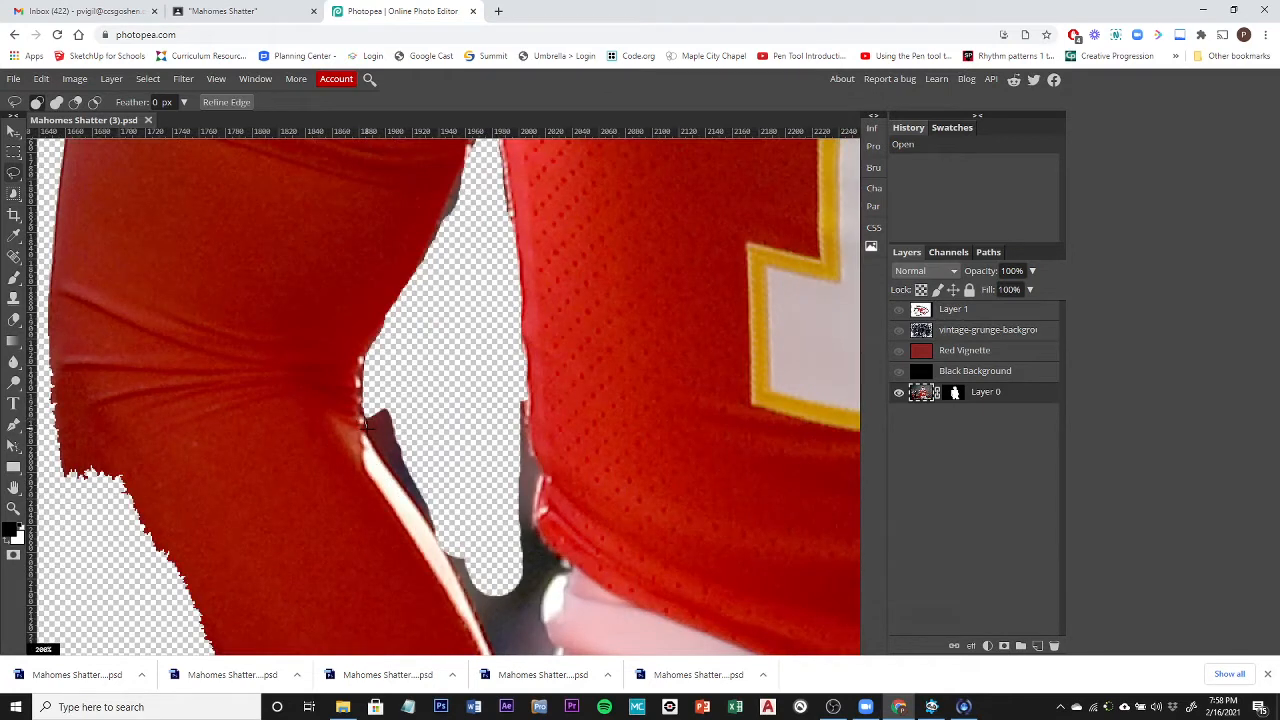
mouse_move(366, 425)
mouse_down()
mouse_move(508, 657)
mouse_move(554, 654)
mouse_move(538, 627)
mouse_move(554, 558)
mouse_move(537, 534)
mouse_move(525, 420)
mouse_move(470, 381)
mouse_move(401, 388)
mouse_move(368, 420)
mouse_up()
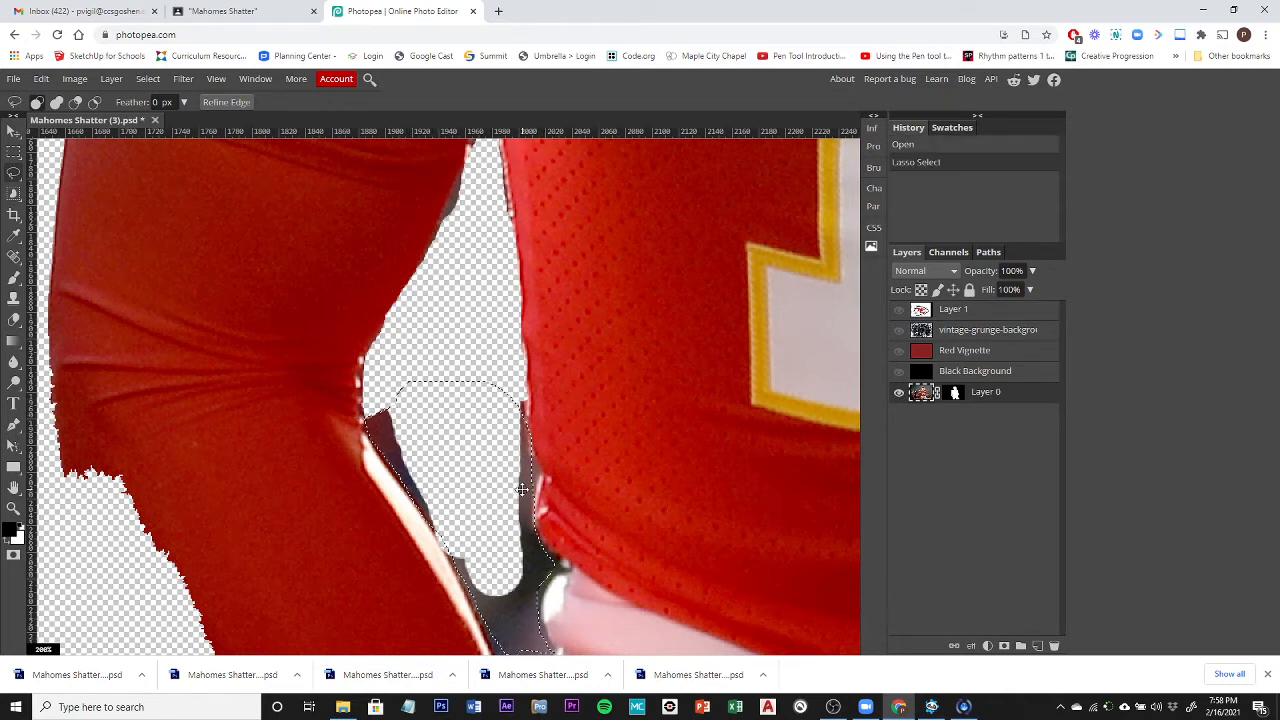
scroll(519, 485, down, 5)
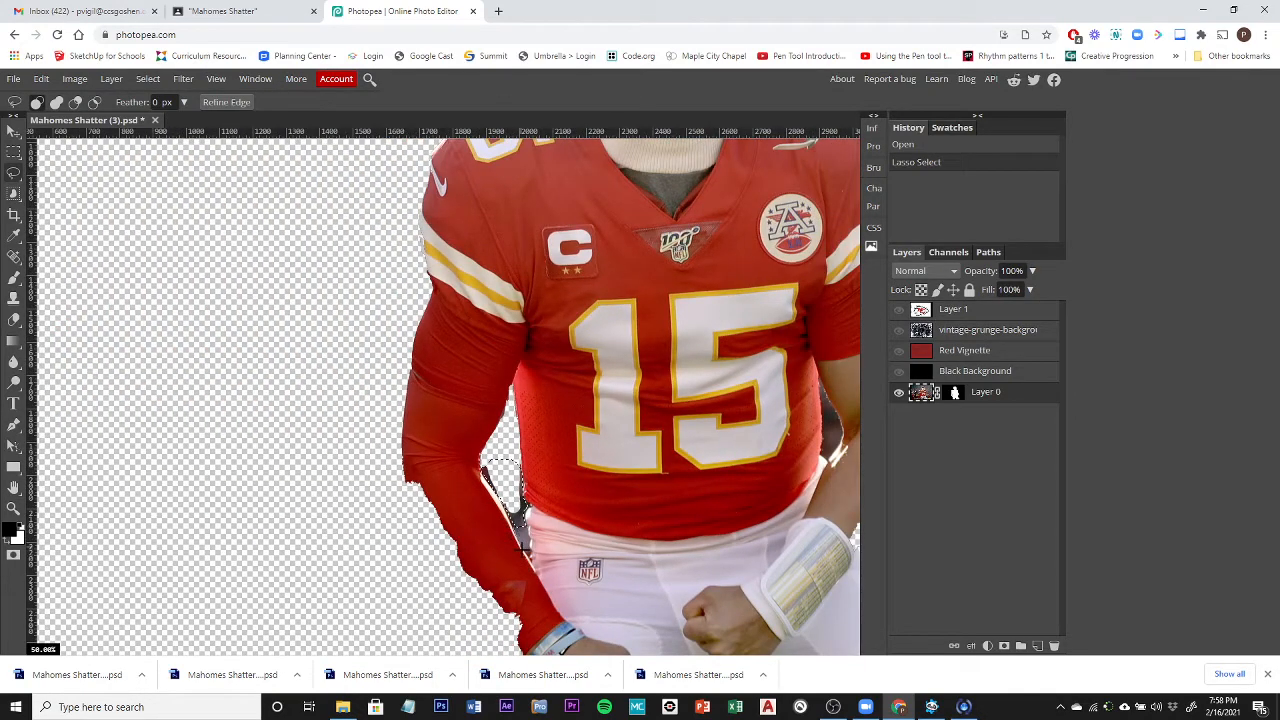
drag(530, 553, 512, 504)
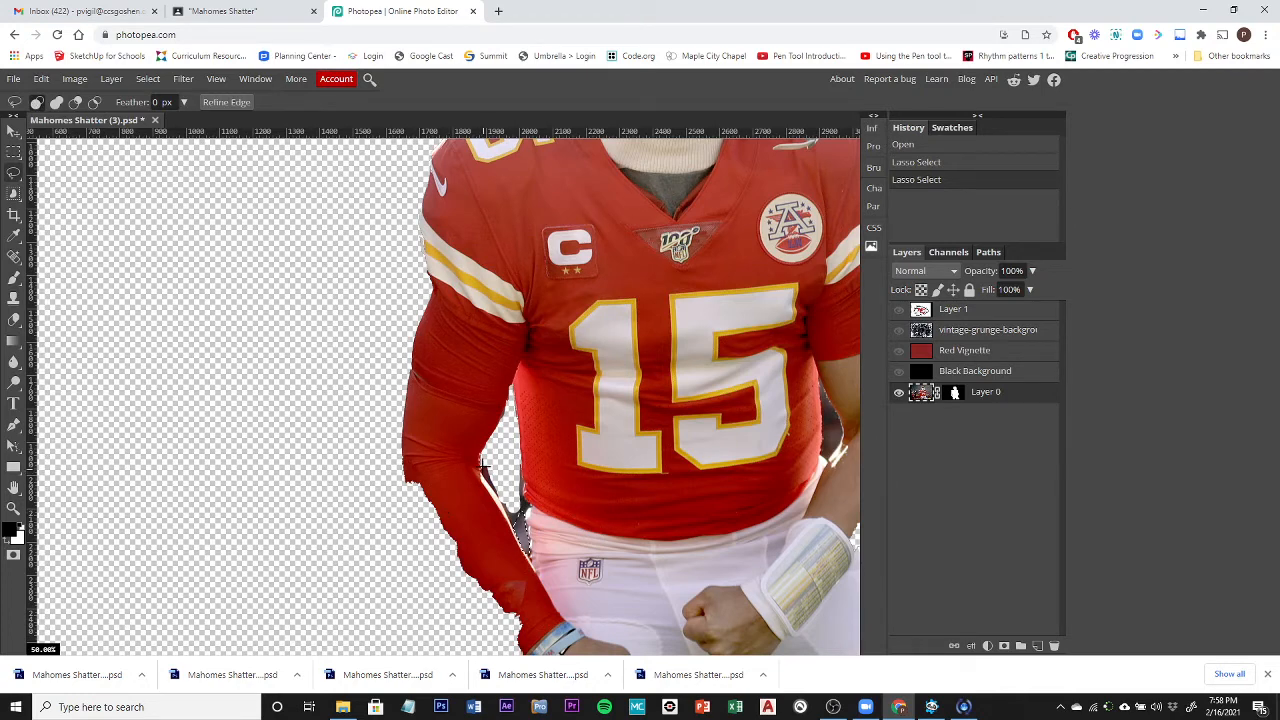
mouse_move(481, 466)
mouse_down()
mouse_move(520, 514)
mouse_move(508, 468)
mouse_move(482, 468)
mouse_up()
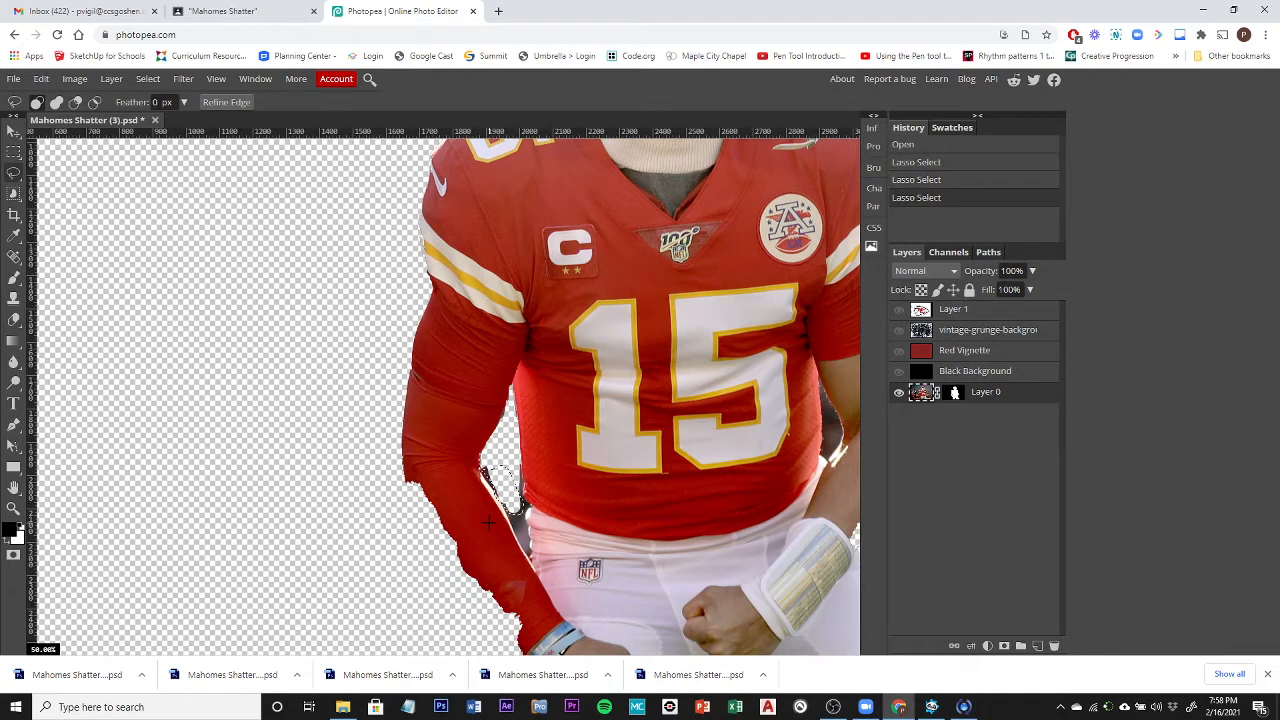
click(56, 103)
mouse_move(504, 505)
mouse_down()
mouse_move(523, 546)
mouse_move(521, 478)
mouse_move(507, 455)
mouse_move(483, 466)
mouse_up()
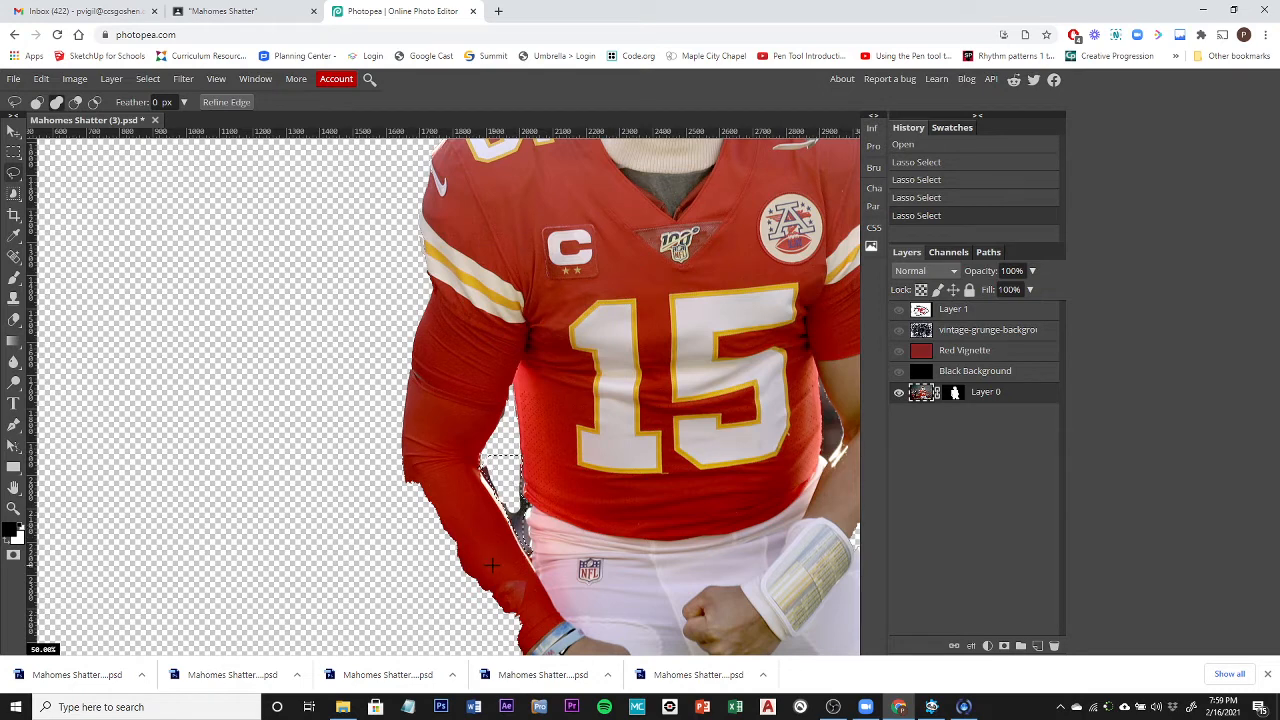
Step: Add the leftover background between the bare arm and jersey and the black fringe beside the helmet to the lasso selection
alt+click(697, 566)
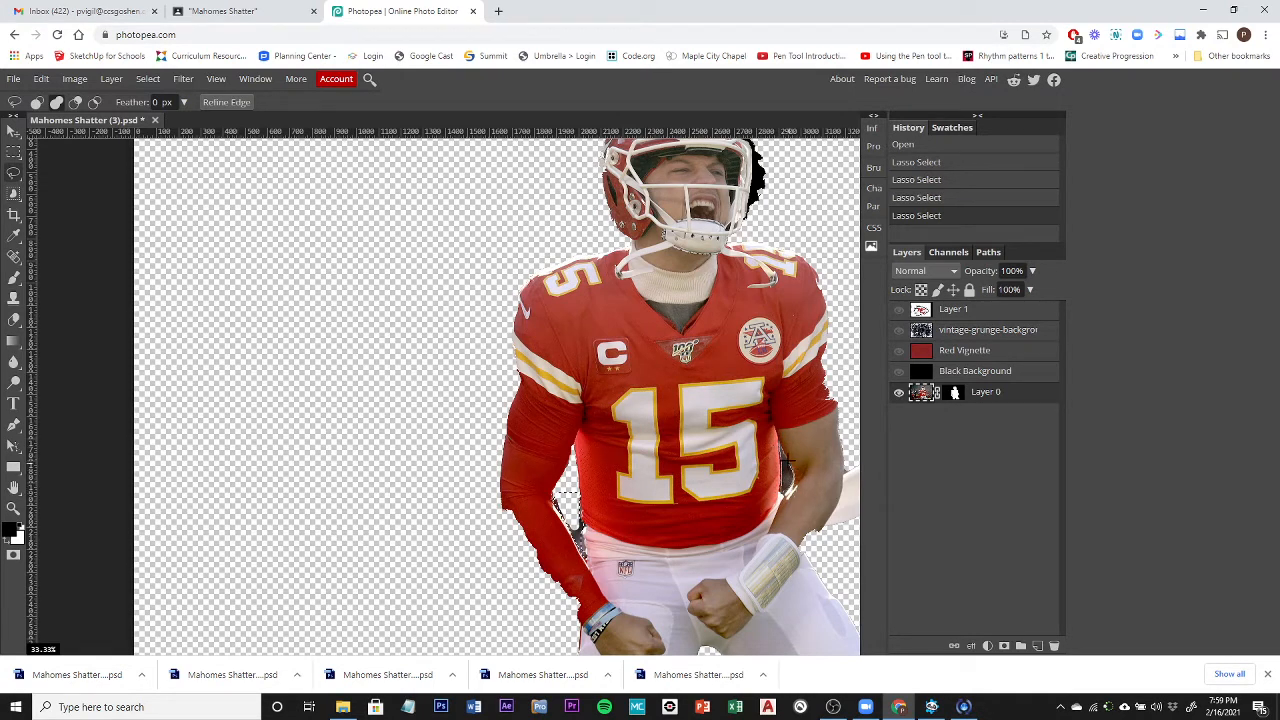
click(779, 445)
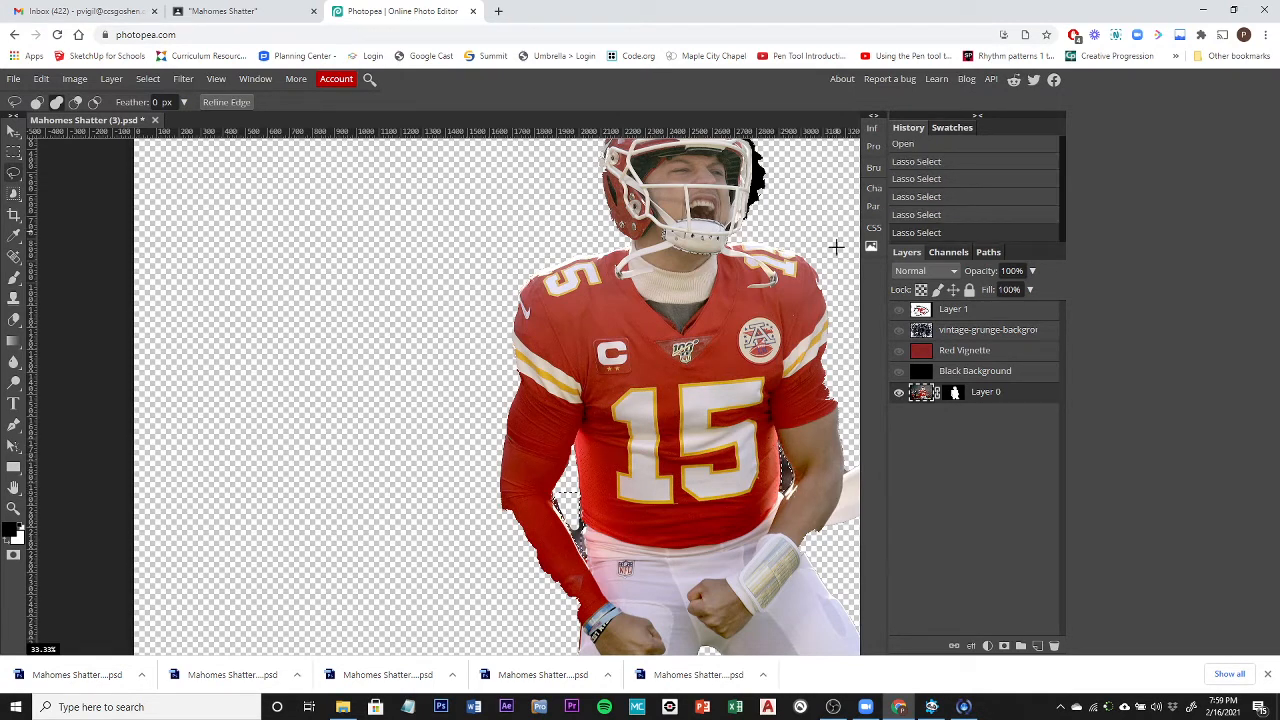
scroll(780, 305, up, 4)
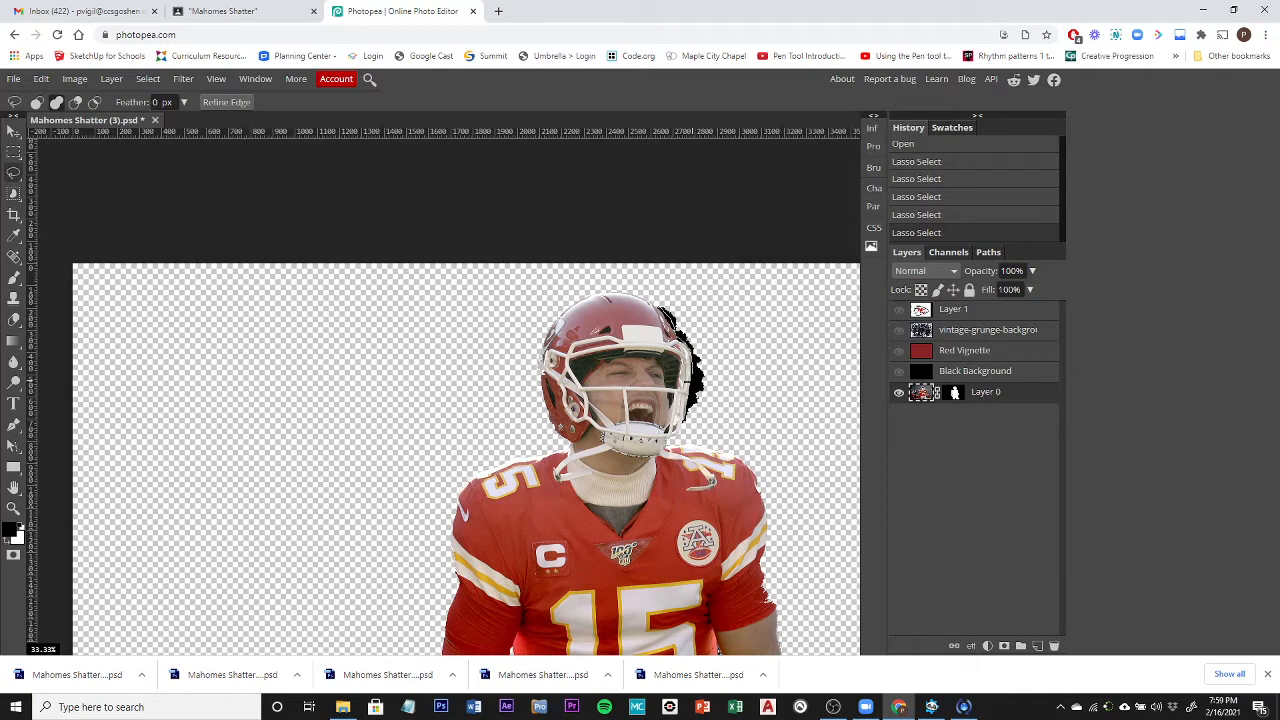
mouse_move(686, 428)
mouse_down()
mouse_move(701, 344)
mouse_move(690, 316)
mouse_move(661, 306)
mouse_up()
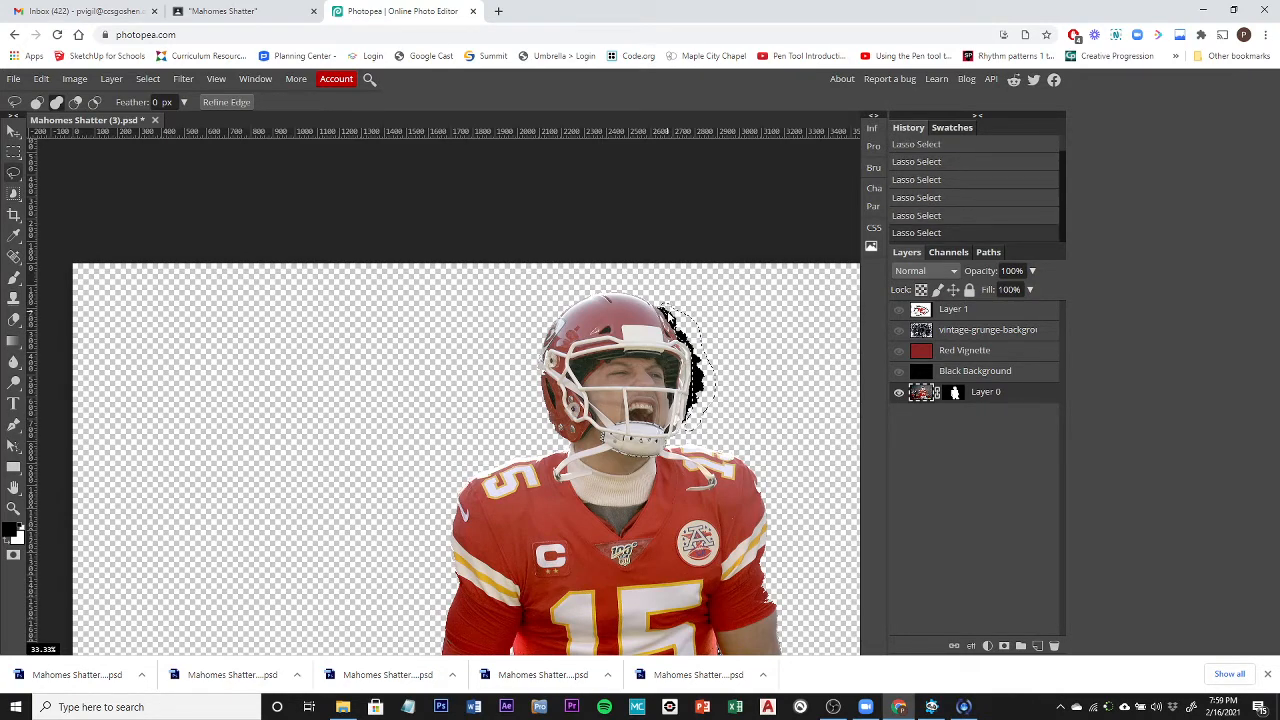
scroll(666, 306, up, 3)
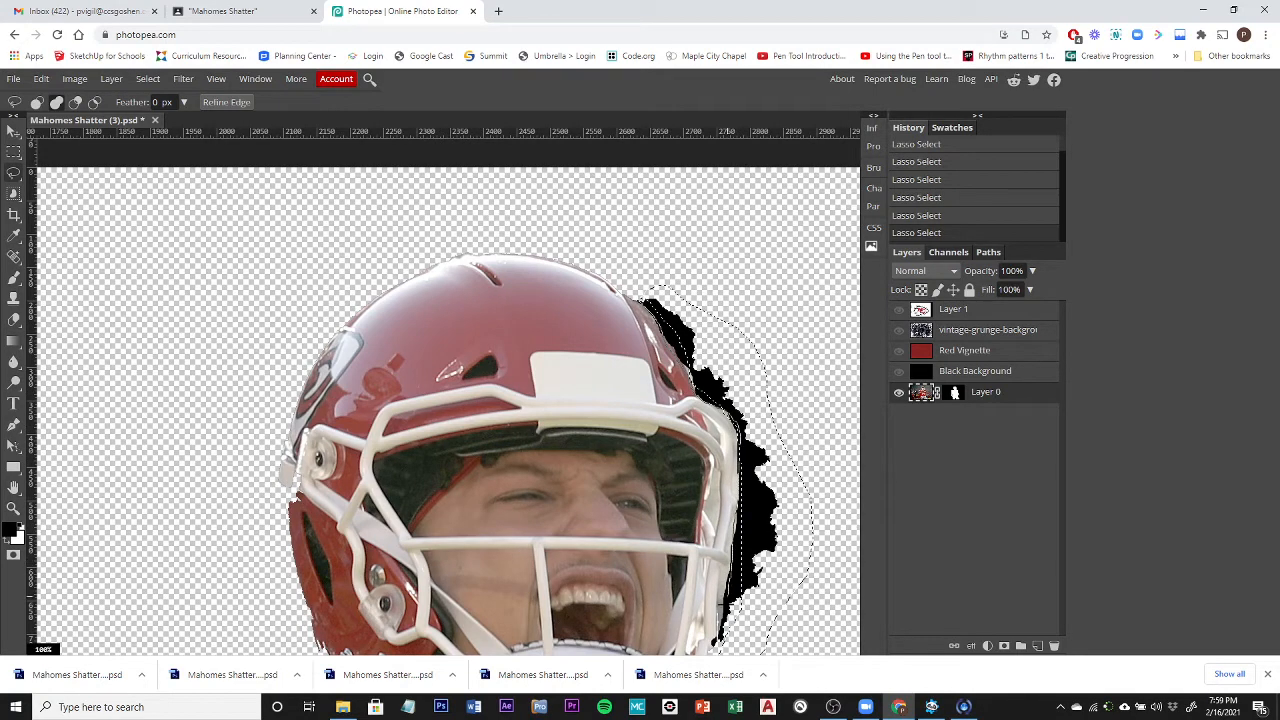
mouse_move(726, 606)
mouse_down()
mouse_move(724, 655)
mouse_move(767, 637)
mouse_move(797, 544)
mouse_move(770, 384)
mouse_move(698, 299)
mouse_move(642, 296)
mouse_up()
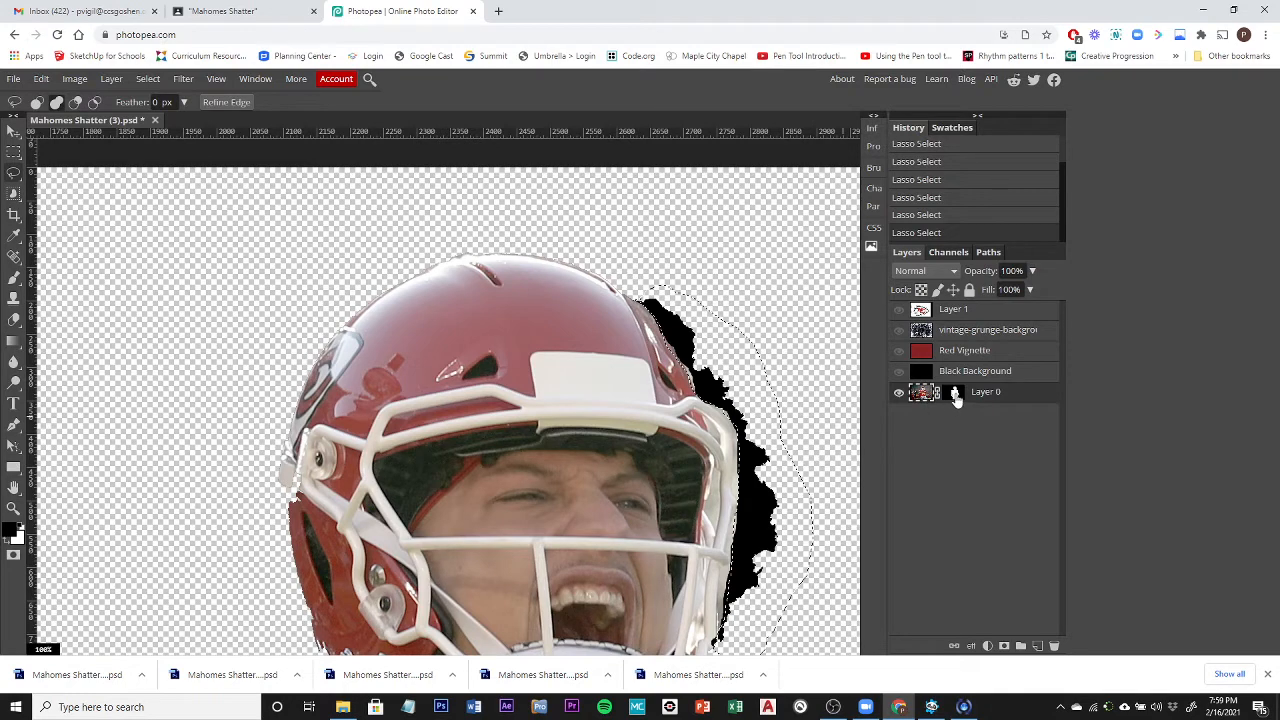
Step: Fill the selected areas on Layer 0's mask with the black foreground colour at 100% opacity in Normal mode, and deselect
click(955, 394)
click(46, 81)
click(88, 299)
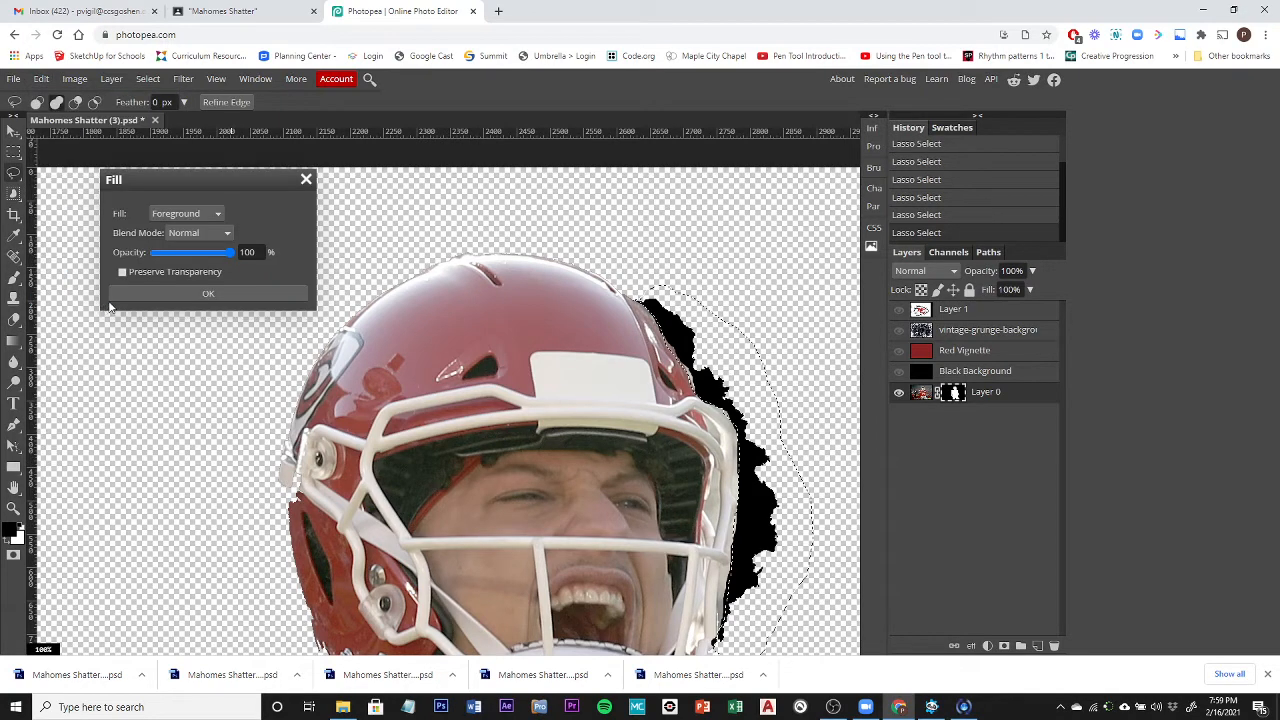
click(208, 293)
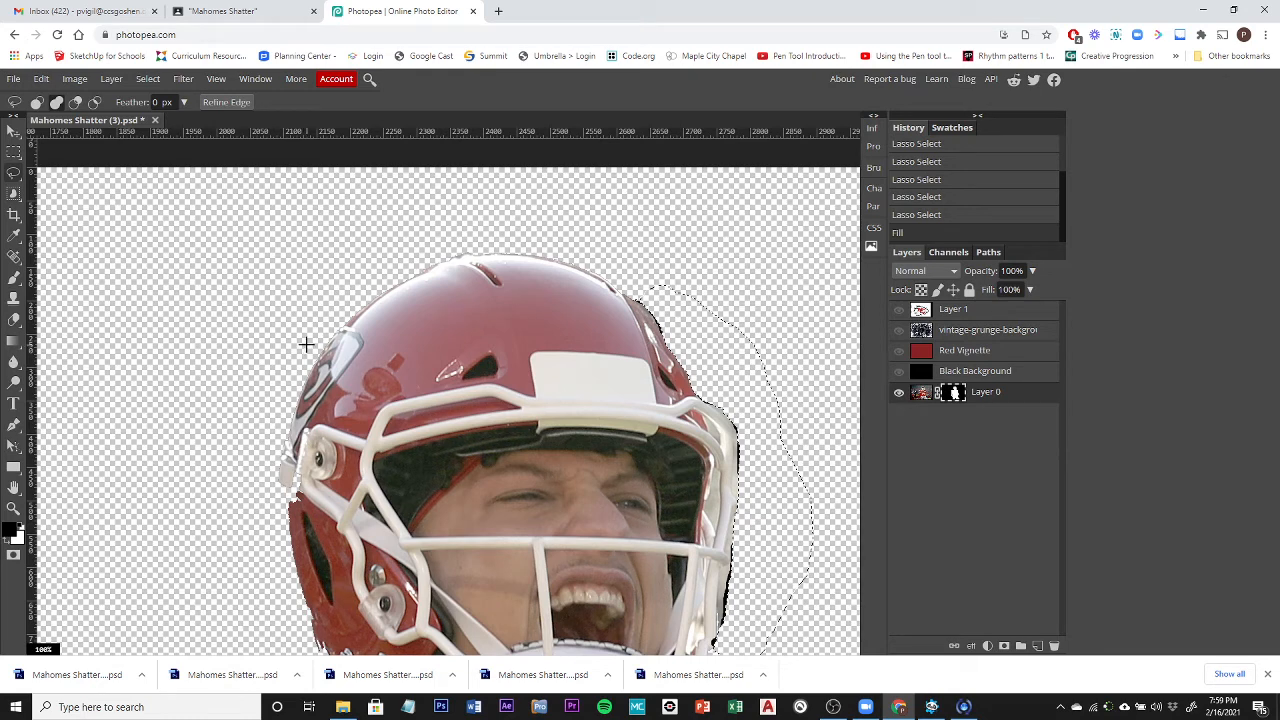
click(140, 84)
click(162, 119)
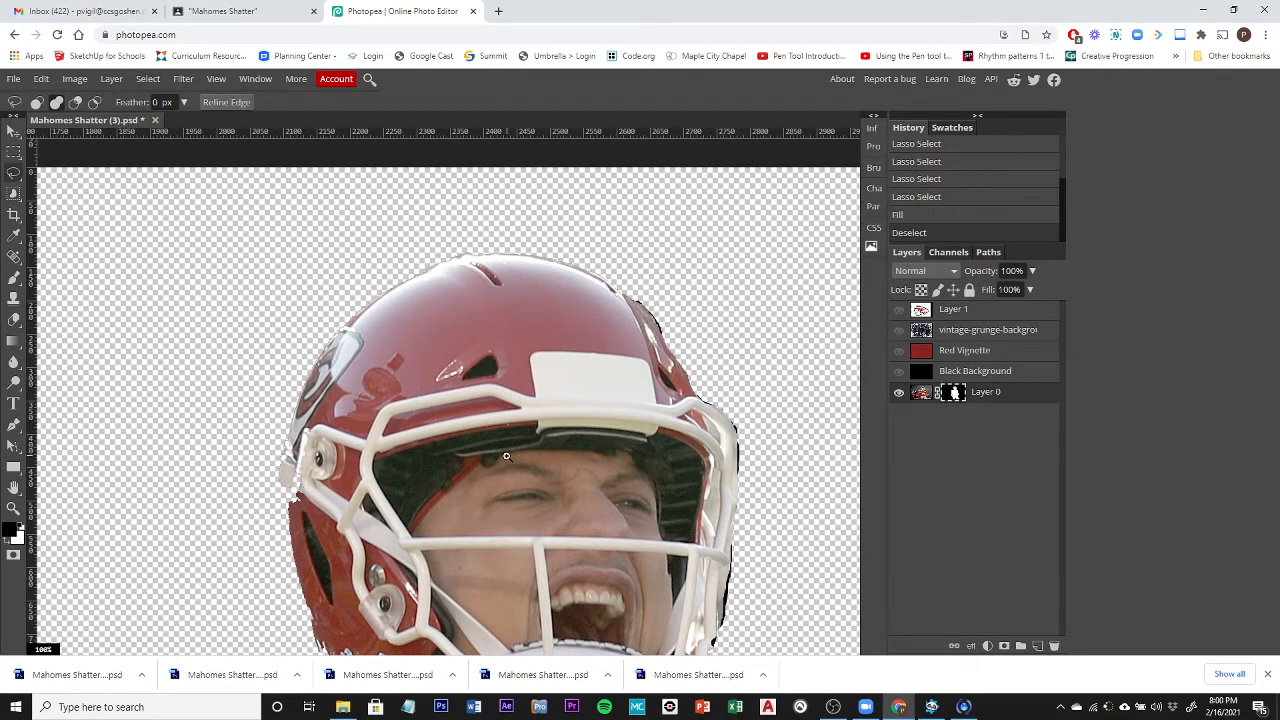
Step: Disable Layer 0's raster mask to compare the cutout with the full photo, and enable it again
scroll(506, 456, up, 3)
scroll(506, 456, down, 10)
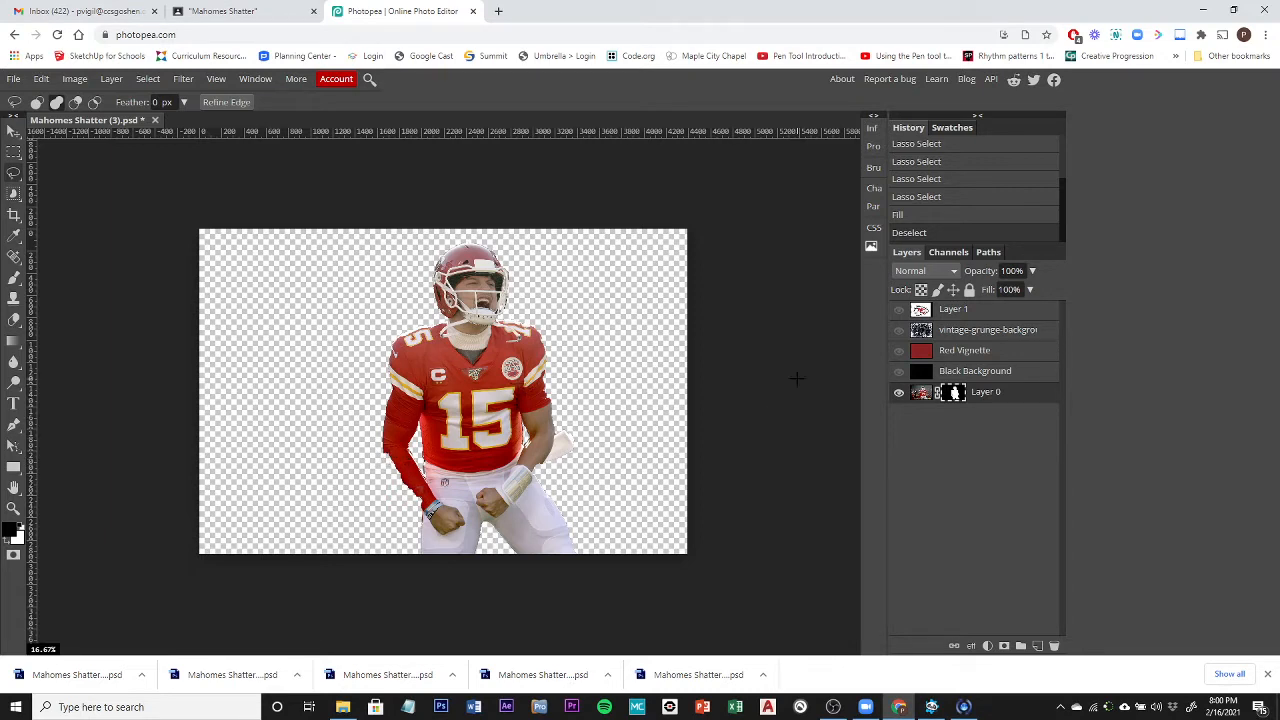
right_click(953, 395)
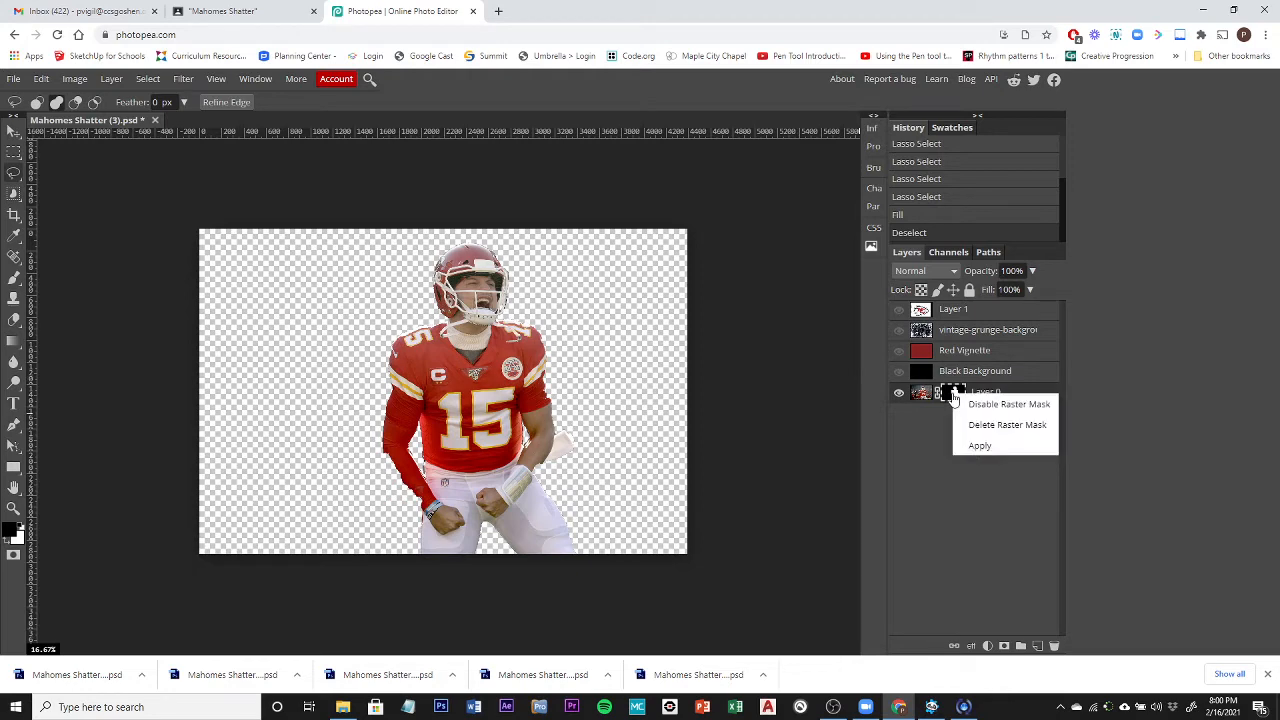
click(975, 405)
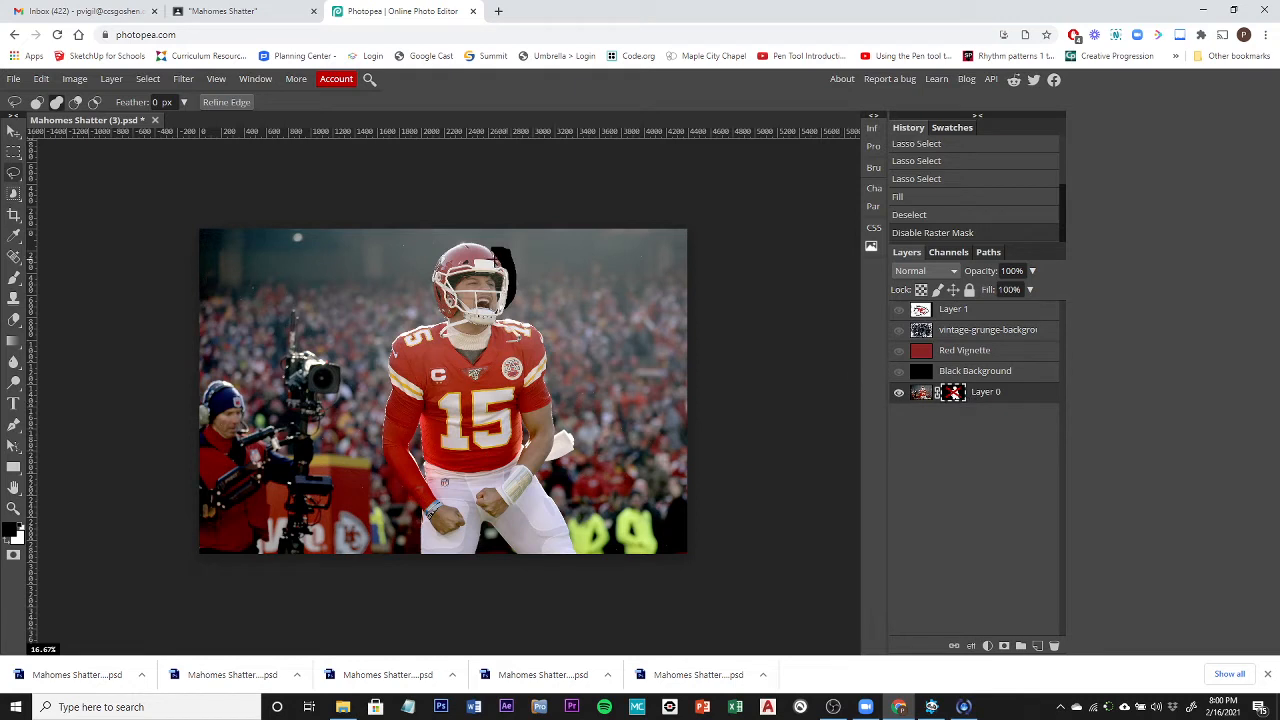
right_click(953, 399)
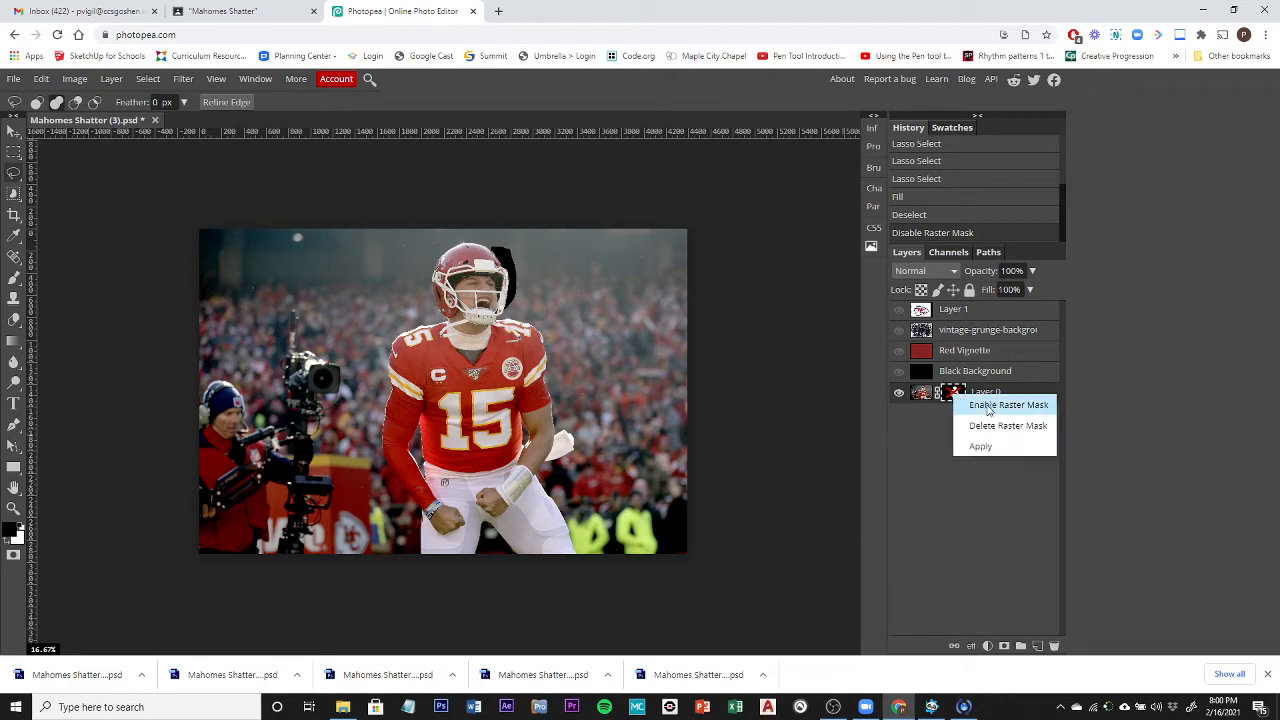
click(988, 405)
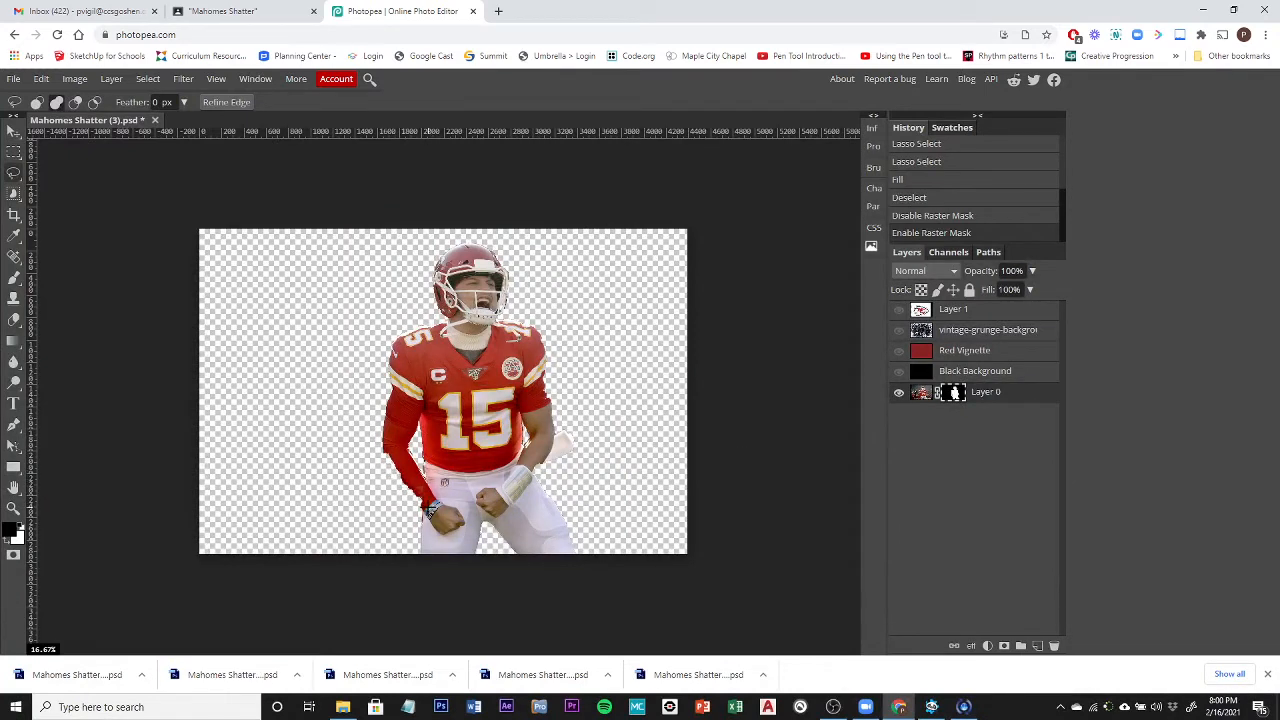
Step: Disable Layer 0's raster mask and lasso the long red sleeve's forearm along its true edge down to the wristband
right_click(953, 398)
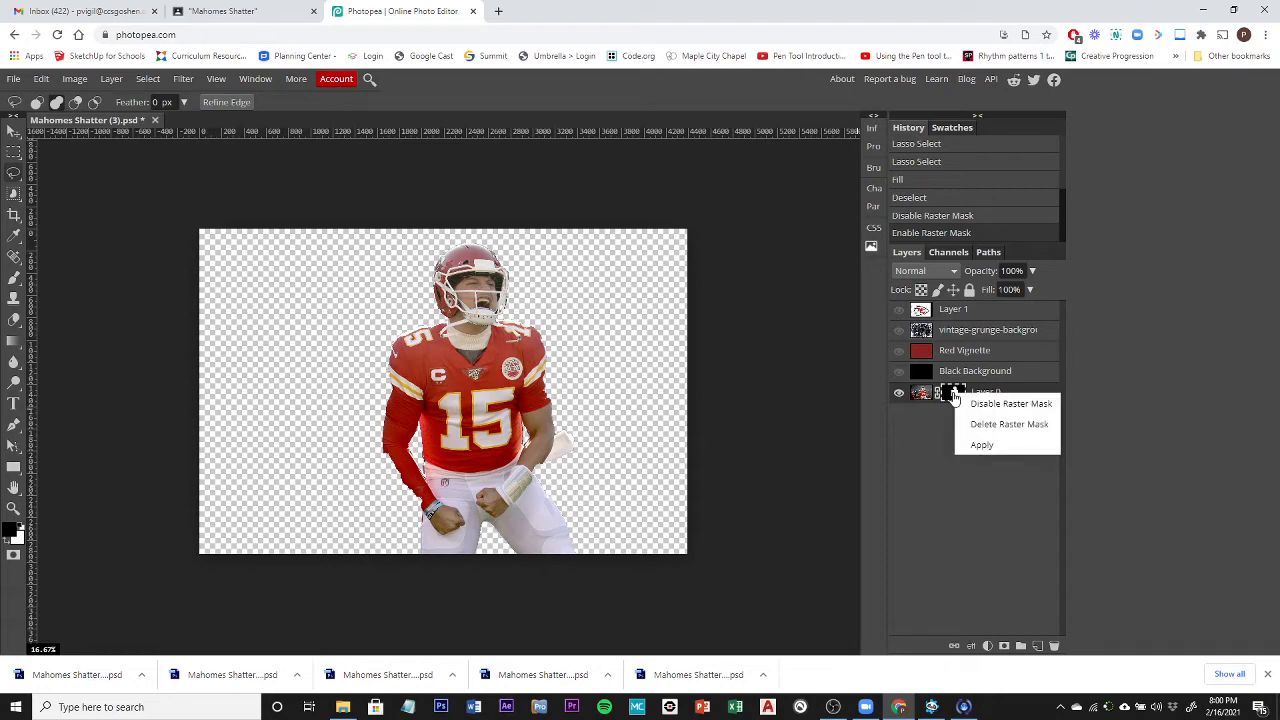
click(1010, 403)
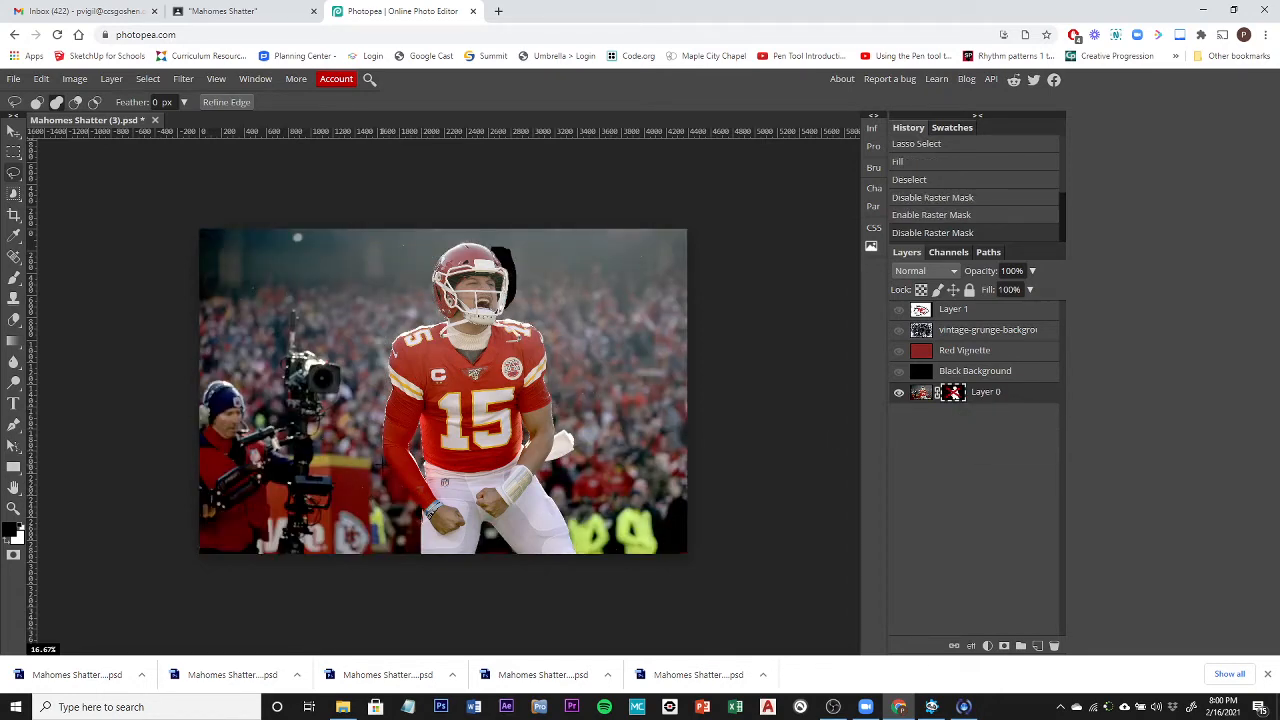
scroll(382, 464, up, 3)
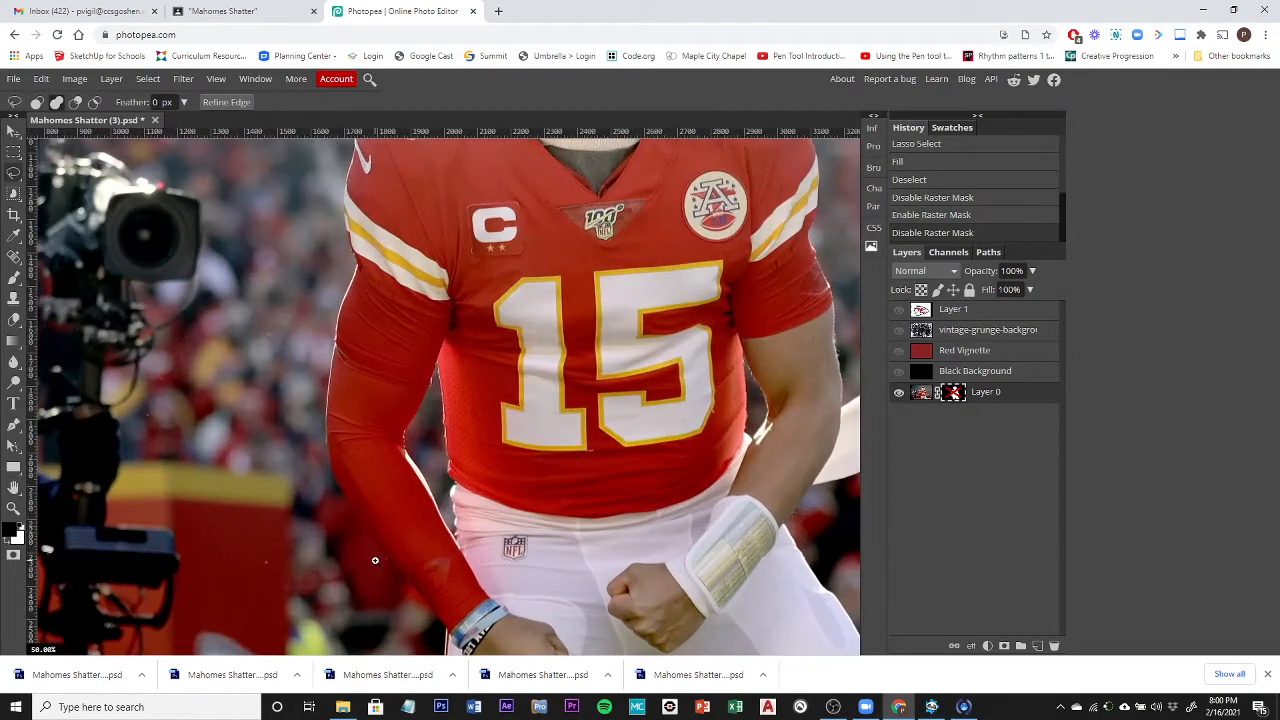
scroll(376, 563, up, 1)
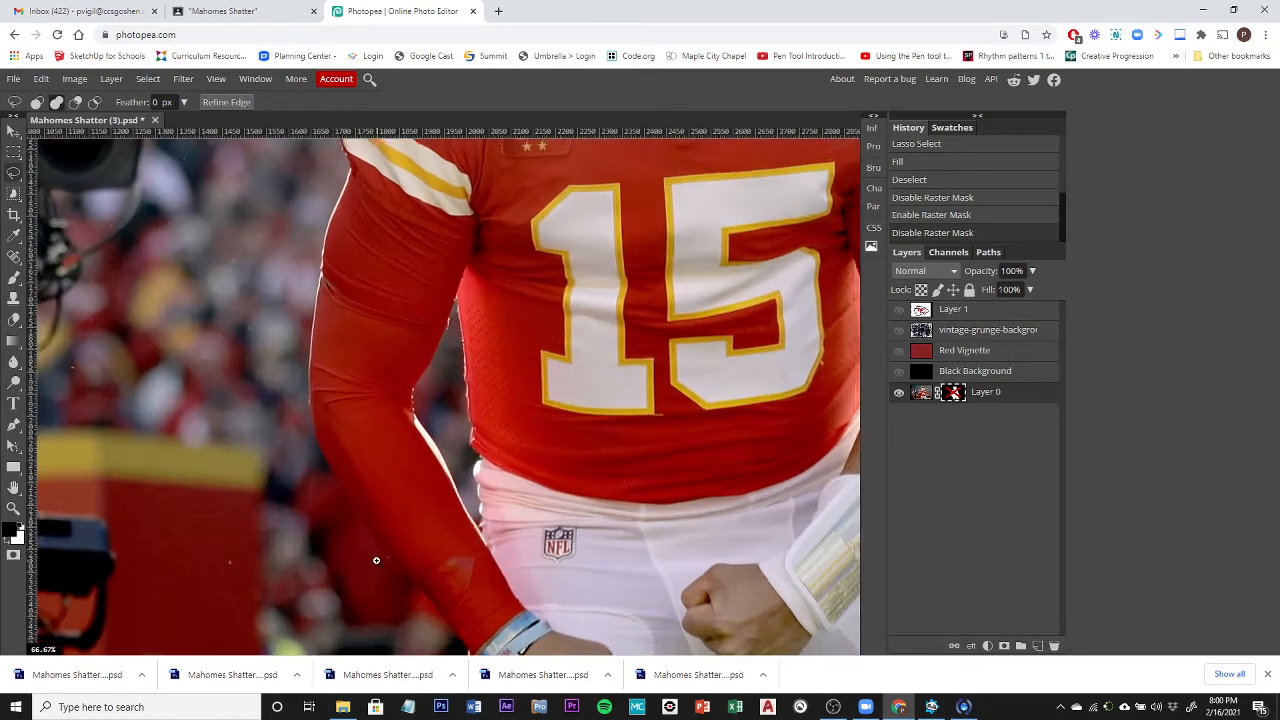
drag(376, 560, 423, 386)
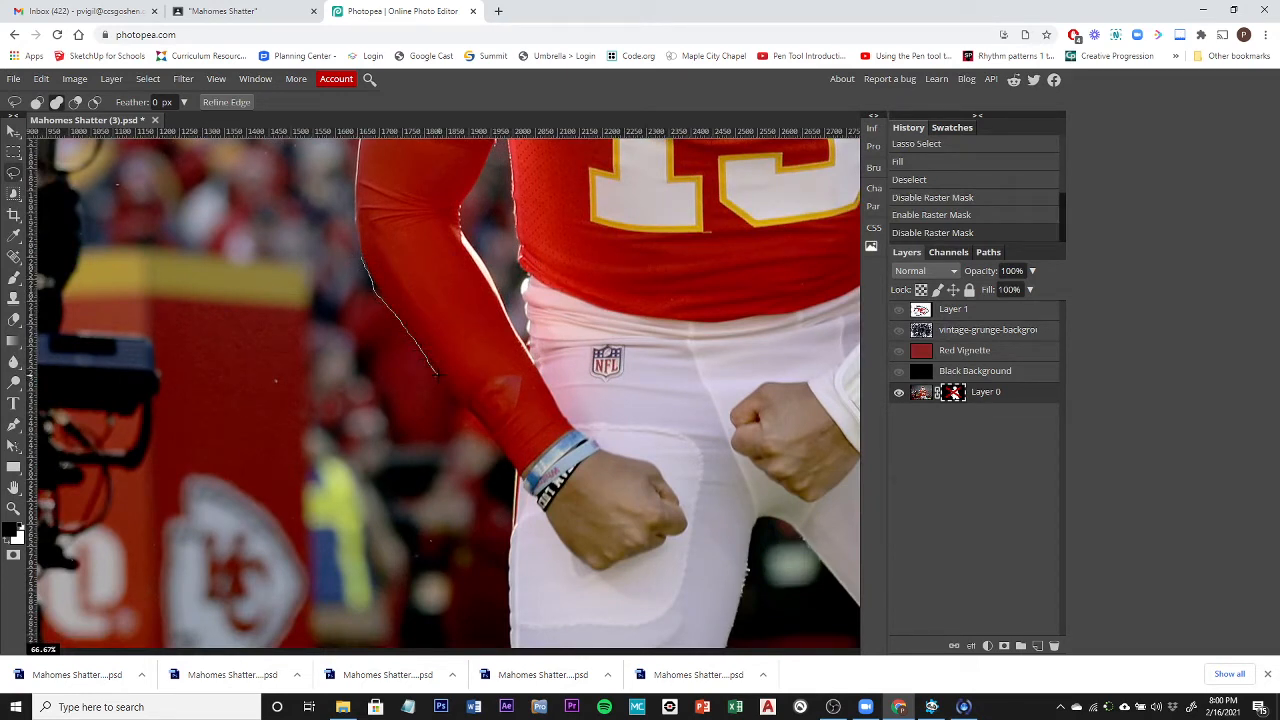
mouse_move(522, 474)
mouse_down()
mouse_move(571, 460)
mouse_move(573, 434)
mouse_move(510, 321)
mouse_move(362, 254)
mouse_up()
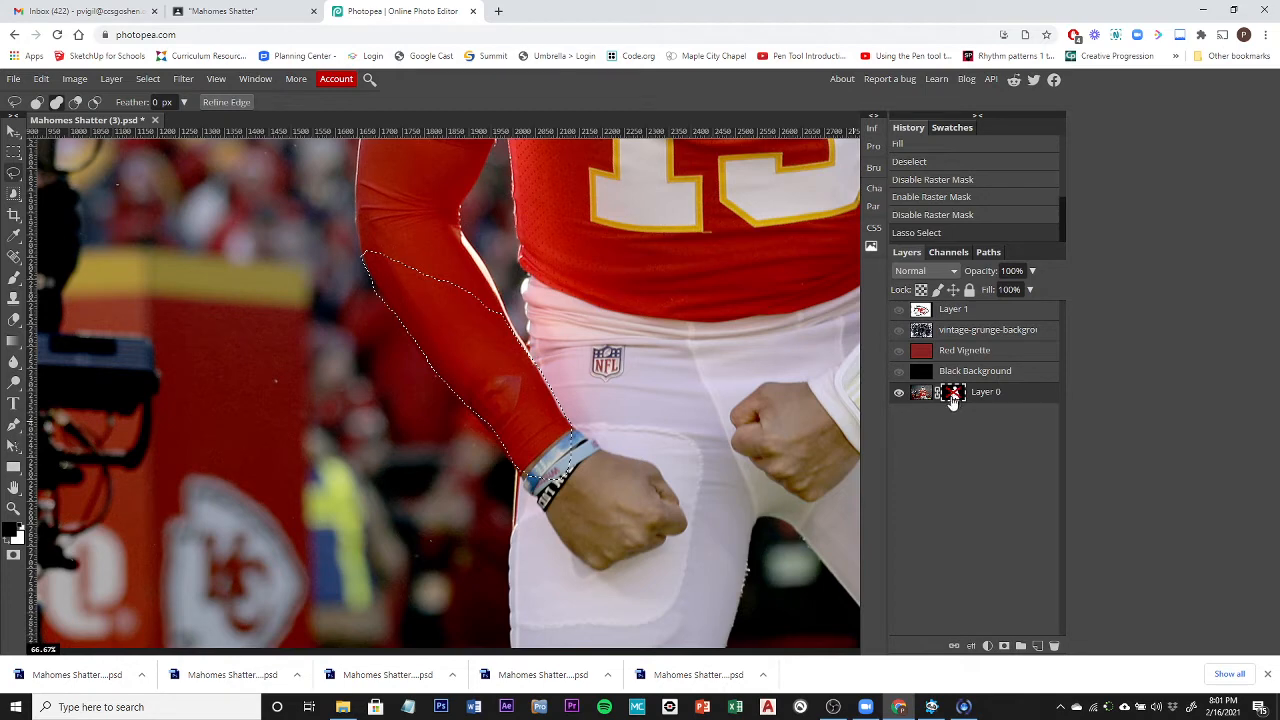
Step: Fill the lassoed forearm on Layer 0's mask with white at 100% opacity in Normal mode, and re-enable the raster mask
click(41, 79)
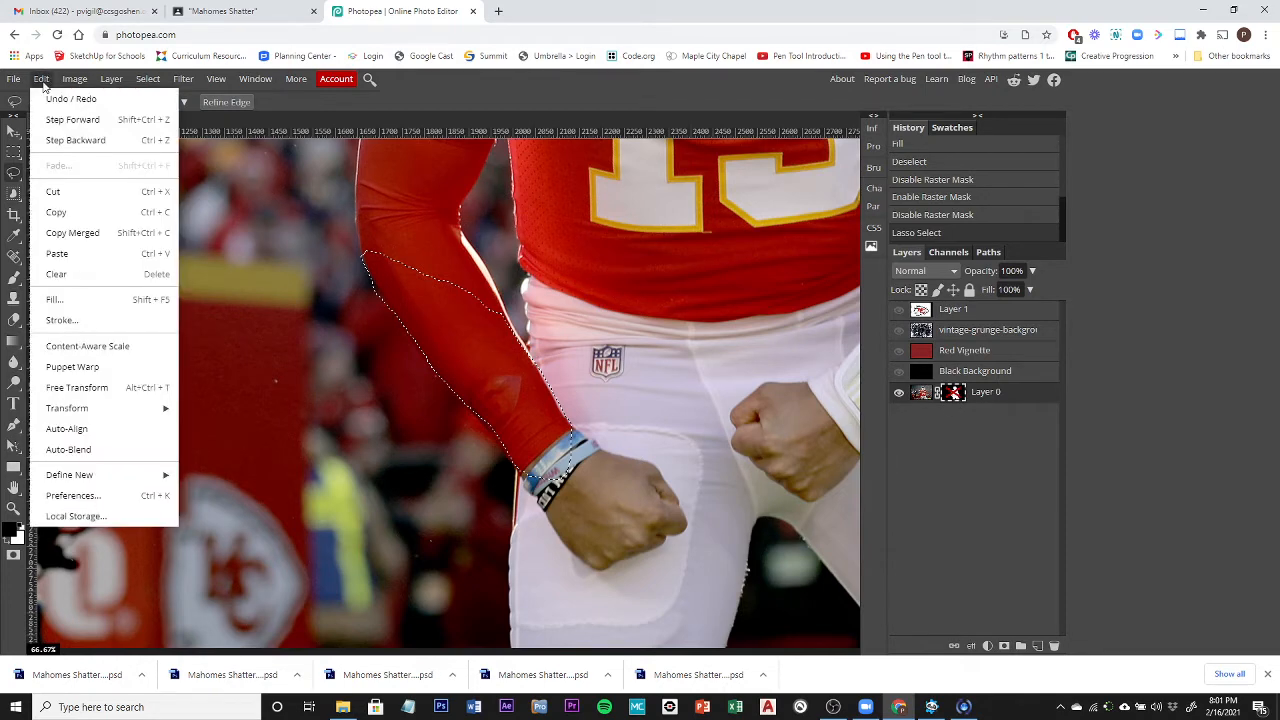
click(78, 300)
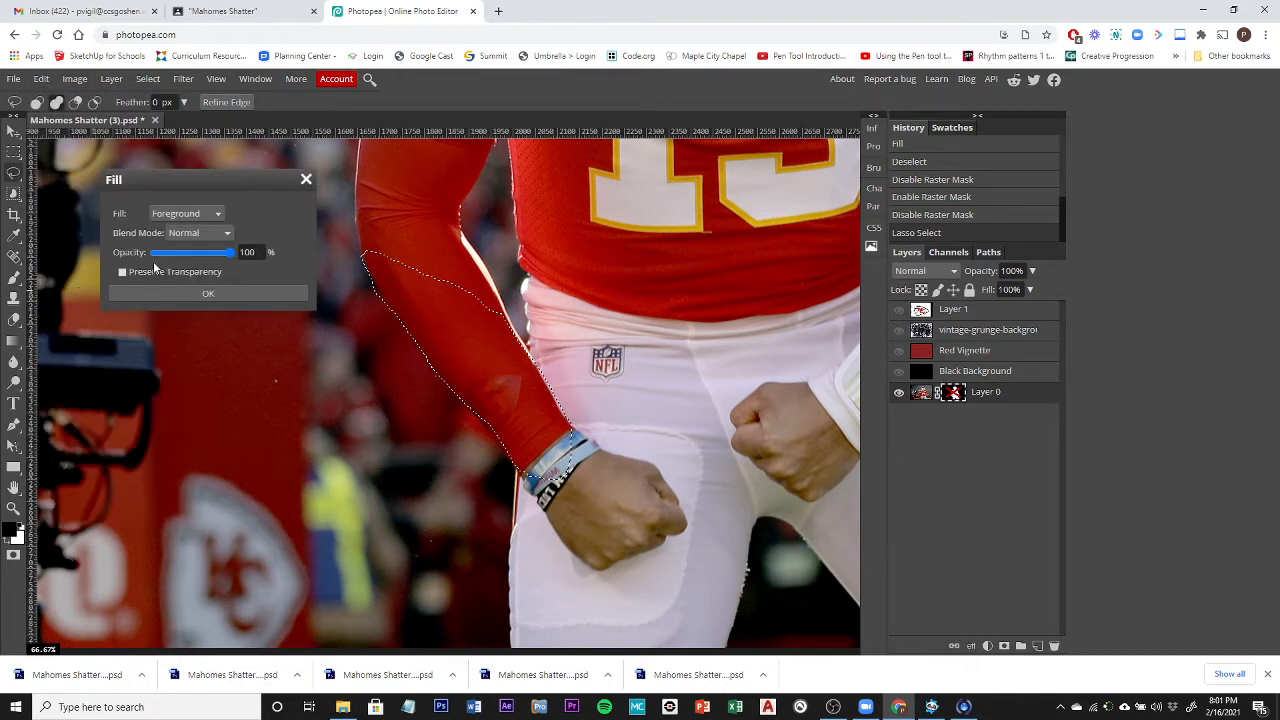
click(200, 213)
click(204, 292)
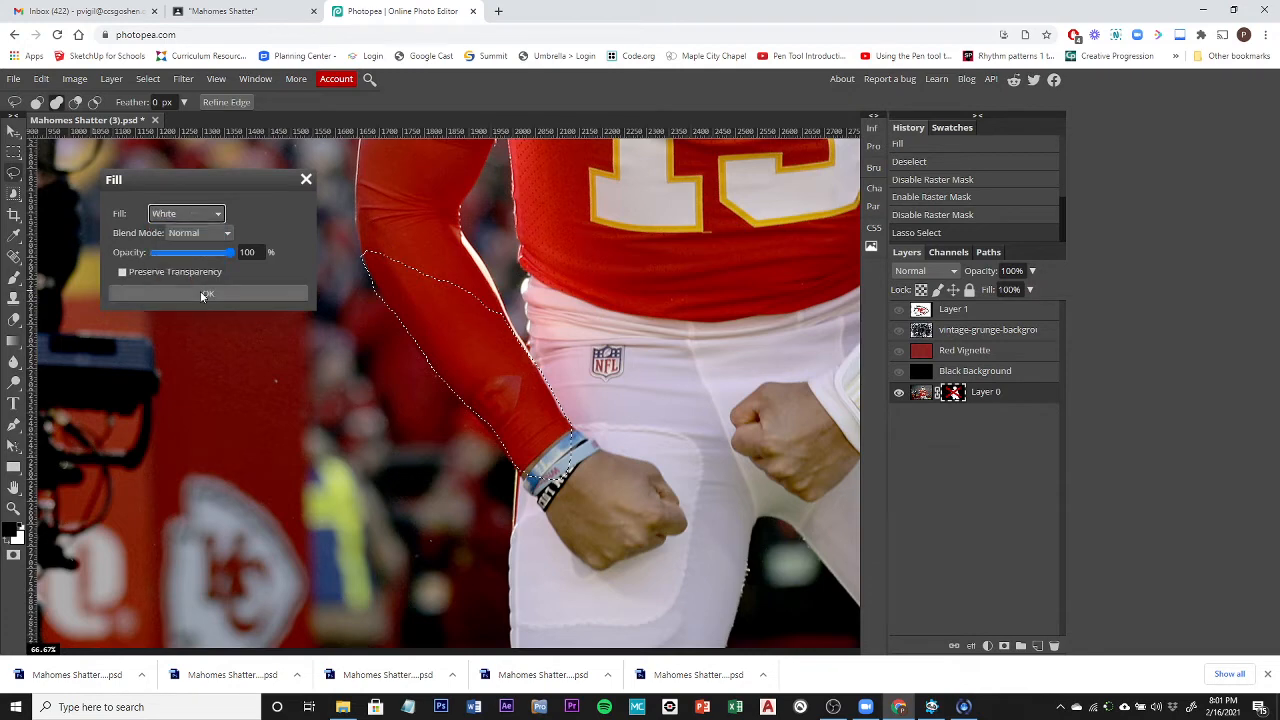
click(200, 291)
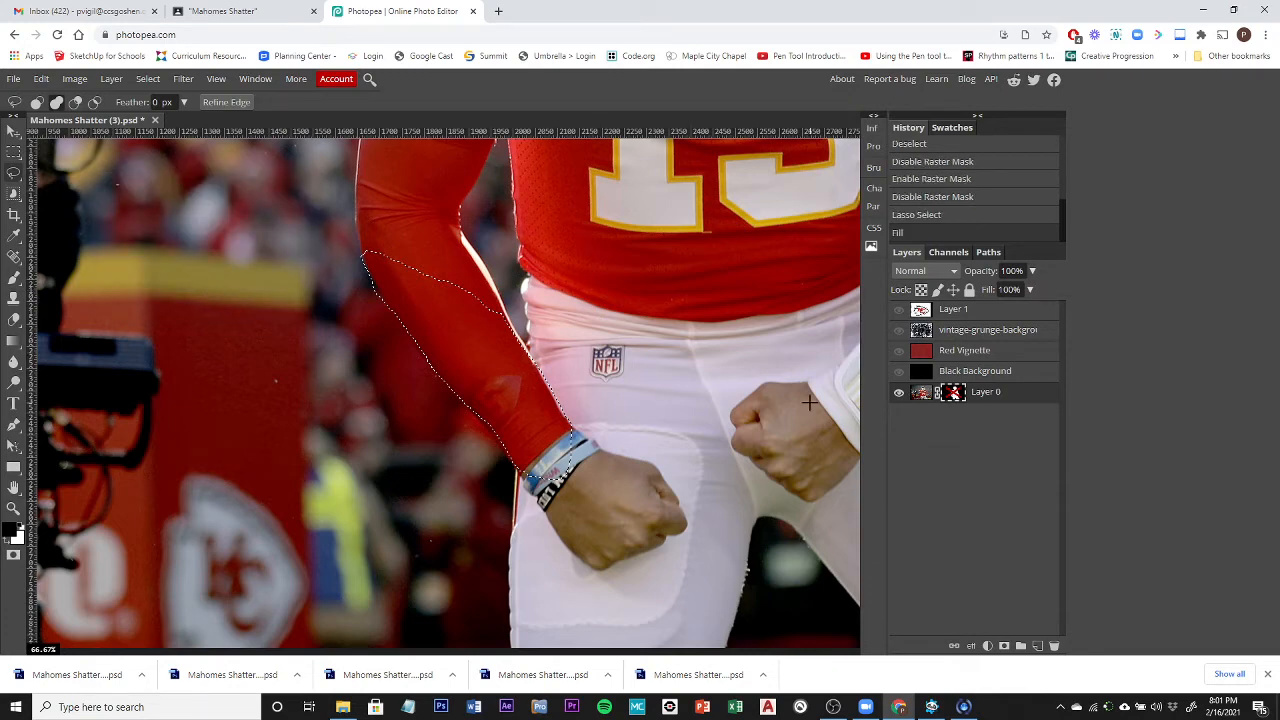
right_click(957, 398)
click(1008, 412)
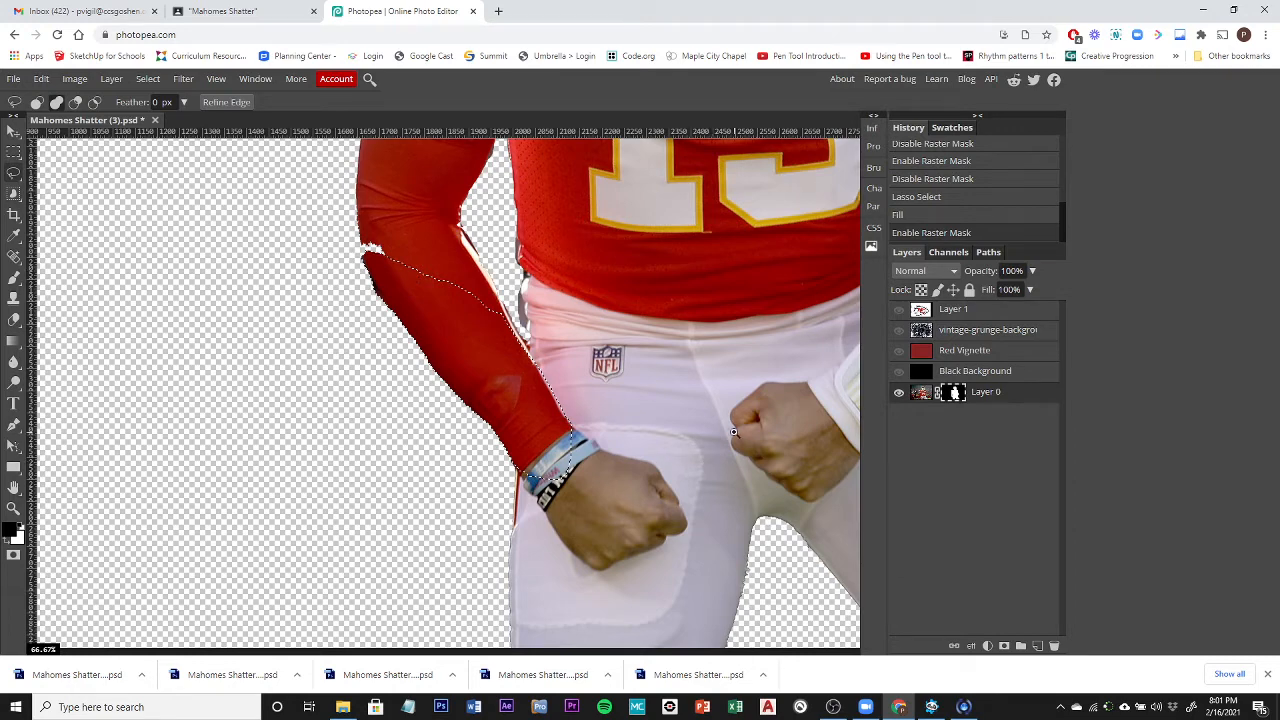
Step: Disable Layer 0's raster mask and lasso the short sleeve's ragged outer edge down onto the bare upper arm
scroll(734, 432, down, 3)
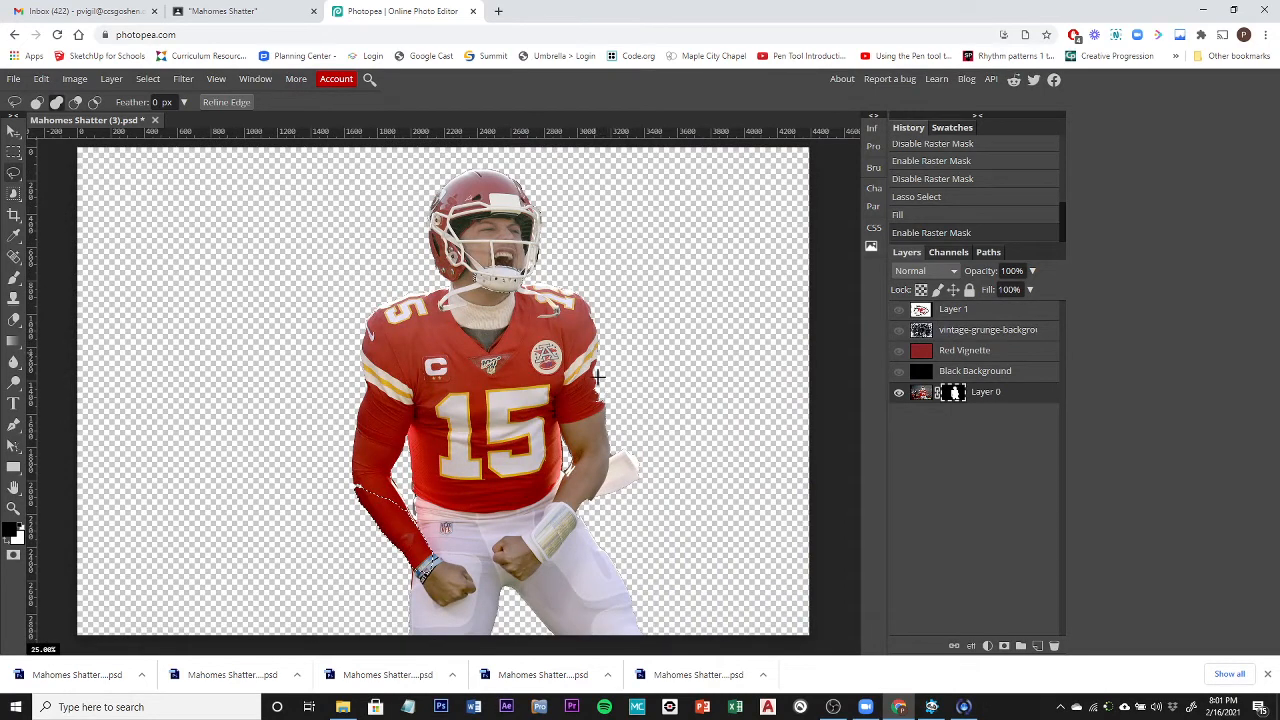
scroll(604, 380, up, 4)
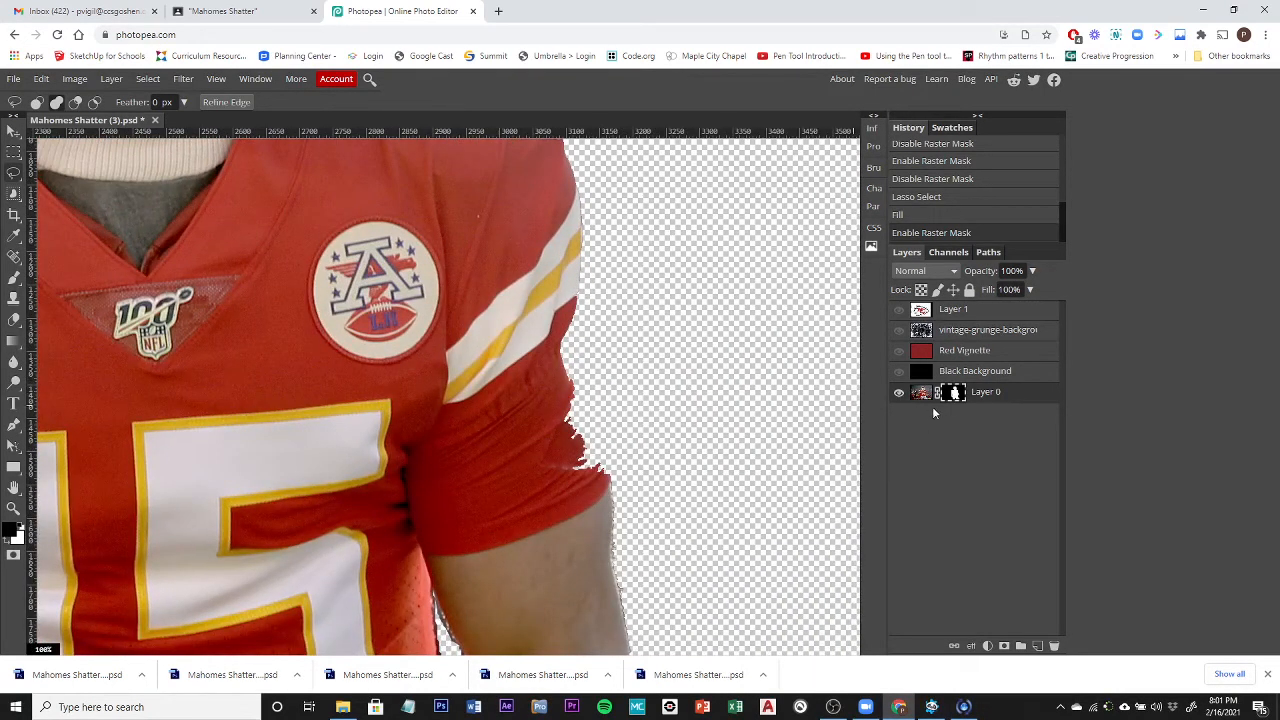
right_click(954, 394)
click(1008, 406)
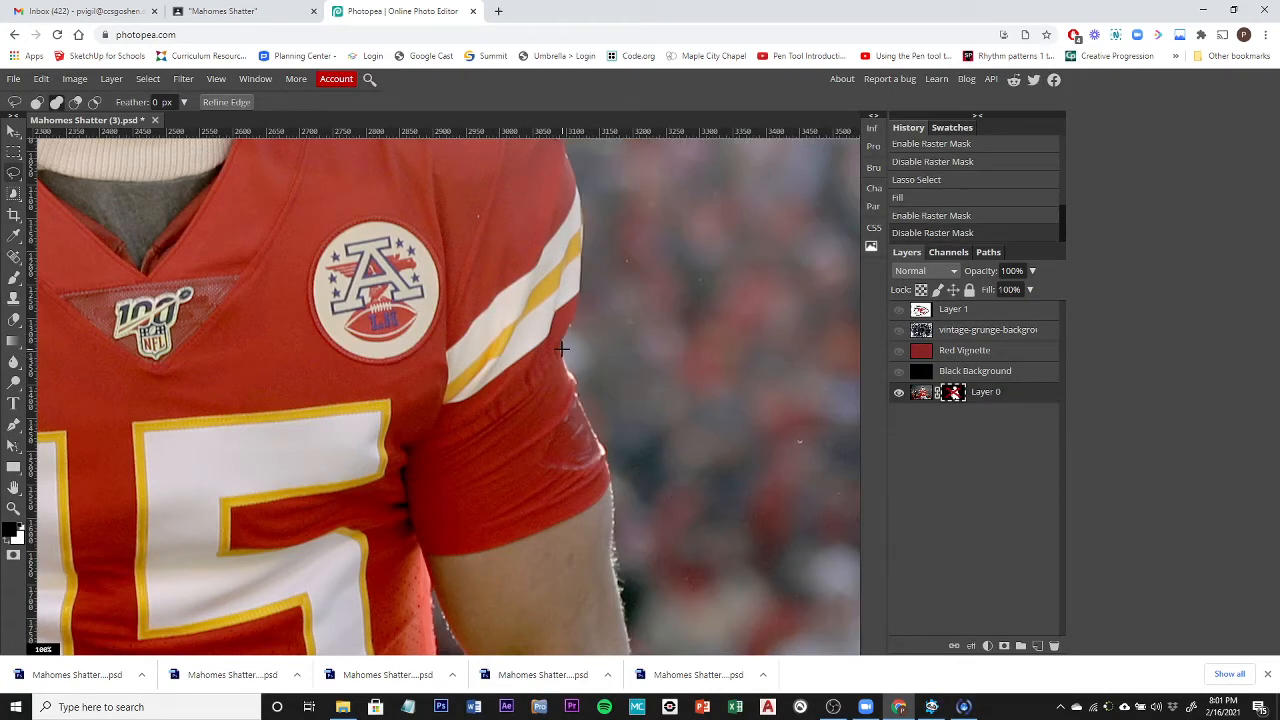
mouse_move(561, 348)
mouse_down()
mouse_move(613, 488)
mouse_move(610, 587)
mouse_move(594, 612)
mouse_move(567, 604)
mouse_move(541, 503)
mouse_move(560, 352)
mouse_up()
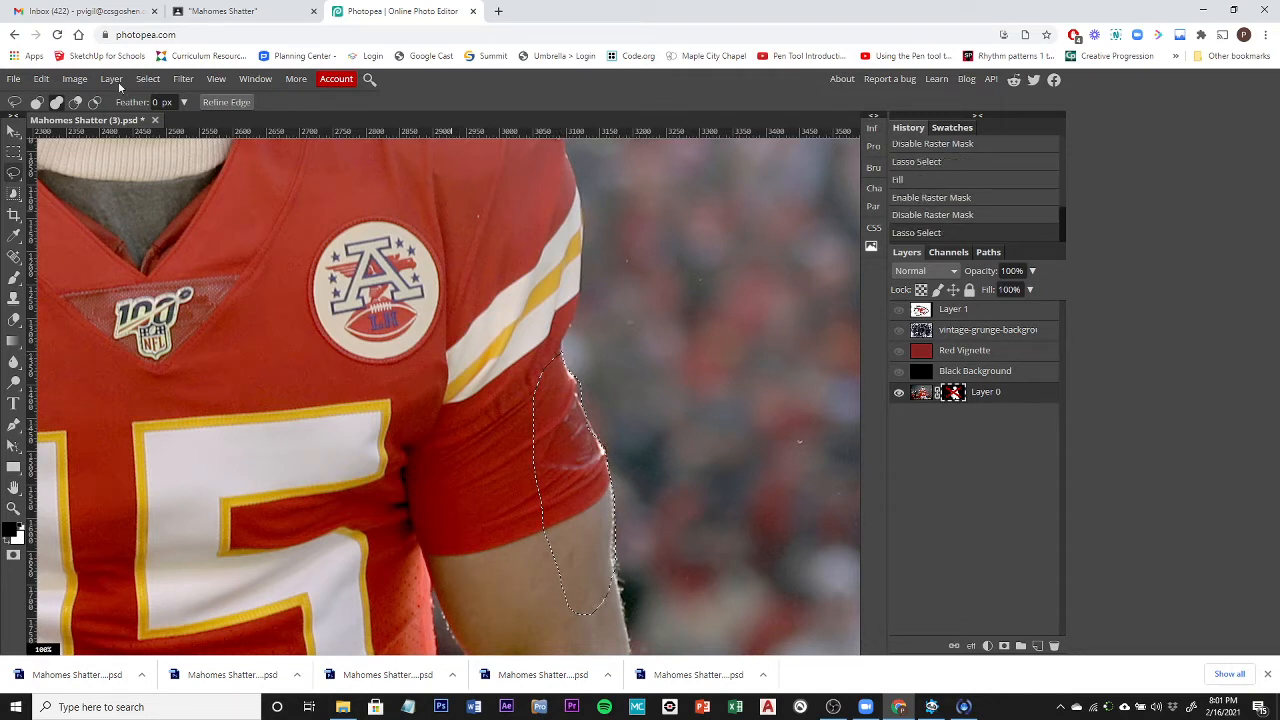
Step: Fill the lassoed sleeve edge on Layer 0's mask with white at 100% opacity in Normal mode, and re-enable the raster mask
click(41, 80)
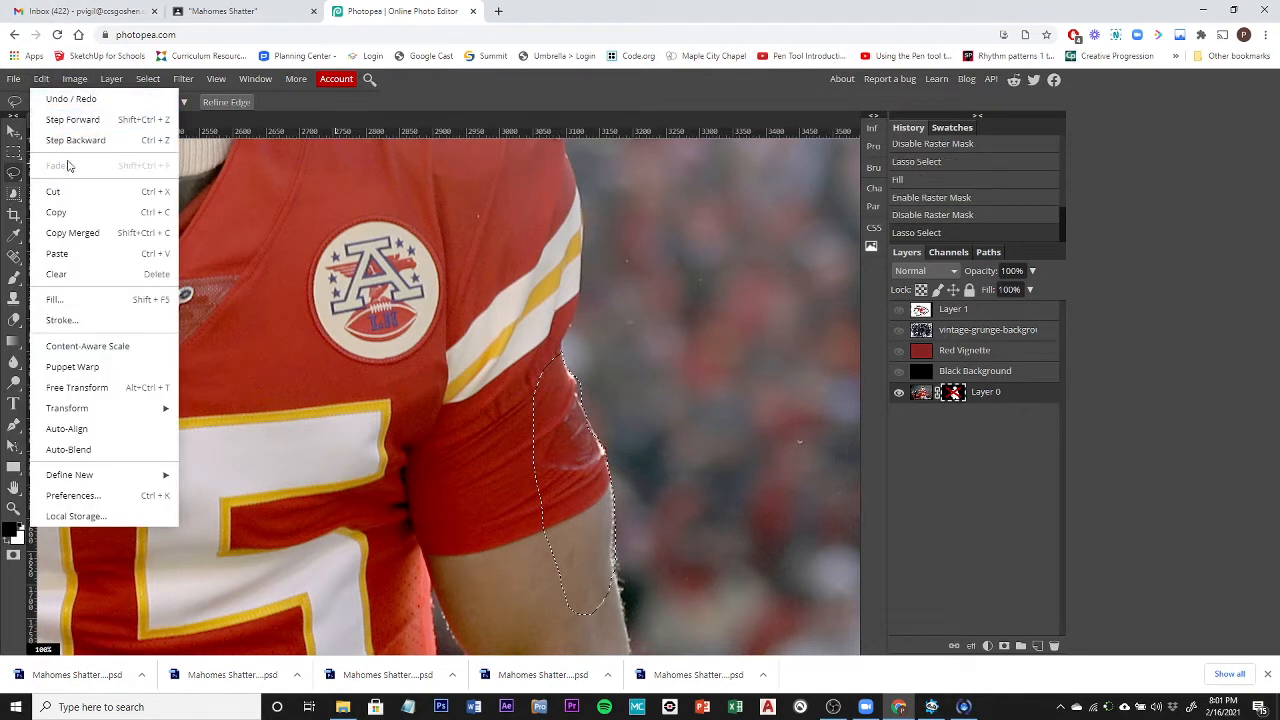
click(81, 299)
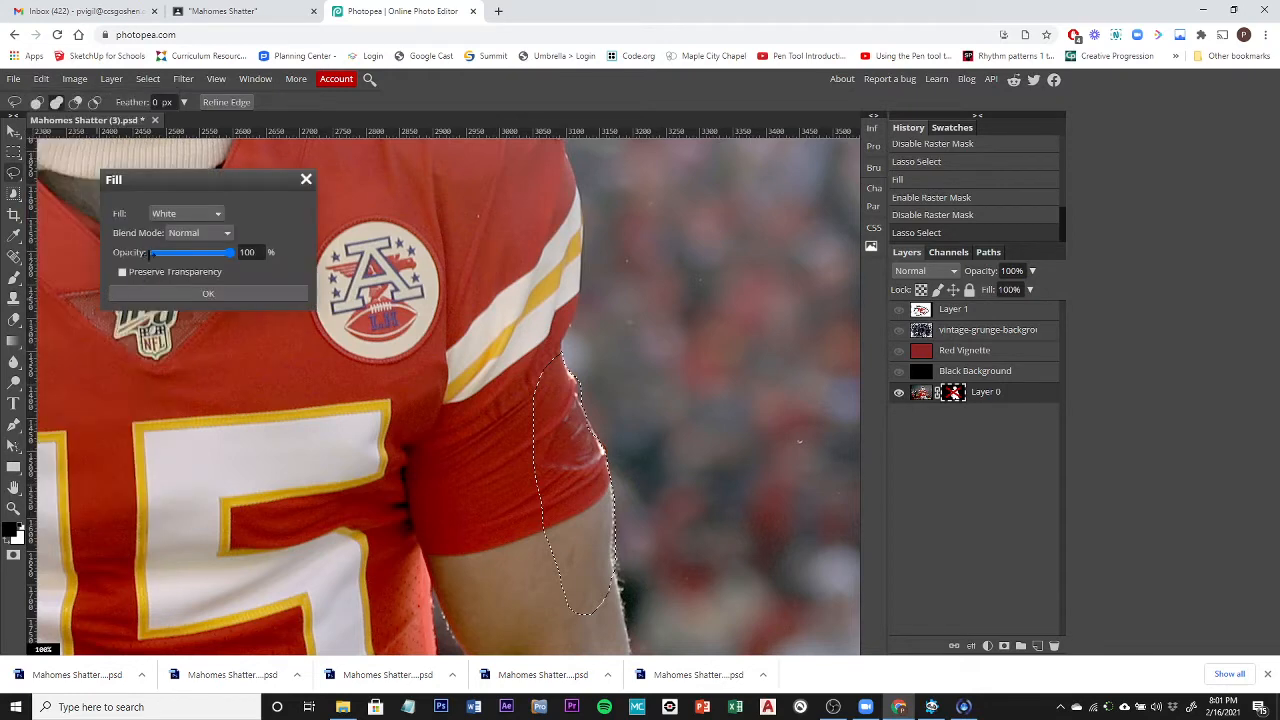
click(207, 292)
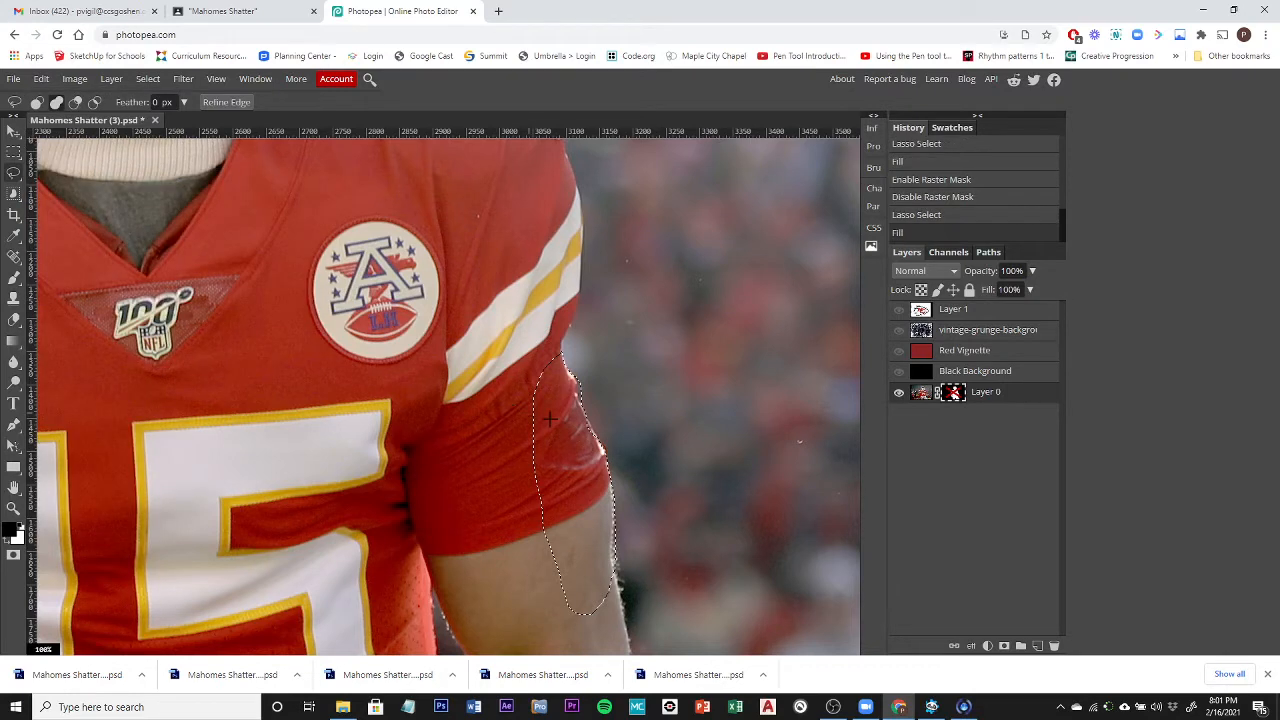
right_click(950, 392)
click(978, 398)
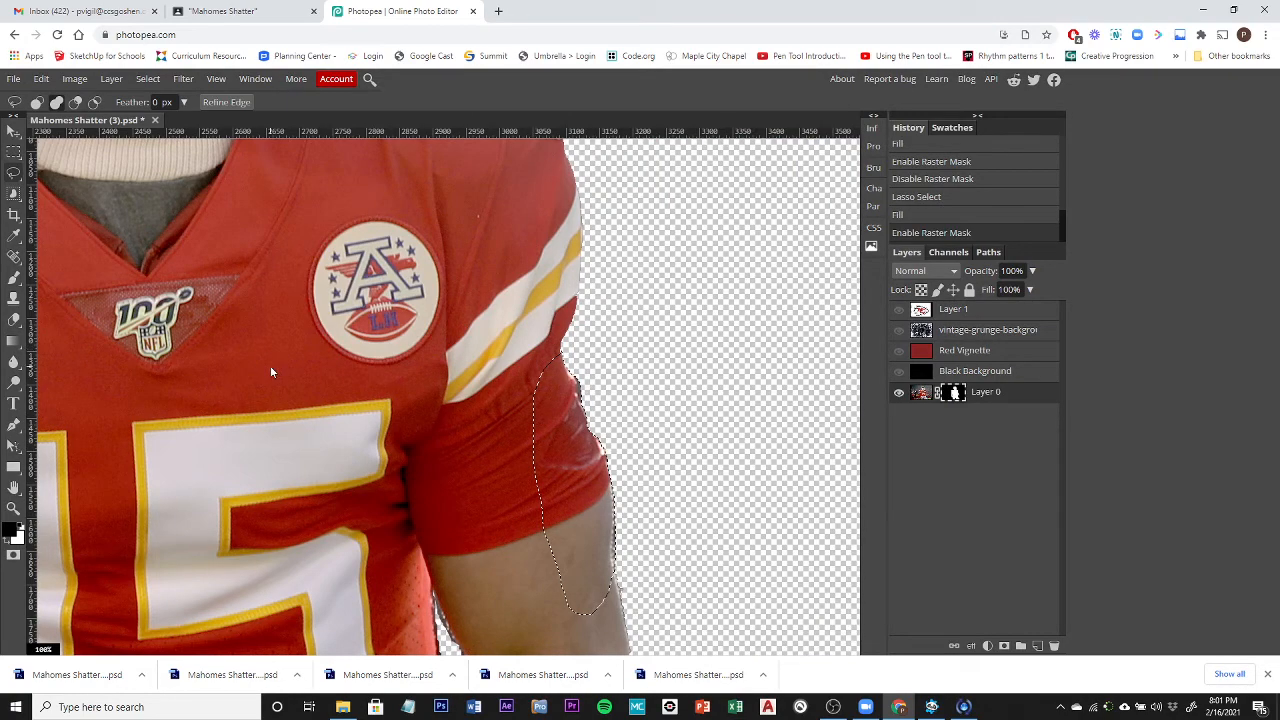
Step: Lasso the missing chunk of the bare forearm just above the white play-sheet wristband
key(ctrl+0)
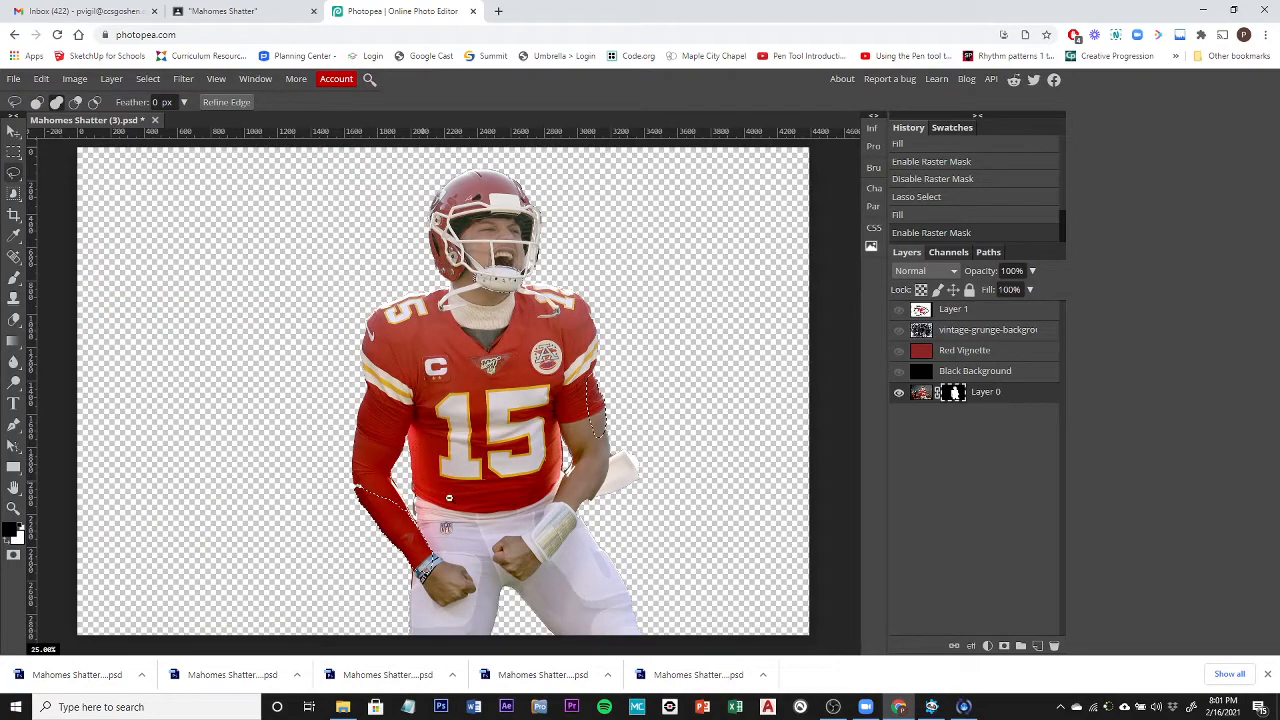
key(ctrl+plus)
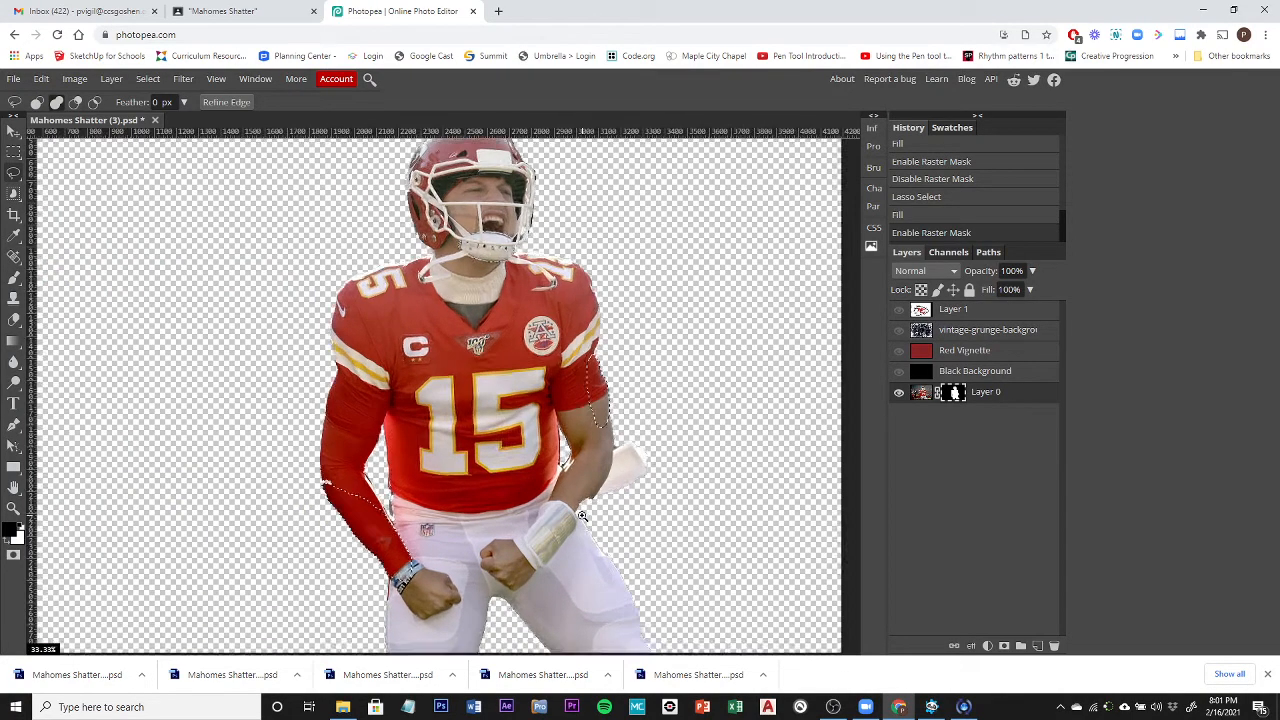
scroll(582, 515, up, 5)
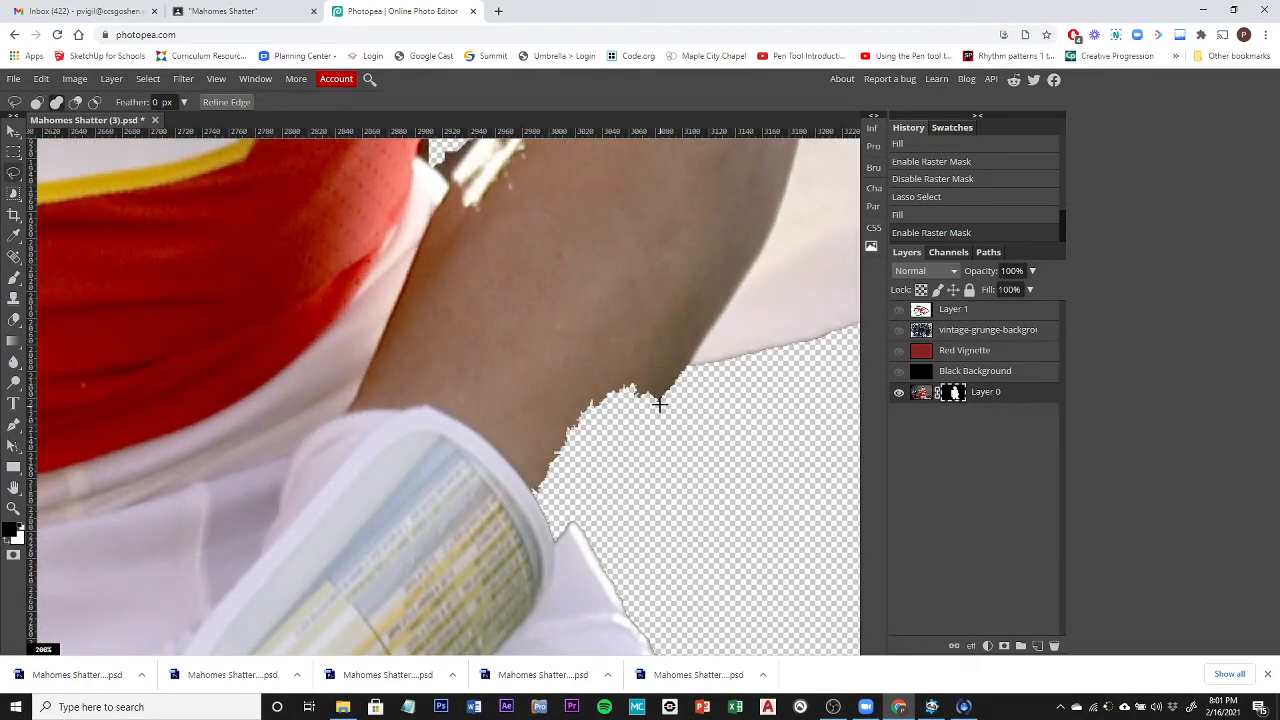
mouse_move(660, 400)
mouse_down()
mouse_move(543, 550)
mouse_move(516, 519)
mouse_move(524, 425)
mouse_move(612, 368)
mouse_move(660, 401)
mouse_up()
Step: Fill the lassoed forearm area on Layer 0's mask with white at 100% opacity in Normal mode, and deselect
click(42, 79)
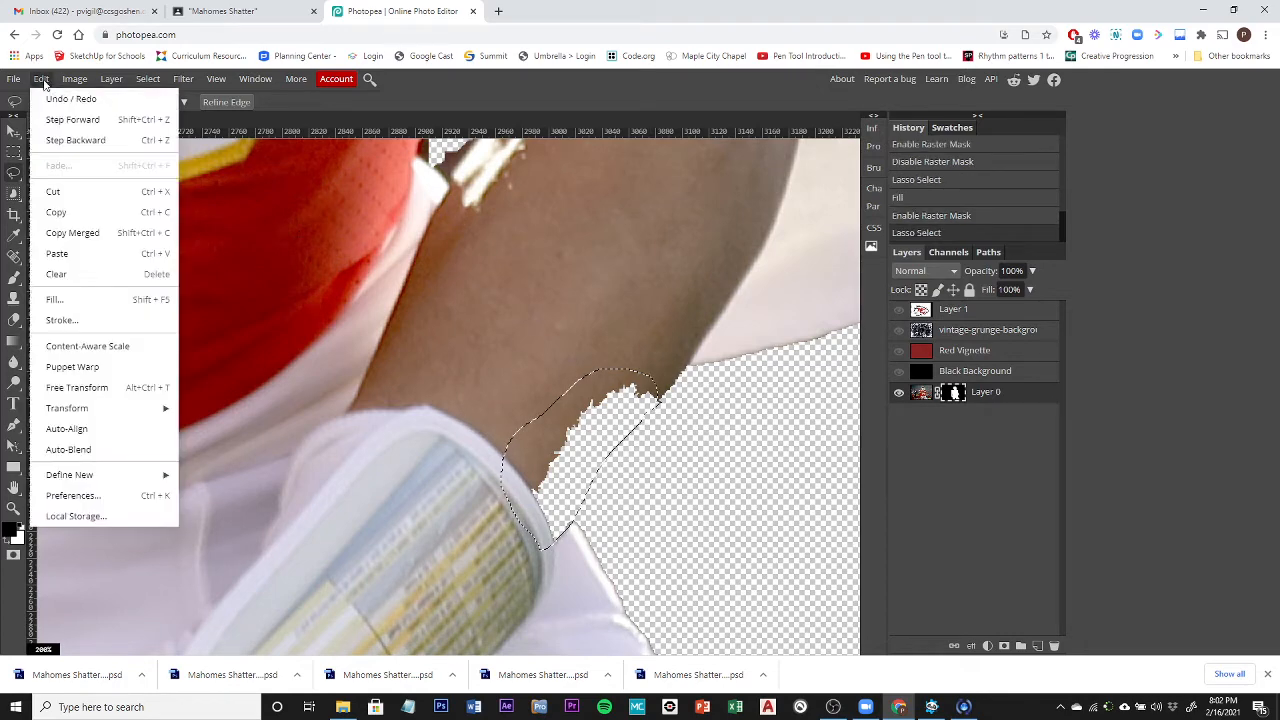
click(89, 303)
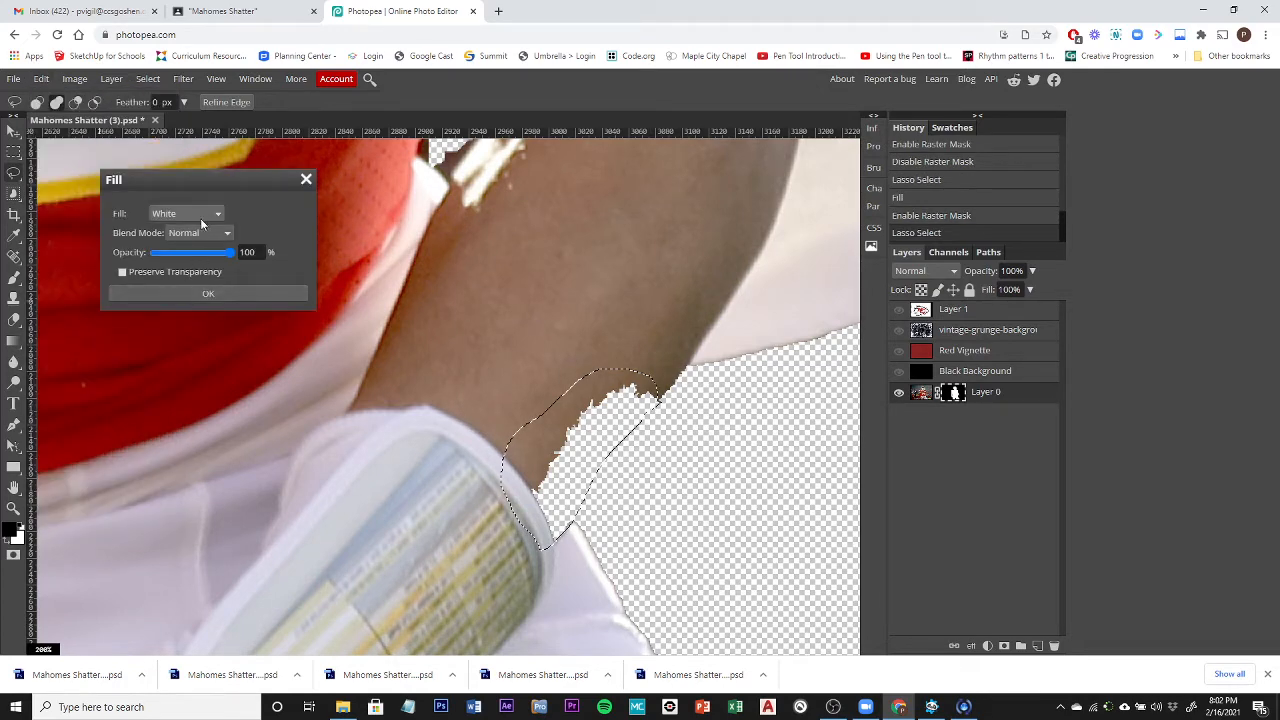
click(196, 293)
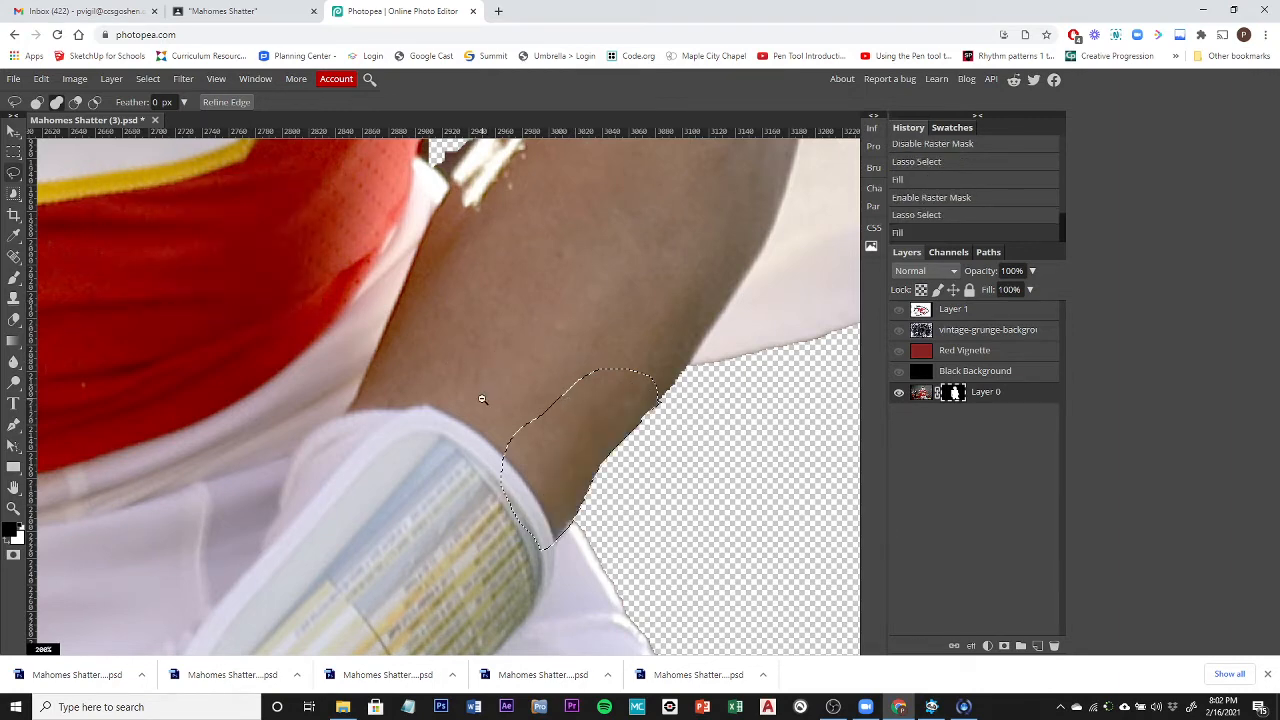
scroll(481, 399, down, 6)
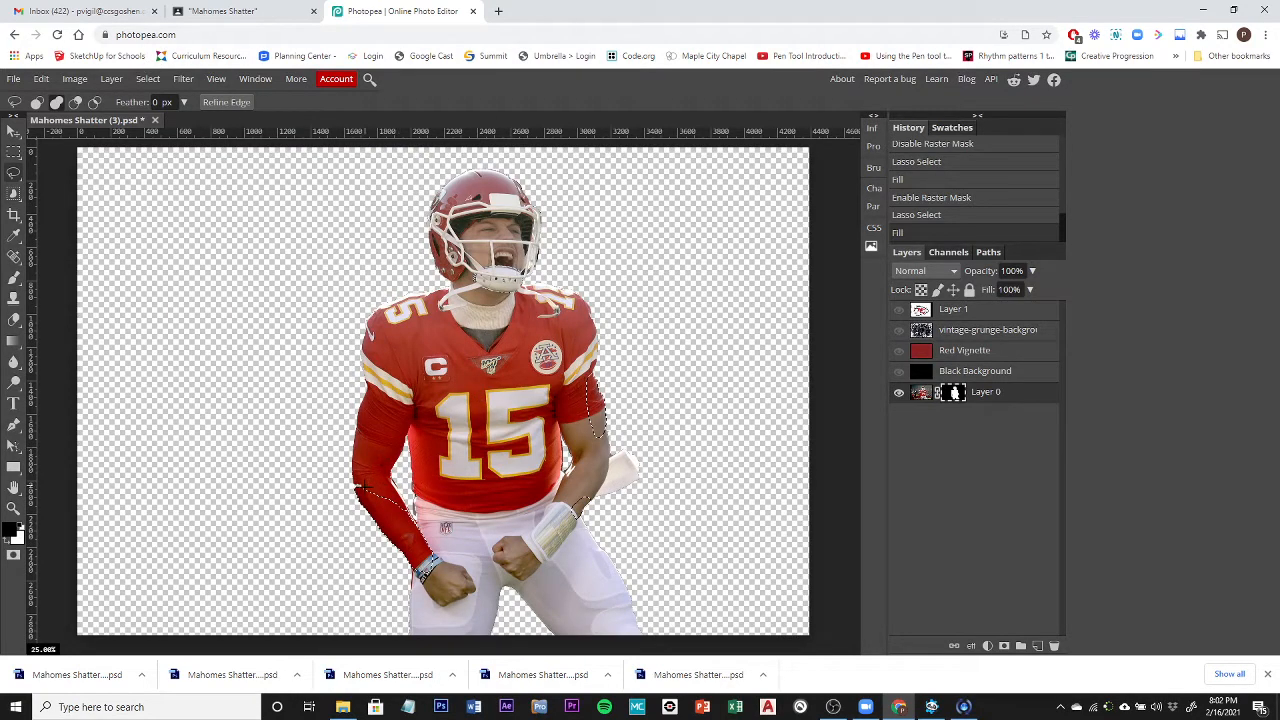
click(148, 79)
click(154, 119)
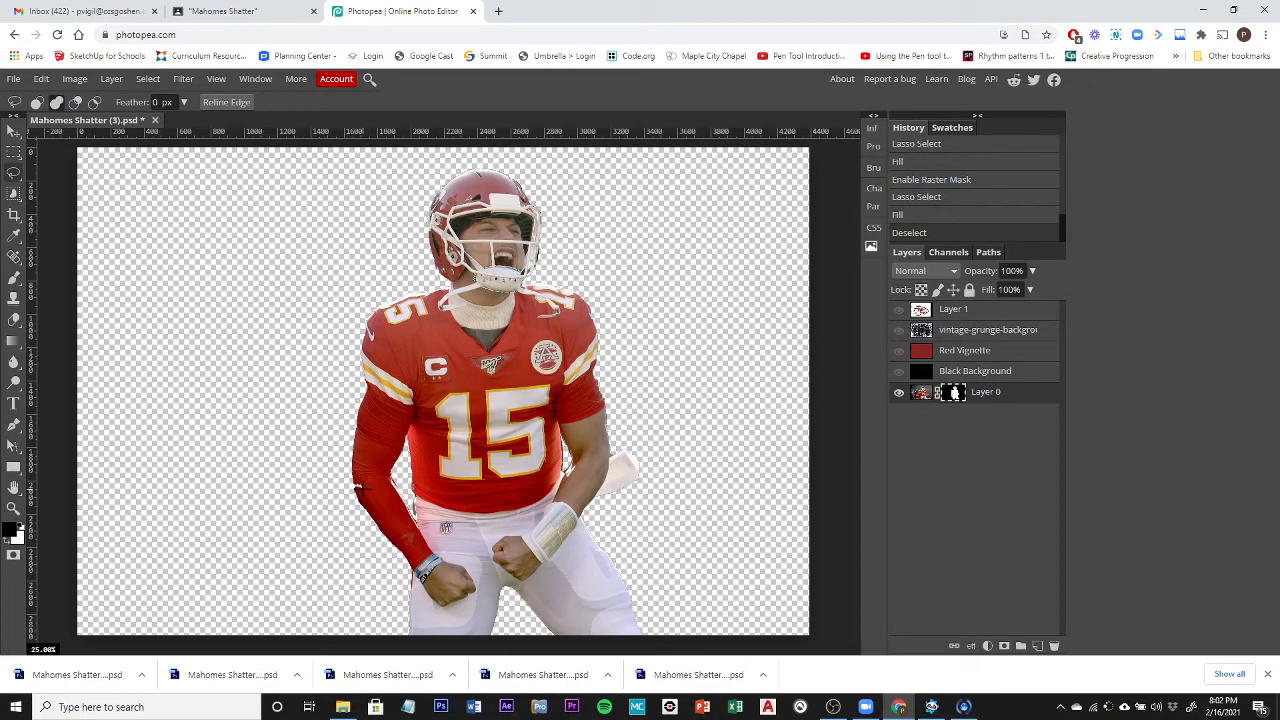
Step: Paint white on Layer 0's mask with the Brush tool to restore the gap and jagged outer edge at the long red sleeve's elbow
scroll(364, 482, up, 10)
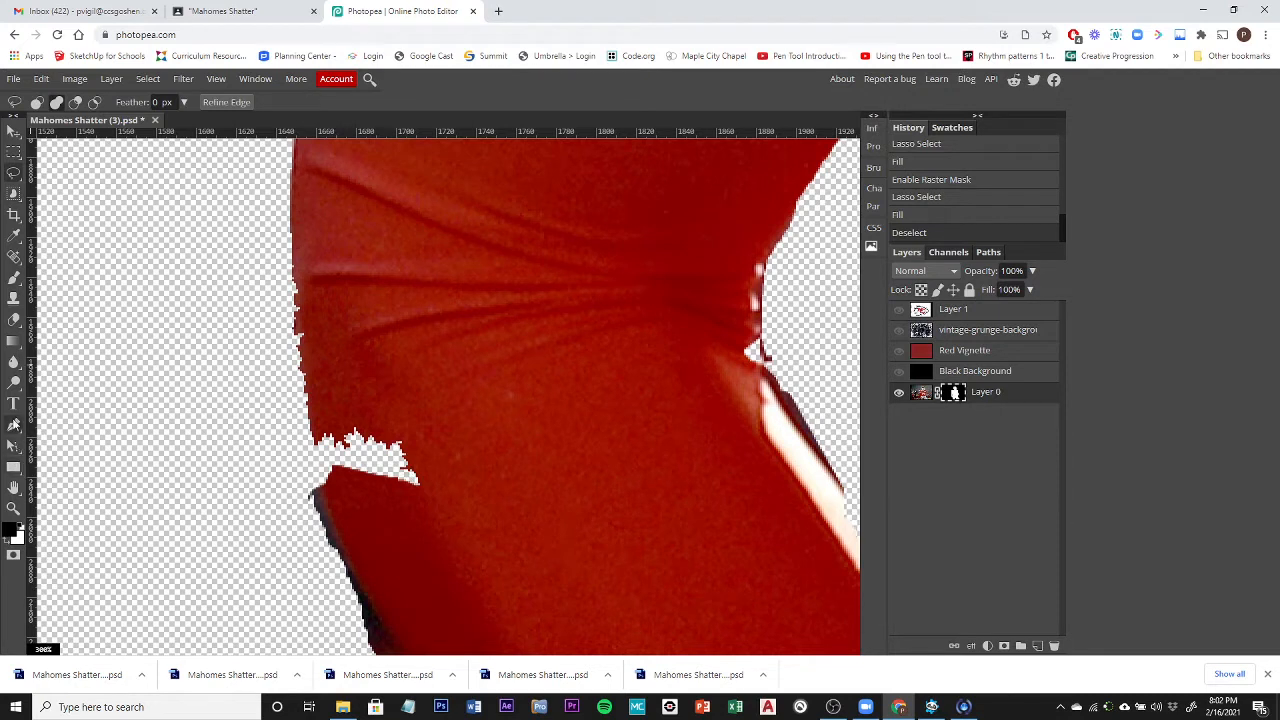
click(13, 277)
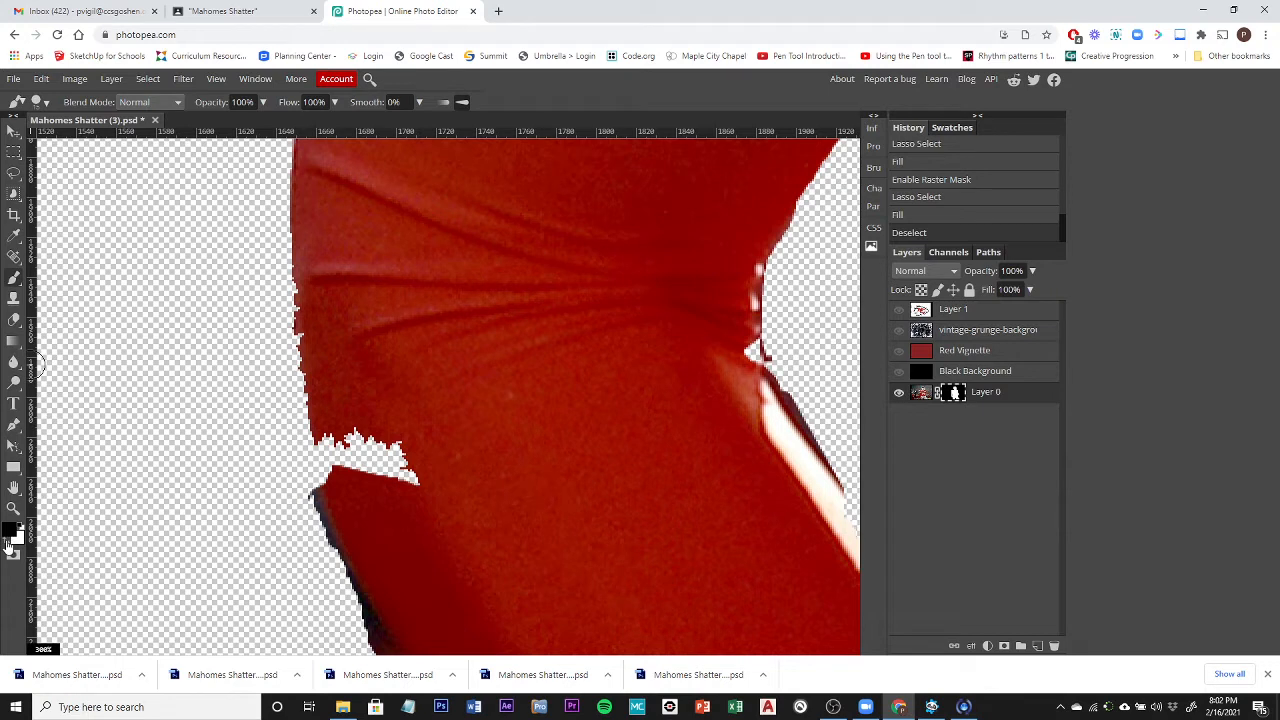
key(x)
drag(365, 420, 416, 513)
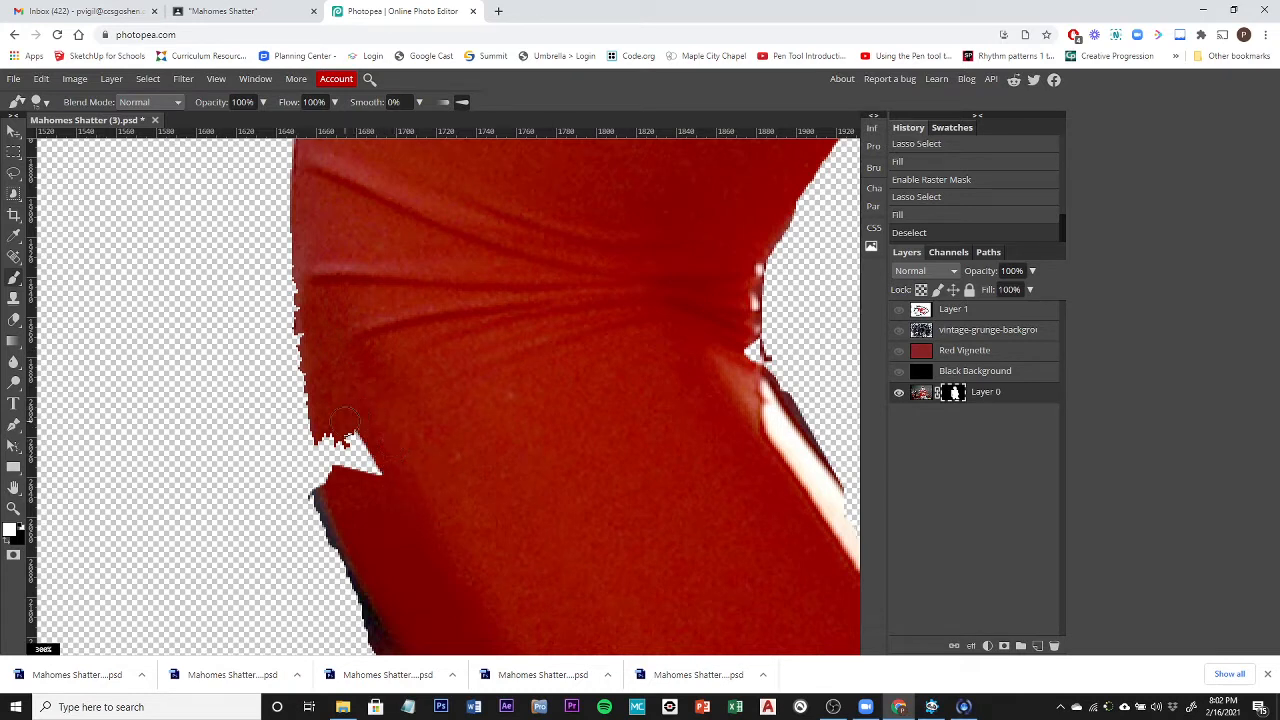
drag(352, 425, 375, 468)
mouse_move(338, 415)
mouse_down()
mouse_move(336, 485)
mouse_move(308, 237)
mouse_move(323, 497)
mouse_up()
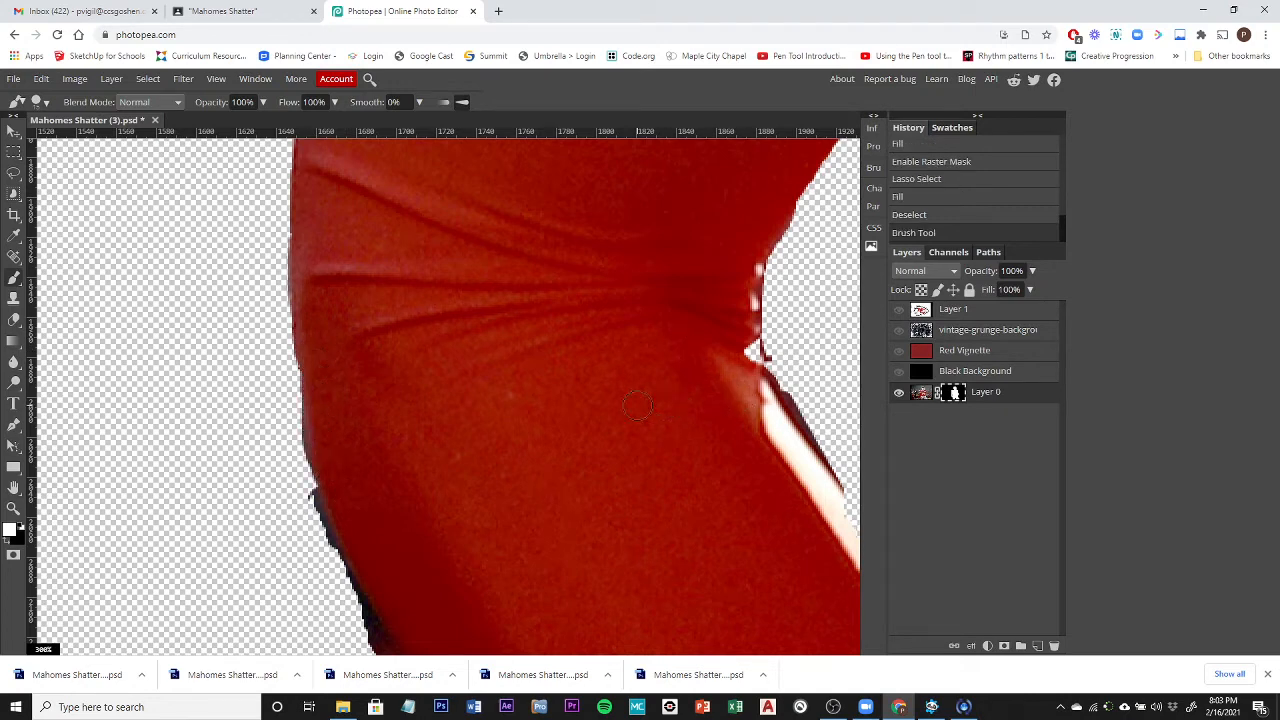
Step: Hide Layer 0, preview the logo on Layer 1, and leave only the Red Vignette and vintage-grunge-background layers visible
scroll(637, 405, down, 5)
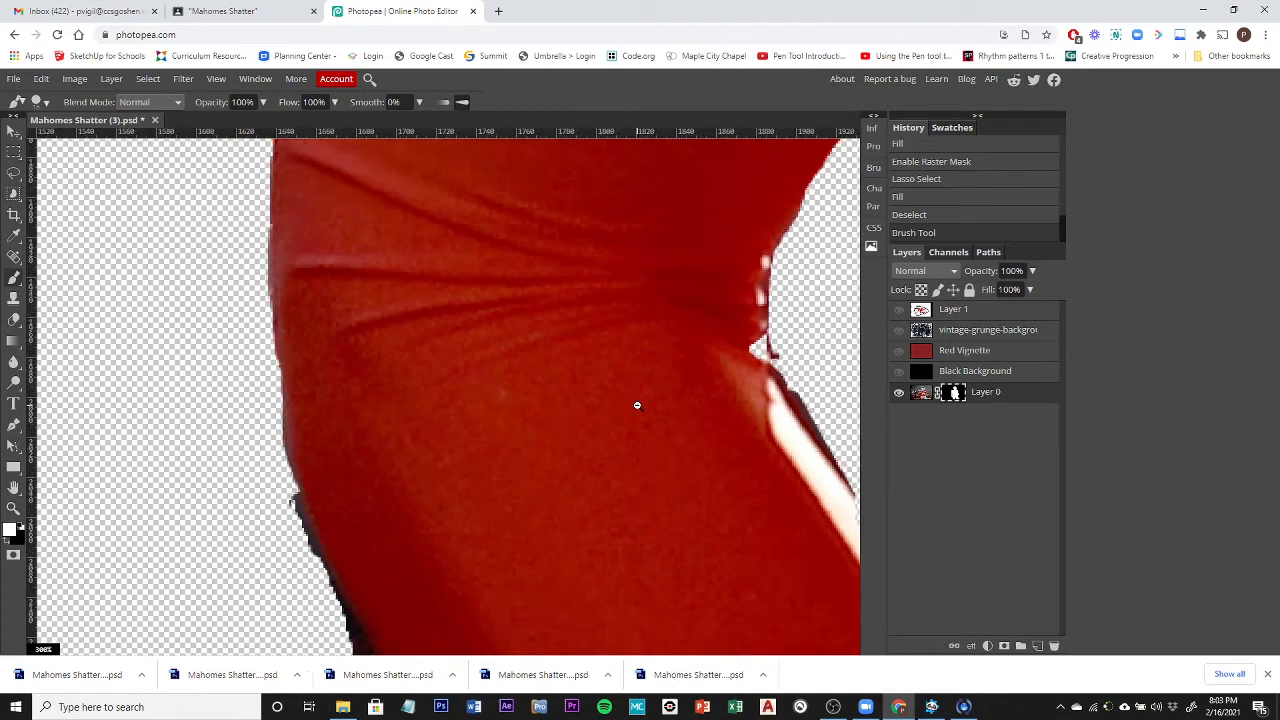
scroll(637, 405, down, 15)
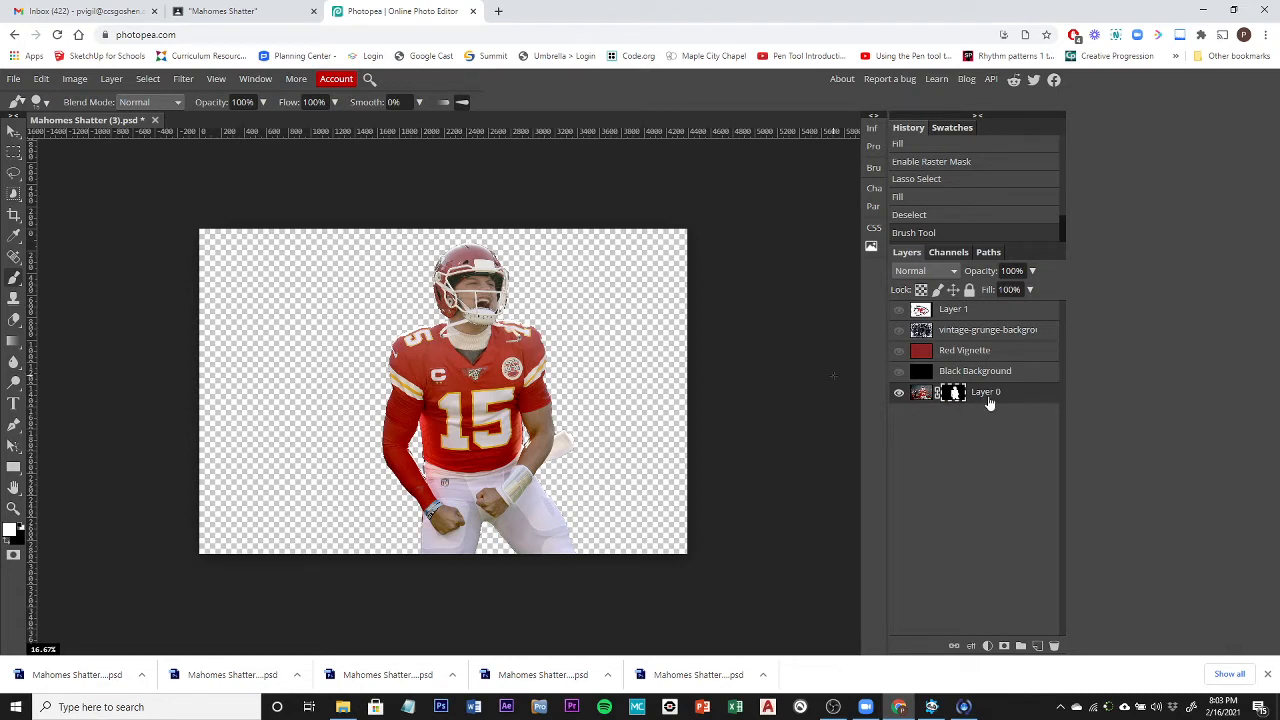
click(924, 394)
click(899, 393)
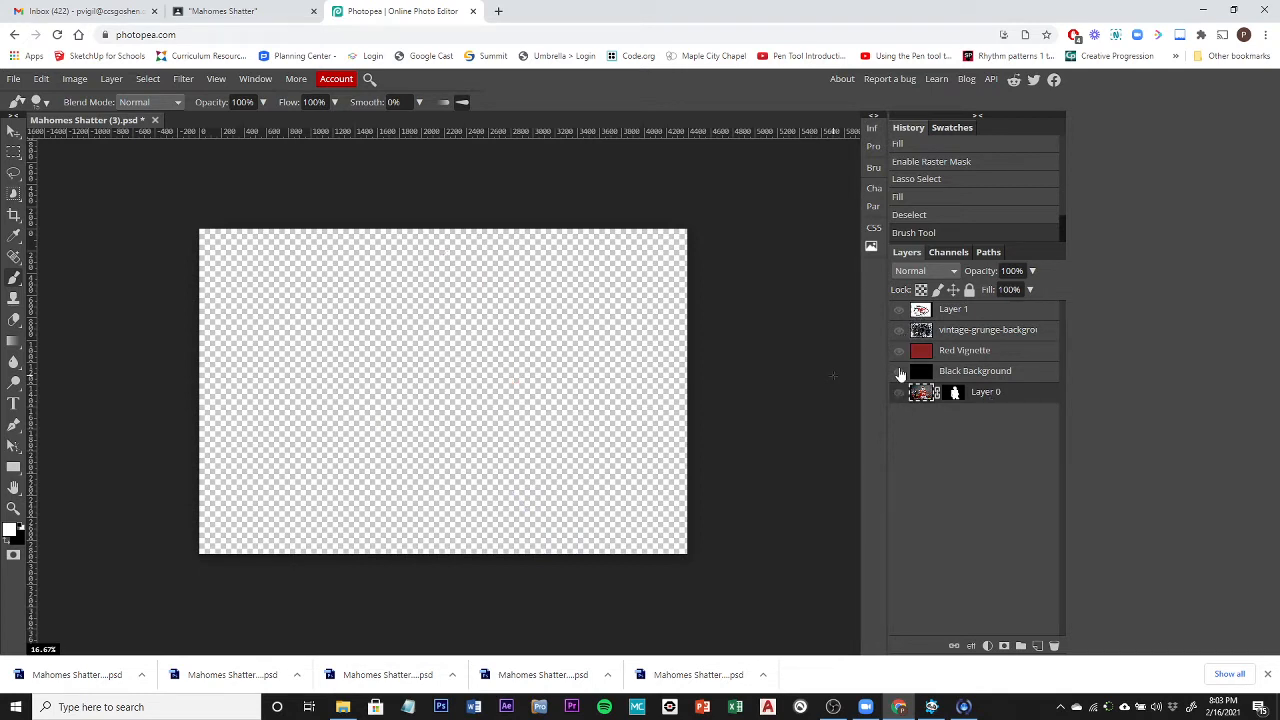
click(899, 310)
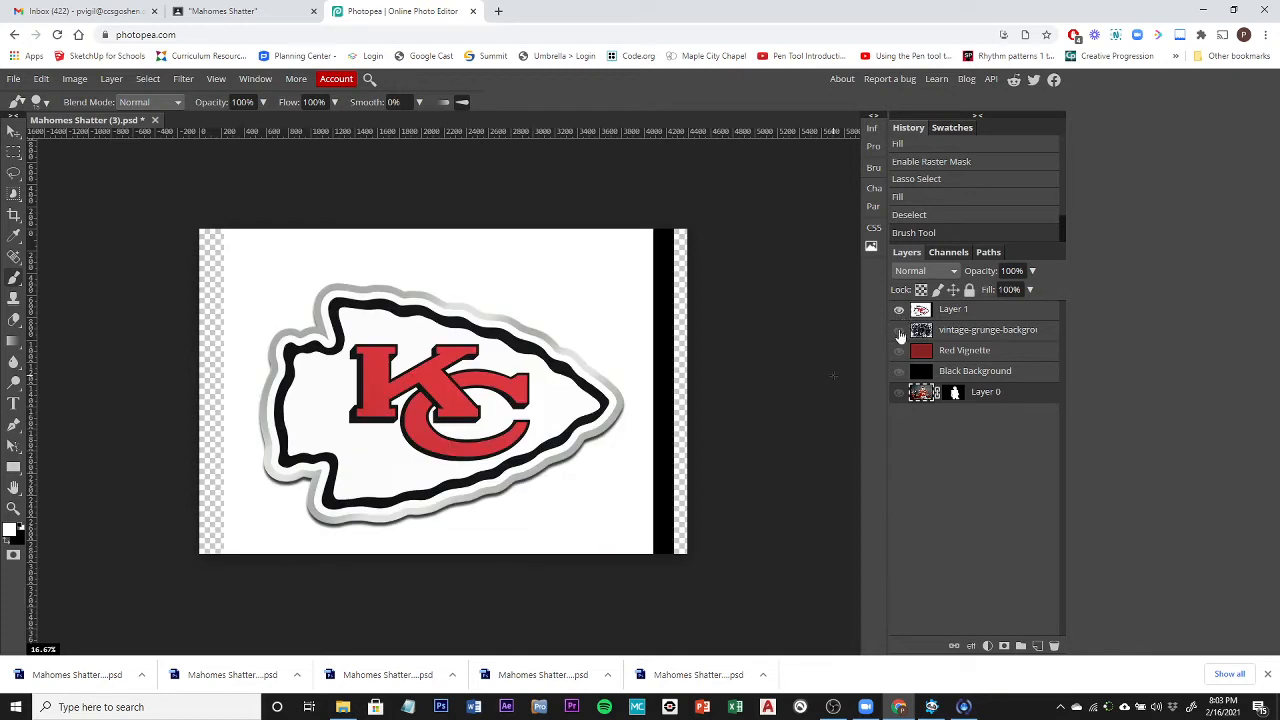
click(899, 330)
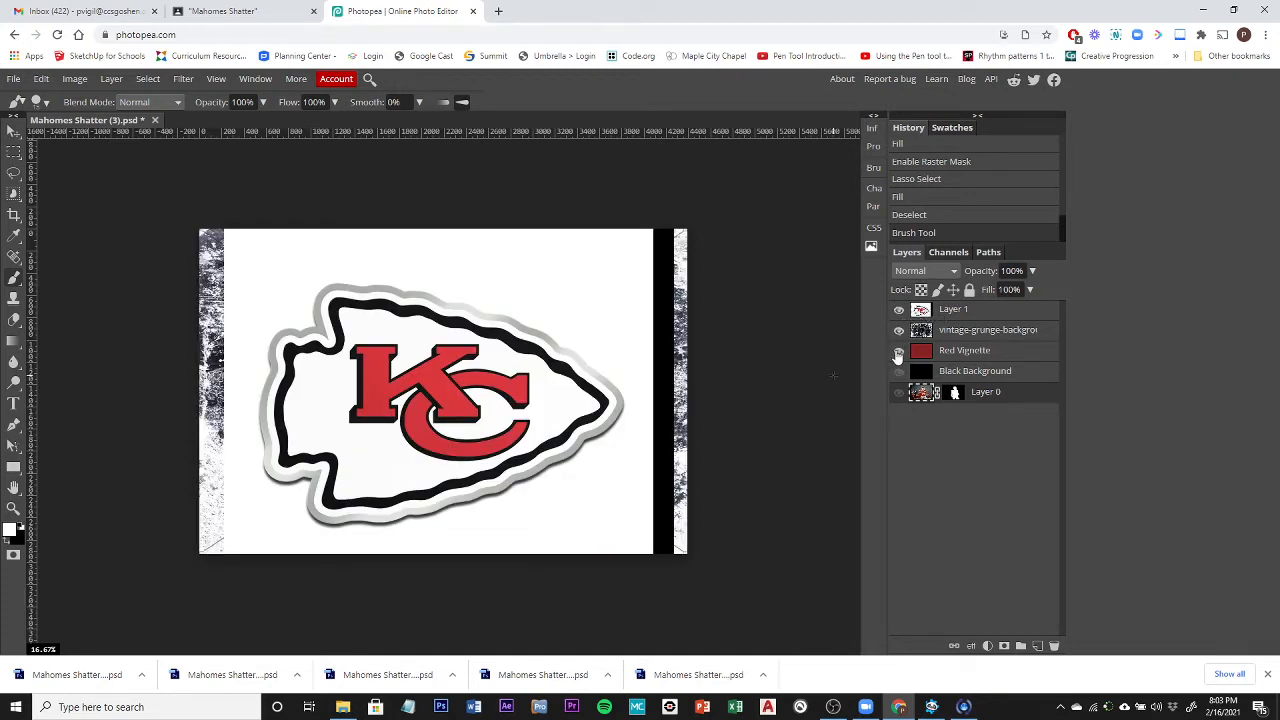
click(899, 351)
click(899, 330)
click(899, 310)
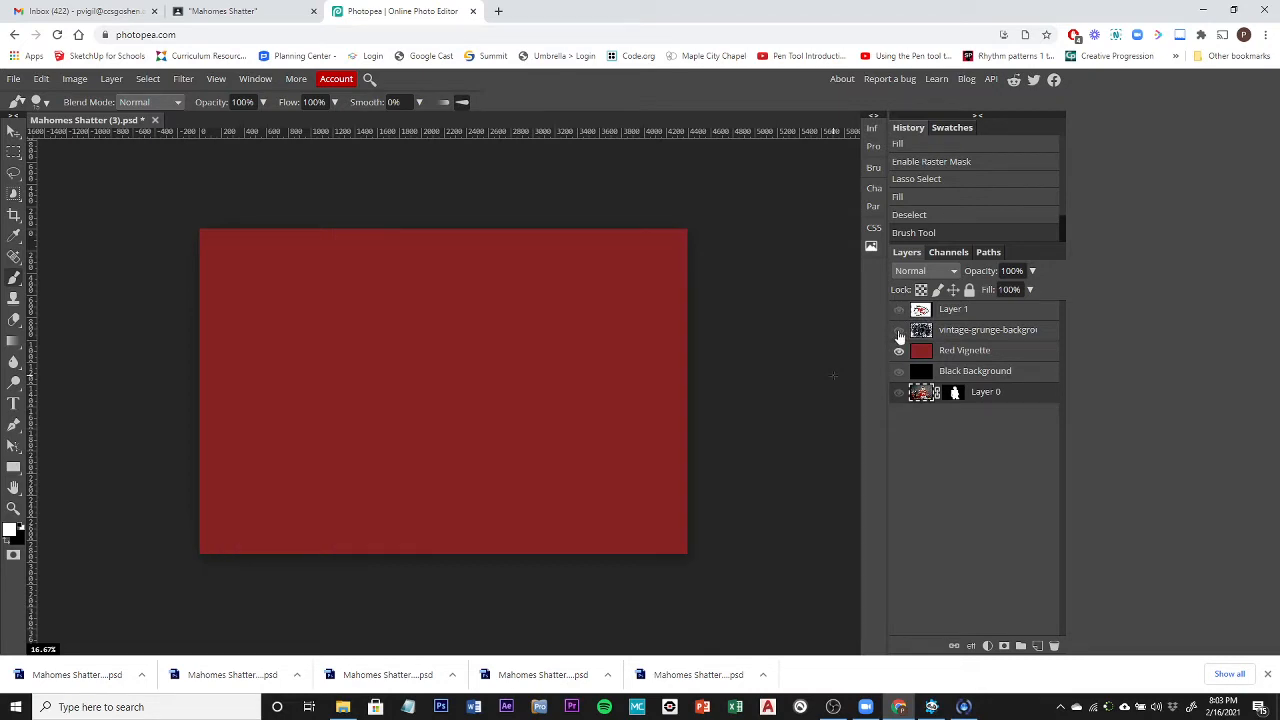
click(899, 332)
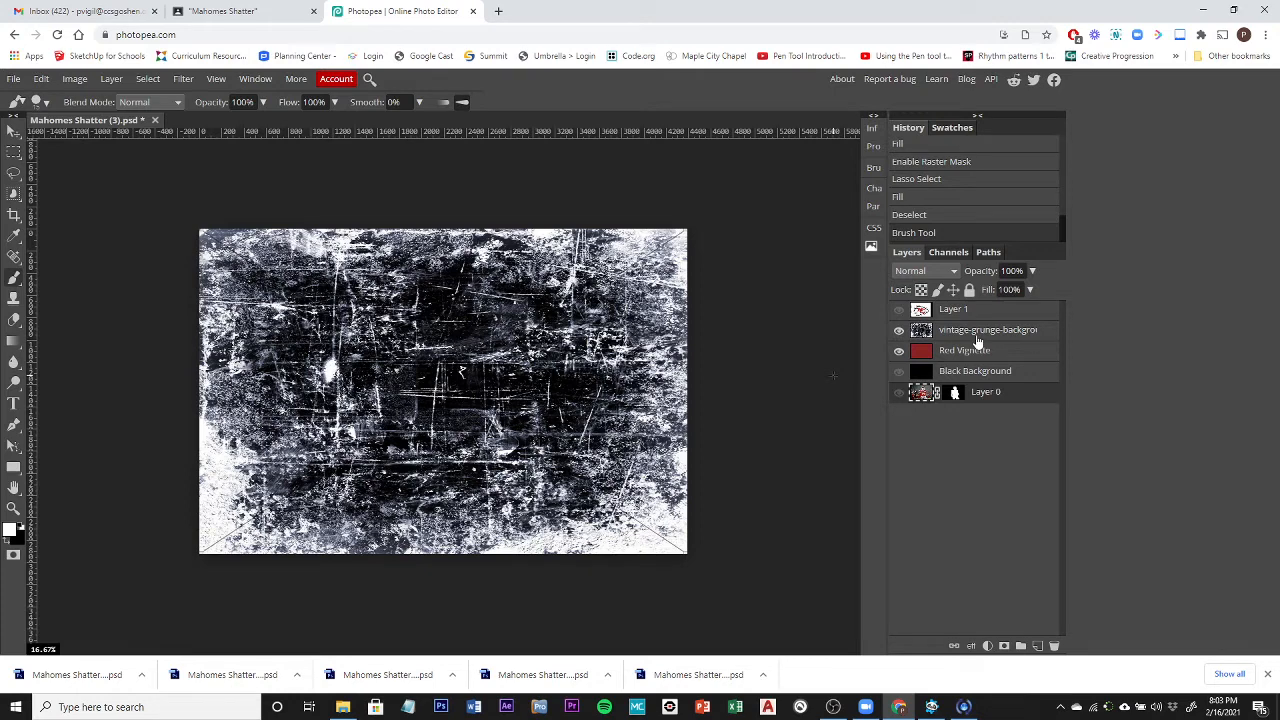
Step: Select the vintage-grunge-background layer, and toggle the visibility of Layer 1 and the grunge texture to compare them
click(936, 271)
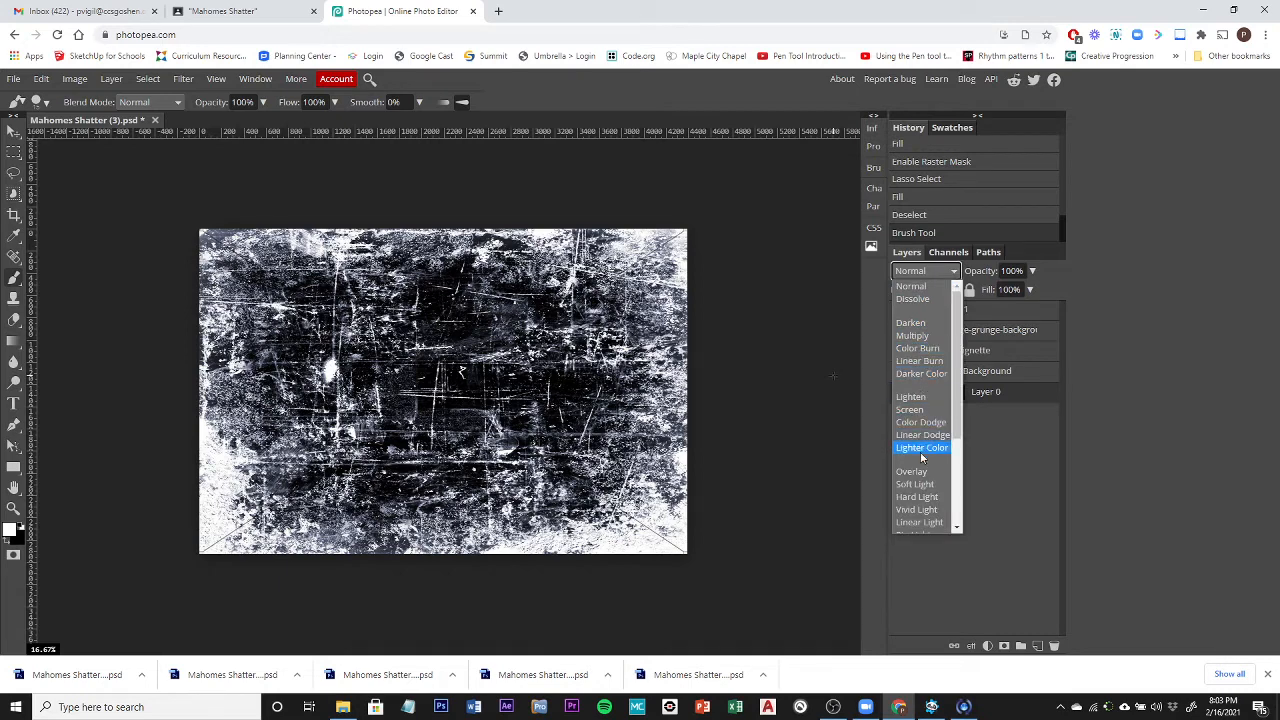
click(912, 286)
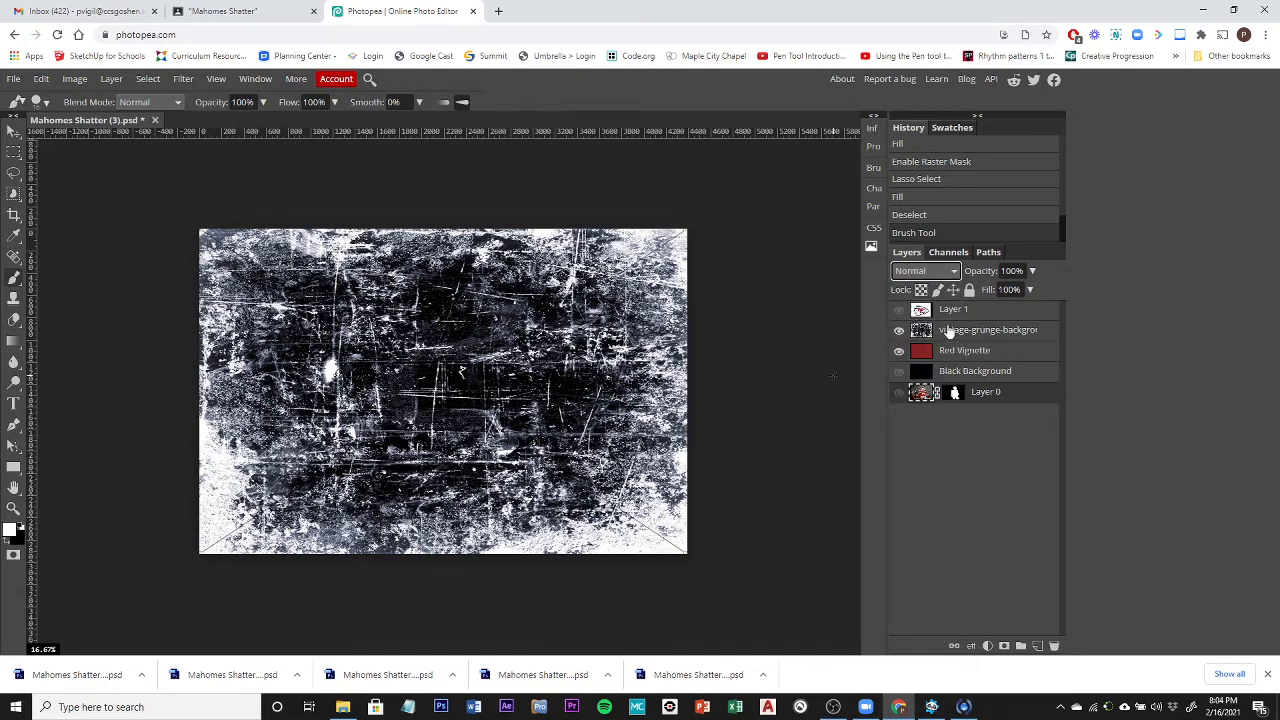
click(948, 332)
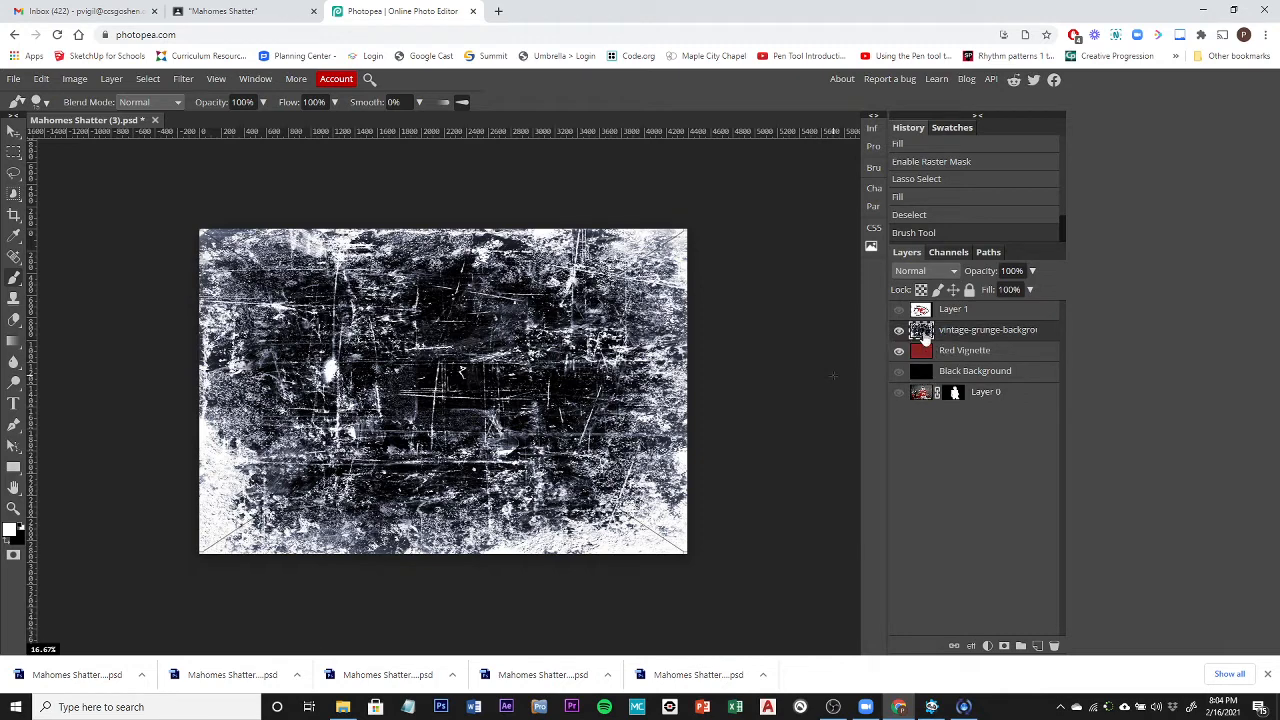
click(899, 311)
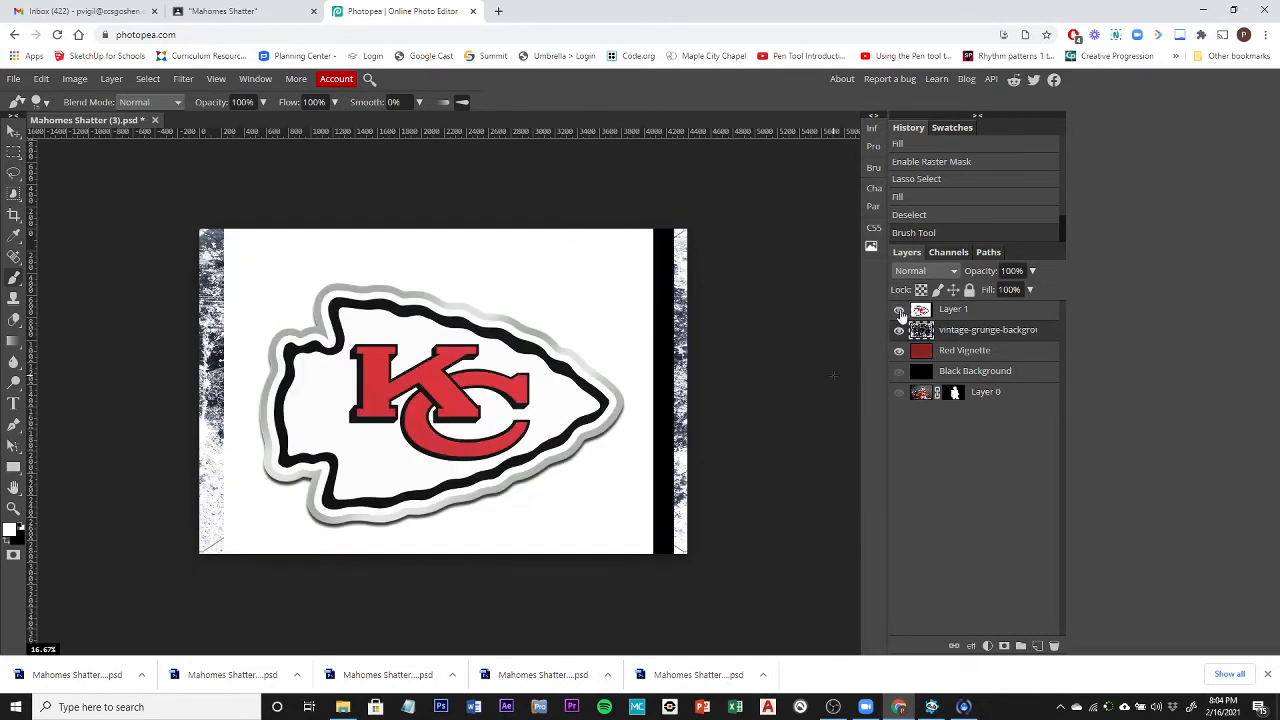
click(899, 311)
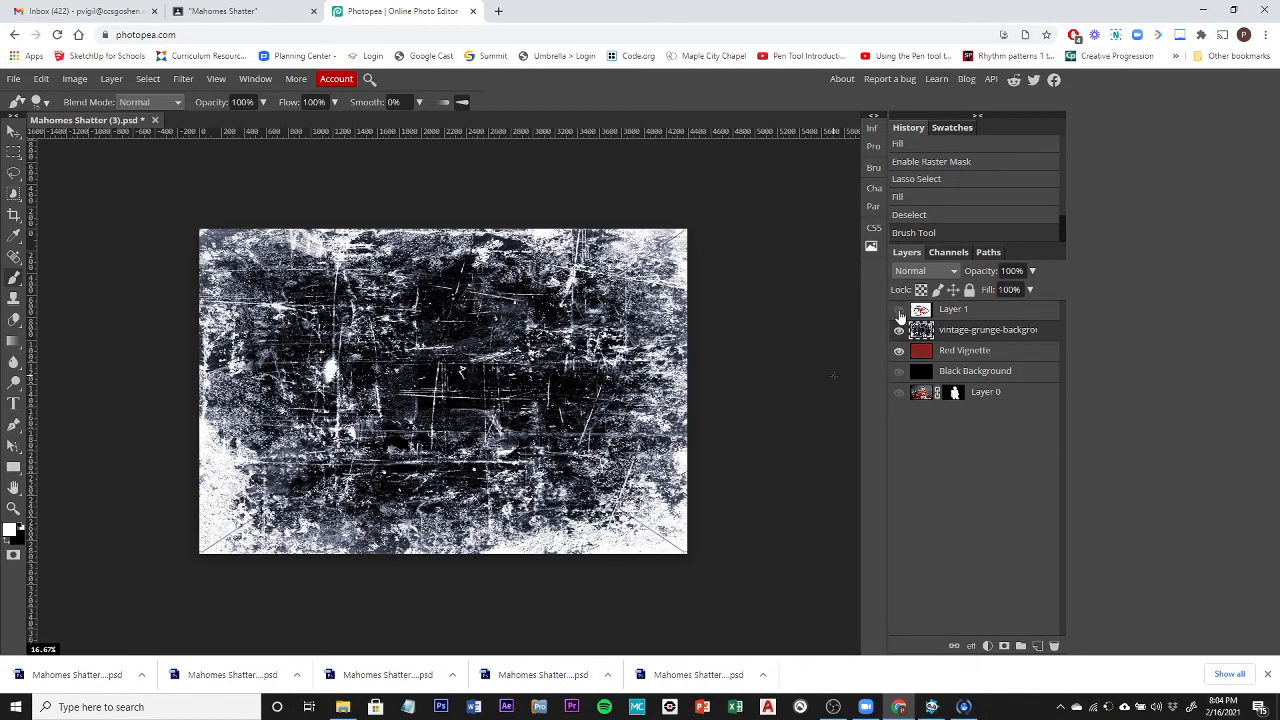
click(899, 331)
click(899, 331)
Step: Try the Dissolve blend mode on the vintage-grunge-background layer and test its opacity, ending at 100%
click(910, 272)
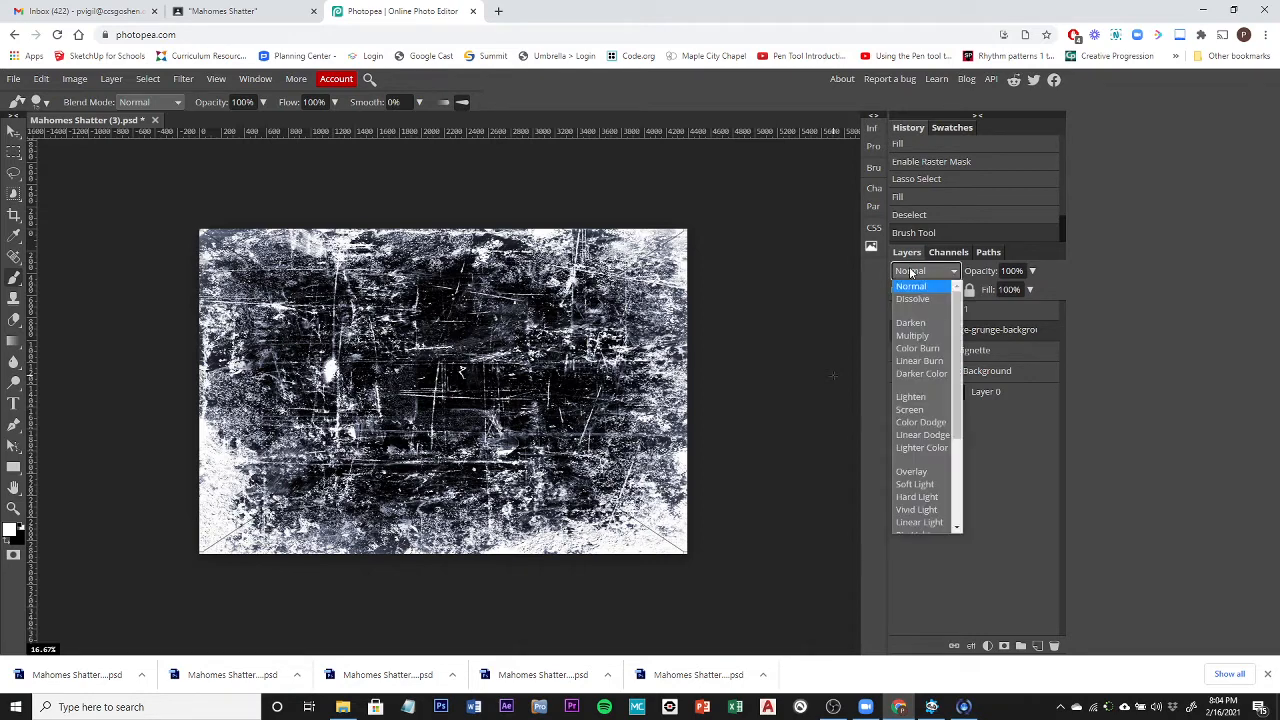
click(912, 299)
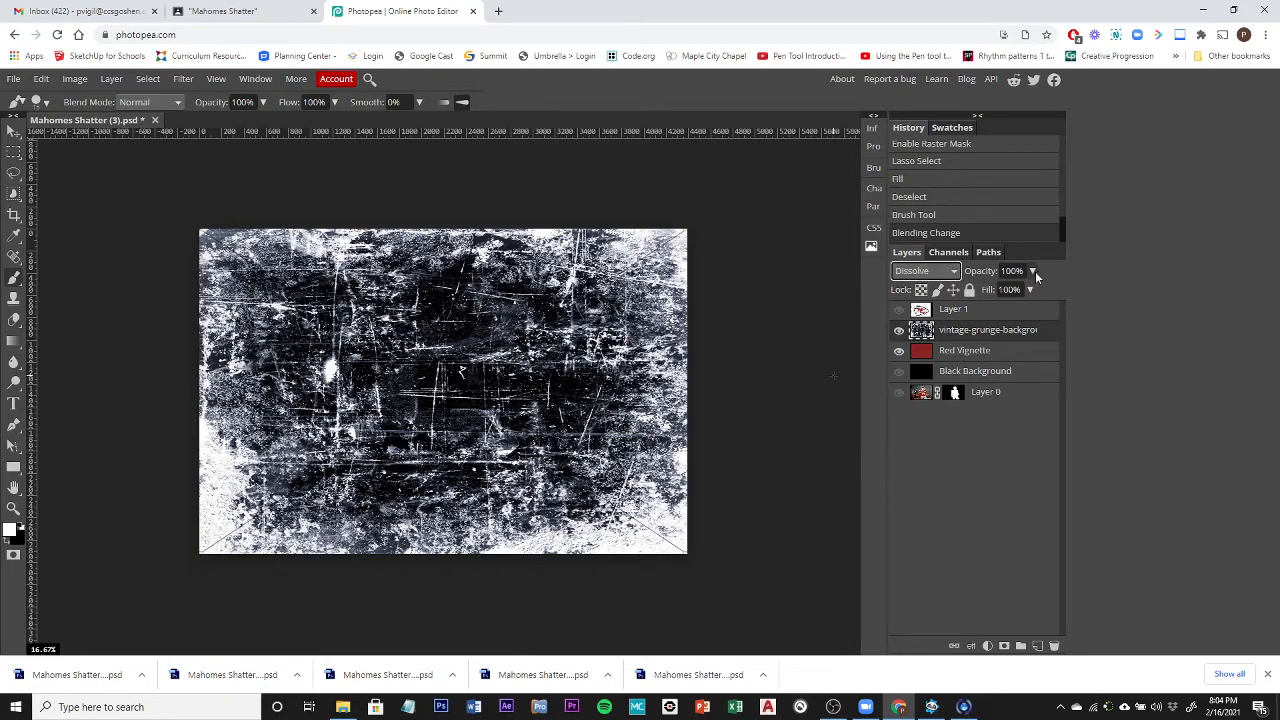
click(1032, 270)
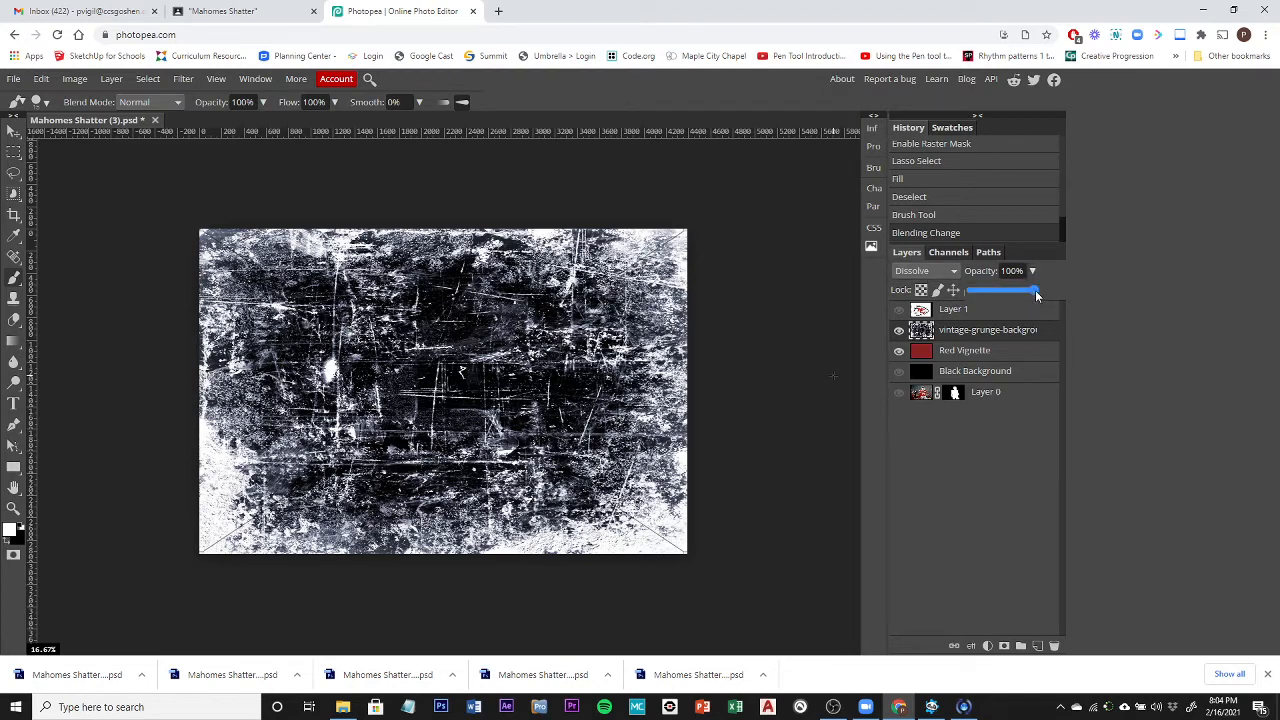
mouse_move(1036, 295)
mouse_down()
mouse_move(984, 289)
mouse_move(1059, 285)
mouse_up()
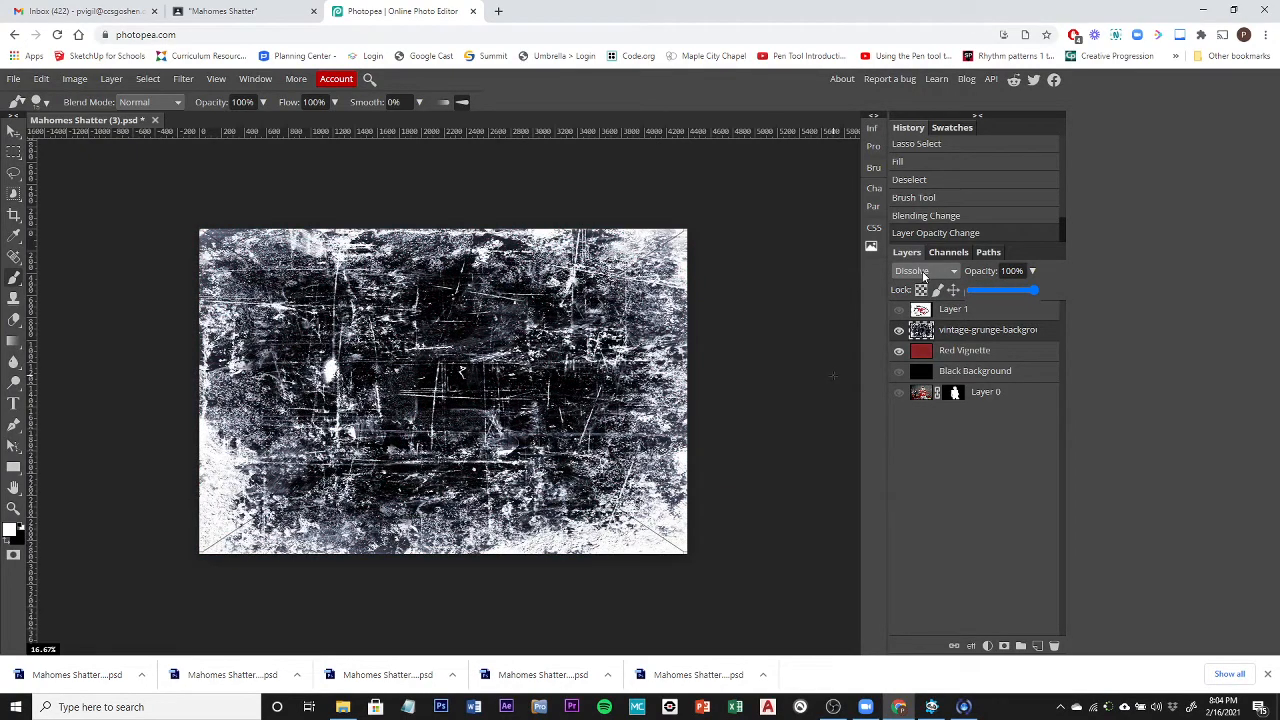
Step: Try the darkening blend modes on the vintage-grunge-background layer, from Darken and Multiply through Color Burn to Darker Color
click(924, 272)
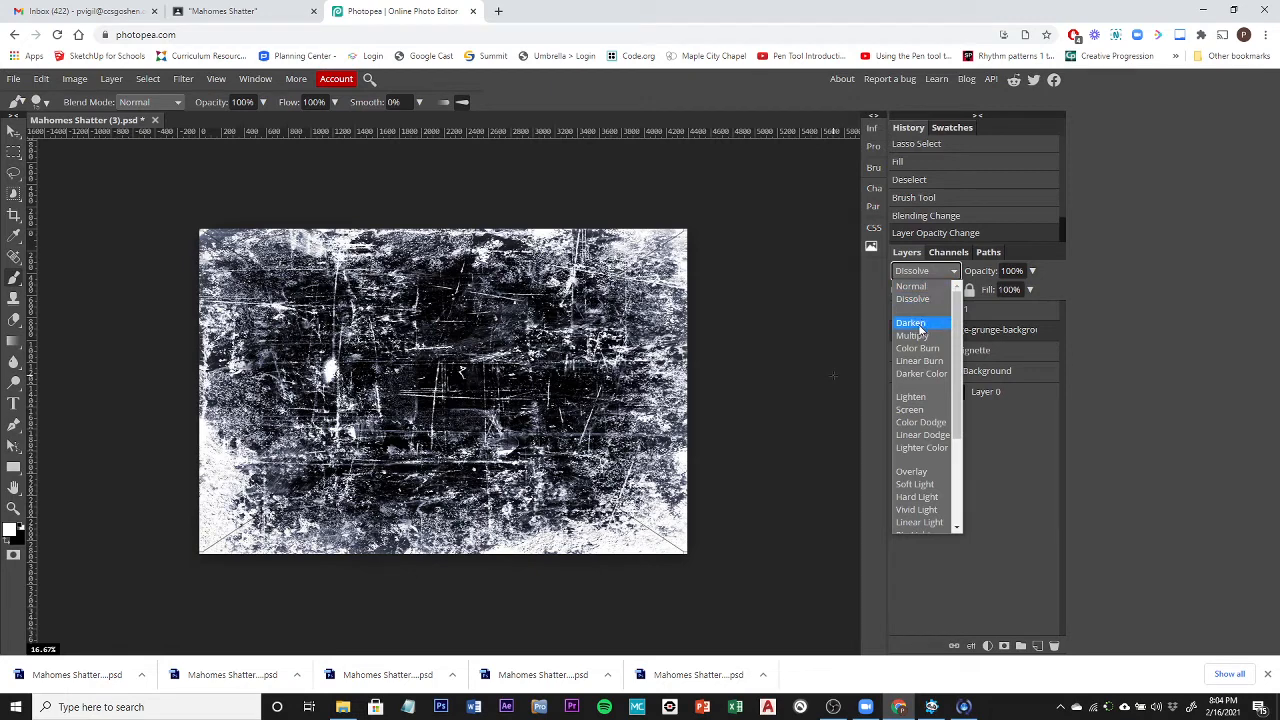
click(910, 323)
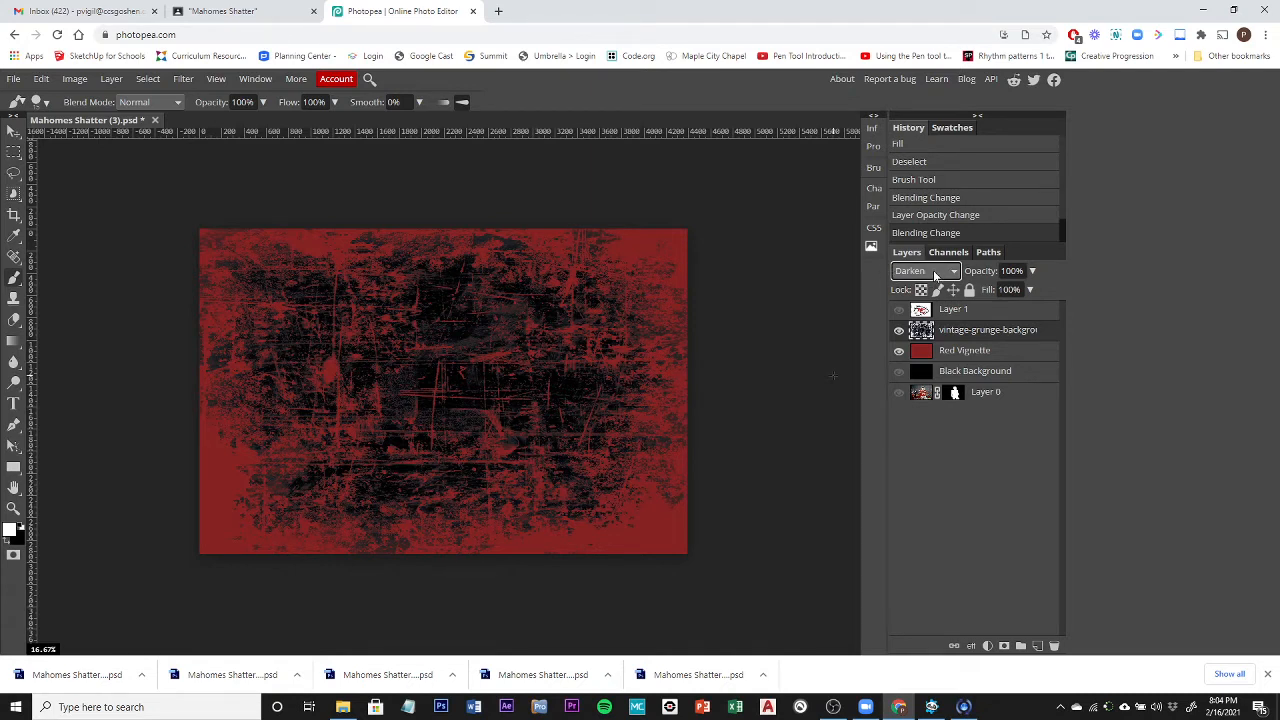
key(Down)
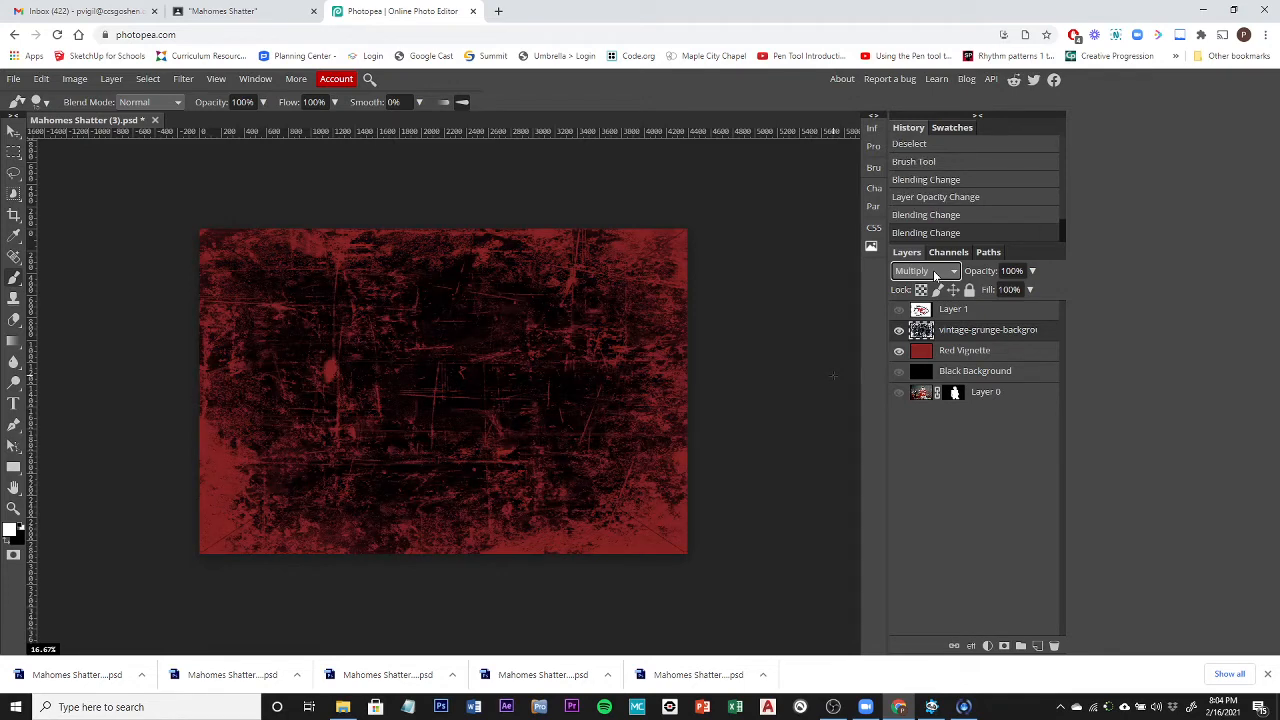
key(Down)
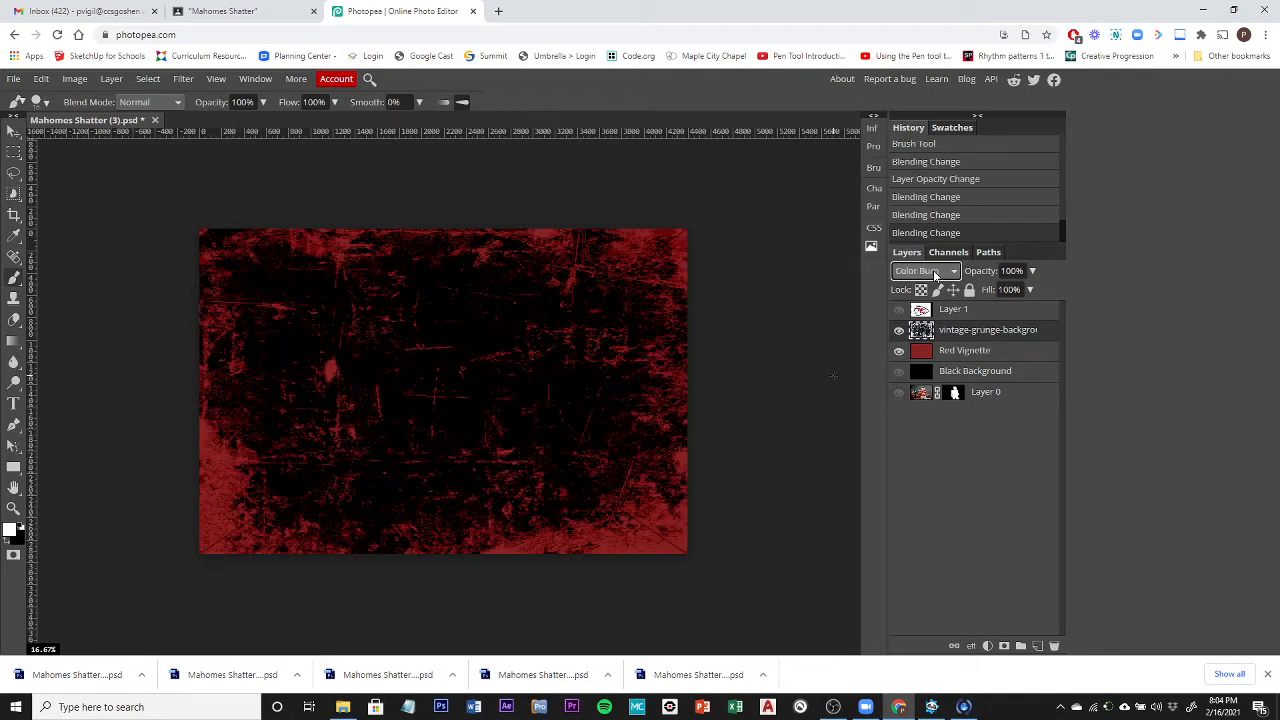
key(Down)
key(Down)
key(Down)
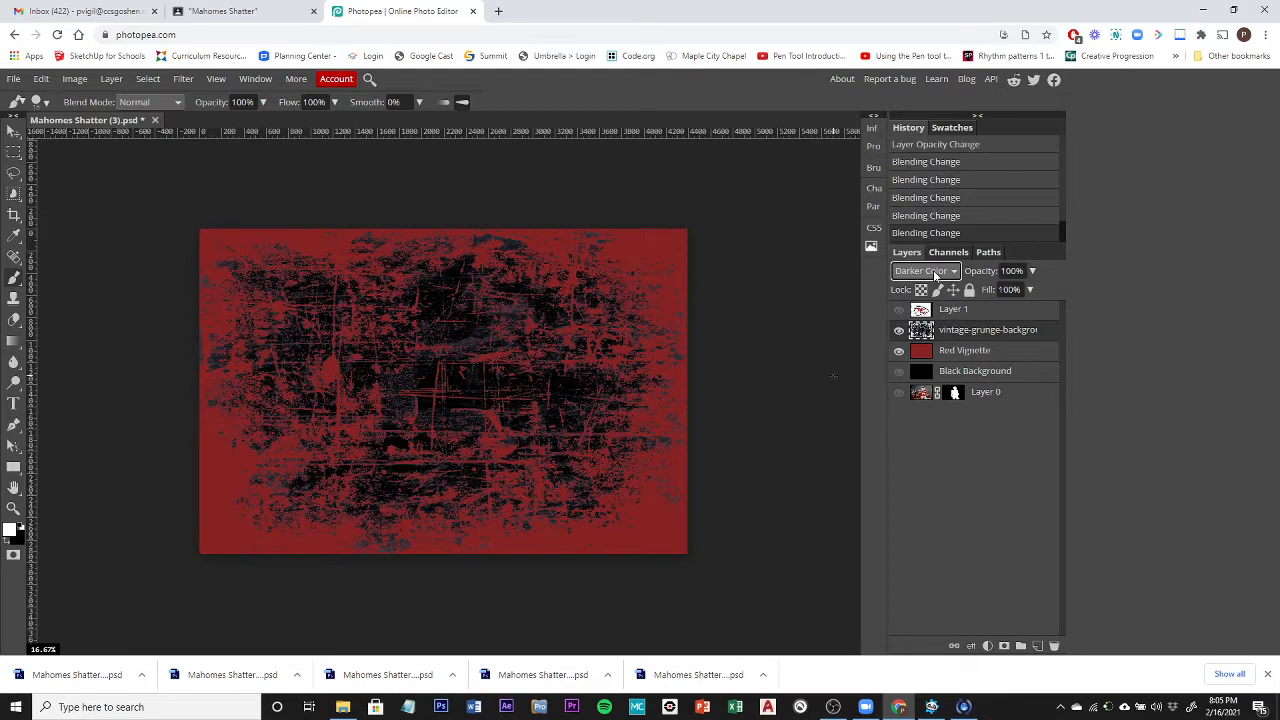
Step: Try the lightening blend modes on the grunge texture, including Linear Dodge, and continue through to Overlay
key(Down)
key(Down)
key(Down)
key(Down)
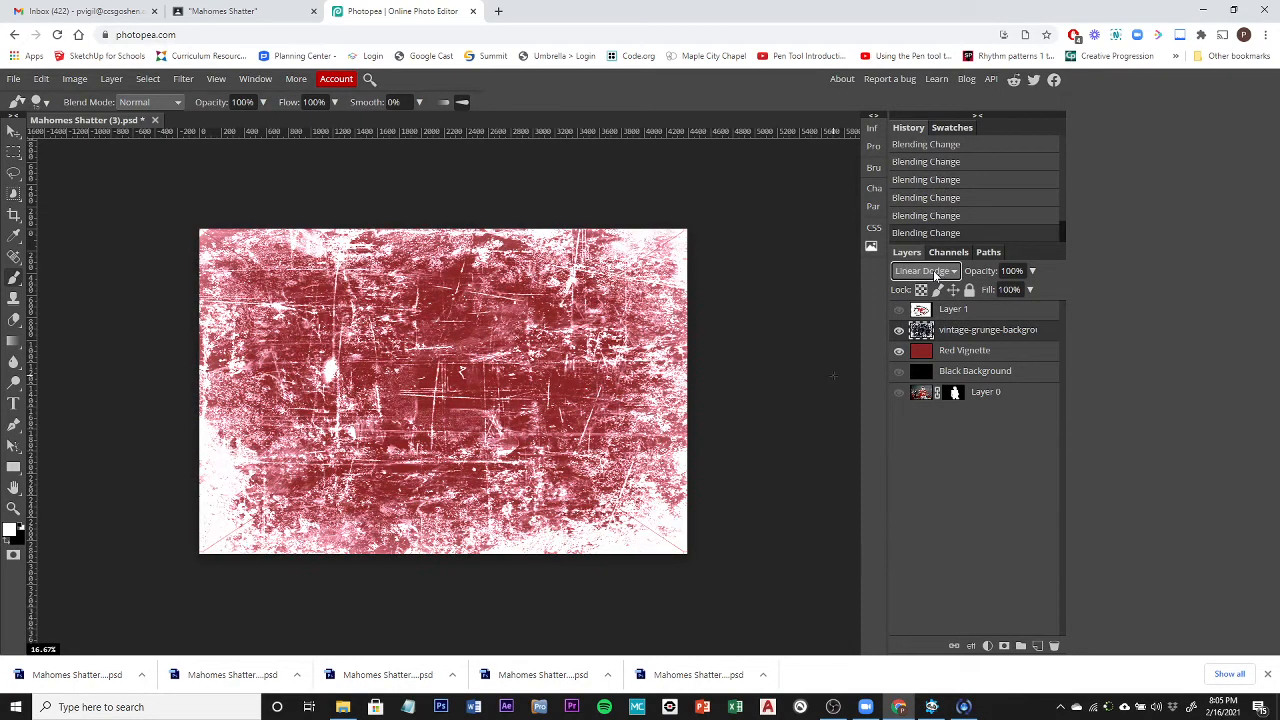
key(Down)
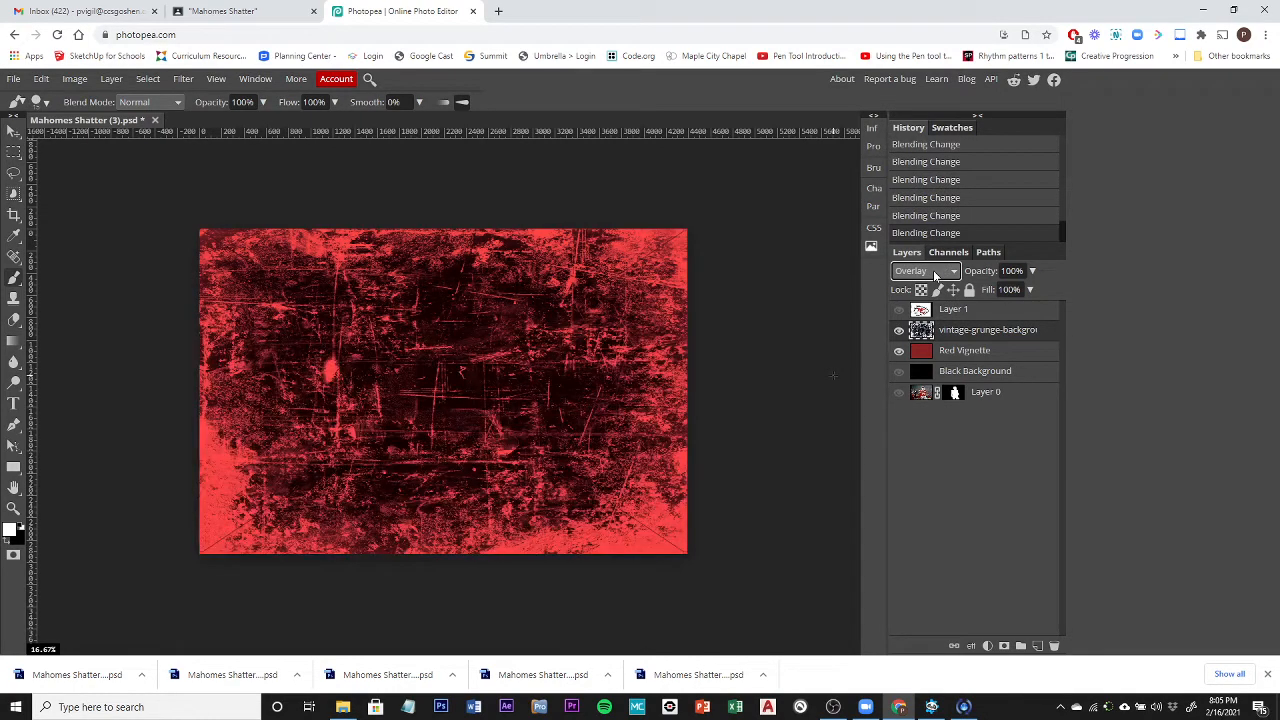
Step: Preview the remaining contrast modes, such as Vivid Light and Hard Mix, and set the grunge layer's blend mode to Subtract
key(Down)
key(Down)
key(Down)
key(Down)
key(Down)
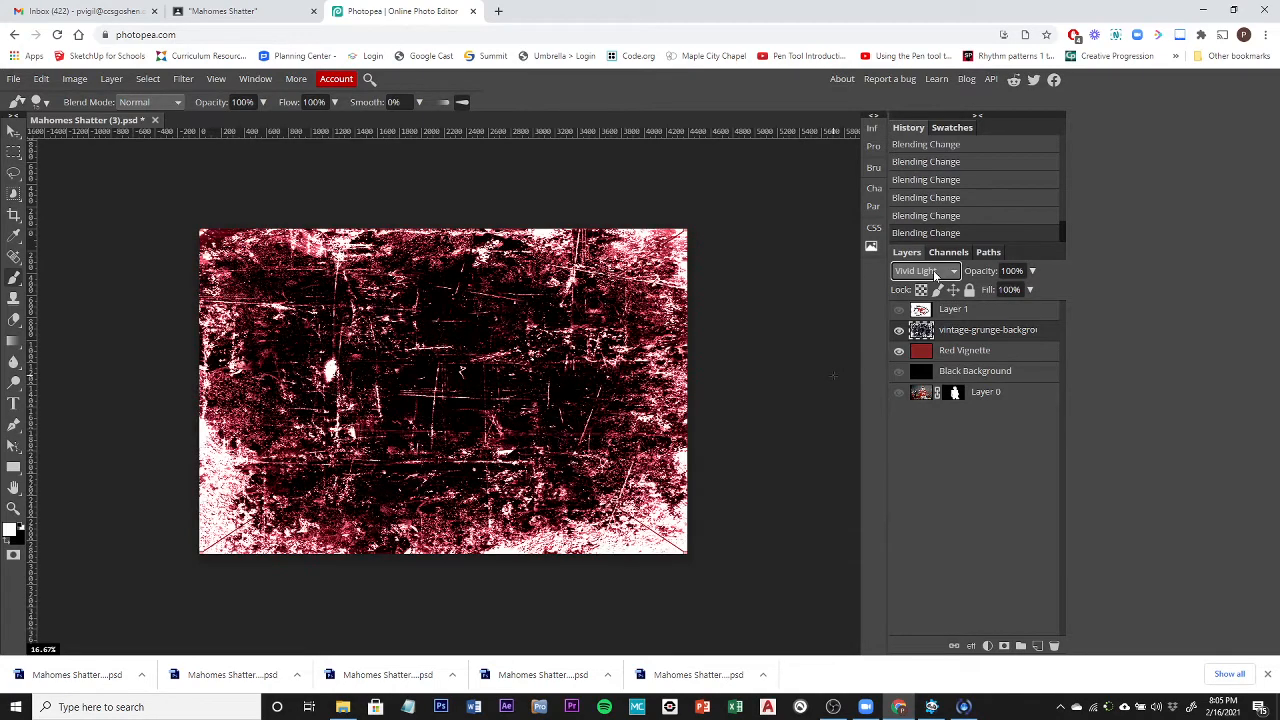
key(Down)
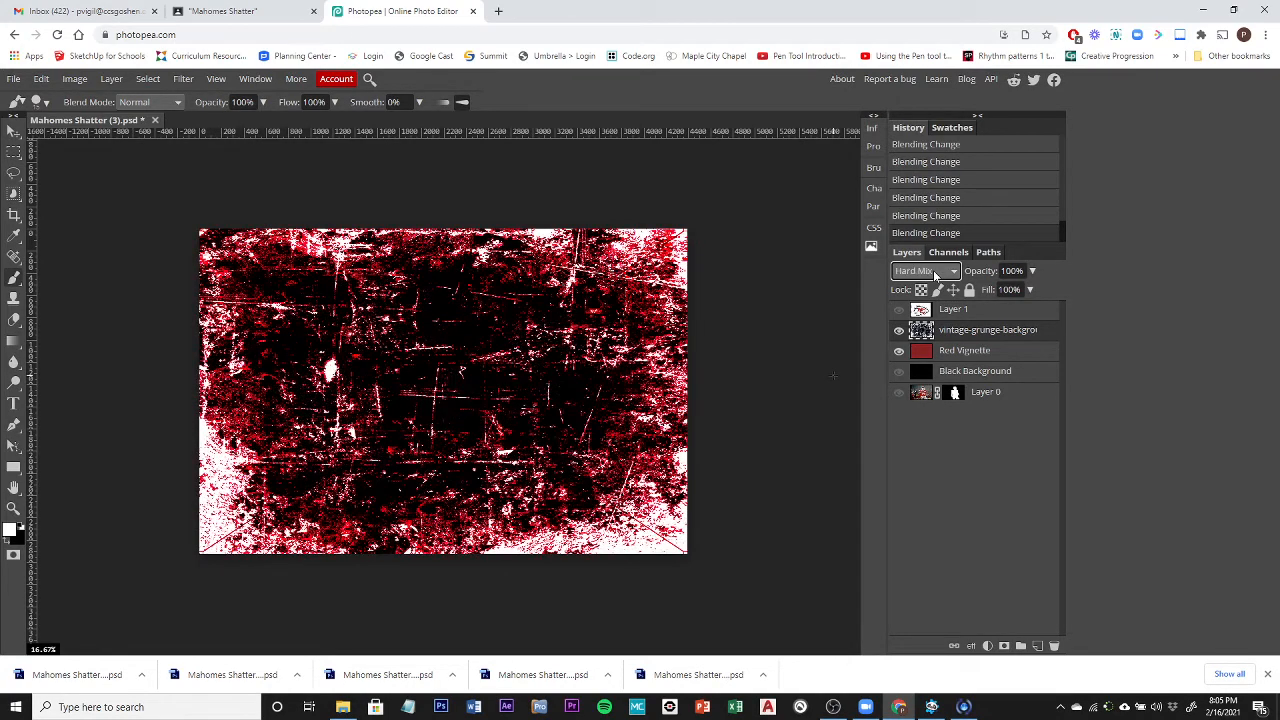
key(Down)
key(Down)
key(Down)
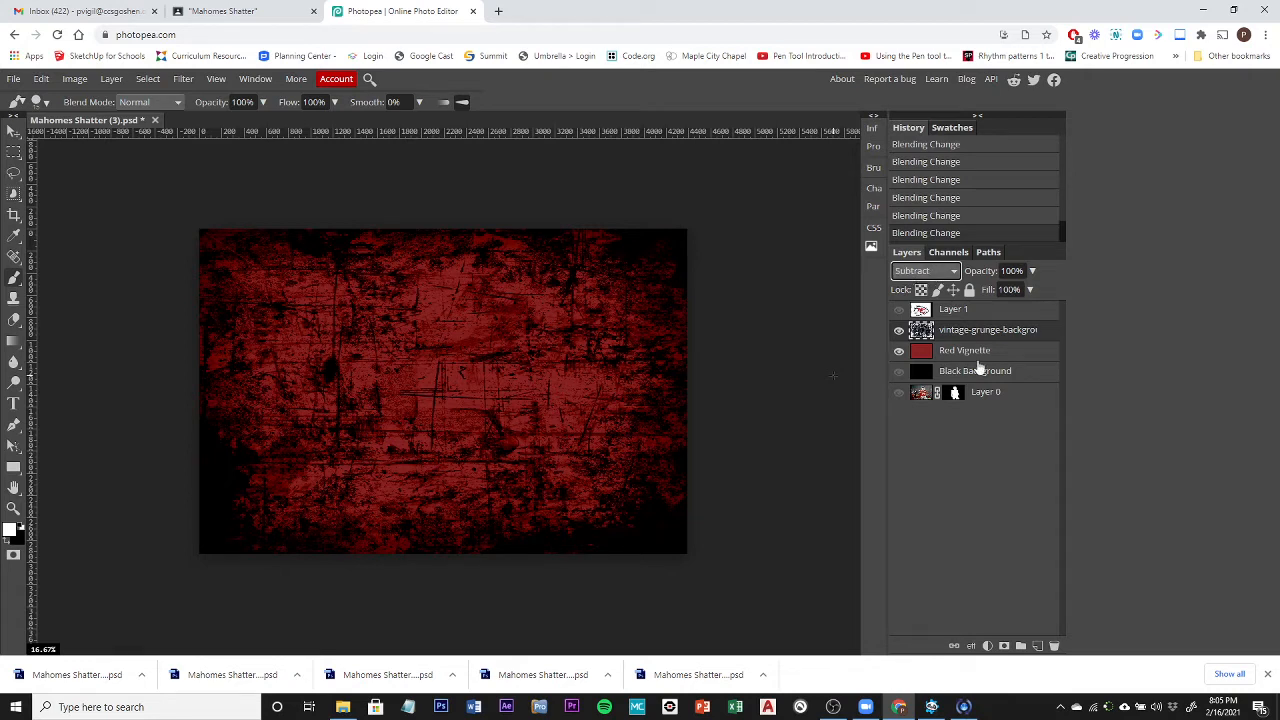
Step: Compare the red background with and without the grunge texture, and review the list of available blend modes
click(899, 331)
click(937, 272)
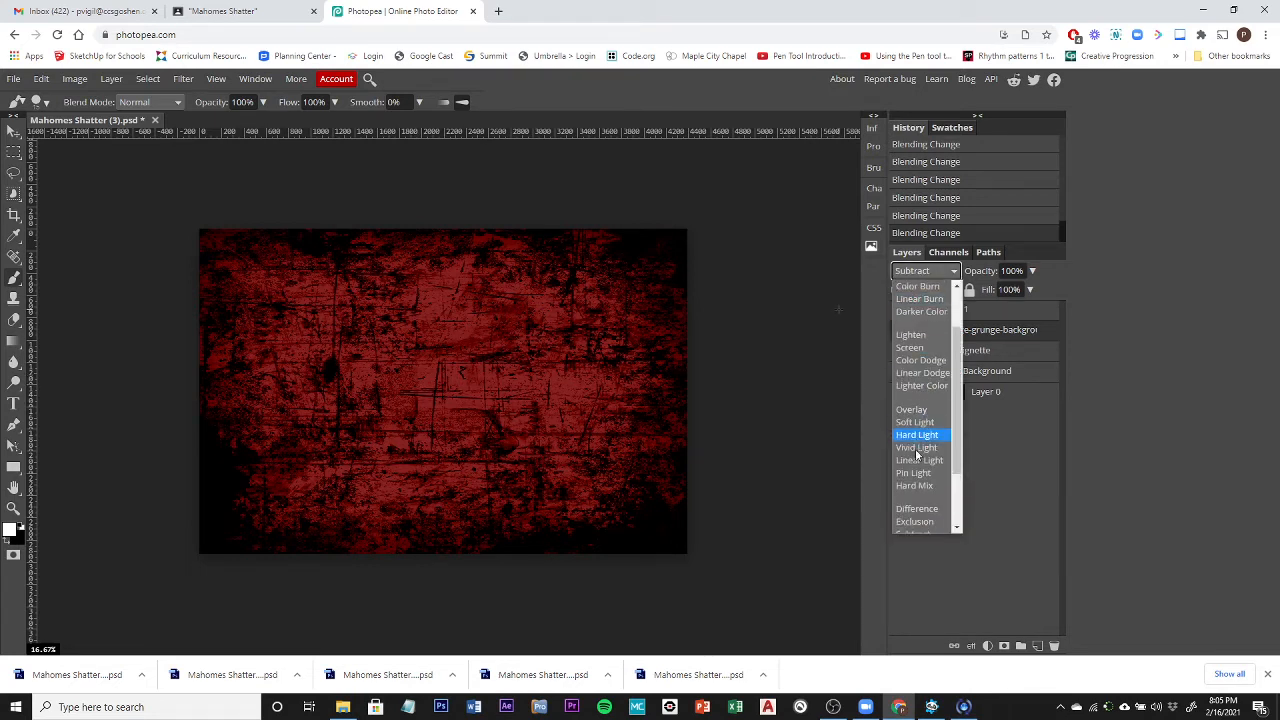
scroll(917, 455, down, 3)
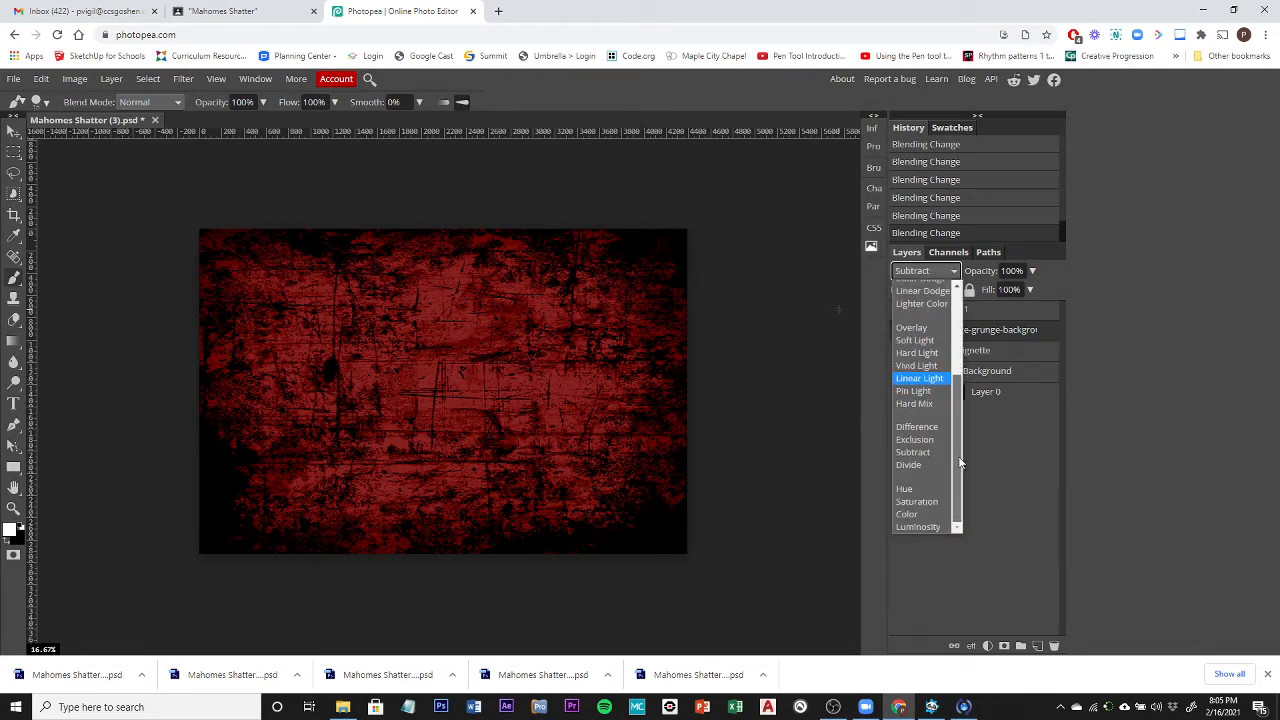
click(922, 272)
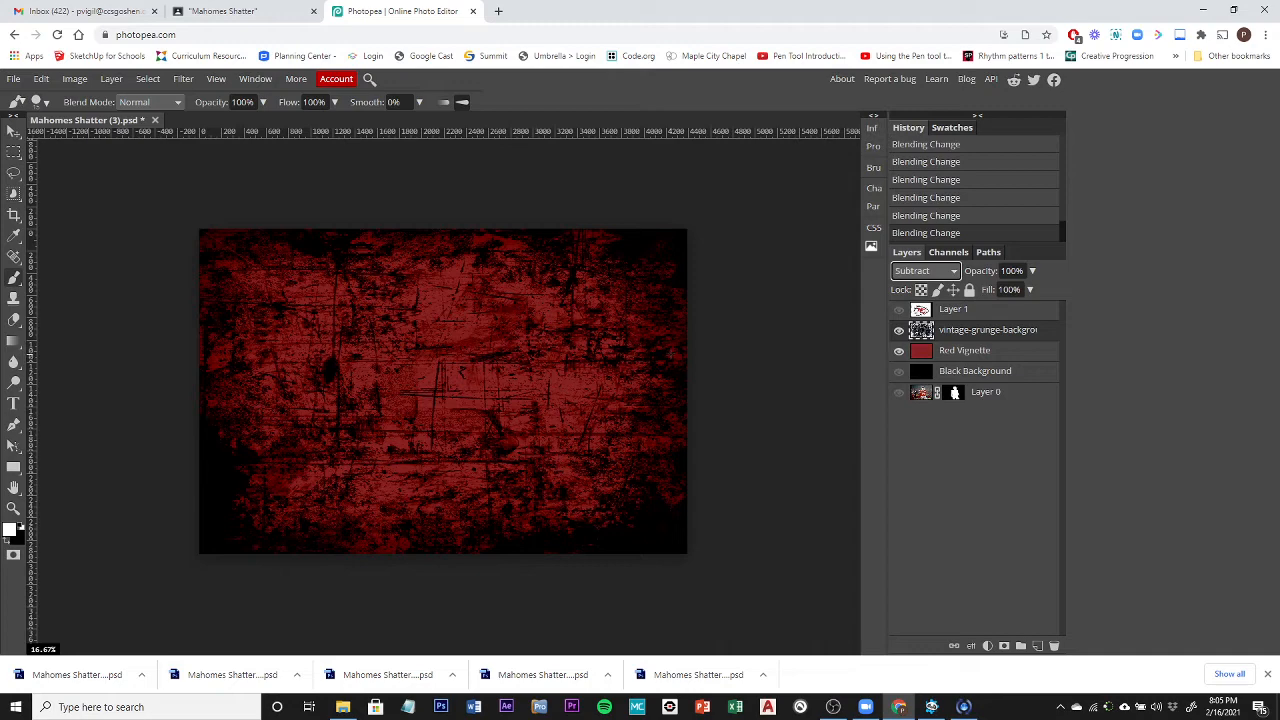
click(898, 330)
click(898, 330)
Step: Show Layer 1 and select the white background around its arrowhead logo with the Magic Wand at tolerance 16
click(898, 310)
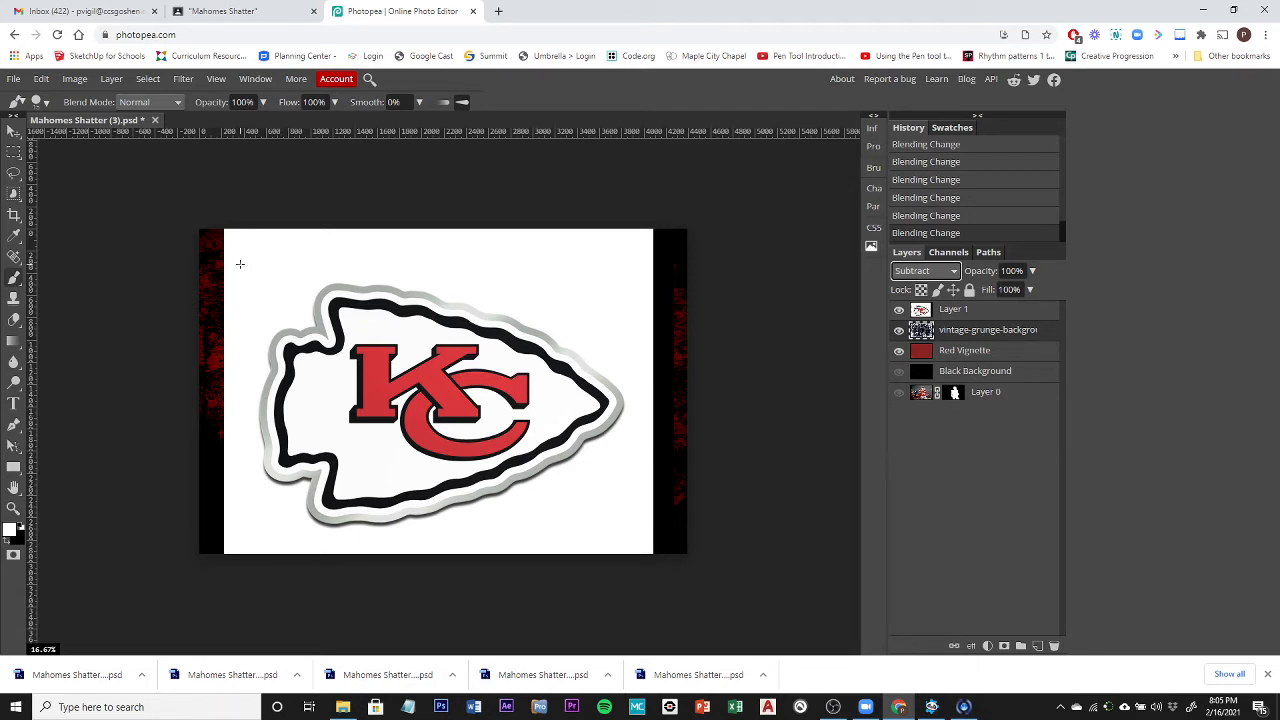
click(13, 193)
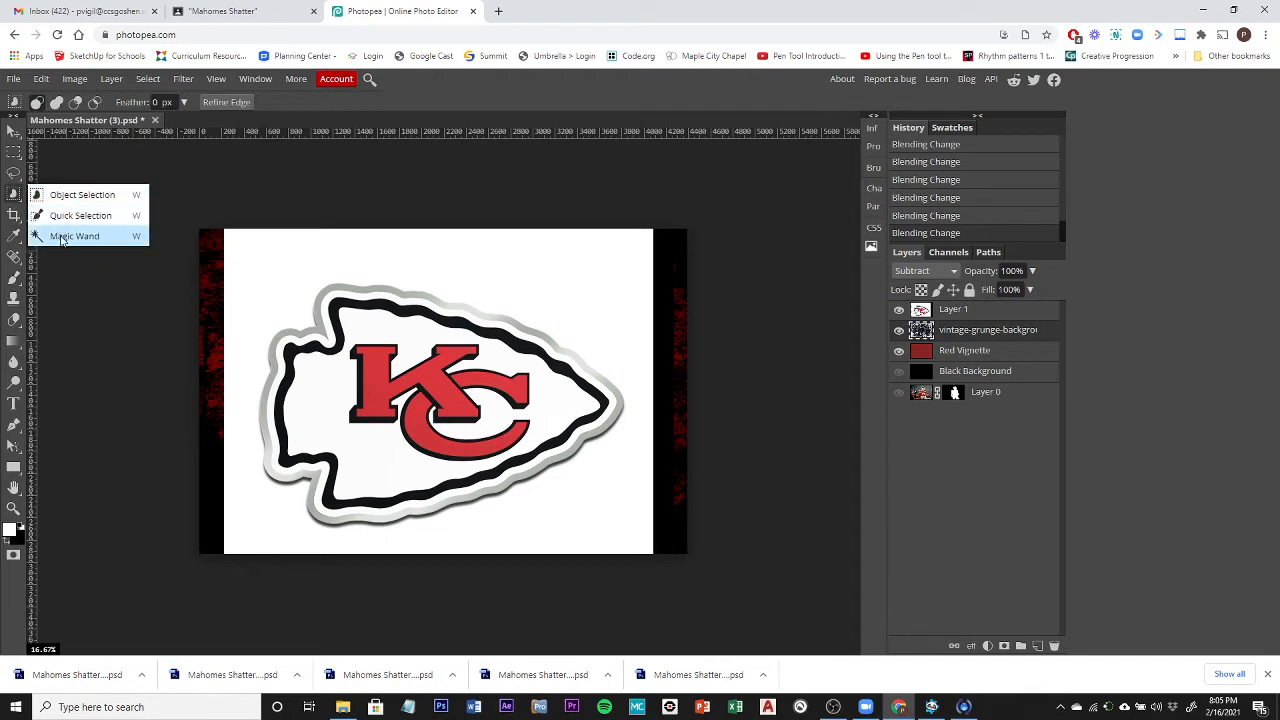
click(62, 237)
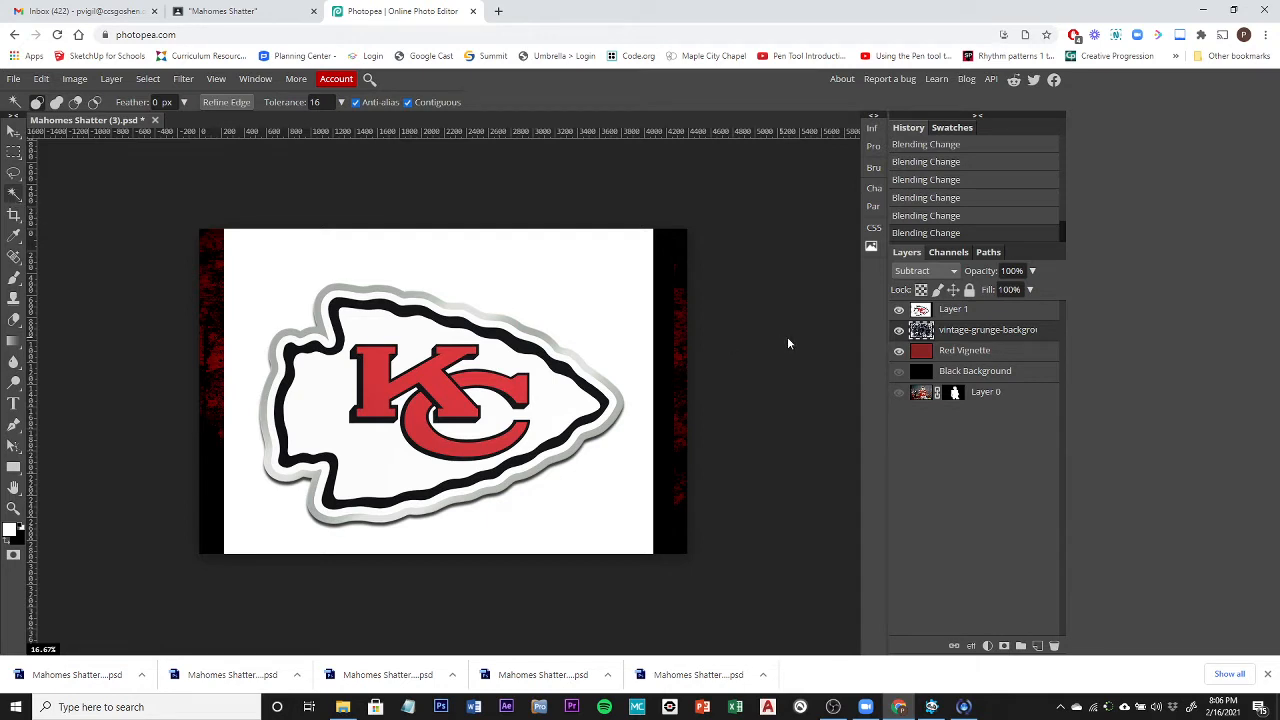
click(970, 313)
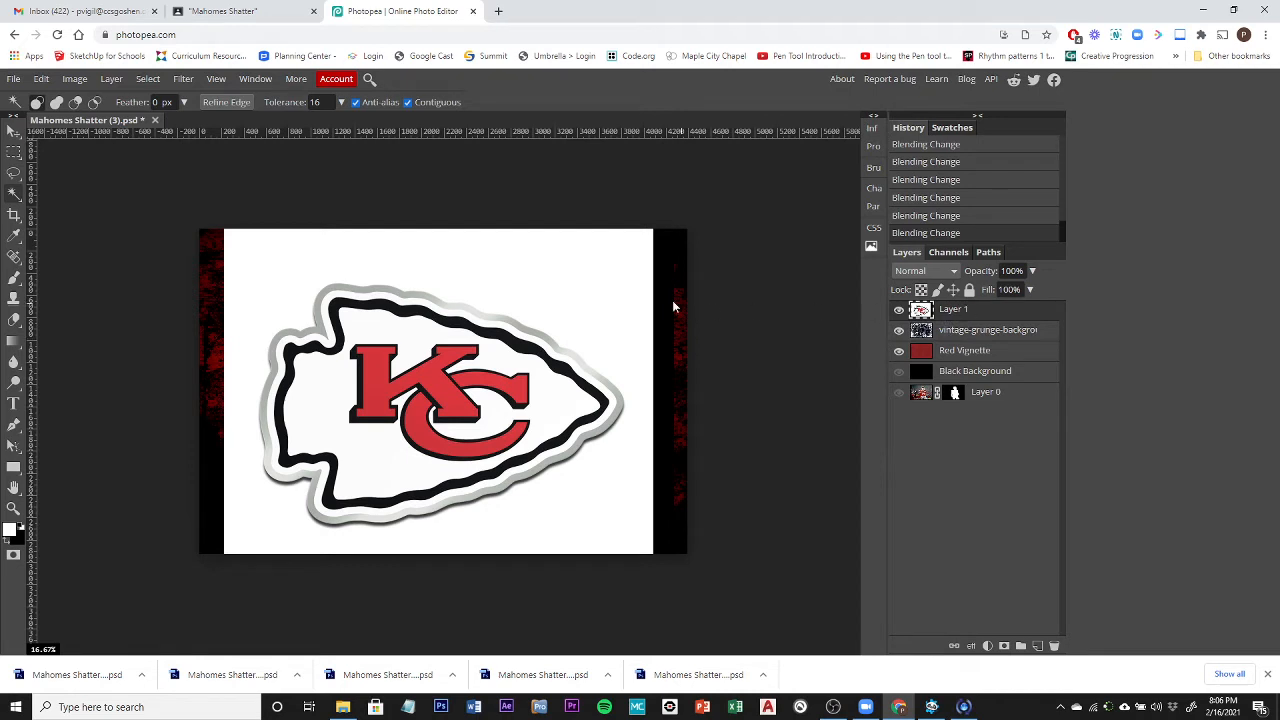
click(575, 290)
Step: Undo the raster mask made from the background selection, and mask Layer 1 with the inverted selection instead
click(1005, 646)
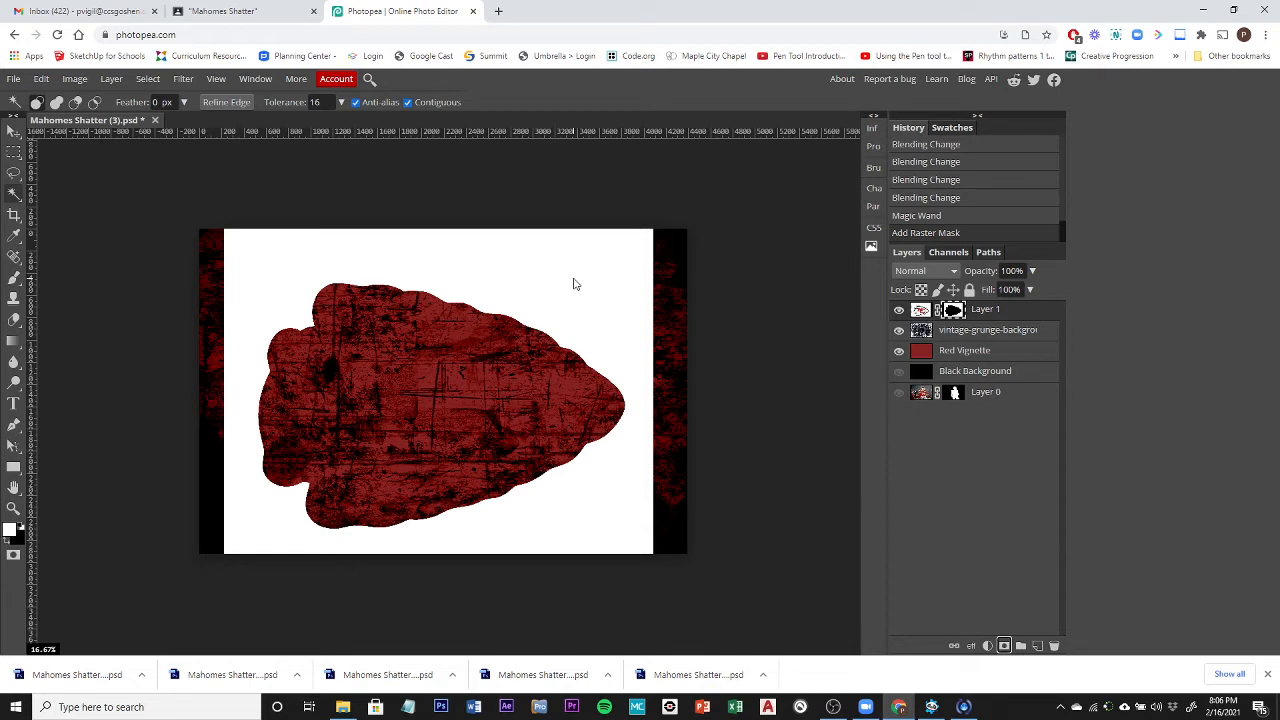
key(ctrl+z)
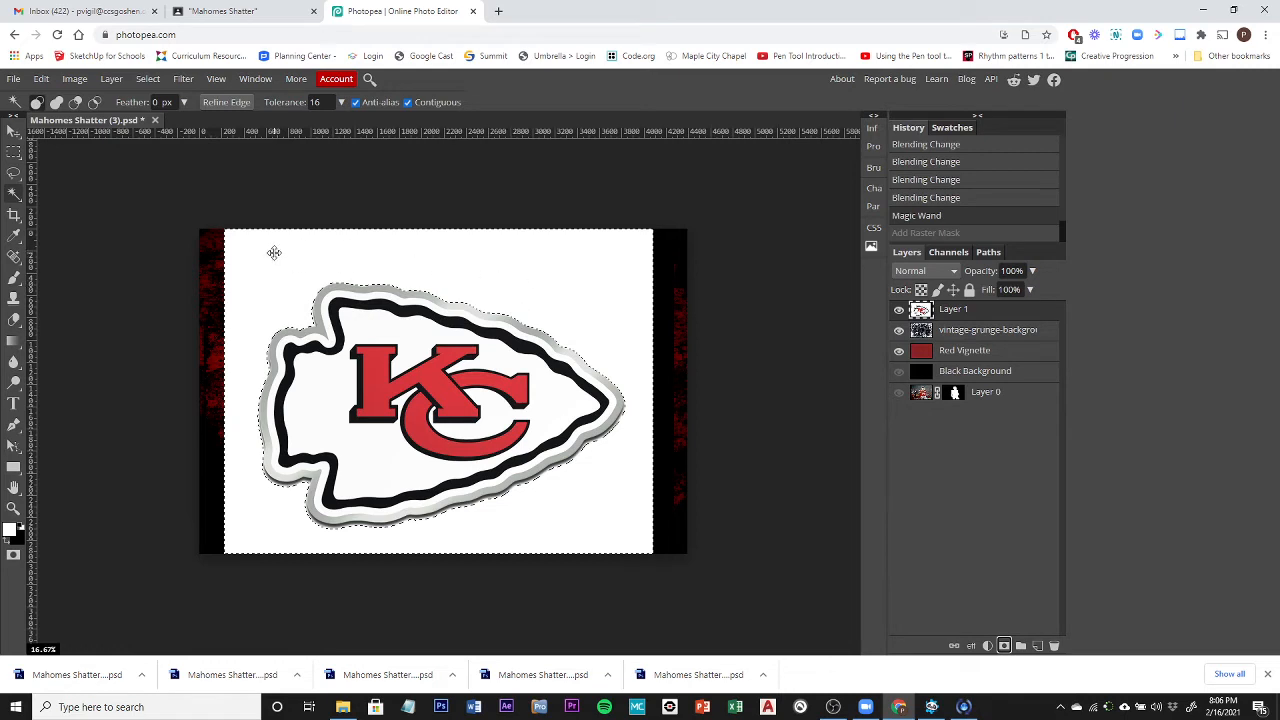
click(148, 80)
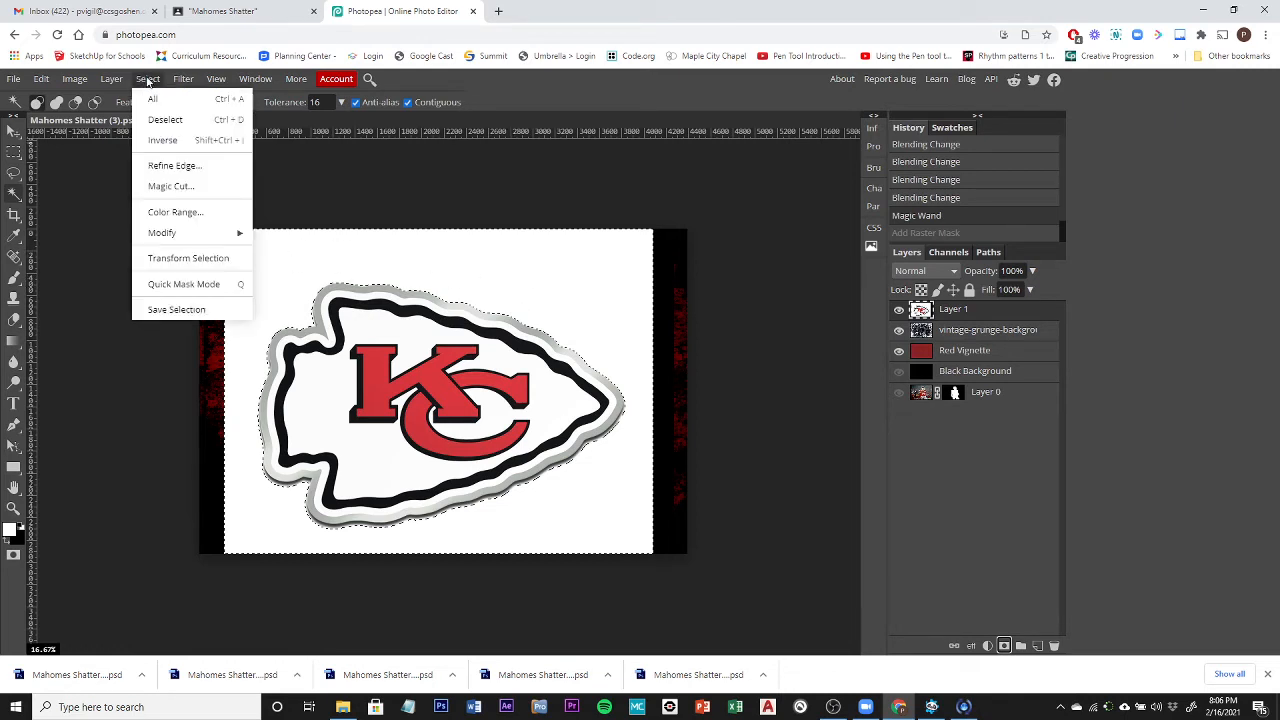
click(163, 140)
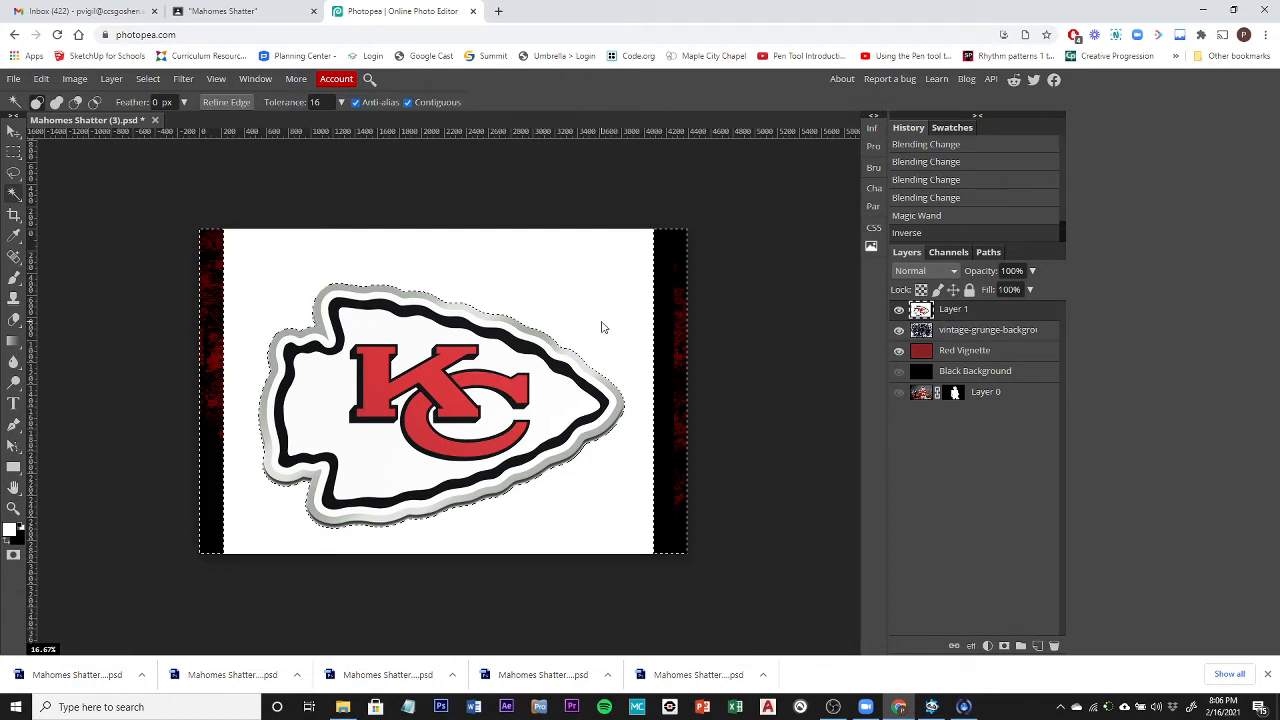
click(1004, 646)
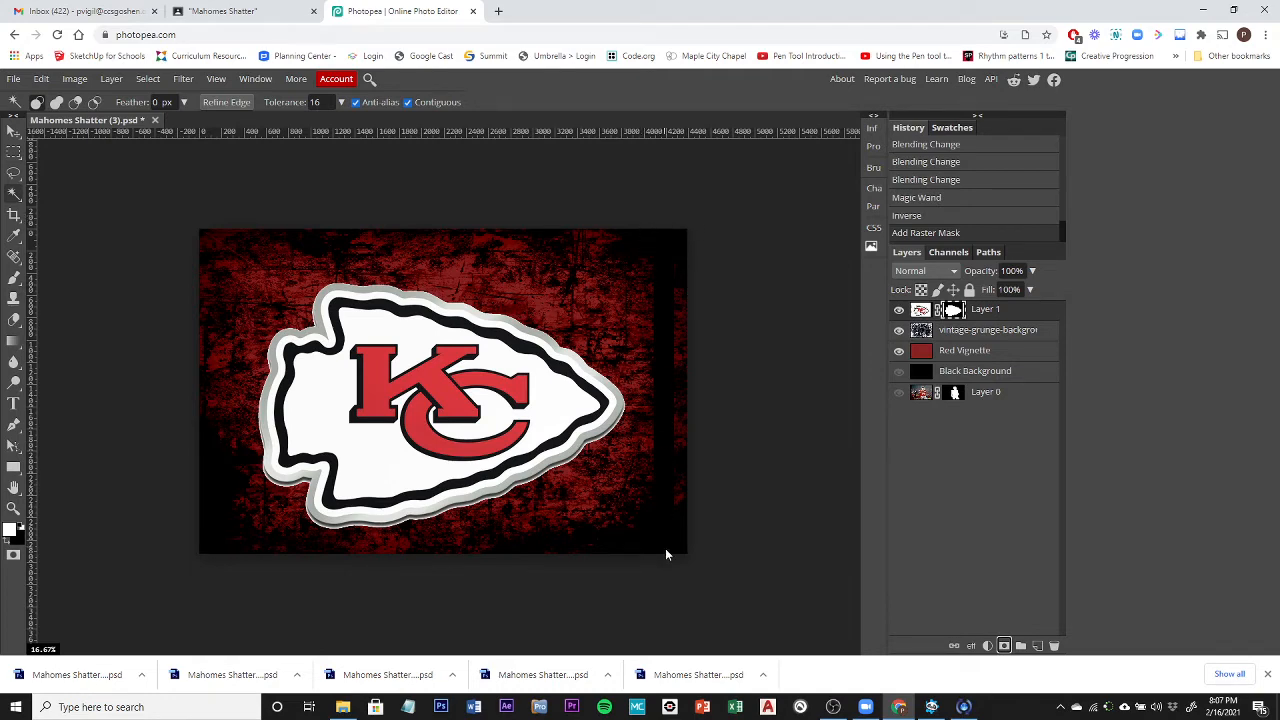
Step: Hide the Red Vignette and grunge layers, and select the leftover black strip beside the logo with Rectangle Select
click(899, 354)
click(899, 331)
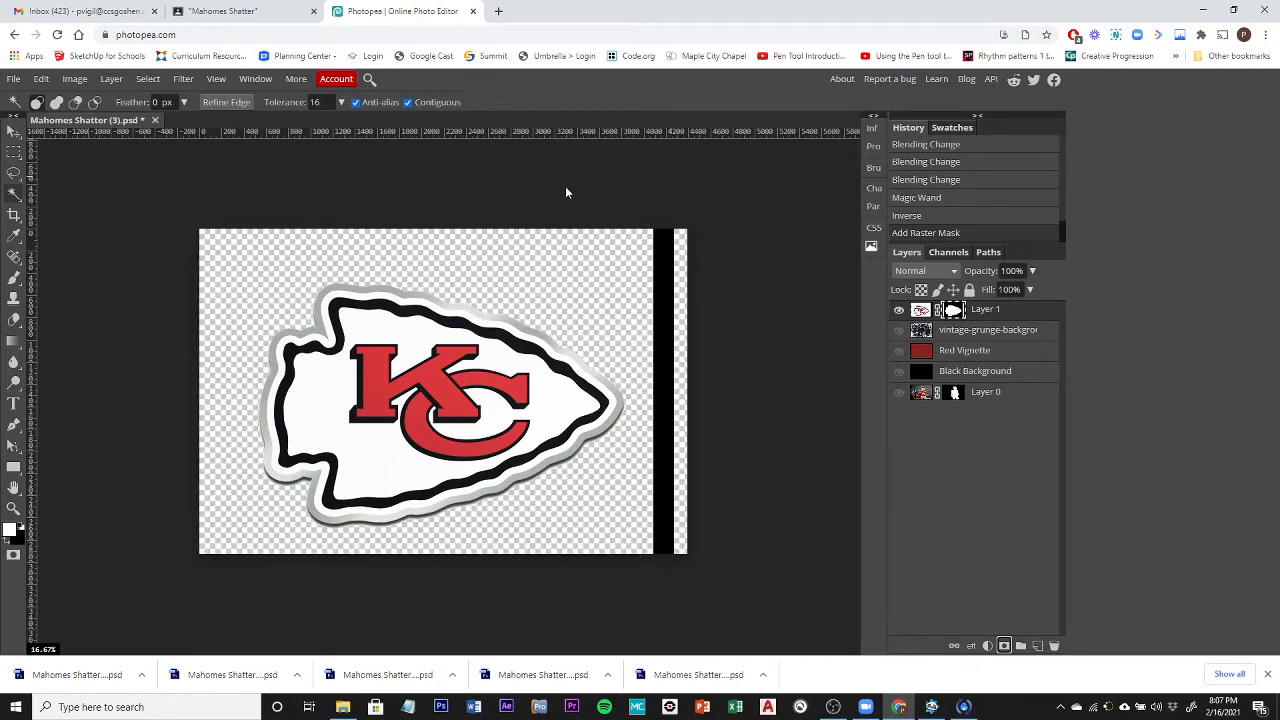
right_click(14, 152)
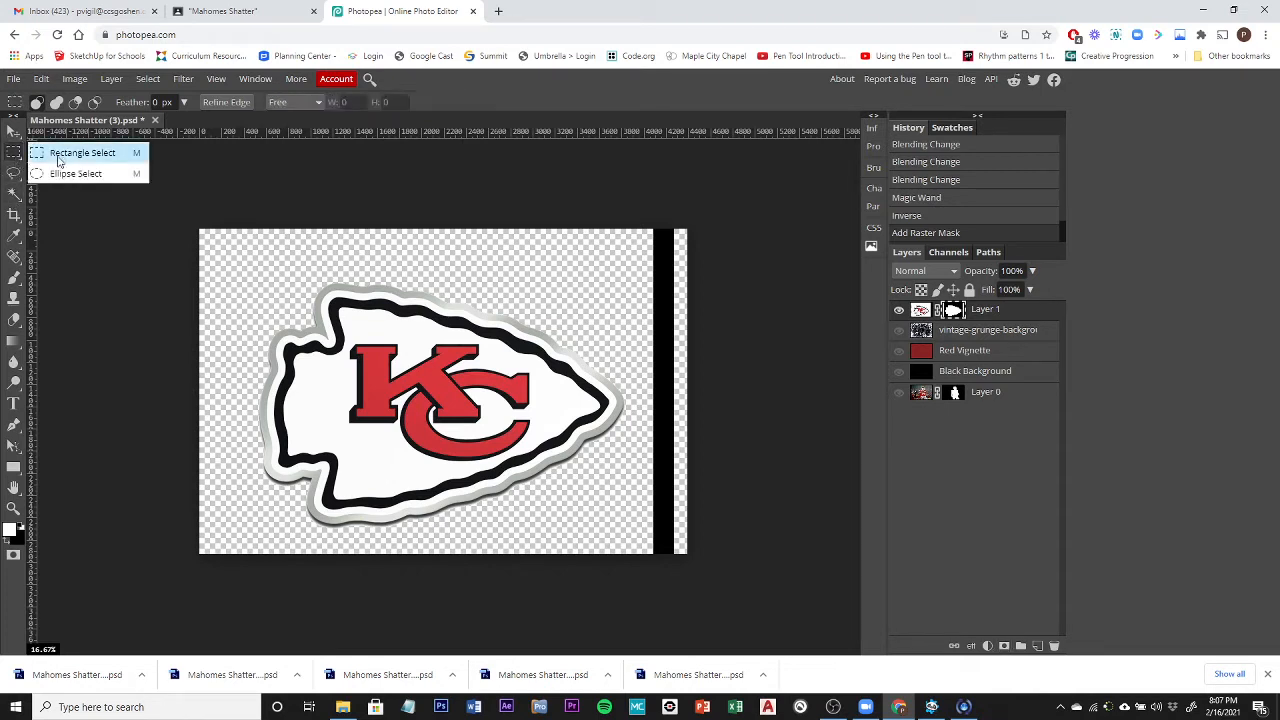
click(60, 152)
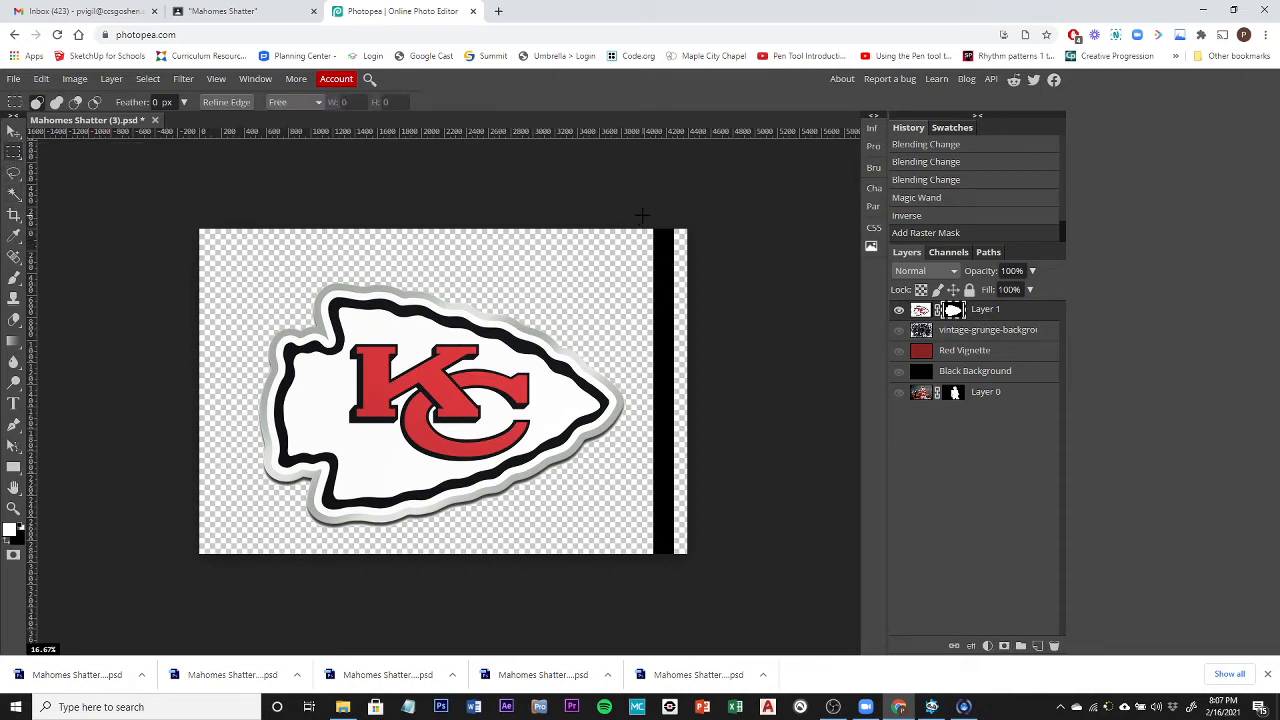
drag(642, 226, 694, 575)
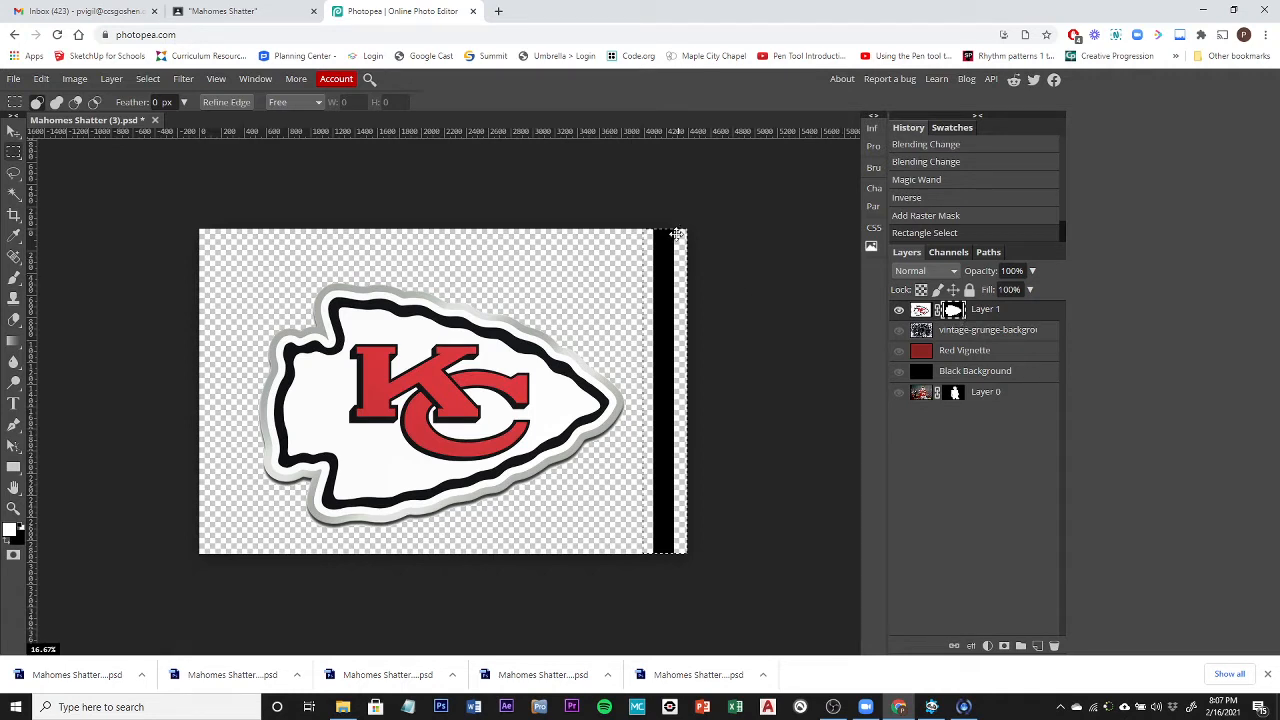
Step: Fill the selected strip on Layer 1's mask with black at 100% opacity, and show the grunge and Red Vignette layers again
click(41, 79)
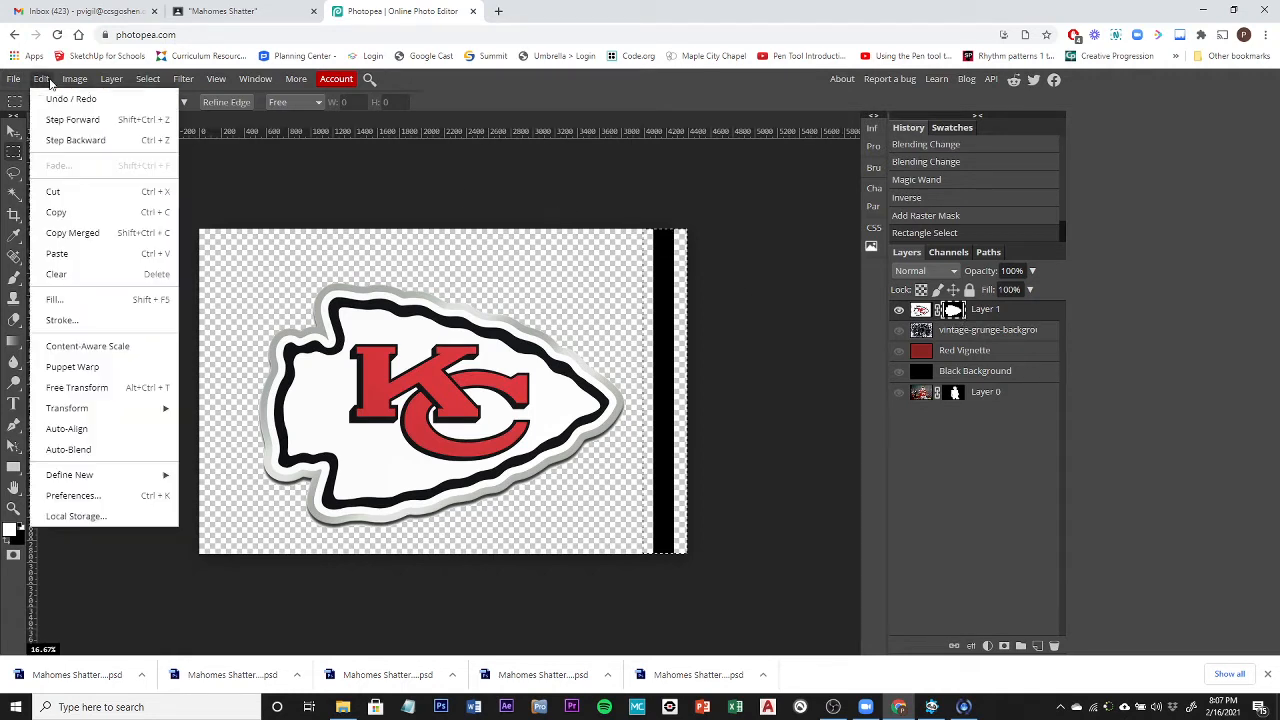
click(84, 299)
click(191, 214)
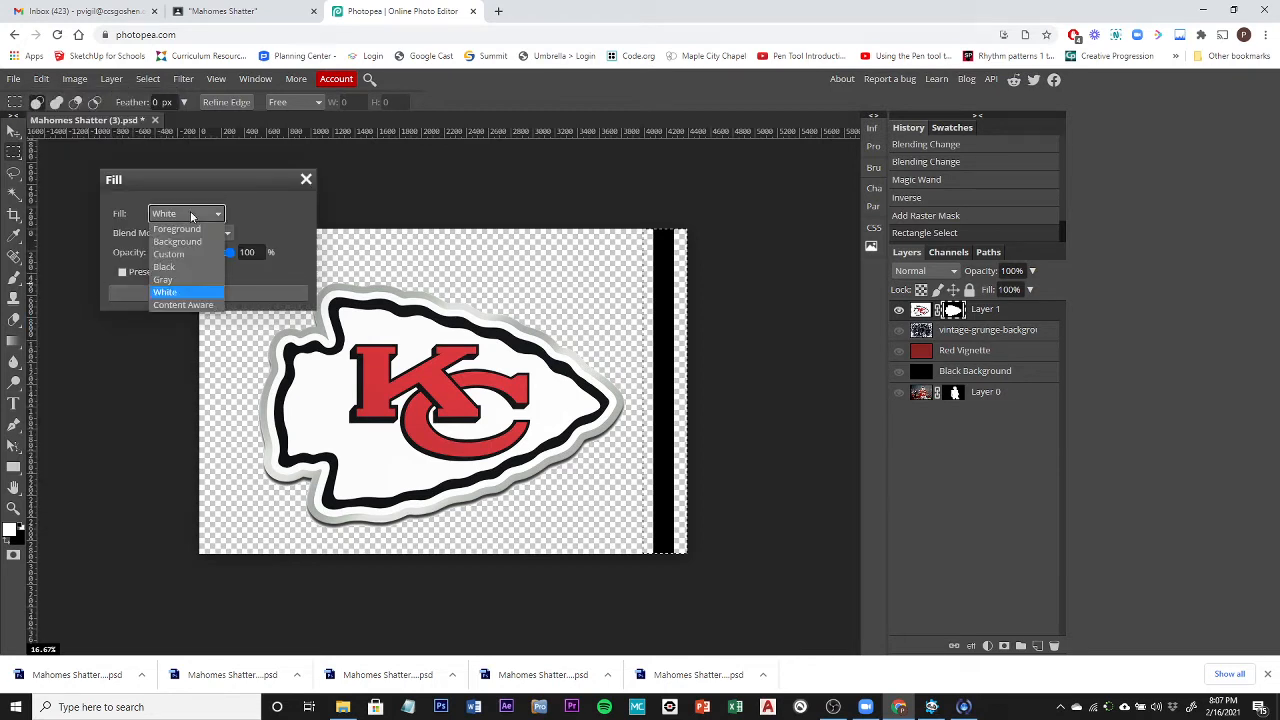
click(185, 268)
click(193, 294)
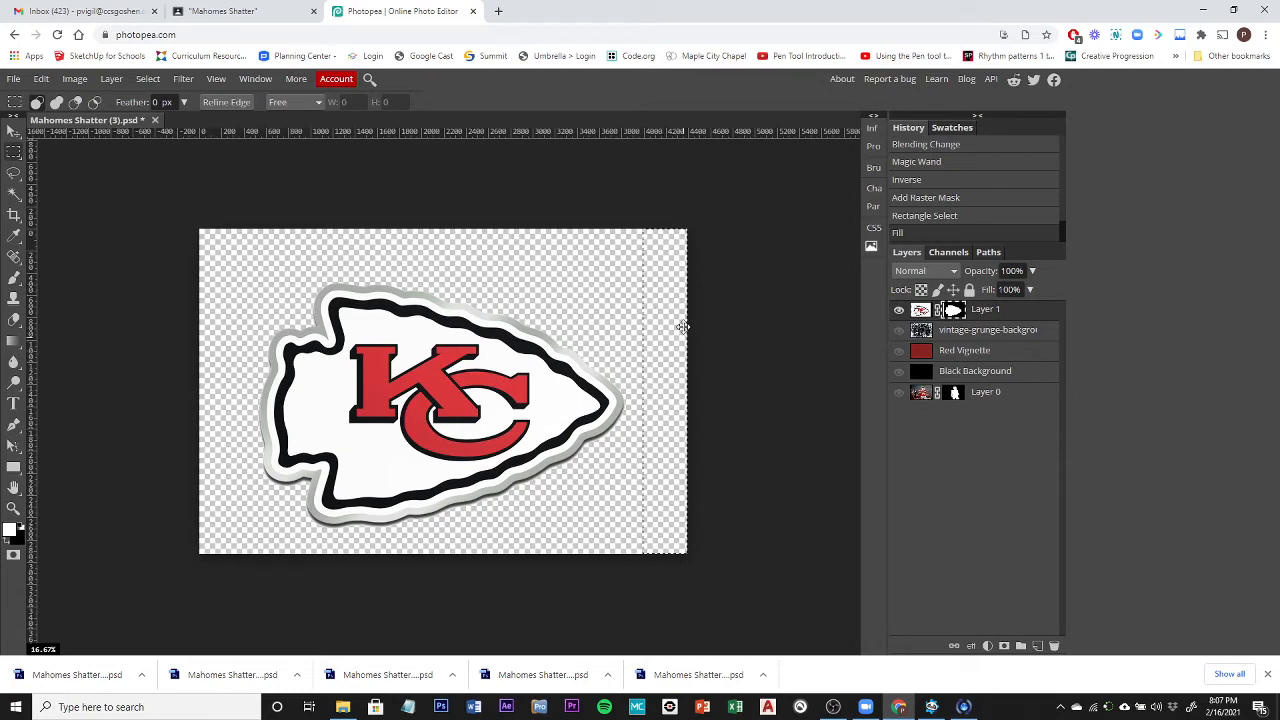
click(898, 330)
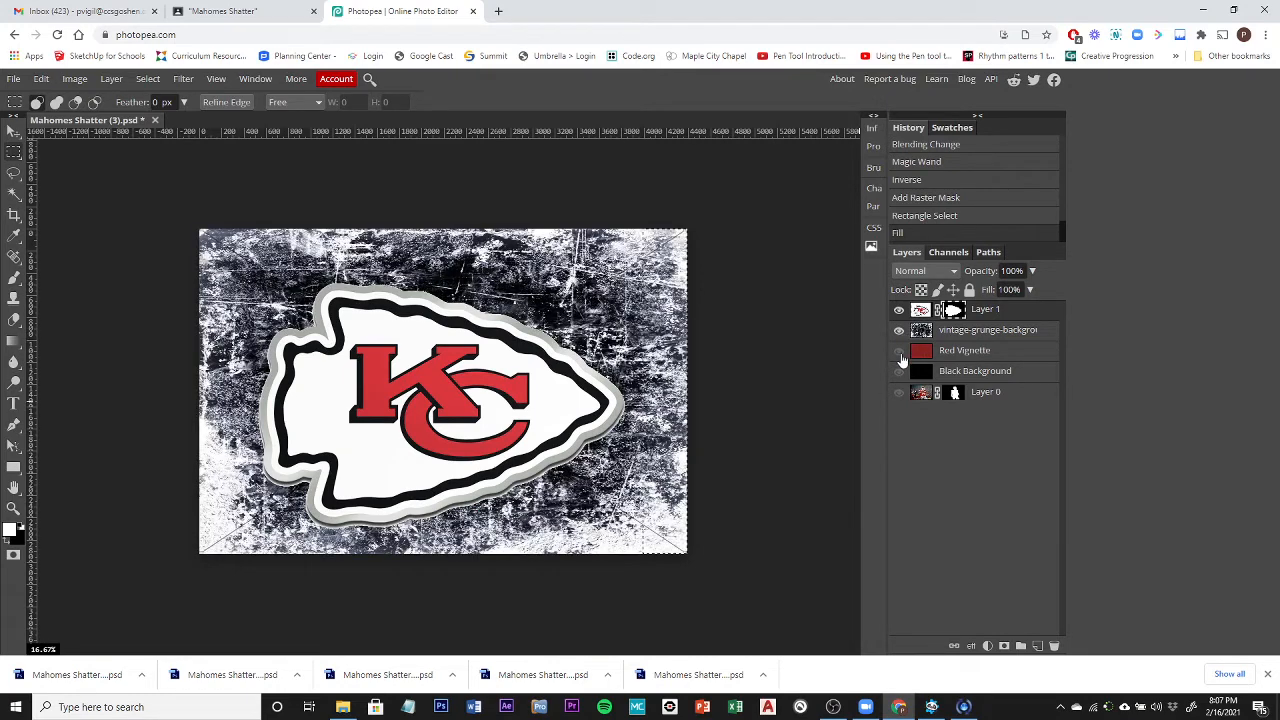
click(898, 351)
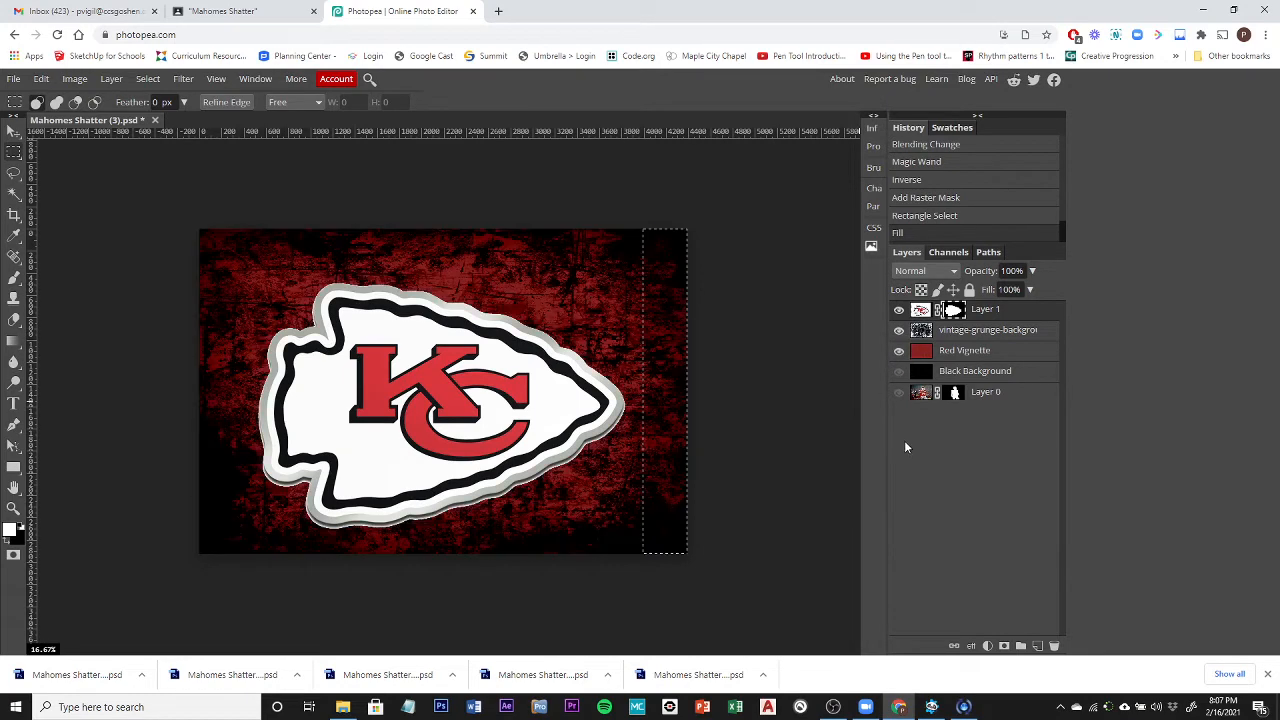
Step: Target Layer 1's image instead of its mask, and deselect the filled strip
click(920, 310)
click(147, 80)
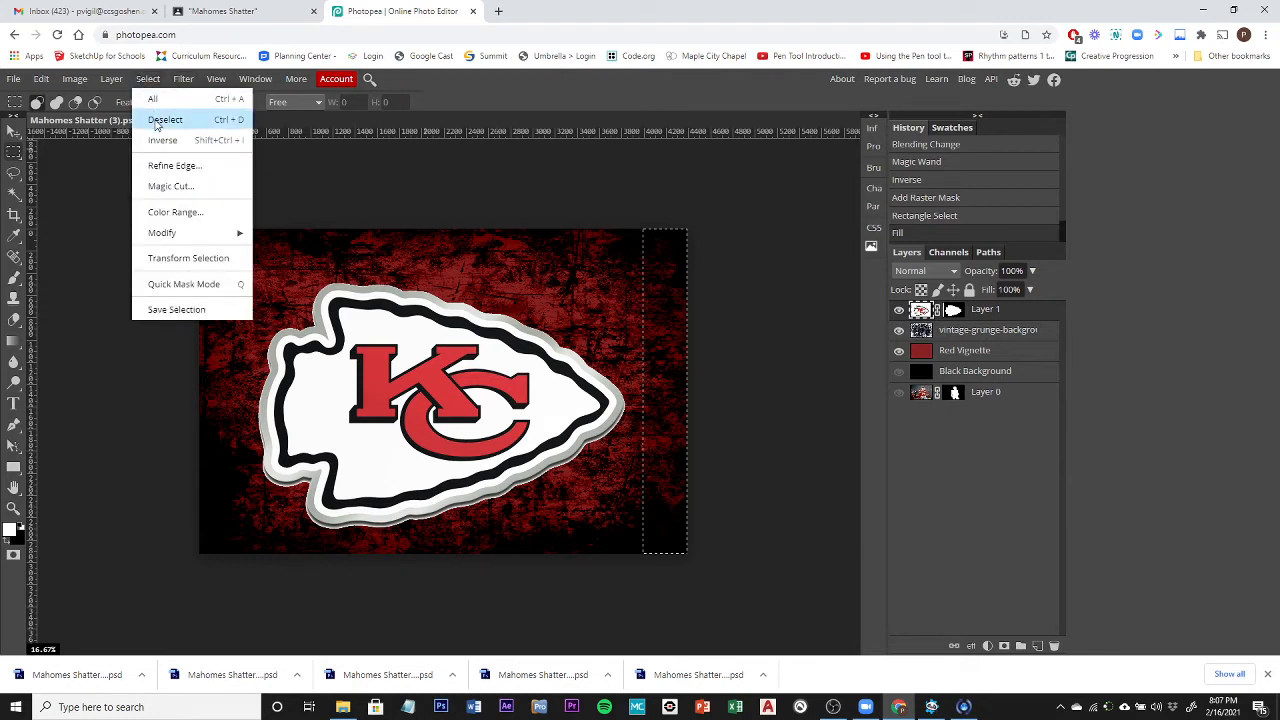
click(160, 120)
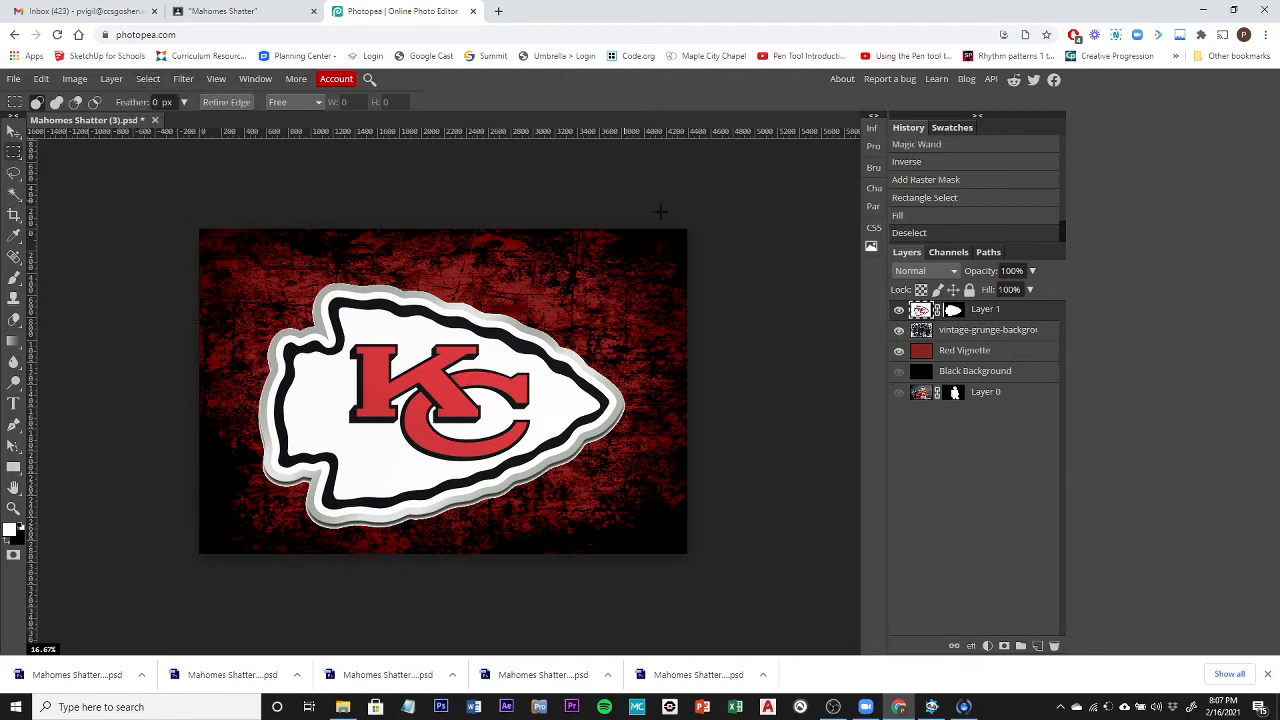
Step: Try the Darken, Multiply and Color Burn blend modes on the Layer 1 logo
click(917, 274)
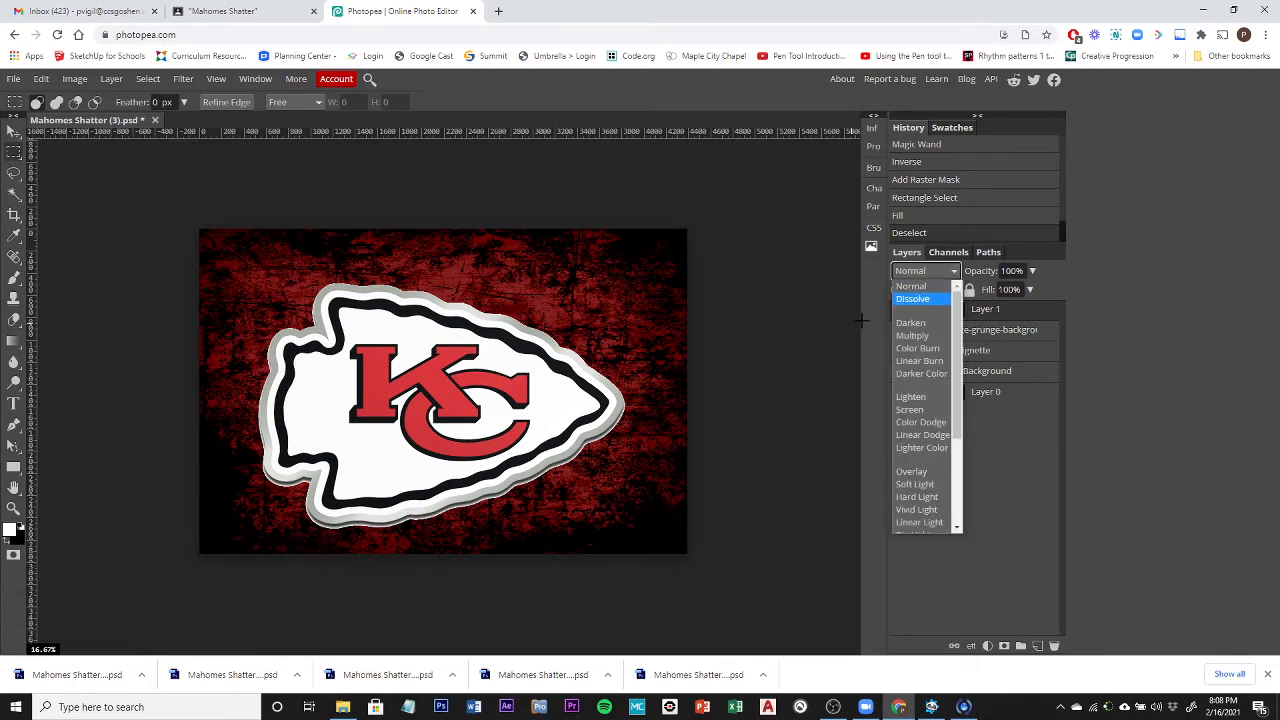
click(912, 328)
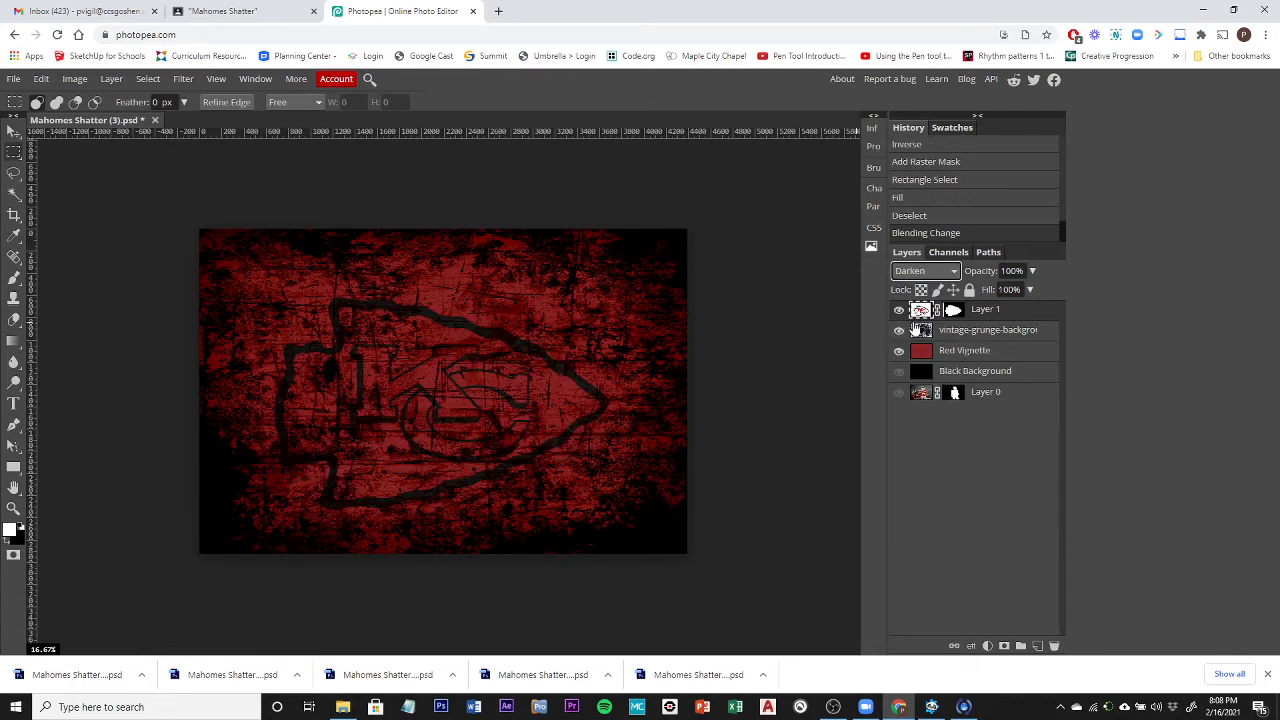
click(918, 274)
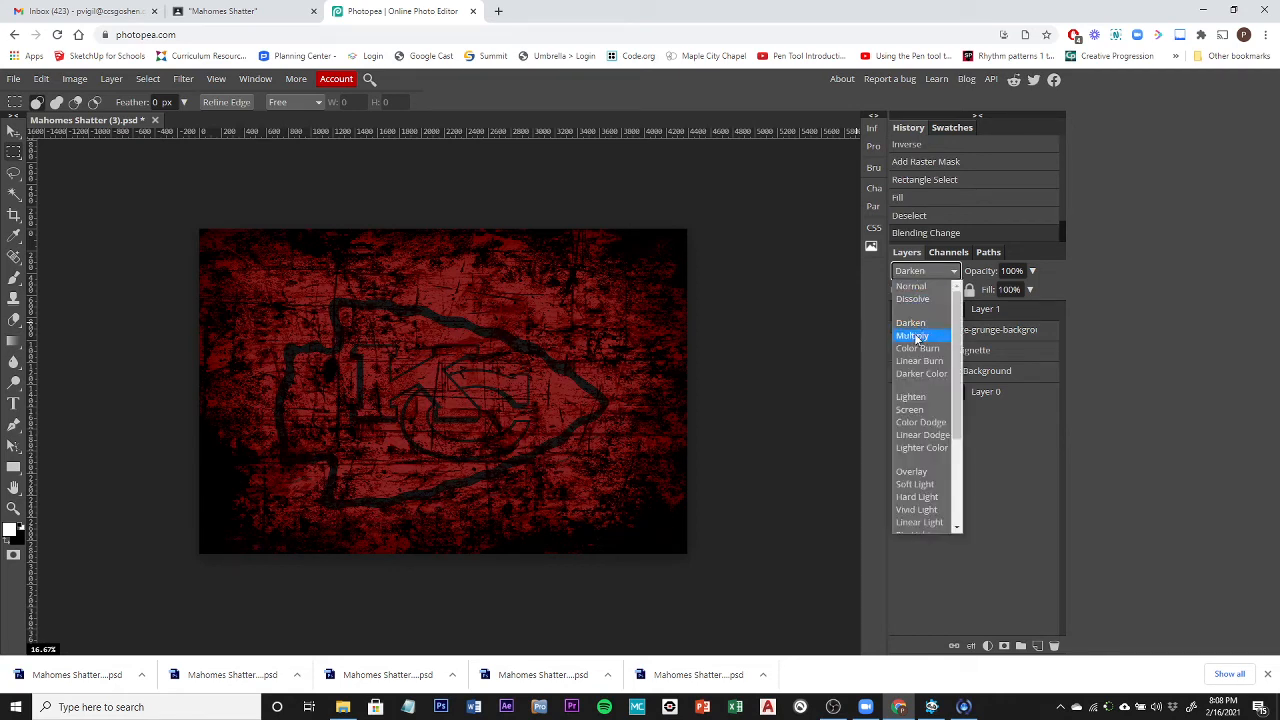
click(918, 337)
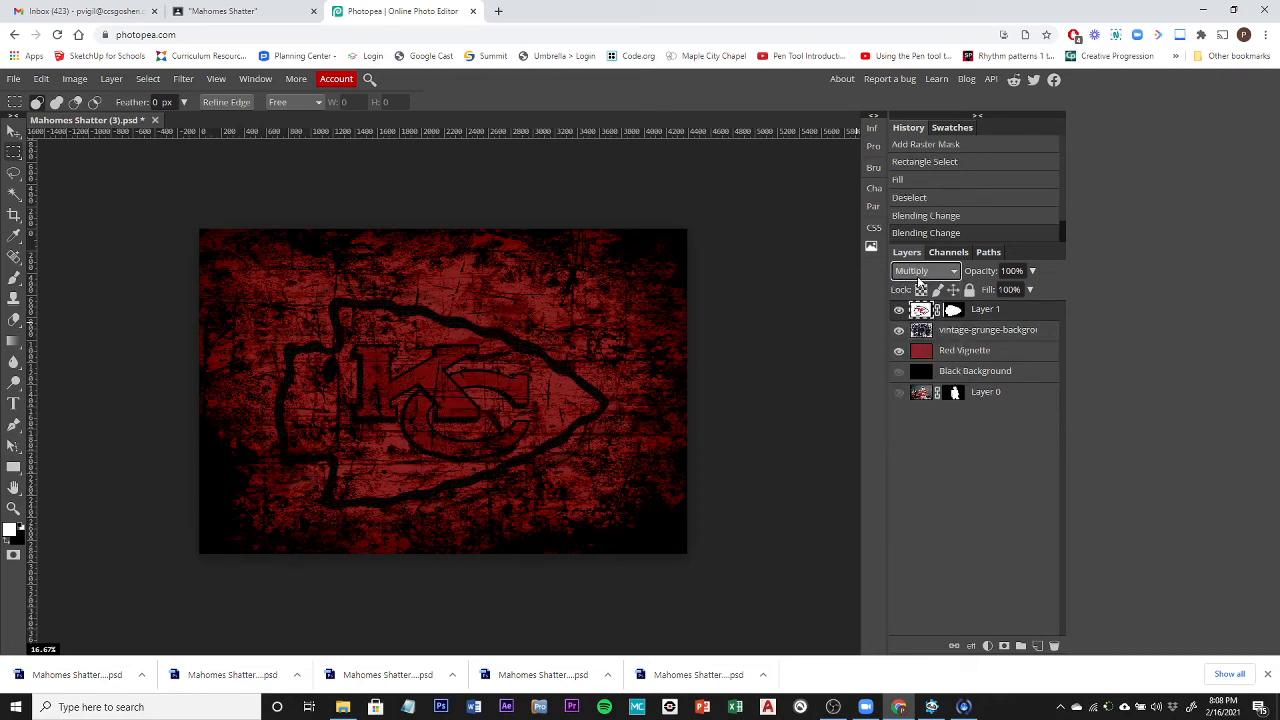
click(920, 278)
click(916, 350)
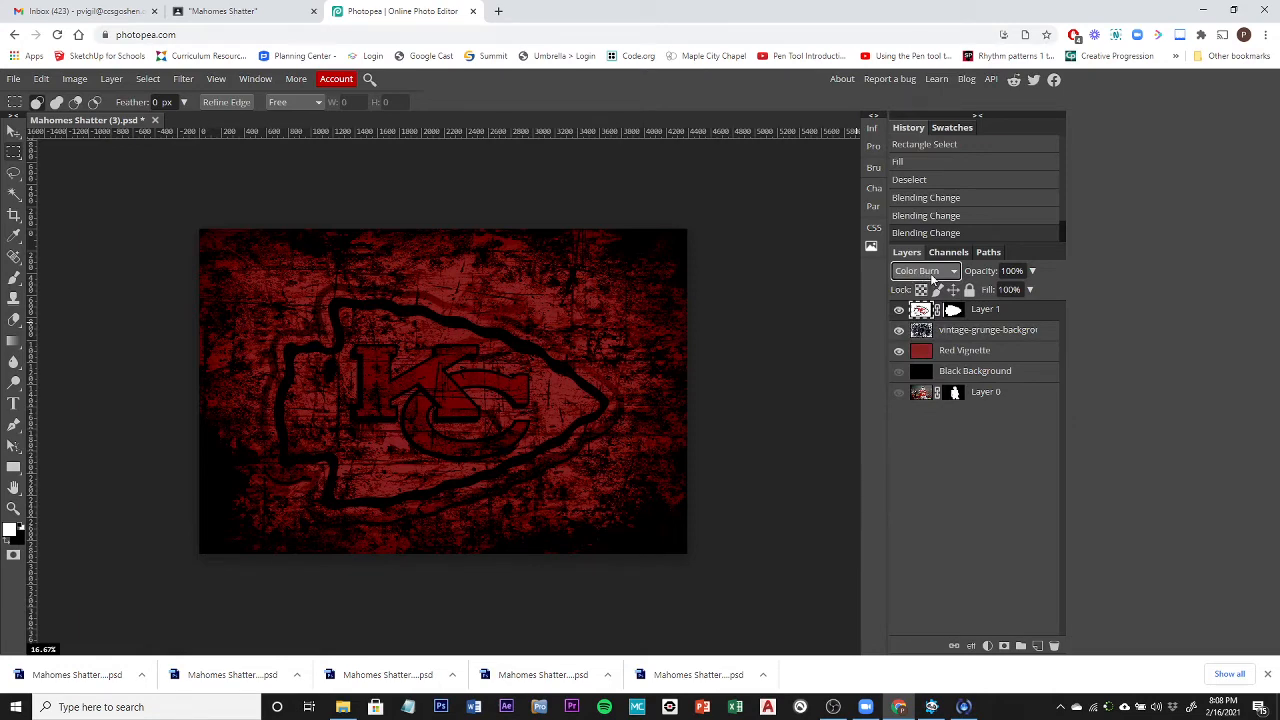
Step: Cycle Layer 1 through the remaining blend modes from Lighten to Color, including Color Dodge, Overlay, Hard Mix and Divide, to compare them
scroll(930, 273, down, 3)
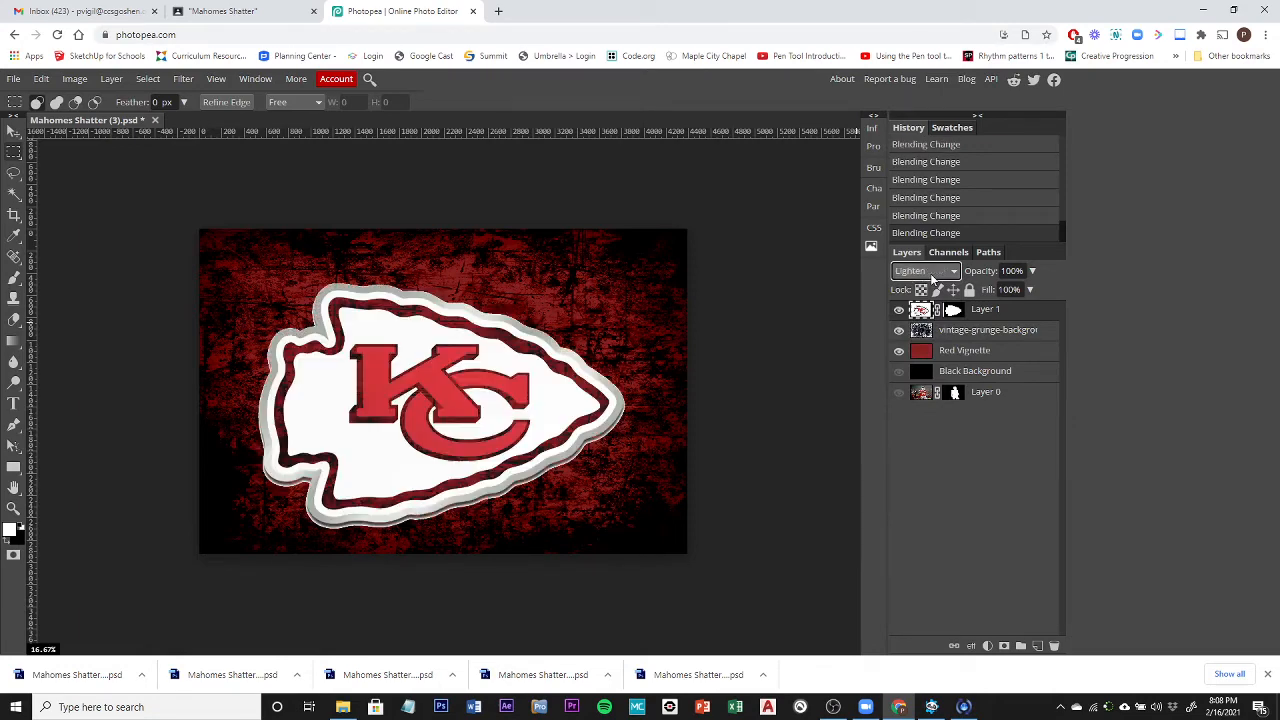
scroll(930, 273, down, 2)
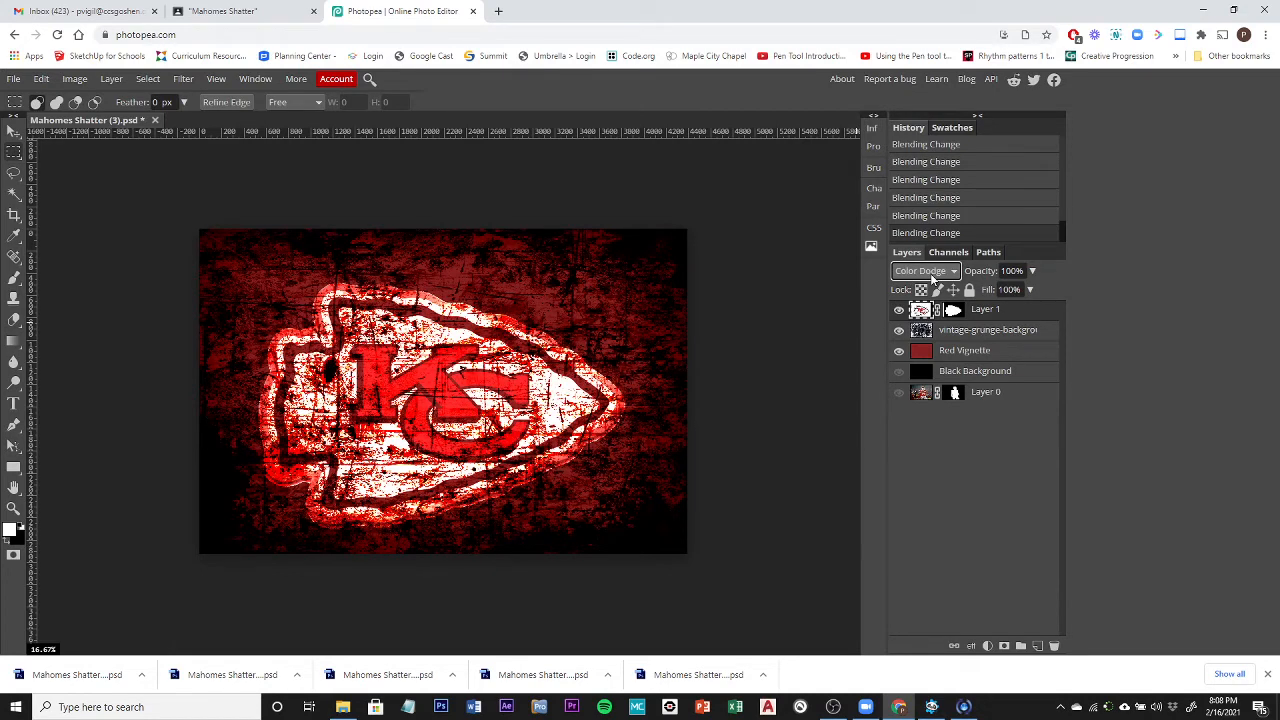
scroll(930, 273, down, 3)
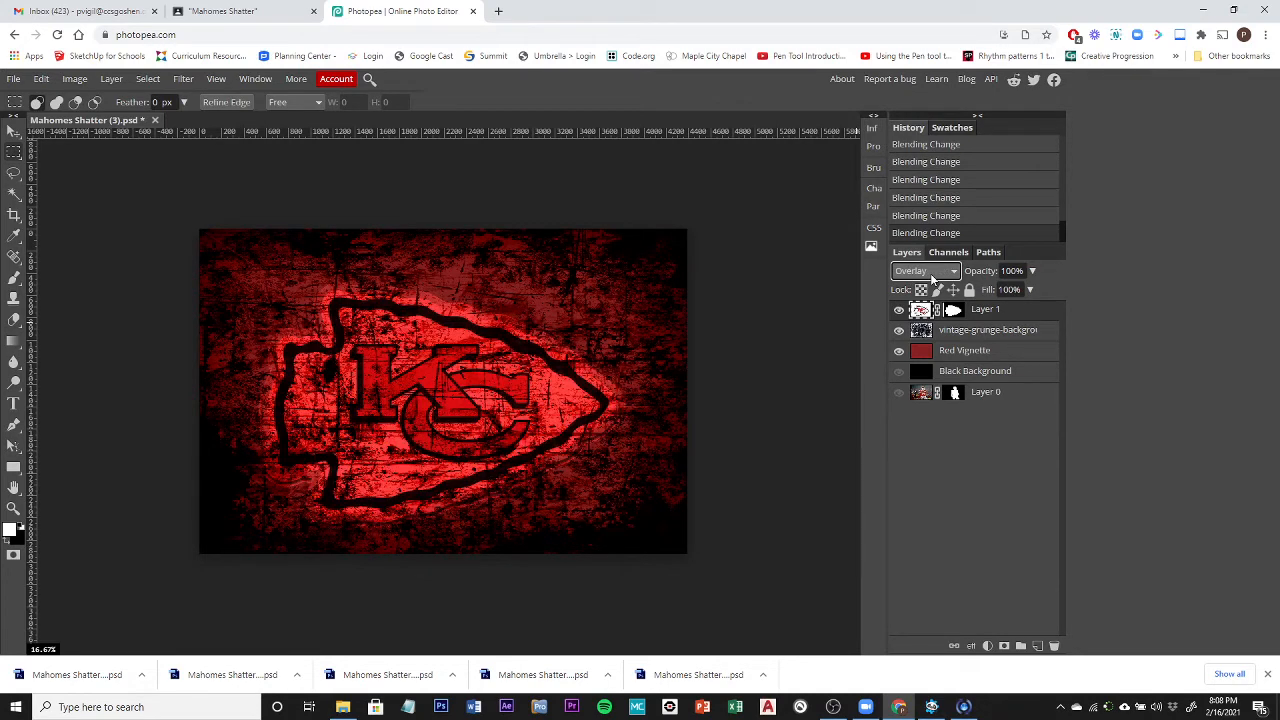
scroll(930, 273, down, 2)
scroll(930, 273, down, 1)
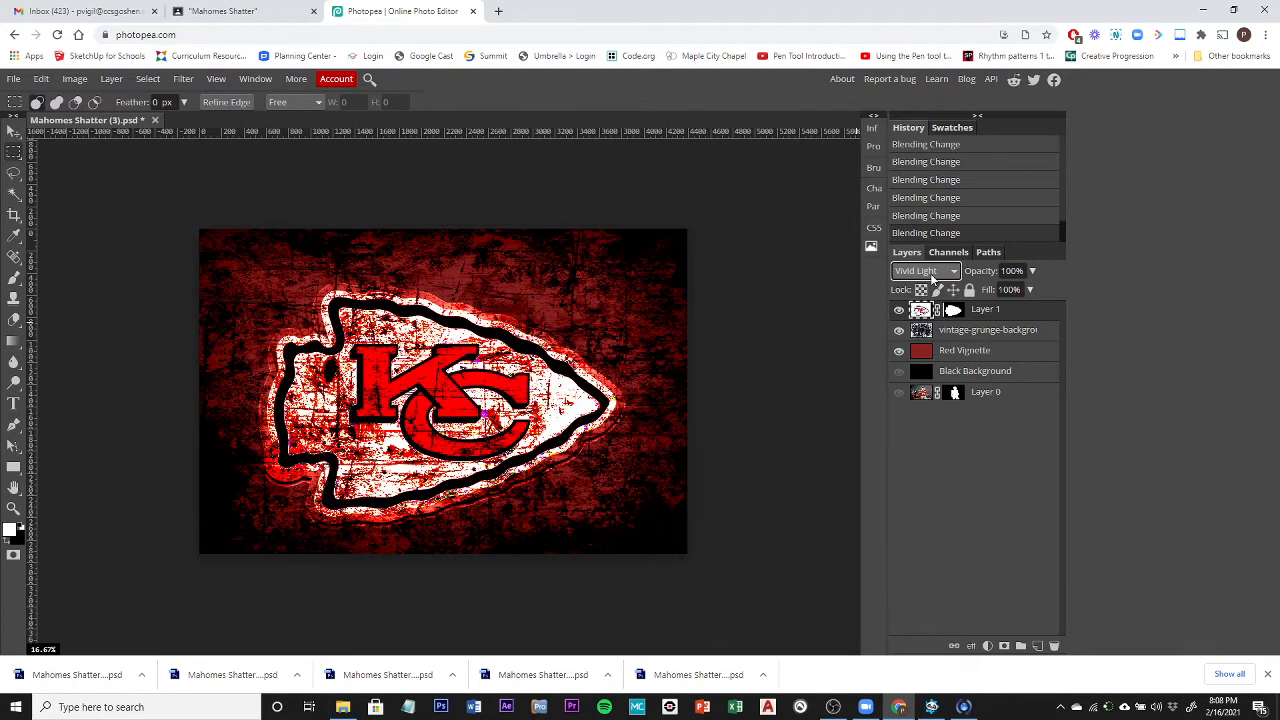
scroll(930, 273, down, 1)
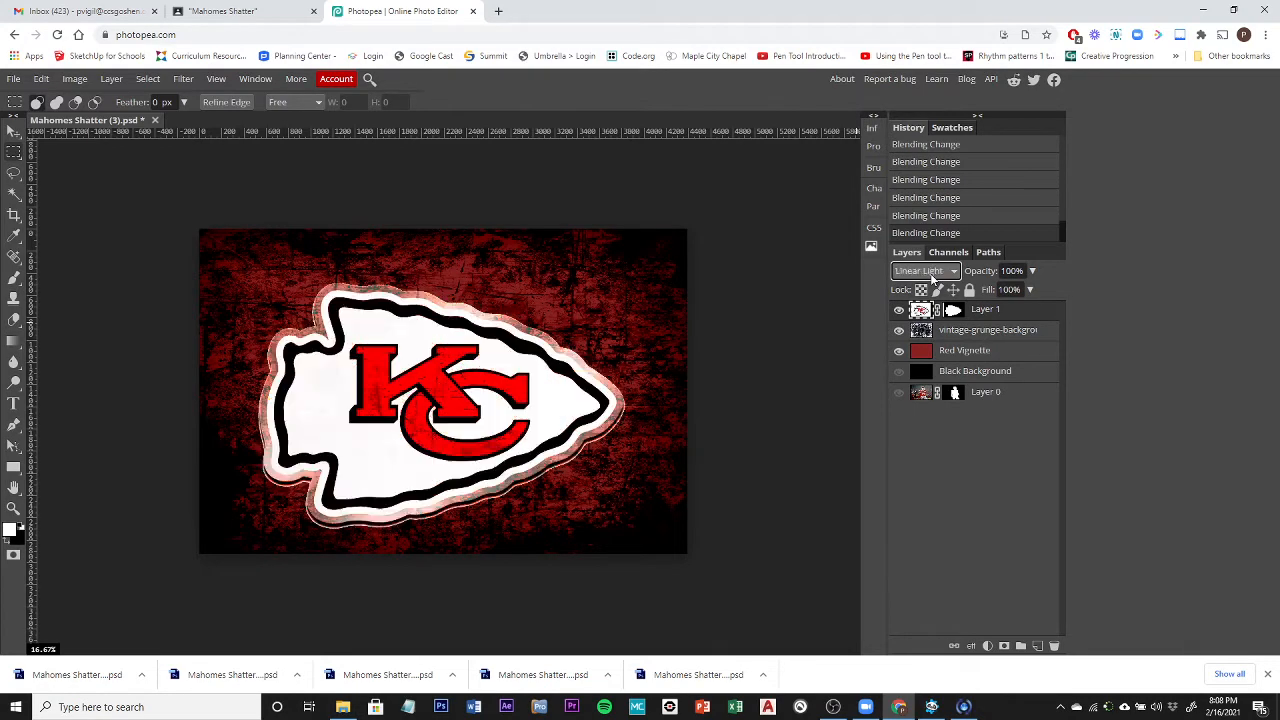
scroll(930, 273, down, 3)
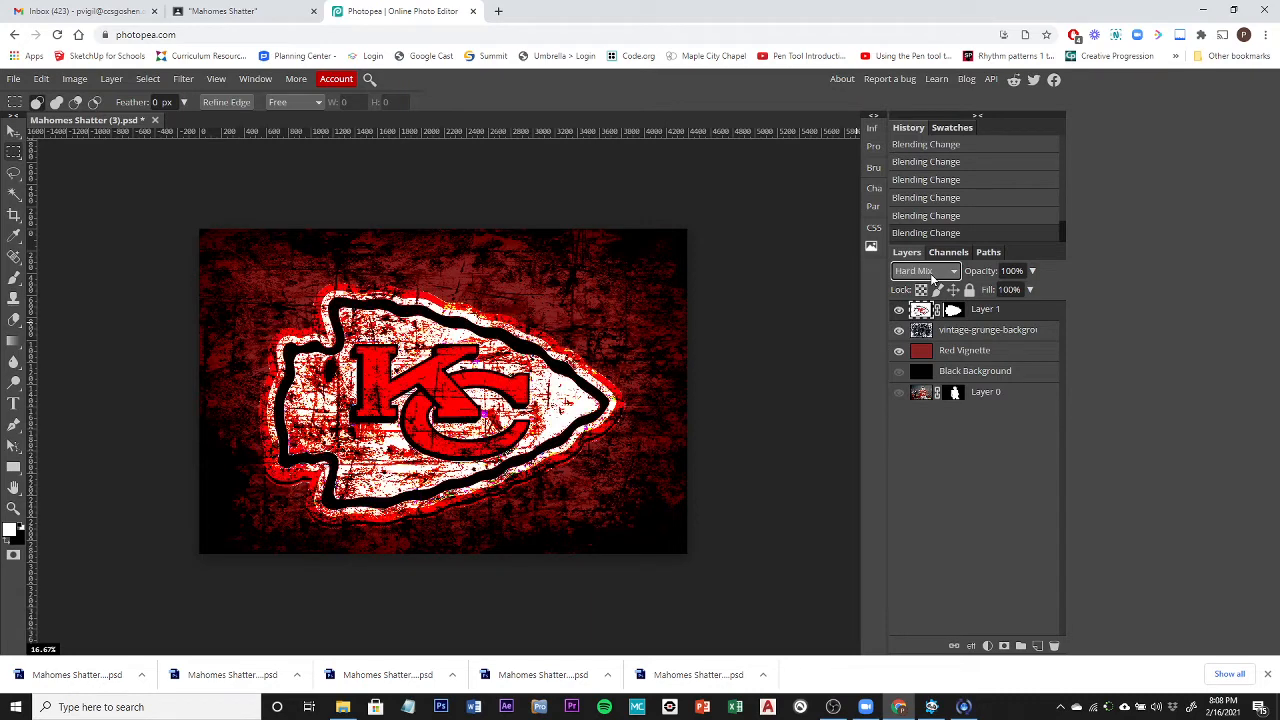
scroll(930, 273, up, 1)
scroll(930, 273, down, 4)
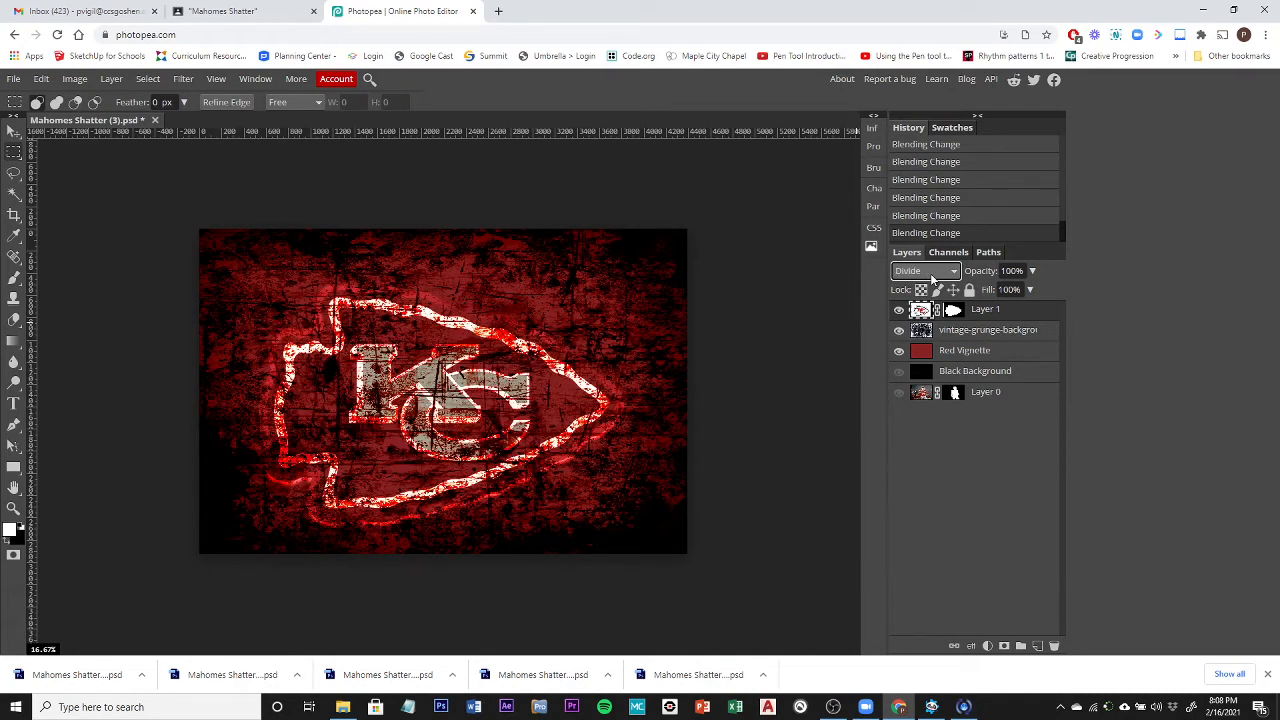
scroll(930, 273, down, 2)
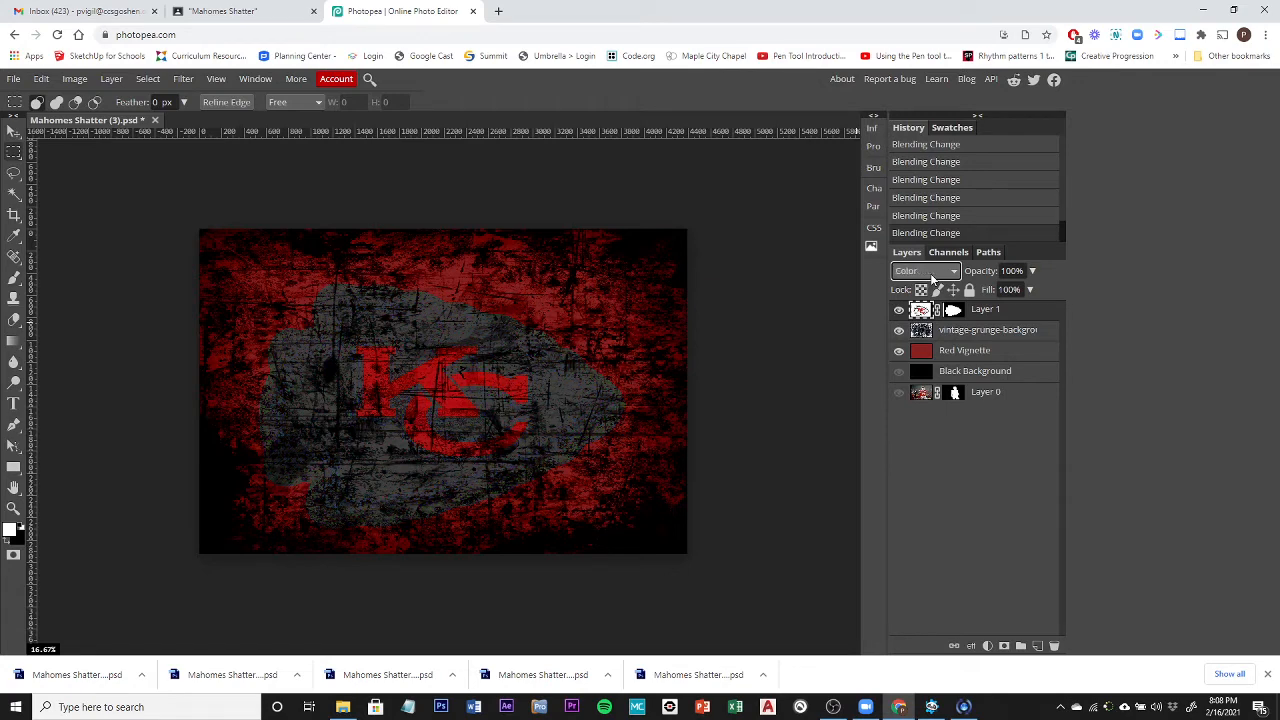
Step: Compare Subtract, Pin Light, Hard Light and Color Dodge on Layer 1, and settle on the Vivid Light blend mode
scroll(930, 273, up, 3)
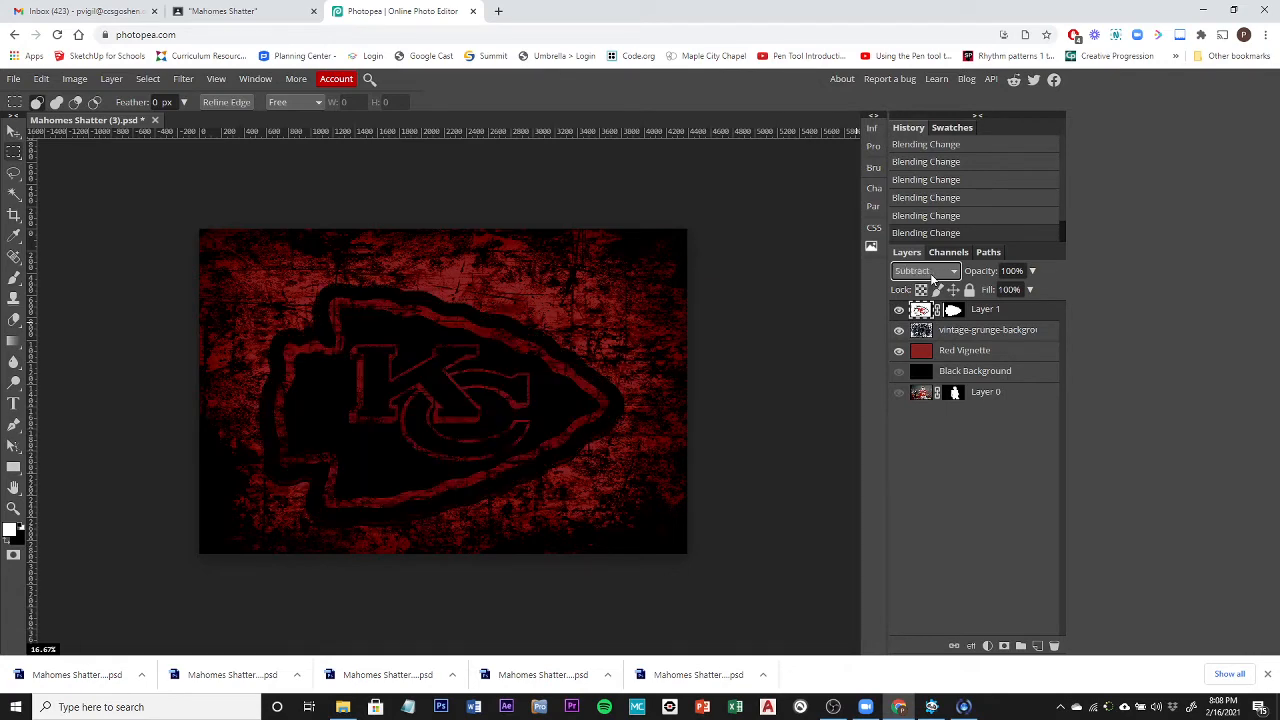
scroll(930, 273, up, 4)
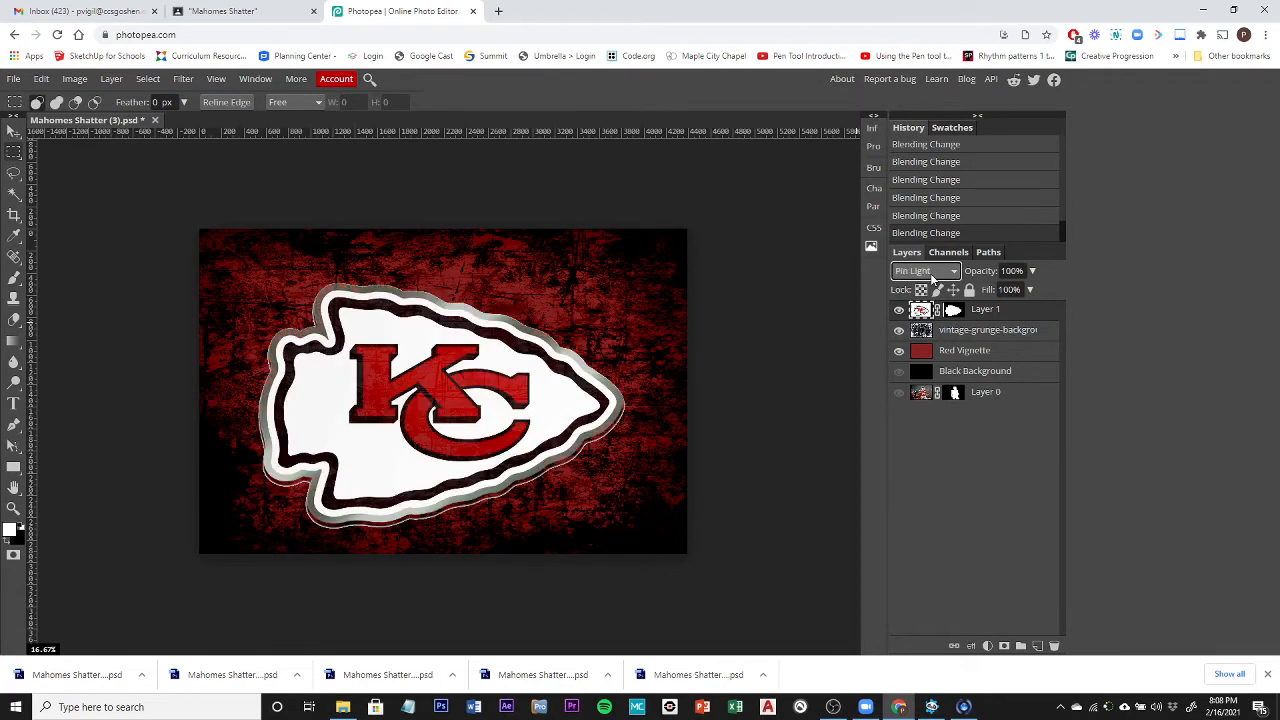
scroll(930, 273, up, 3)
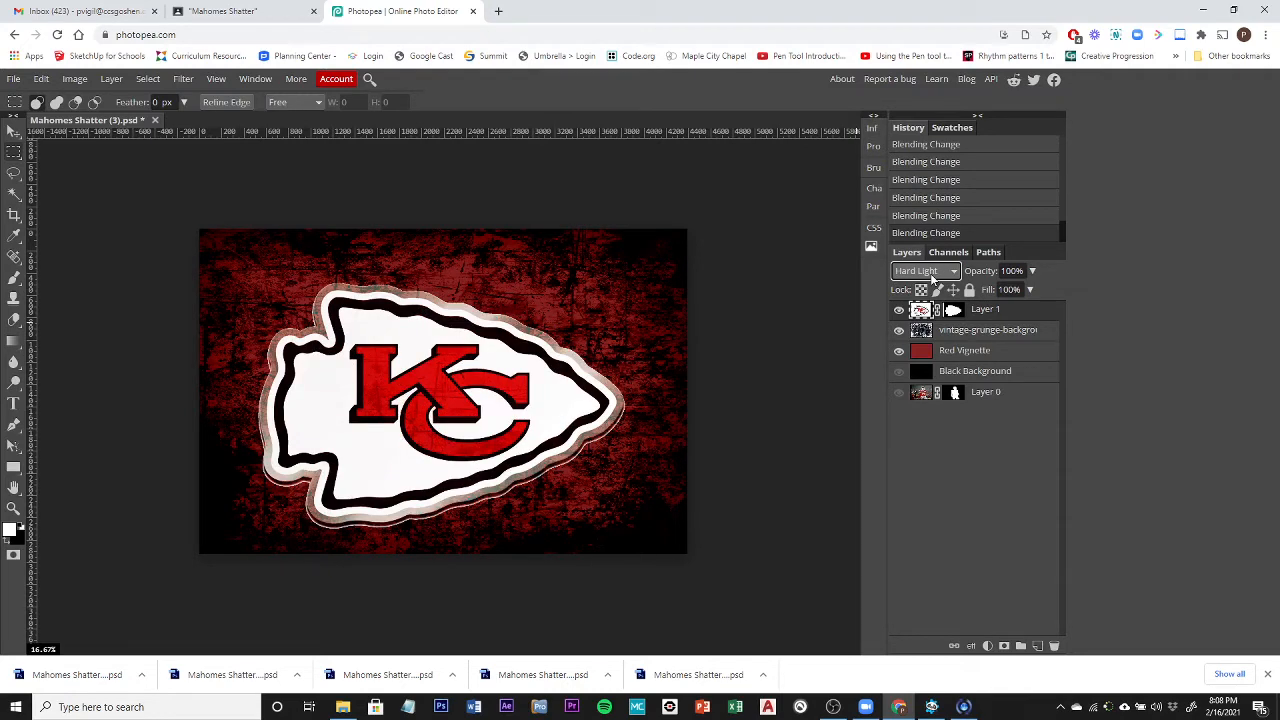
scroll(930, 273, down, 1)
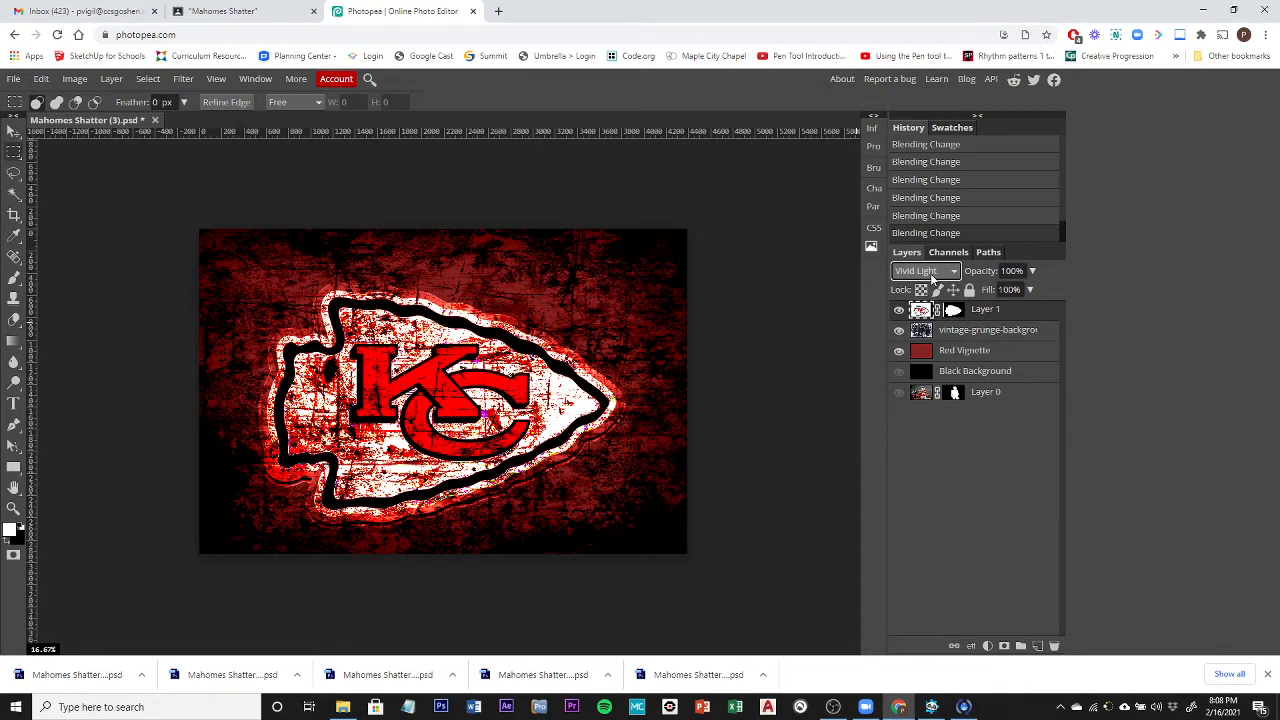
scroll(930, 273, up, 6)
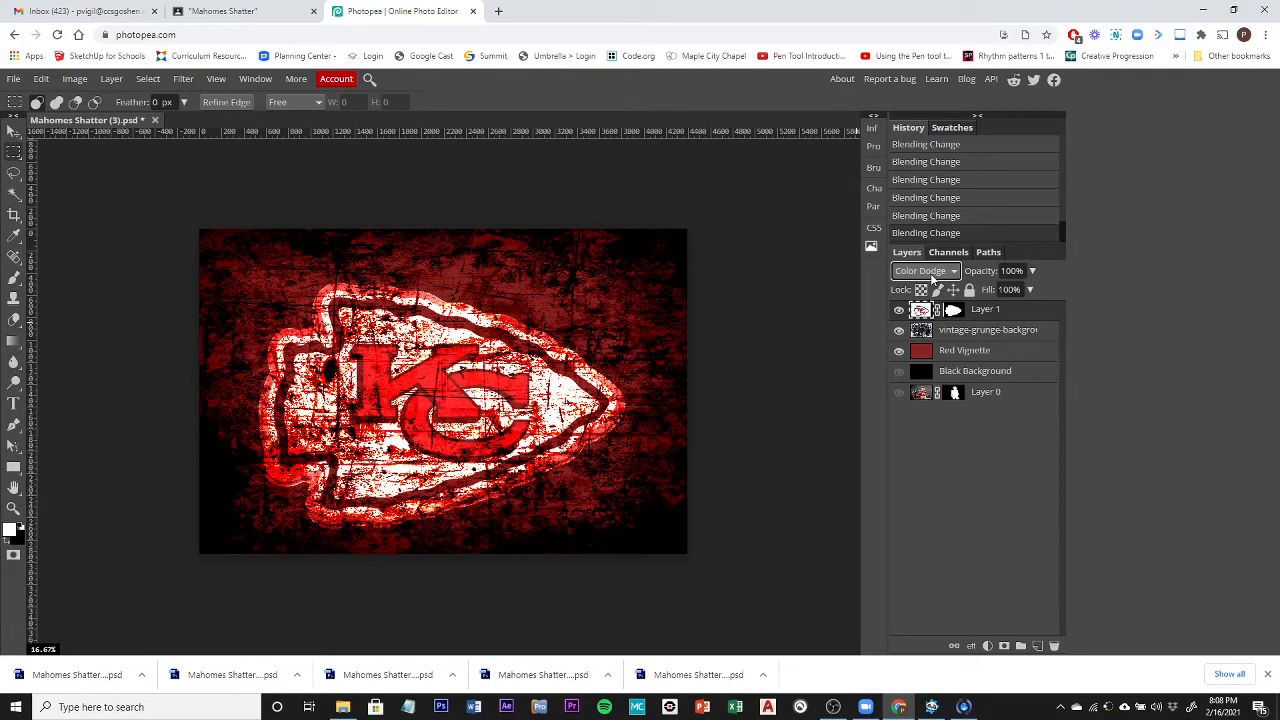
scroll(930, 273, down, 7)
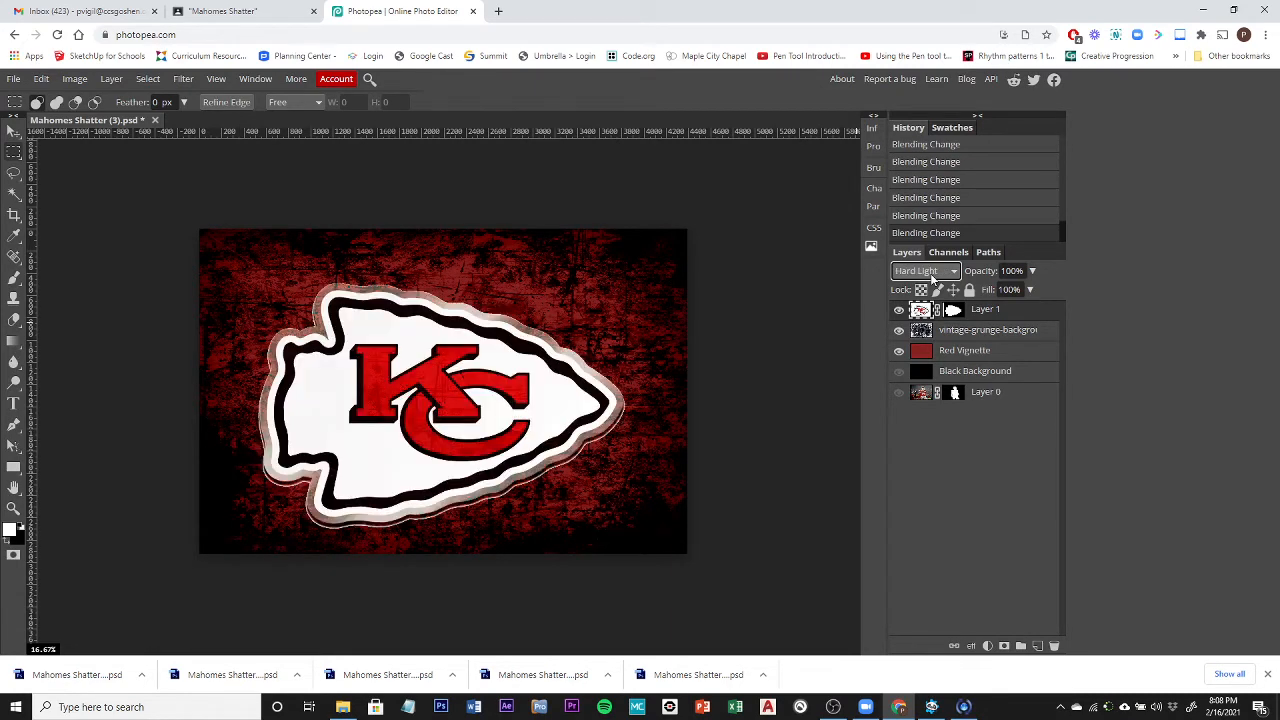
scroll(930, 273, up, 1)
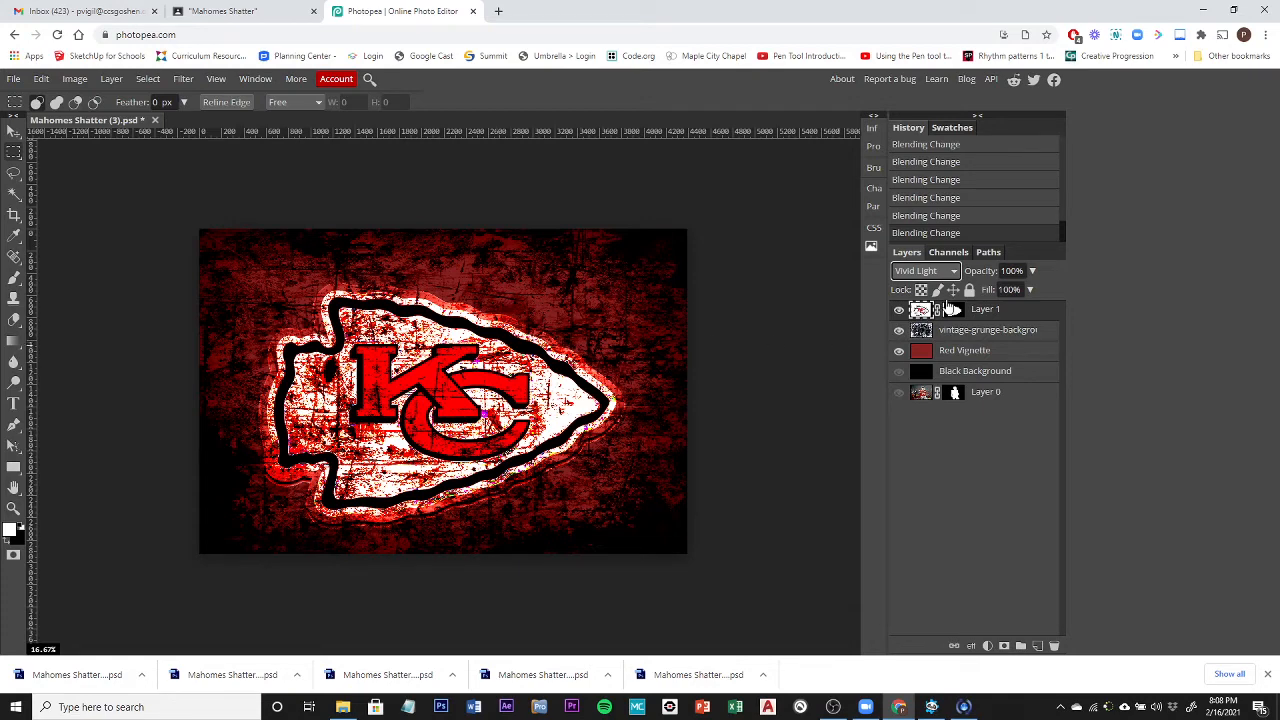
Step: Lower Layer 1's opacity to 53%
click(1033, 271)
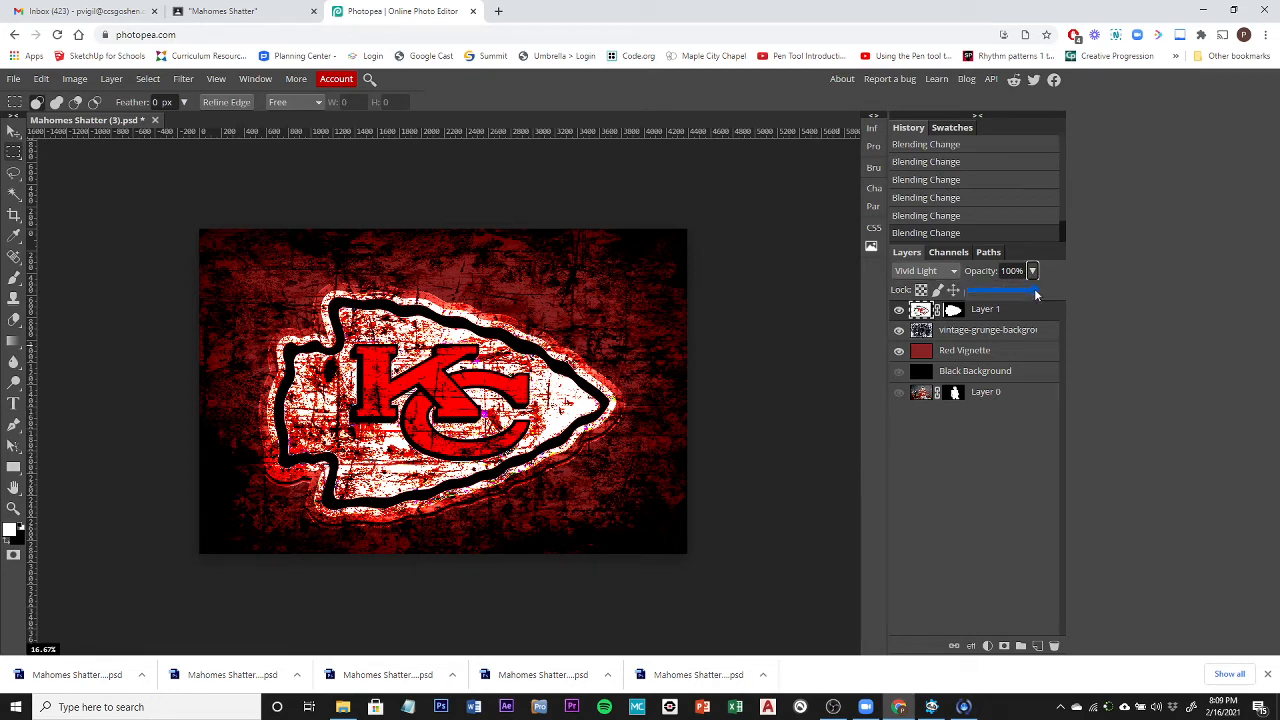
drag(1036, 297, 1005, 301)
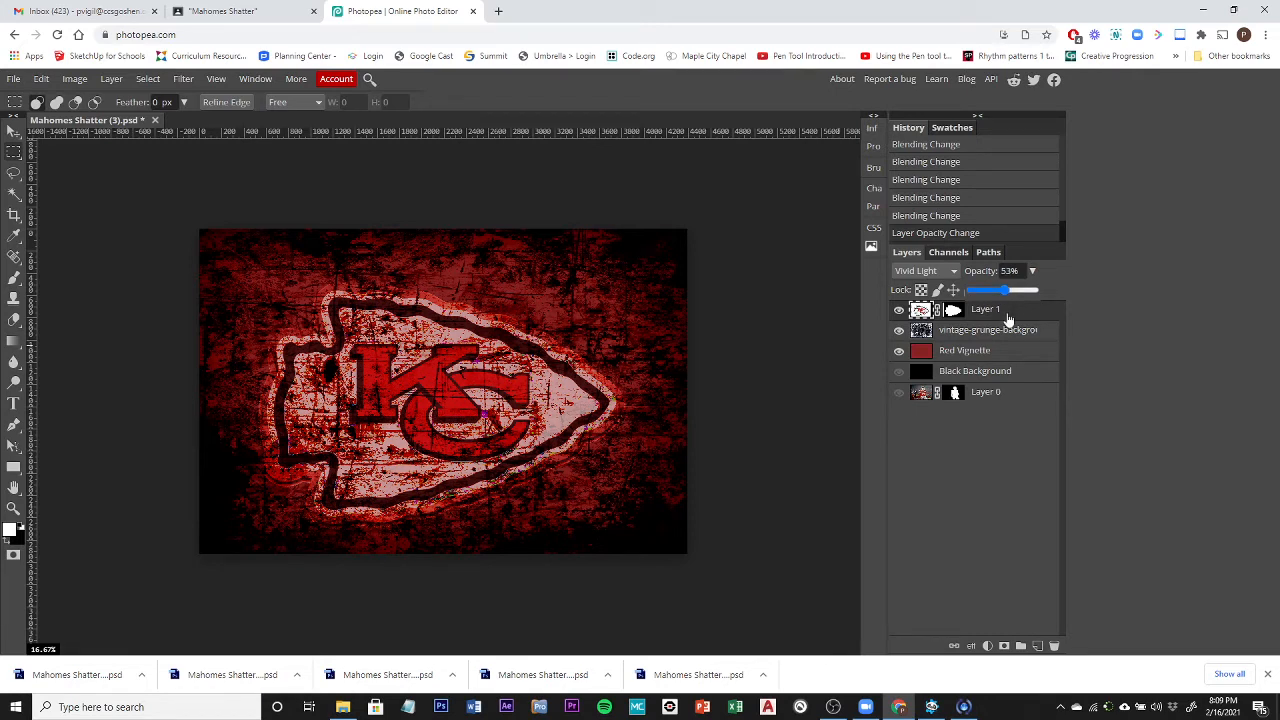
click(1011, 487)
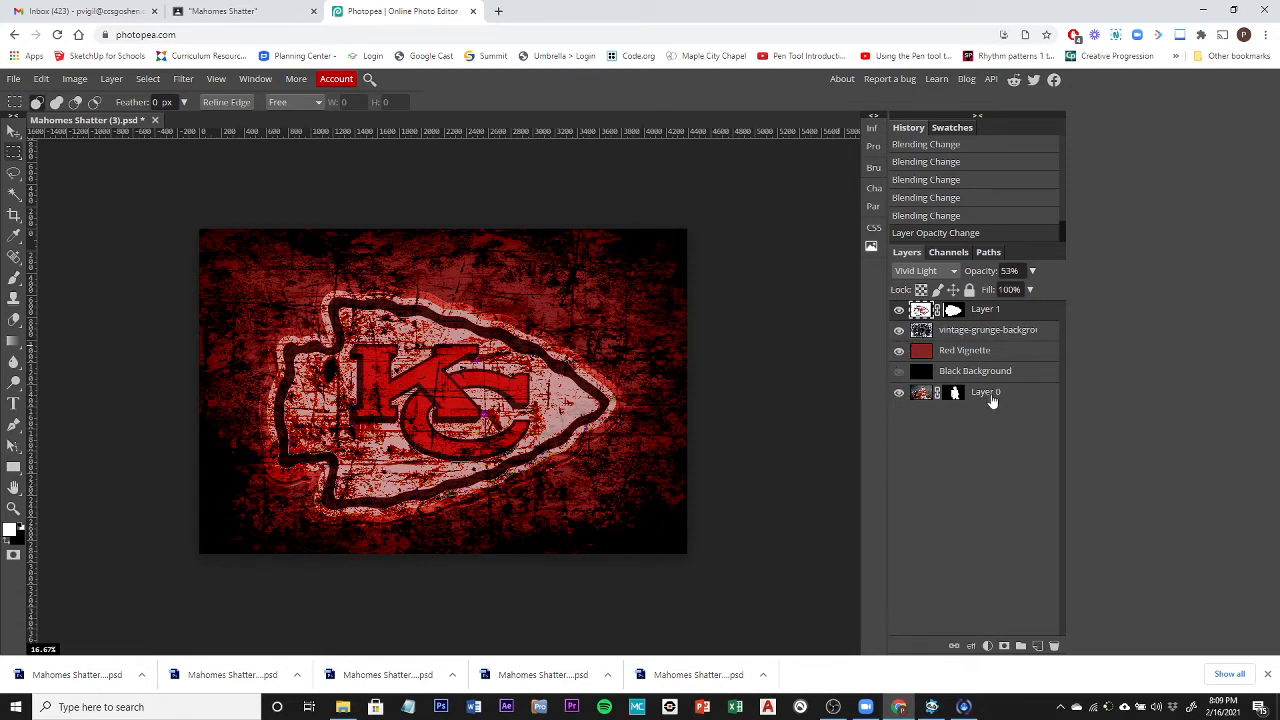
Step: Move the player cutout on Layer 0 to the top of the layer stack, and save the document as a PSD
drag(991, 398, 993, 311)
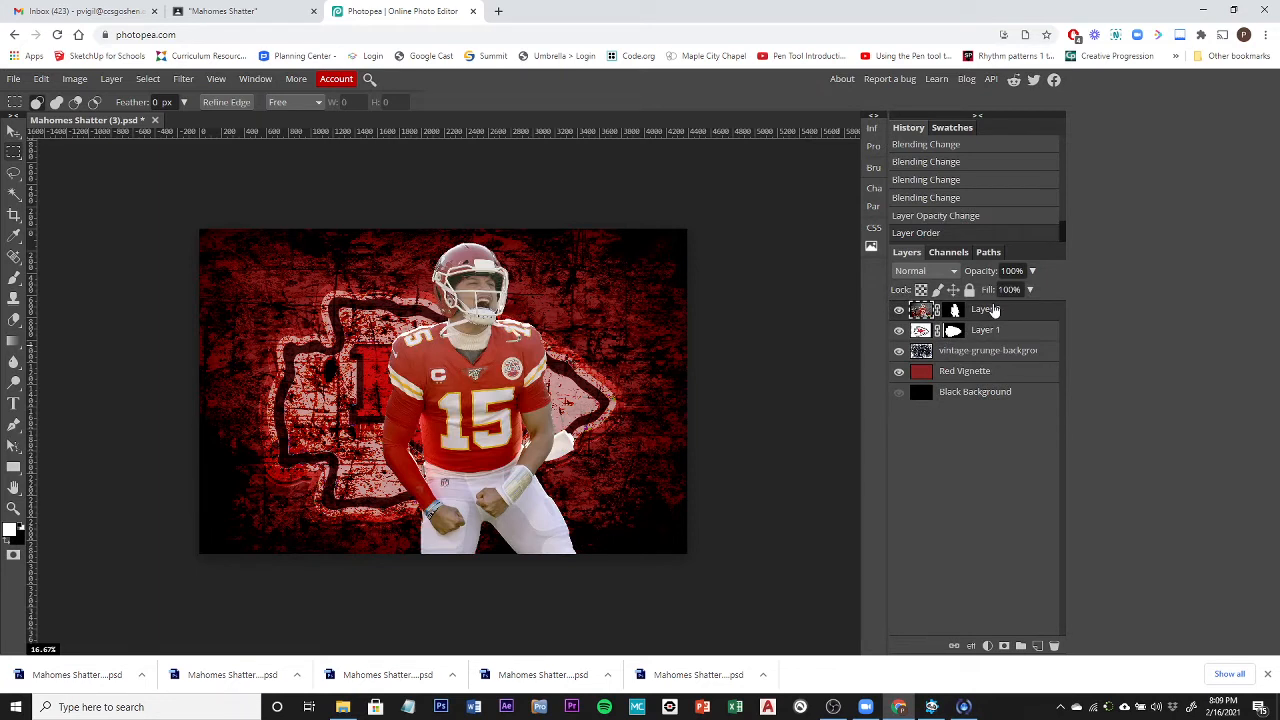
click(899, 371)
click(14, 79)
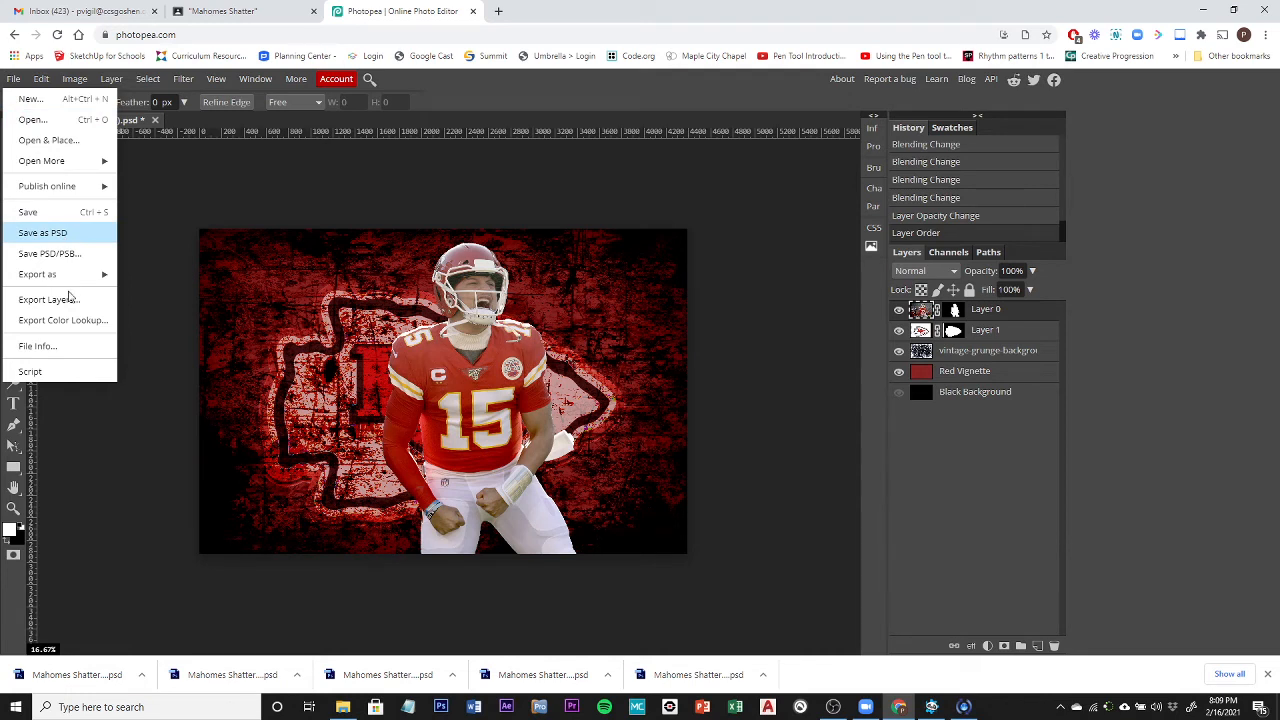
click(42, 232)
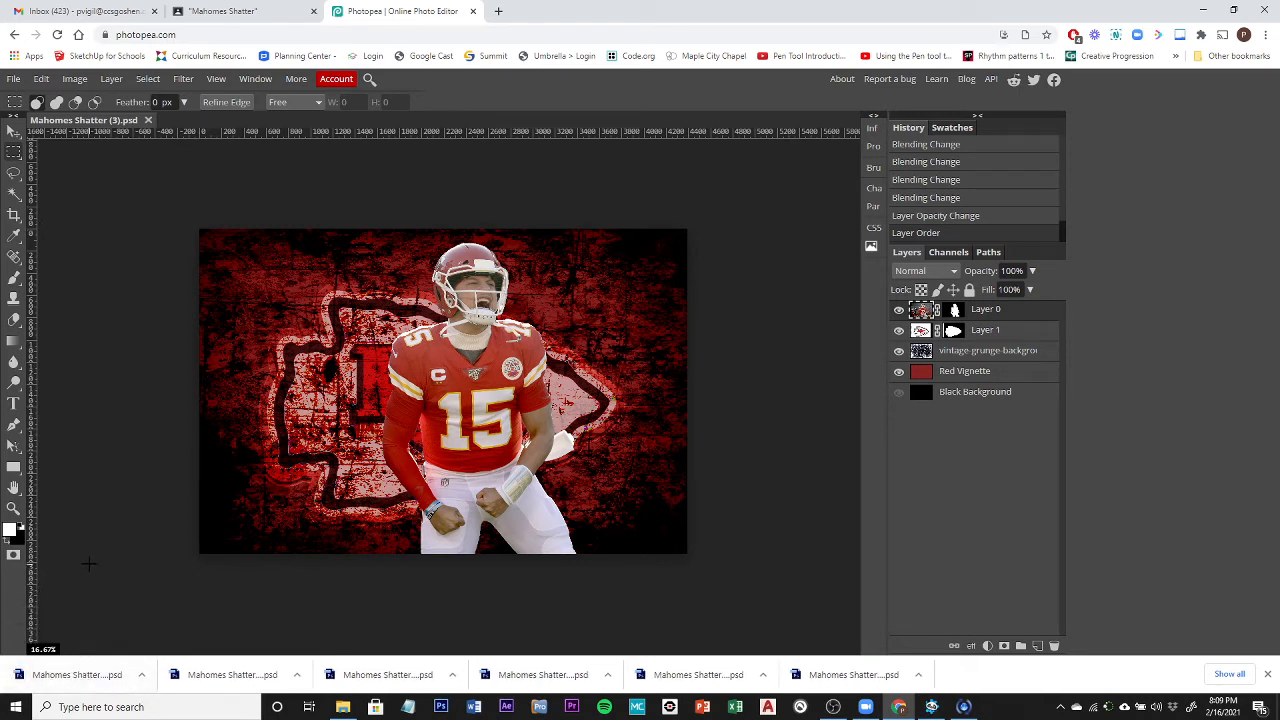
Step: Hide Layer 1, the vintage grunge layer and the Red Vignette layer so only the player cutout shows
click(899, 331)
click(899, 351)
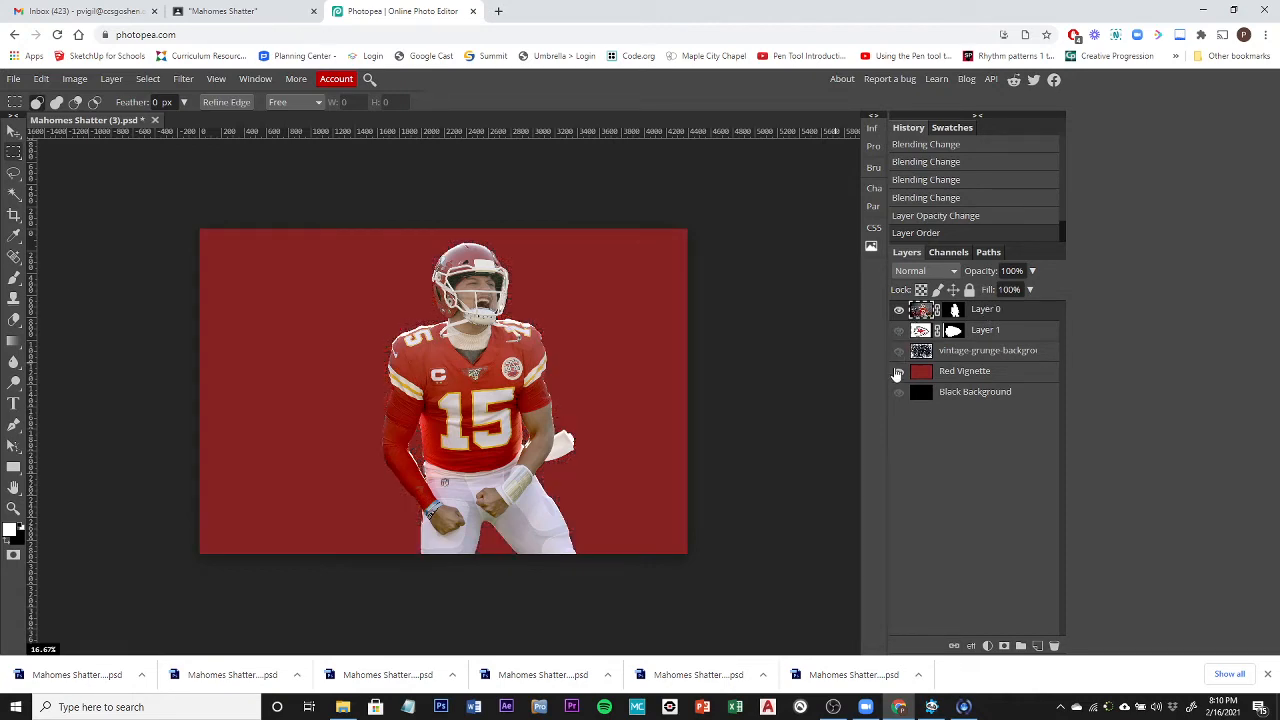
click(899, 372)
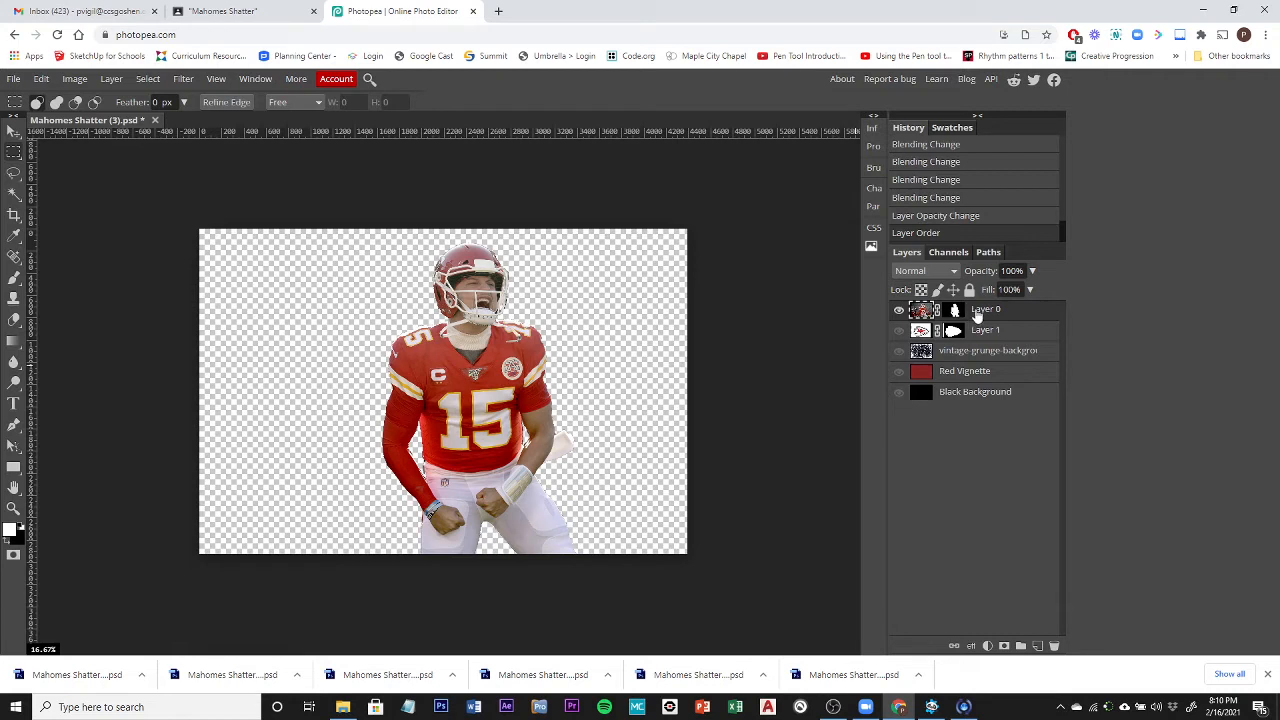
Step: Duplicate Layer 0 with its mask
right_click(978, 314)
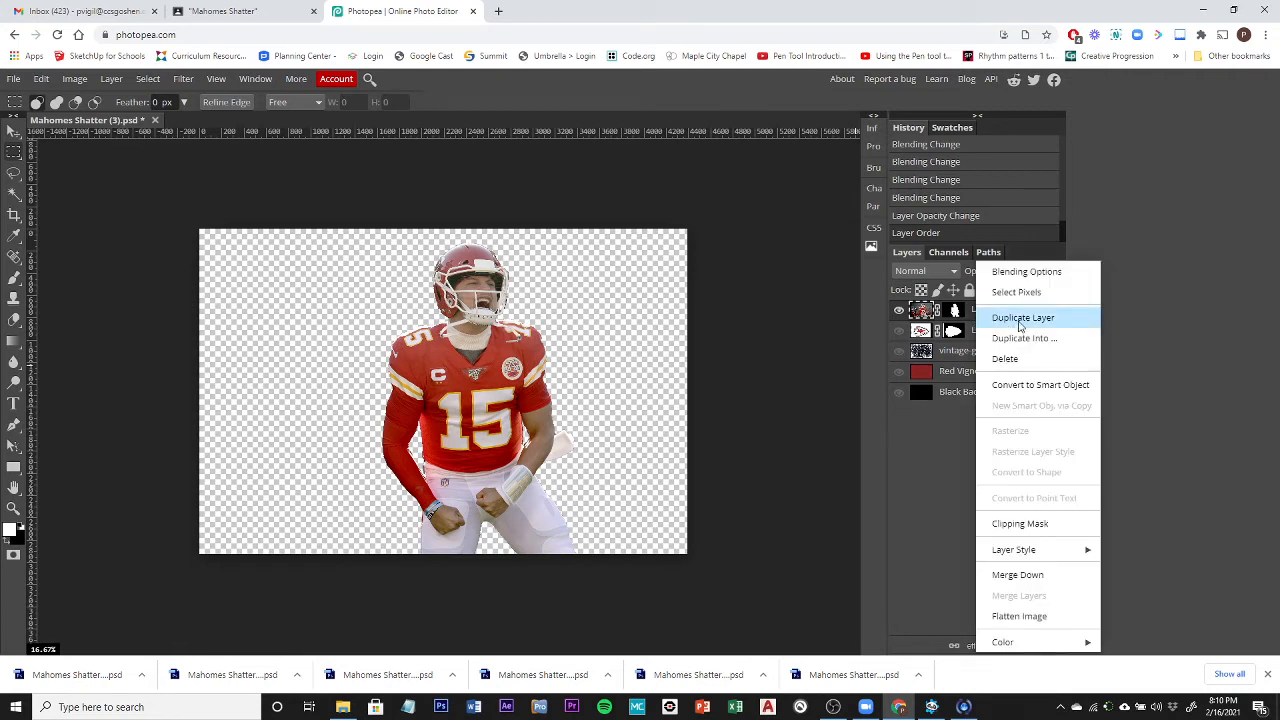
click(966, 312)
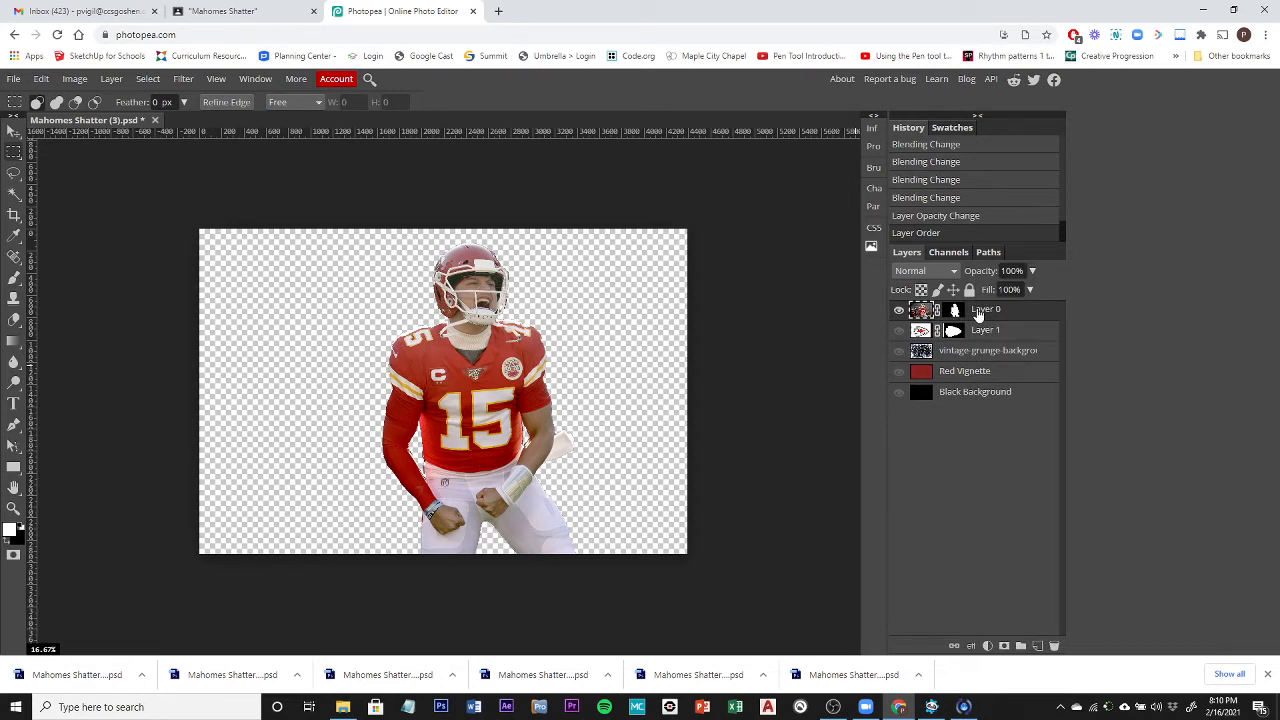
key(ctrl+j)
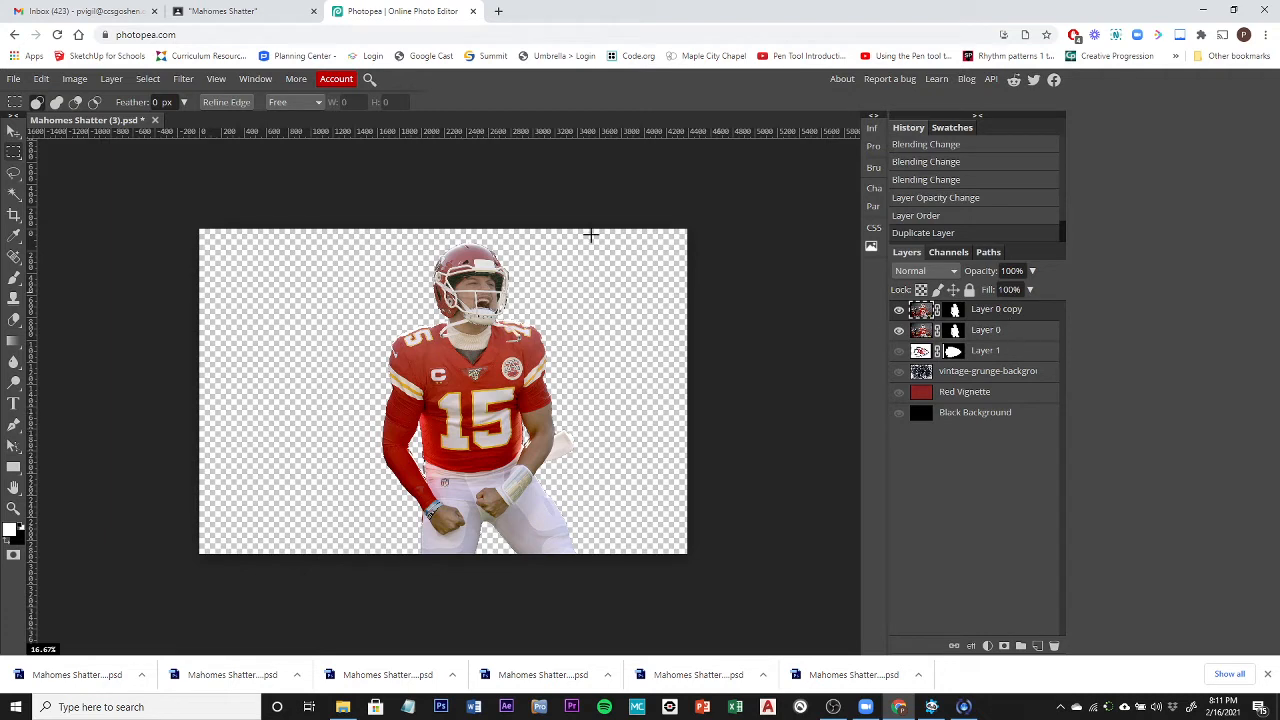
Step: Apply a High Pass filter with a 5 px radius to Layer 0 copy
click(183, 79)
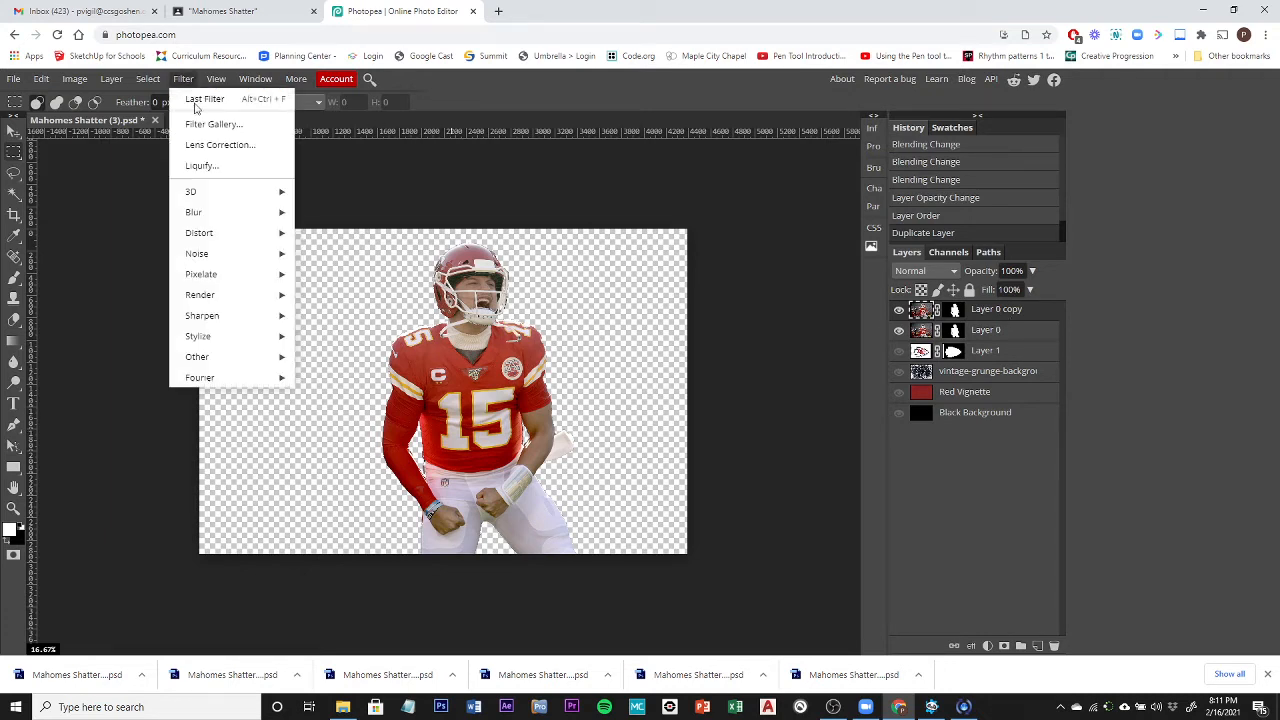
mouse_move(250, 360)
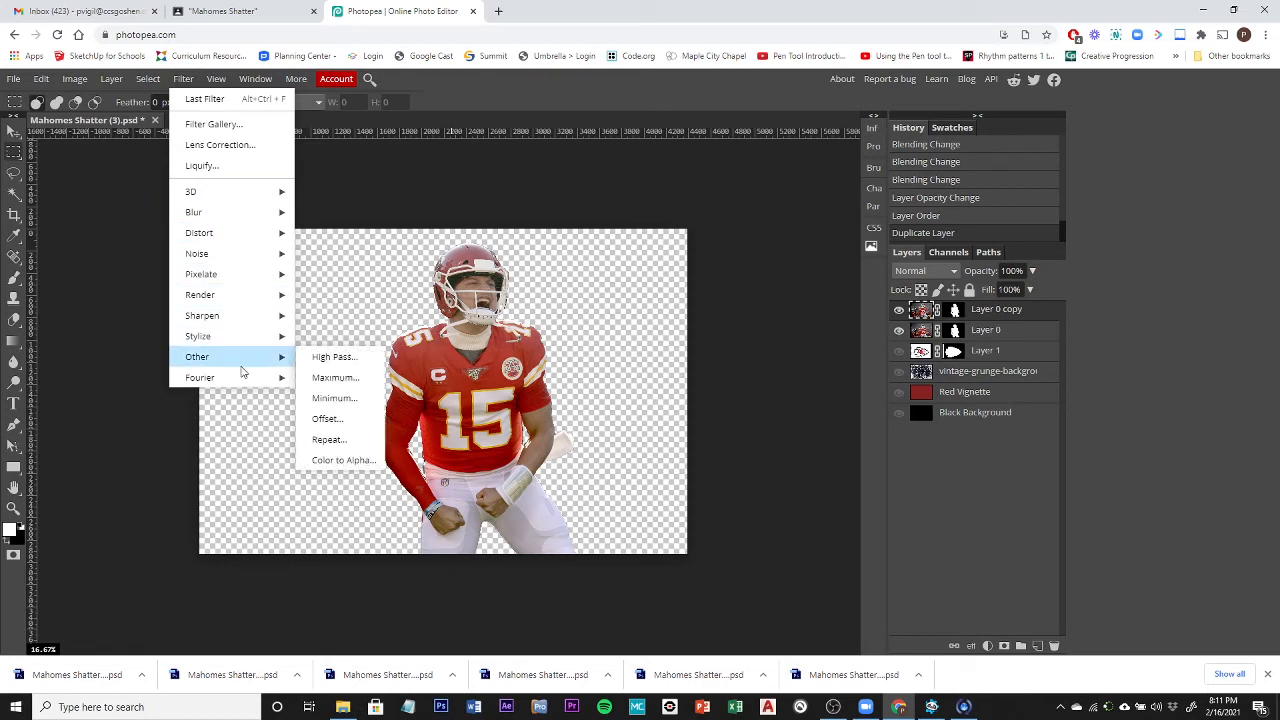
click(328, 358)
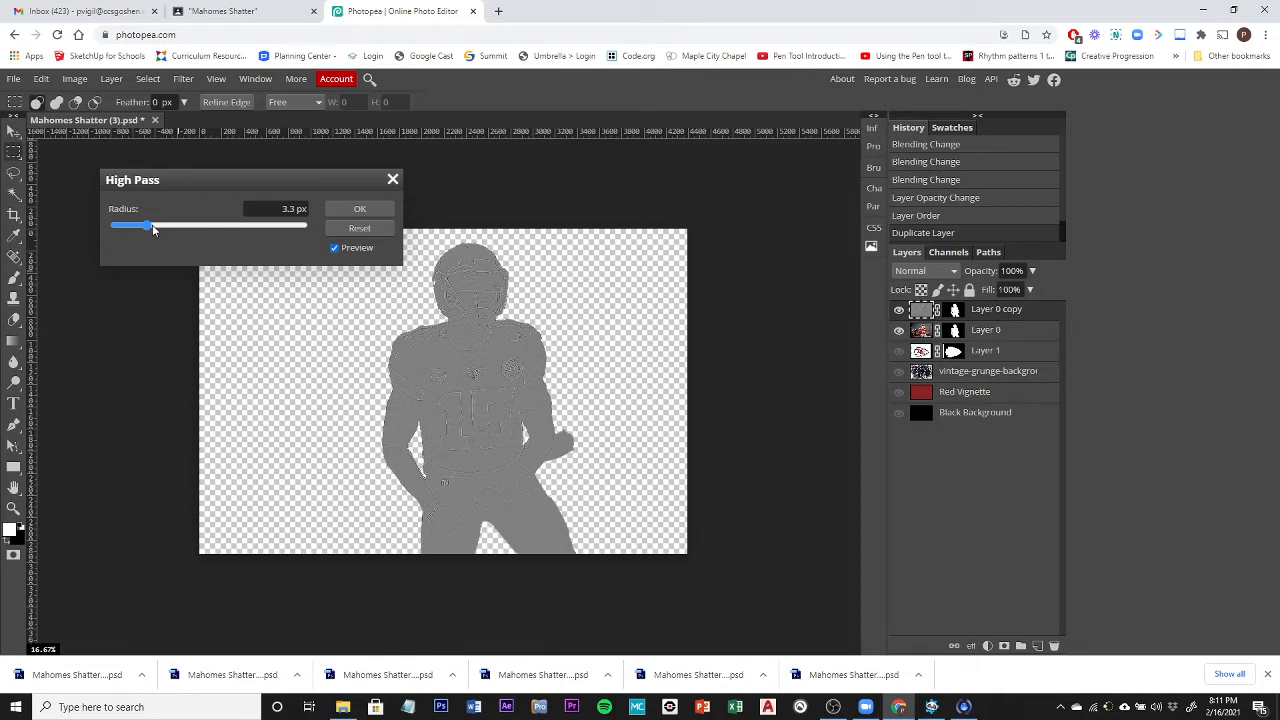
drag(149, 226, 260, 226)
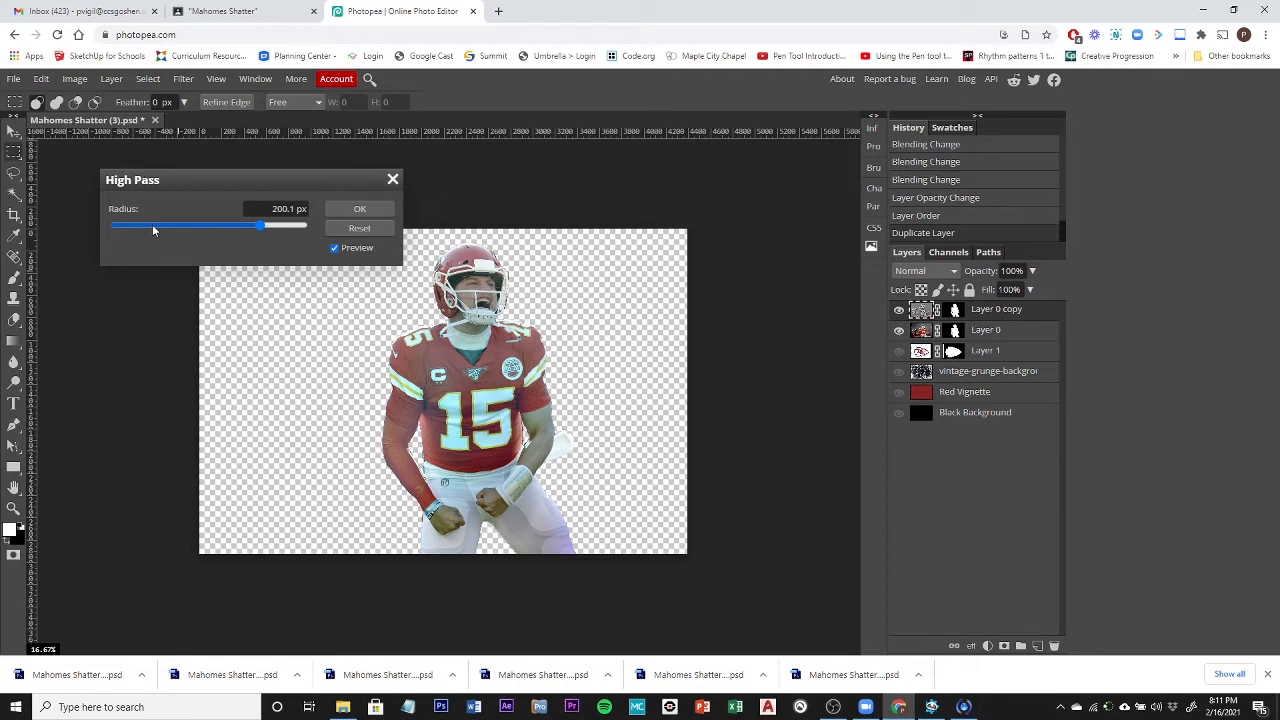
click(153, 227)
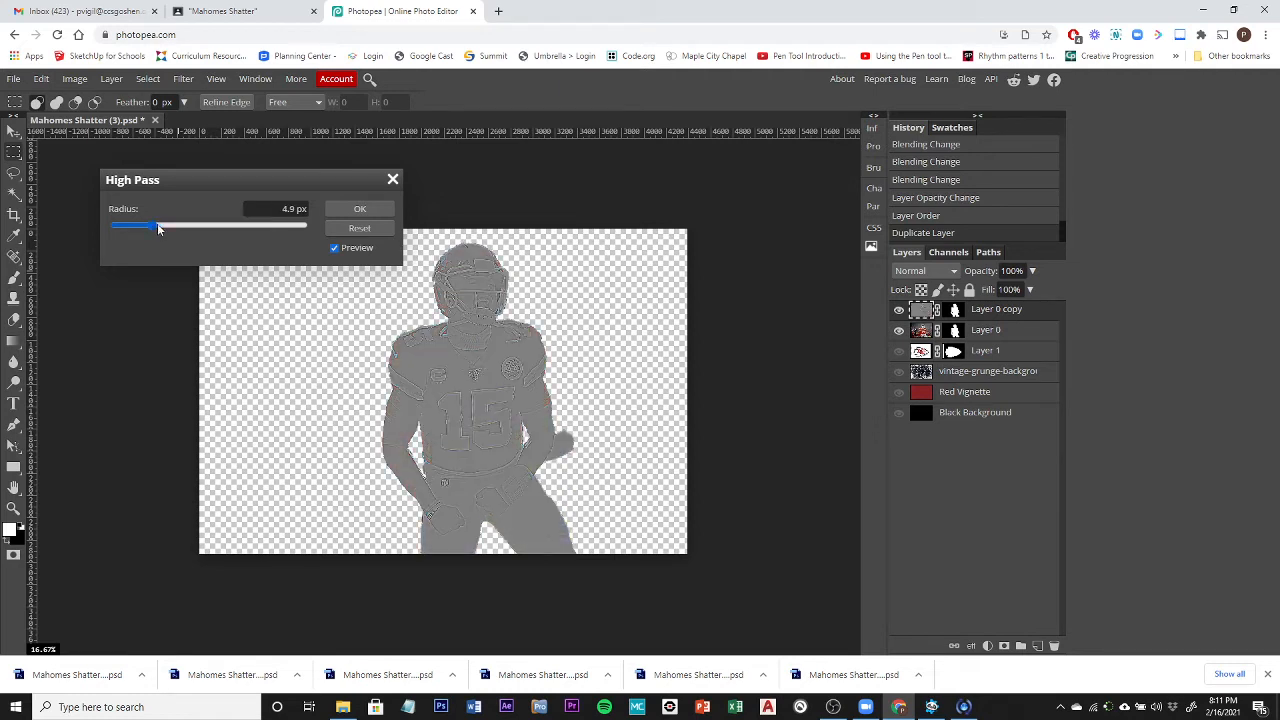
click(291, 208)
double_click(291, 208)
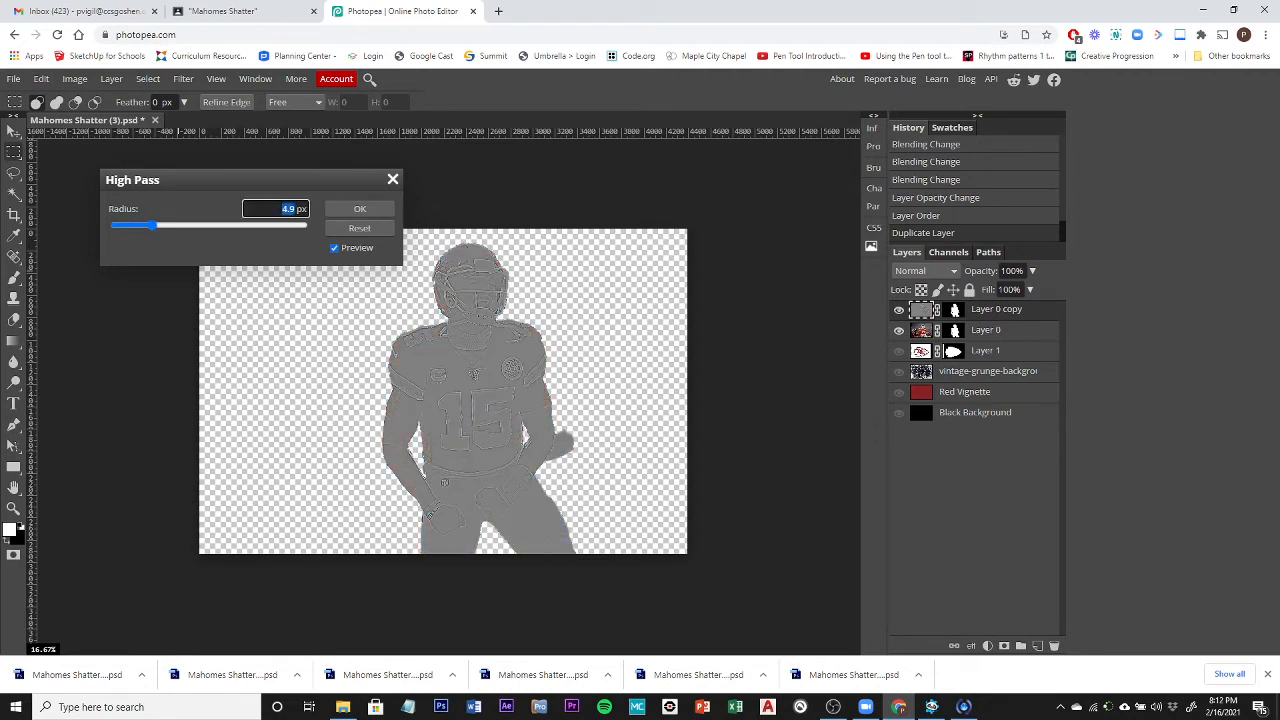
text(5)
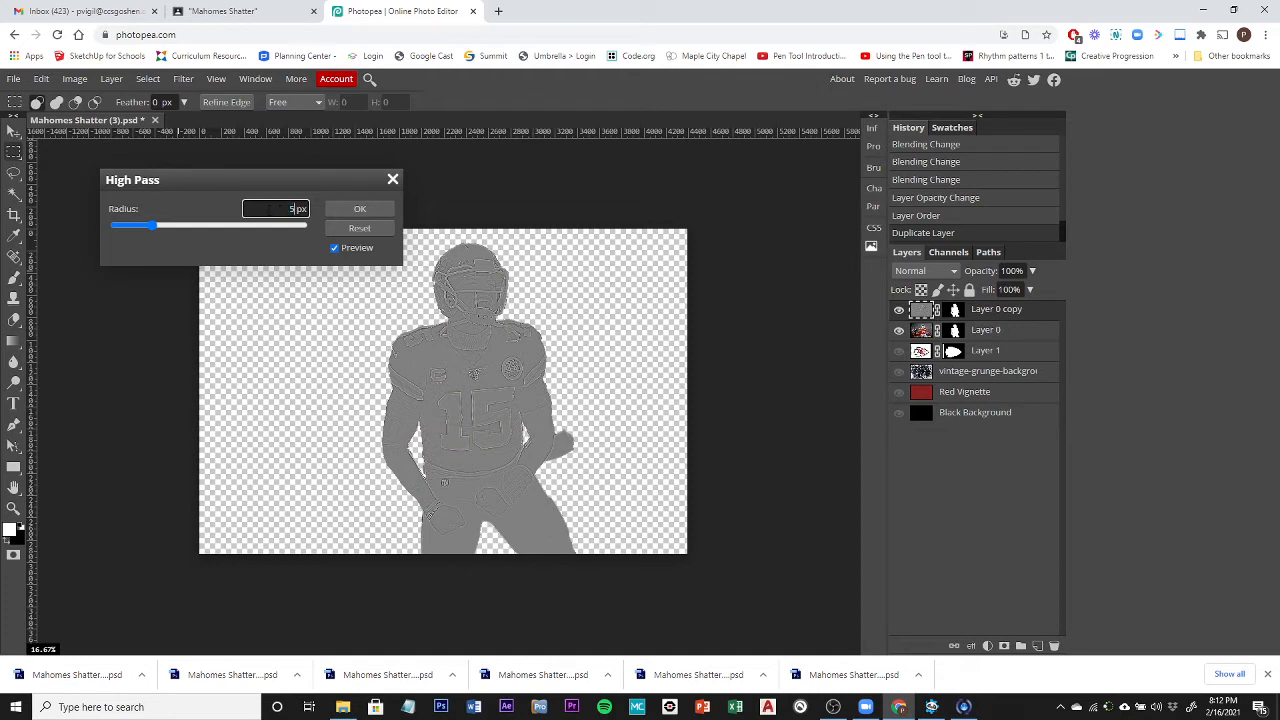
click(358, 210)
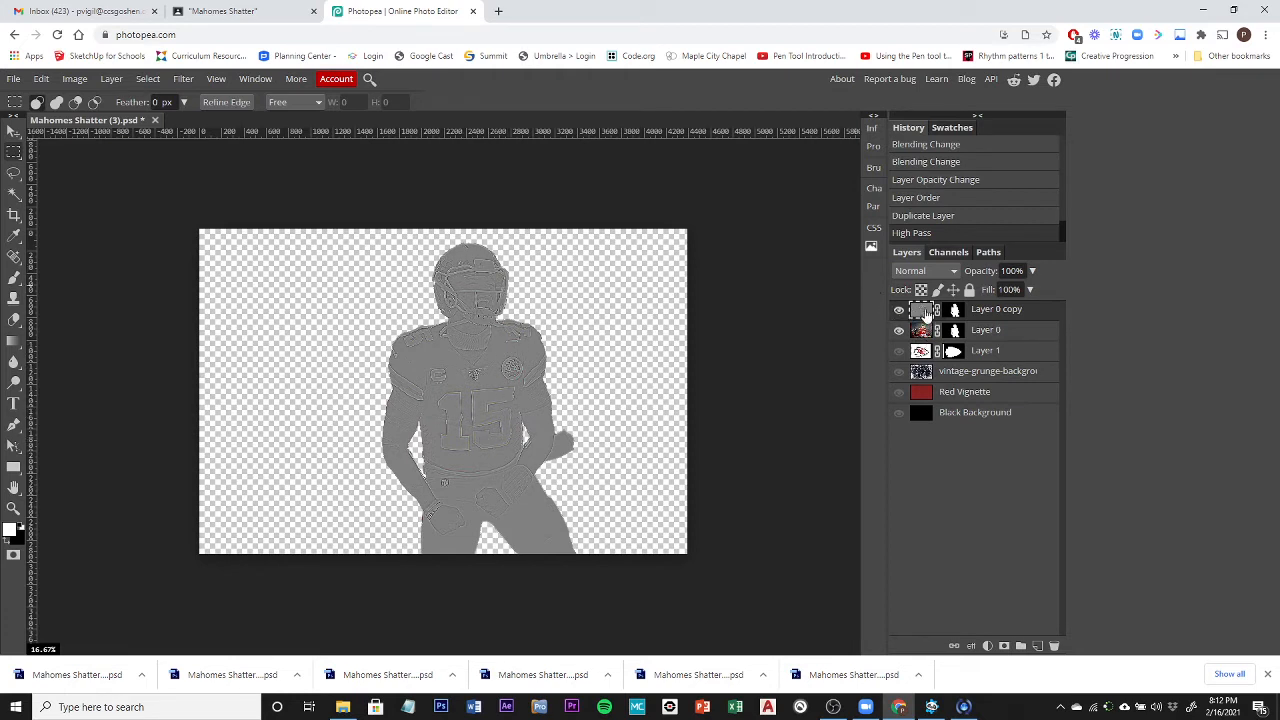
Step: Set the blend mode of Layer 0 copy to Overlay
click(922, 271)
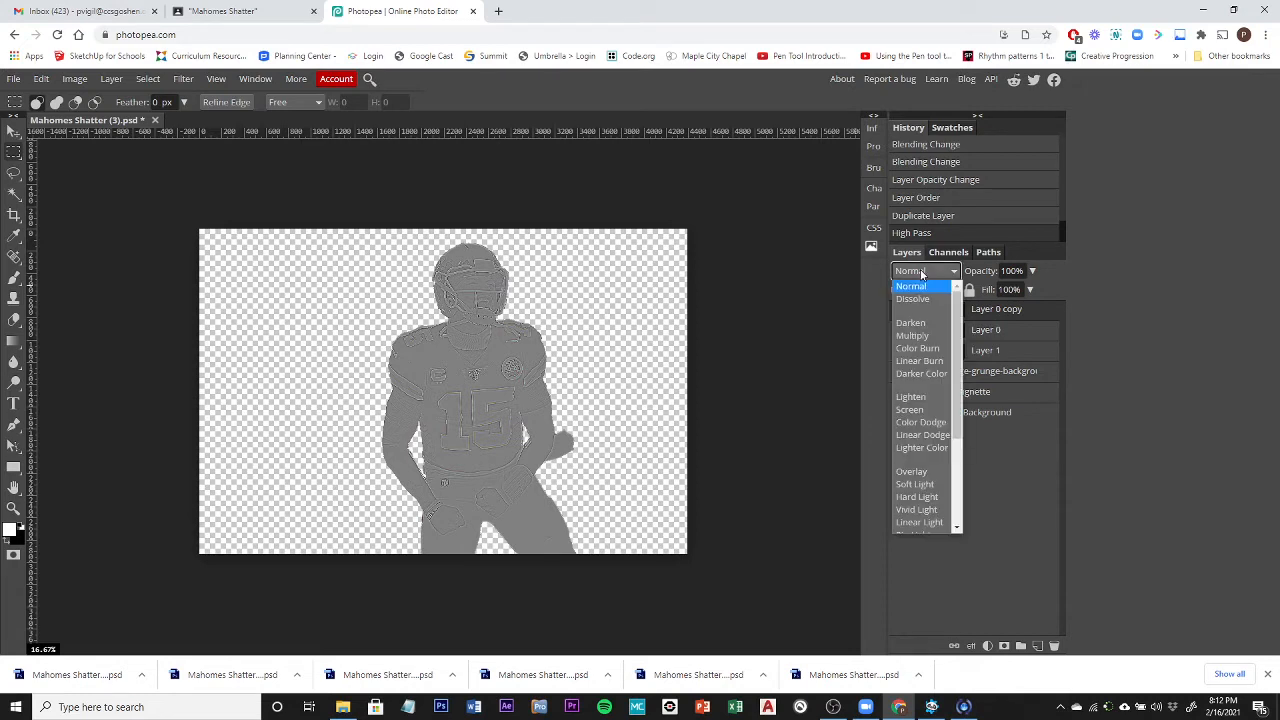
click(910, 474)
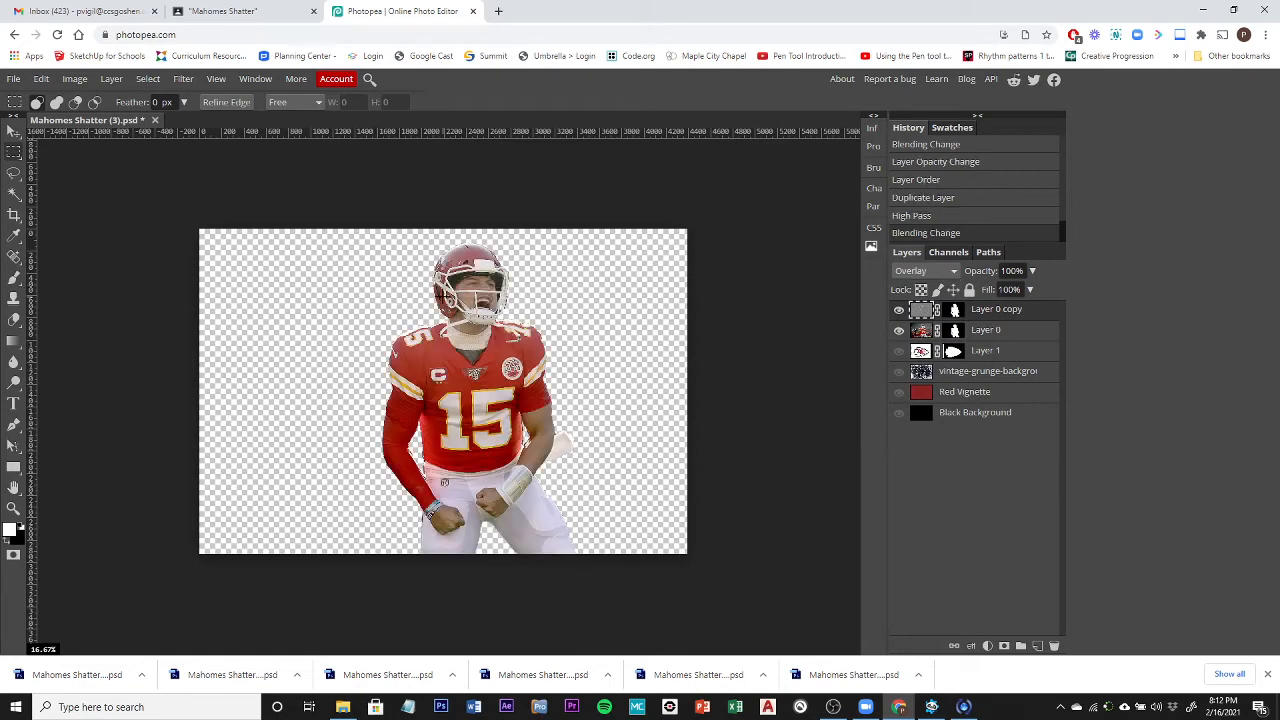
scroll(443, 297, up, 1)
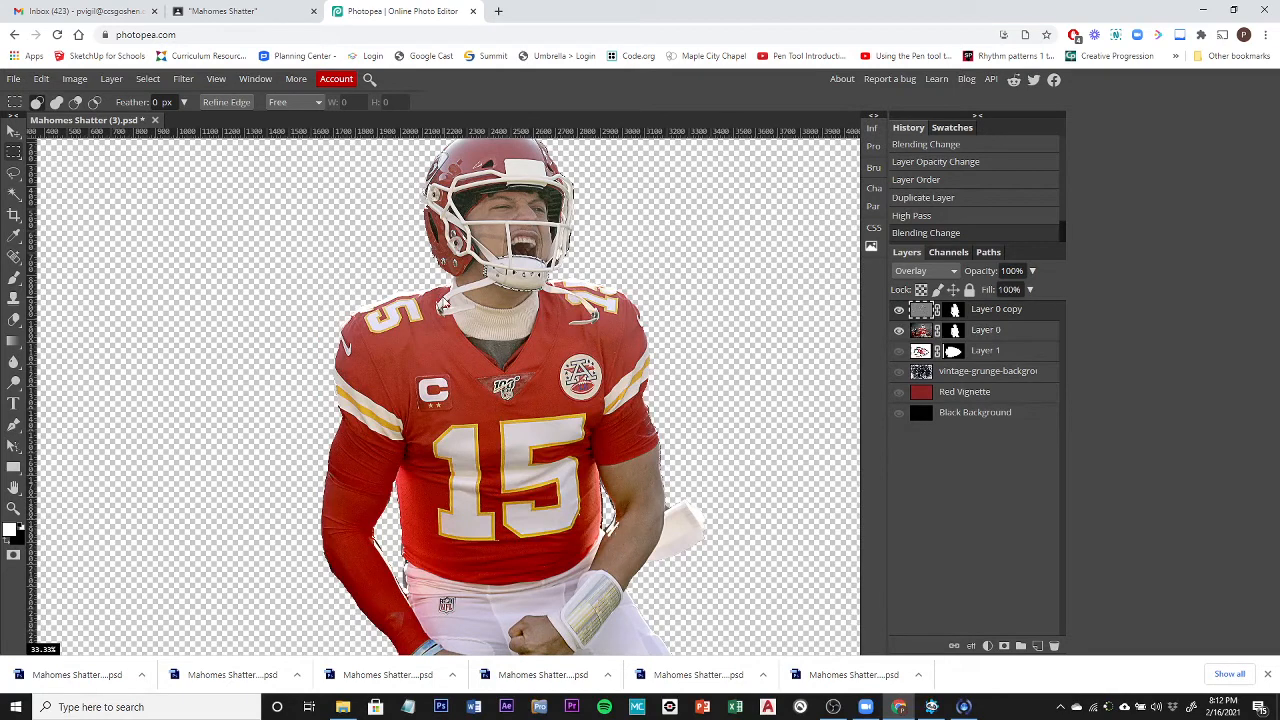
Step: Compare the player's sharpness with Layer 0 copy hidden and shown
click(899, 311)
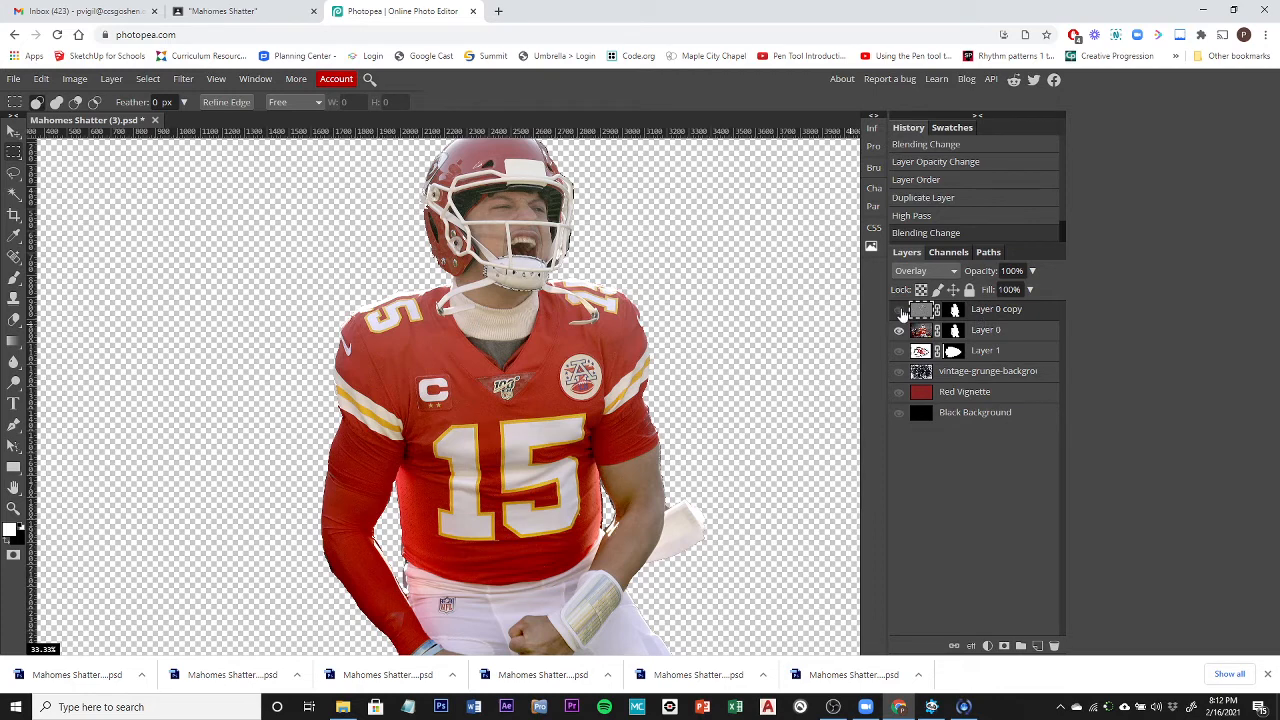
click(900, 312)
click(900, 311)
click(900, 311)
click(900, 311)
click(900, 311)
click(900, 311)
click(900, 311)
click(900, 311)
click(900, 311)
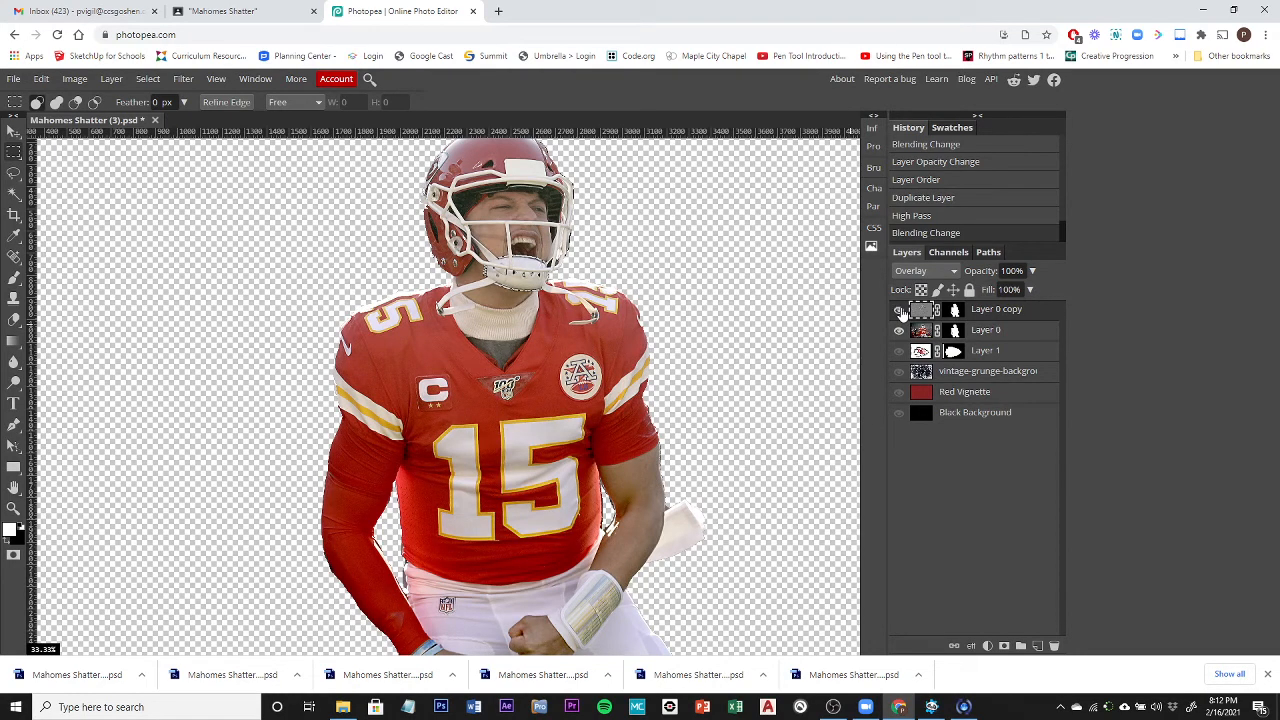
Step: Duplicate the original Layer 0 and apply a High Pass filter with a 35 px radius to the duplicate
click(996, 332)
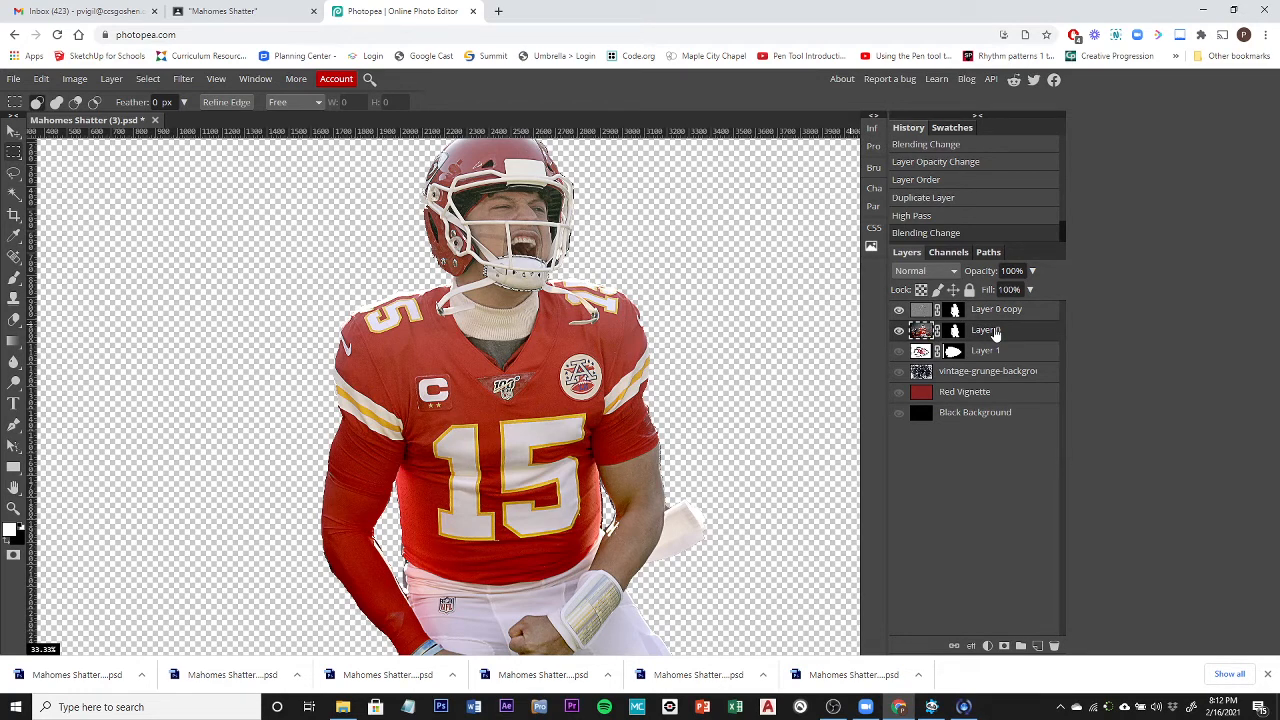
key(ctrl+j)
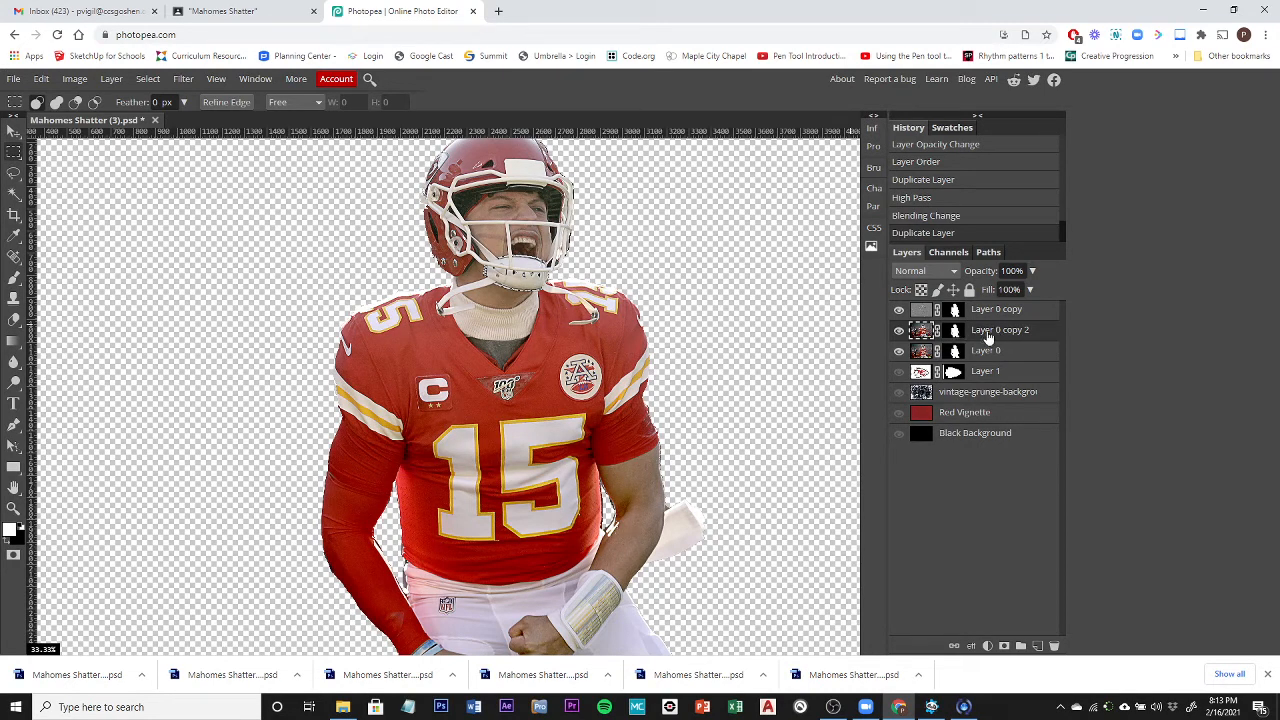
click(184, 80)
mouse_move(227, 358)
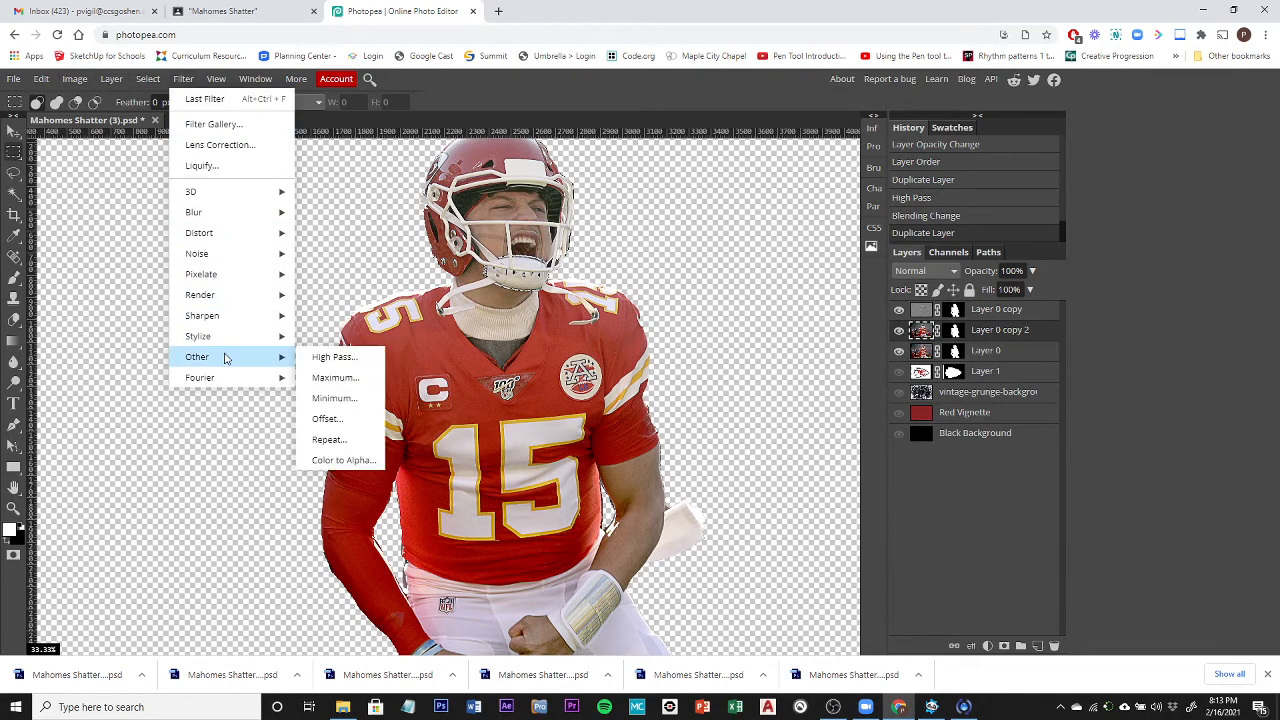
click(345, 361)
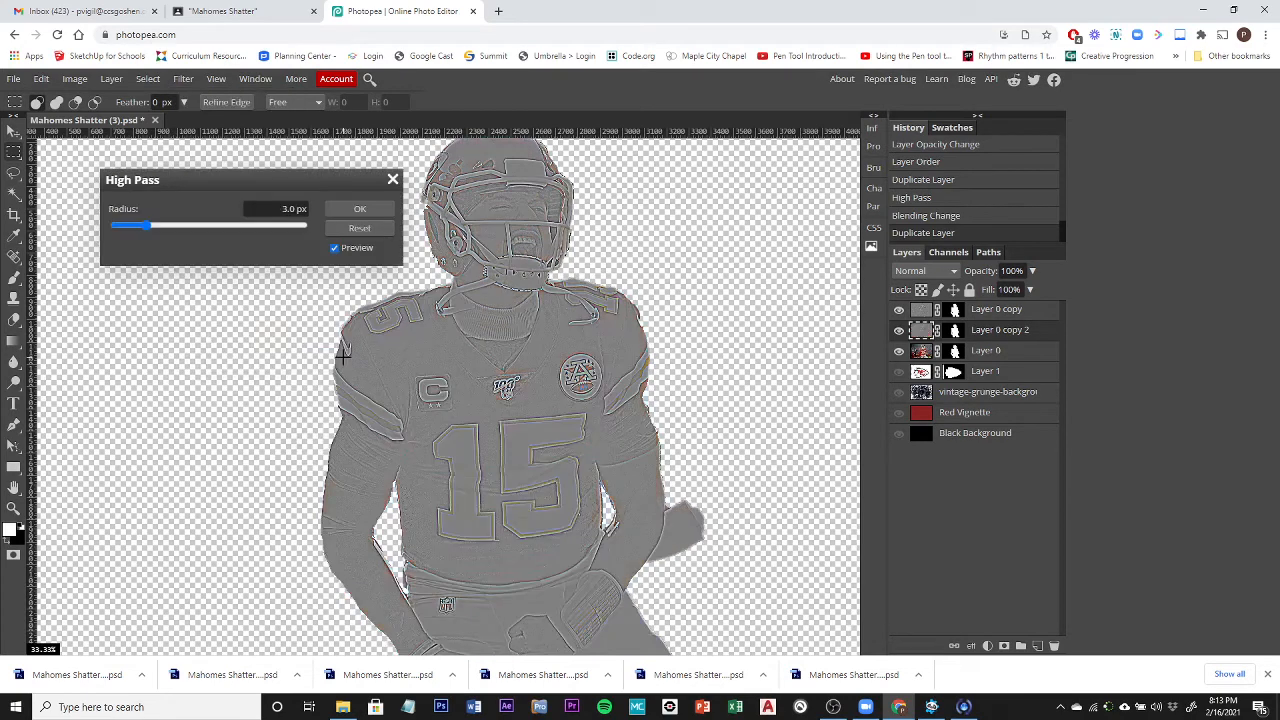
click(192, 226)
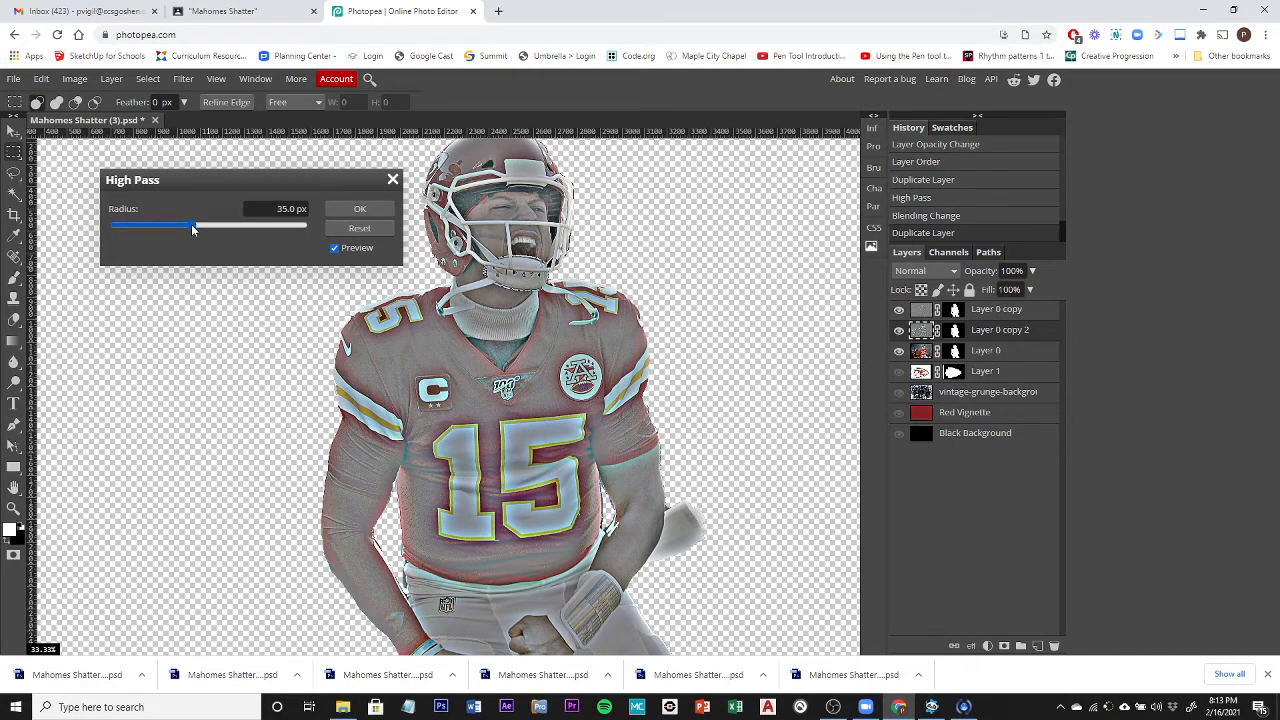
click(358, 209)
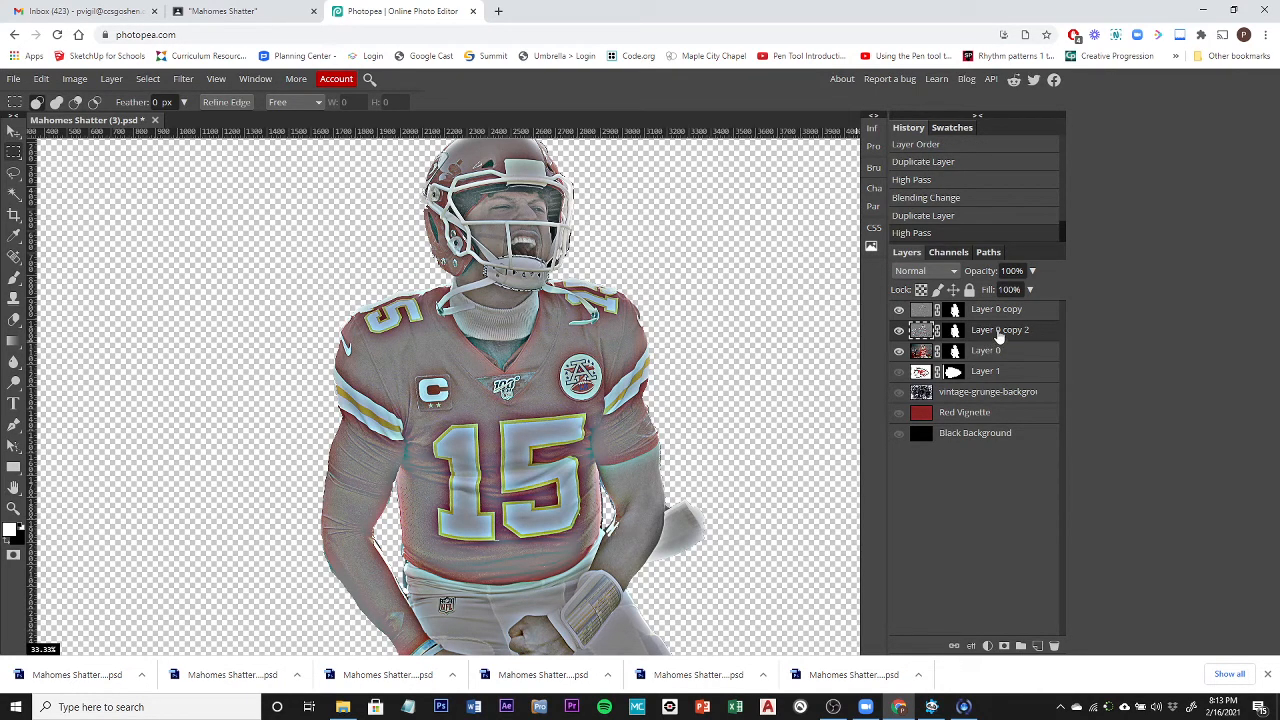
Step: Set Layer 0 copy 2 to Overlay blending and compare the player with and without it
click(934, 272)
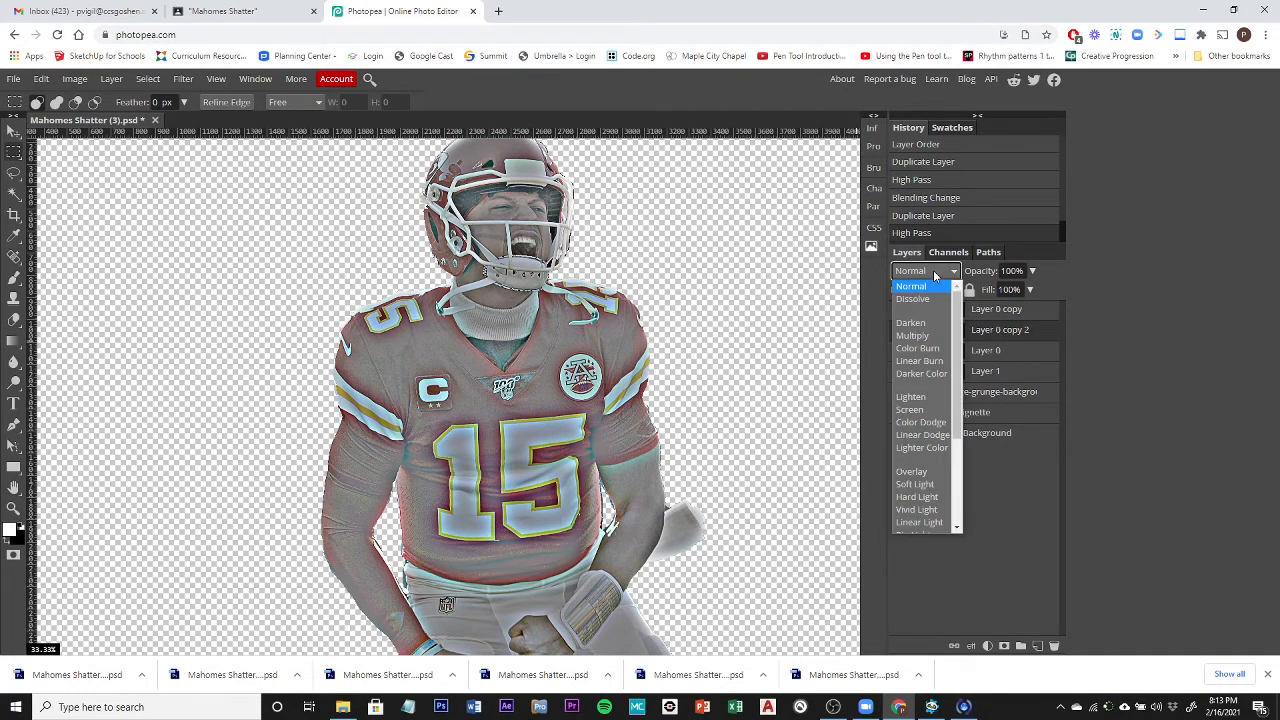
click(913, 471)
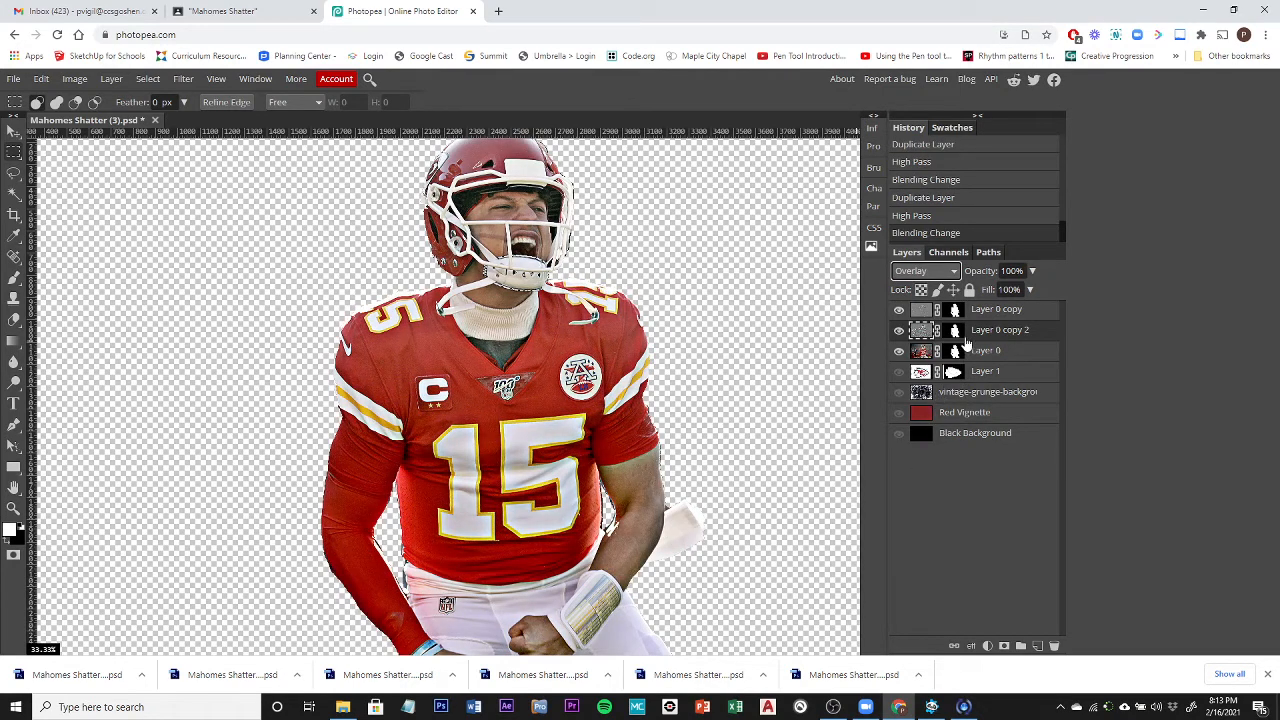
click(898, 331)
click(898, 331)
click(898, 331)
click(898, 331)
click(898, 331)
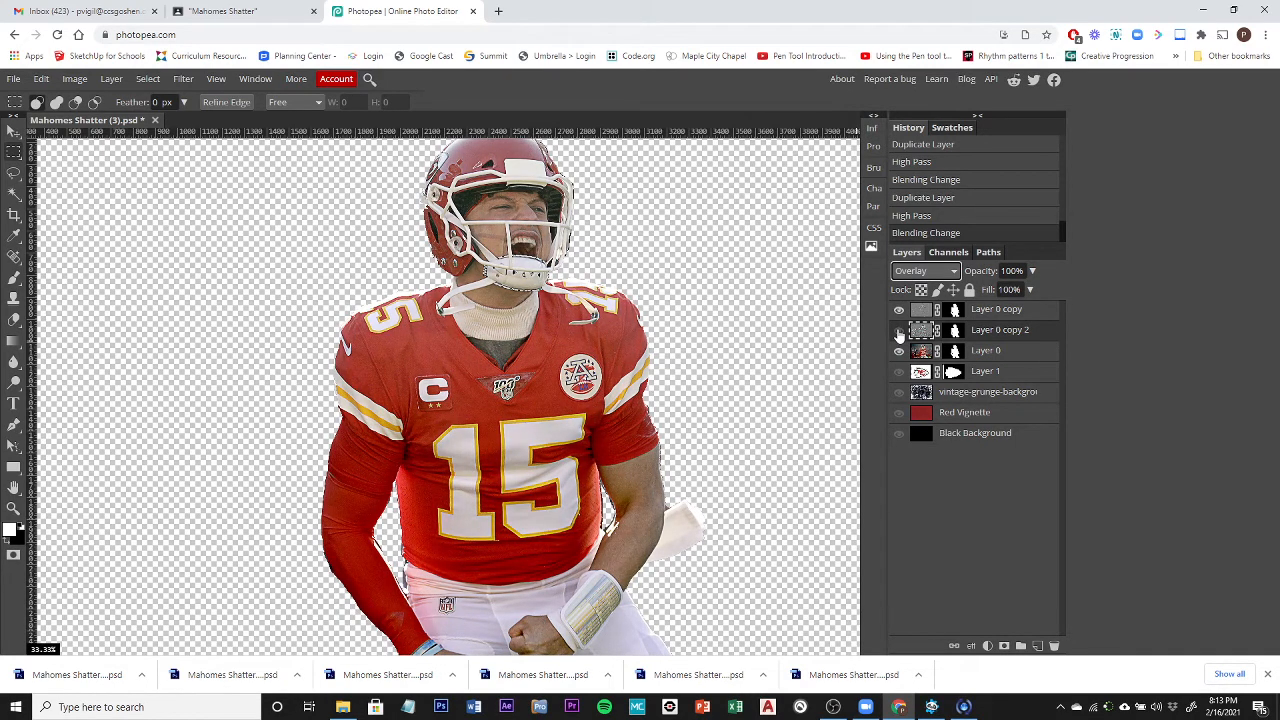
click(898, 331)
click(898, 333)
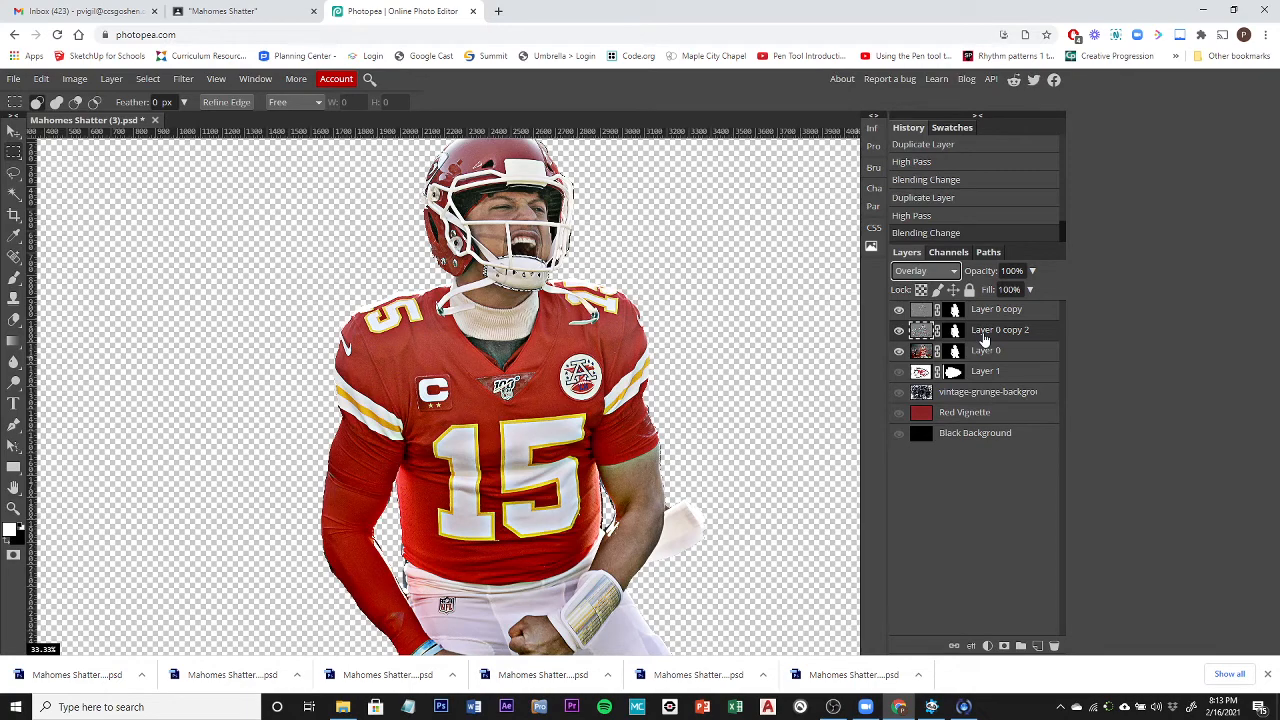
Step: Duplicate the Overlay-blended Layer 0 copy 2 twice to intensify the High Pass effect on the player
key(ctrl+j)
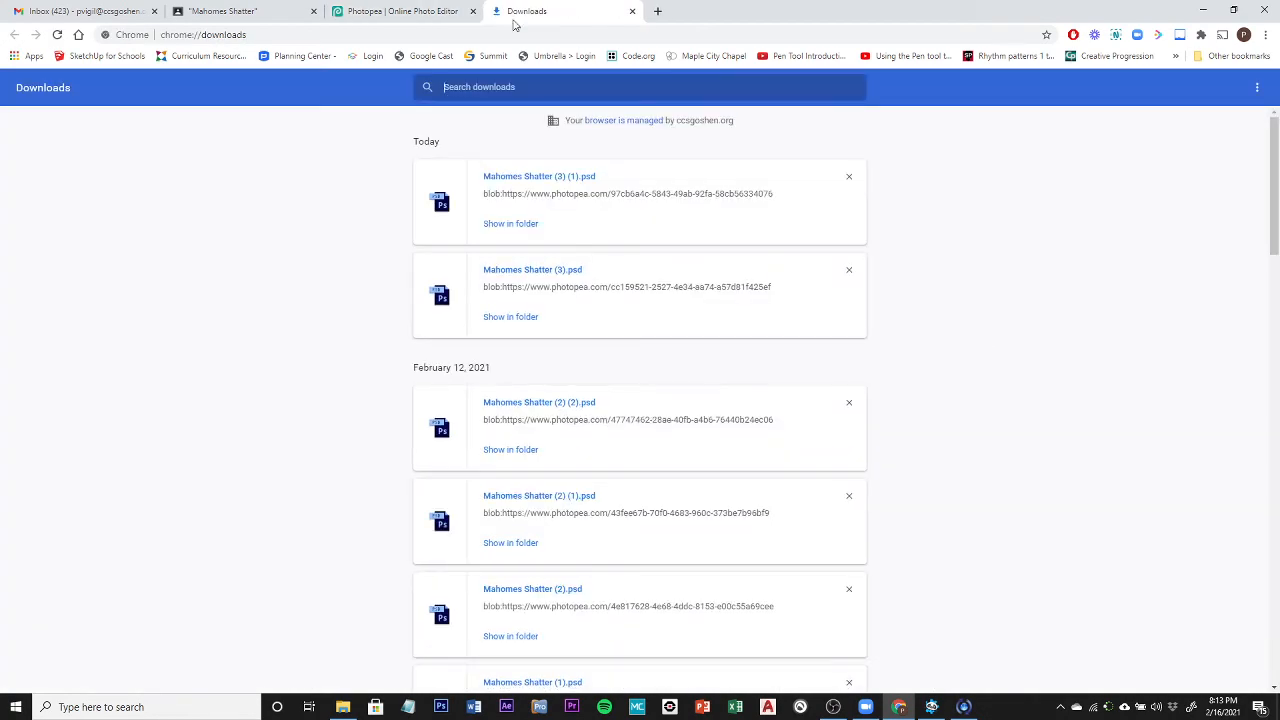
click(383, 21)
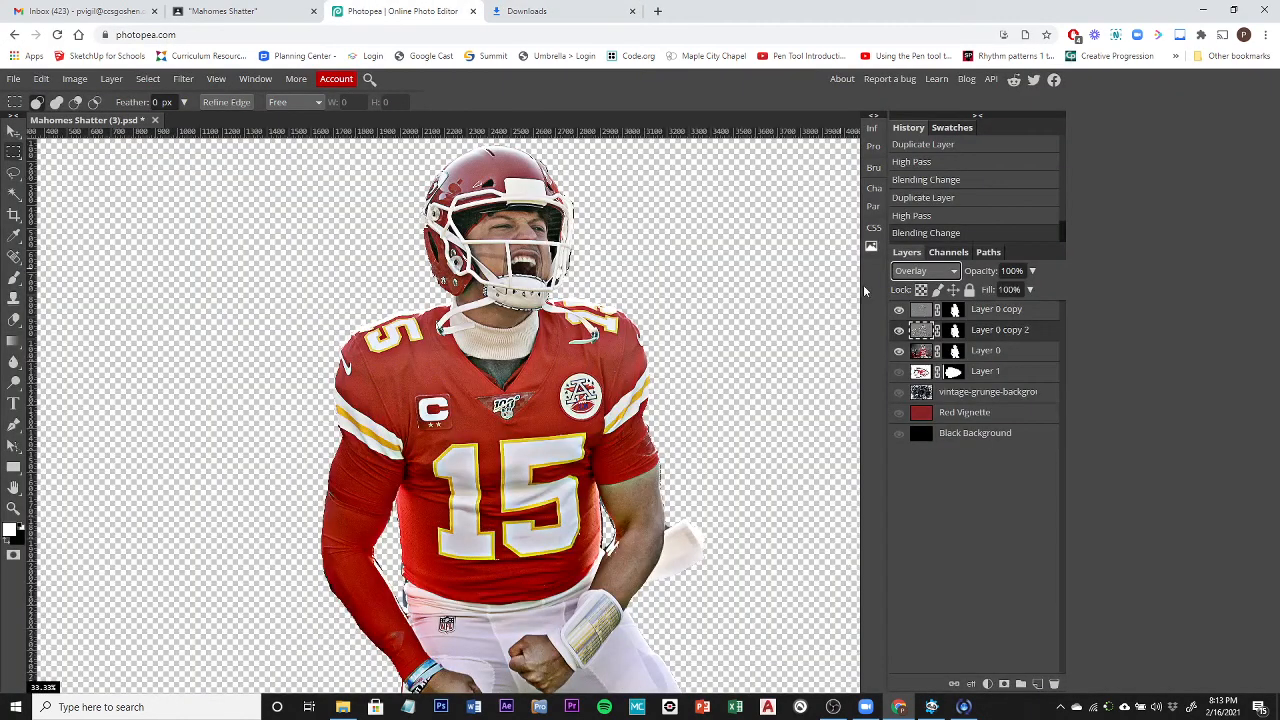
right_click(993, 334)
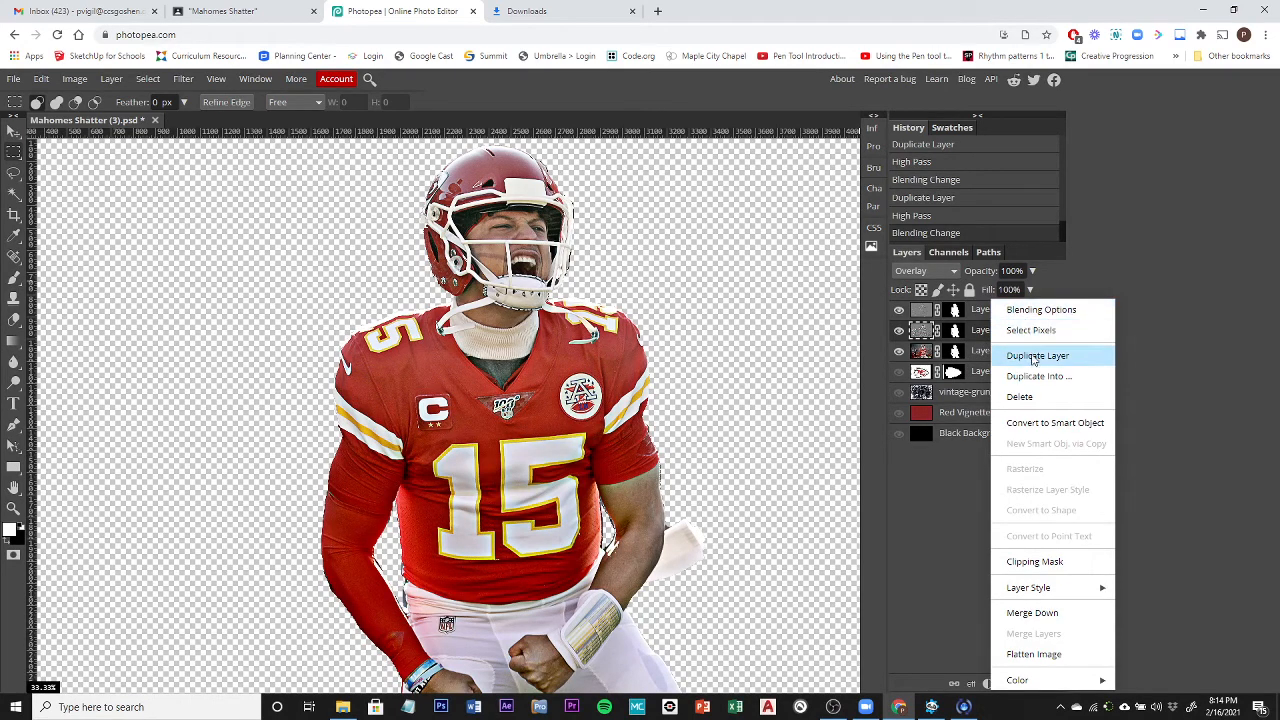
click(1036, 356)
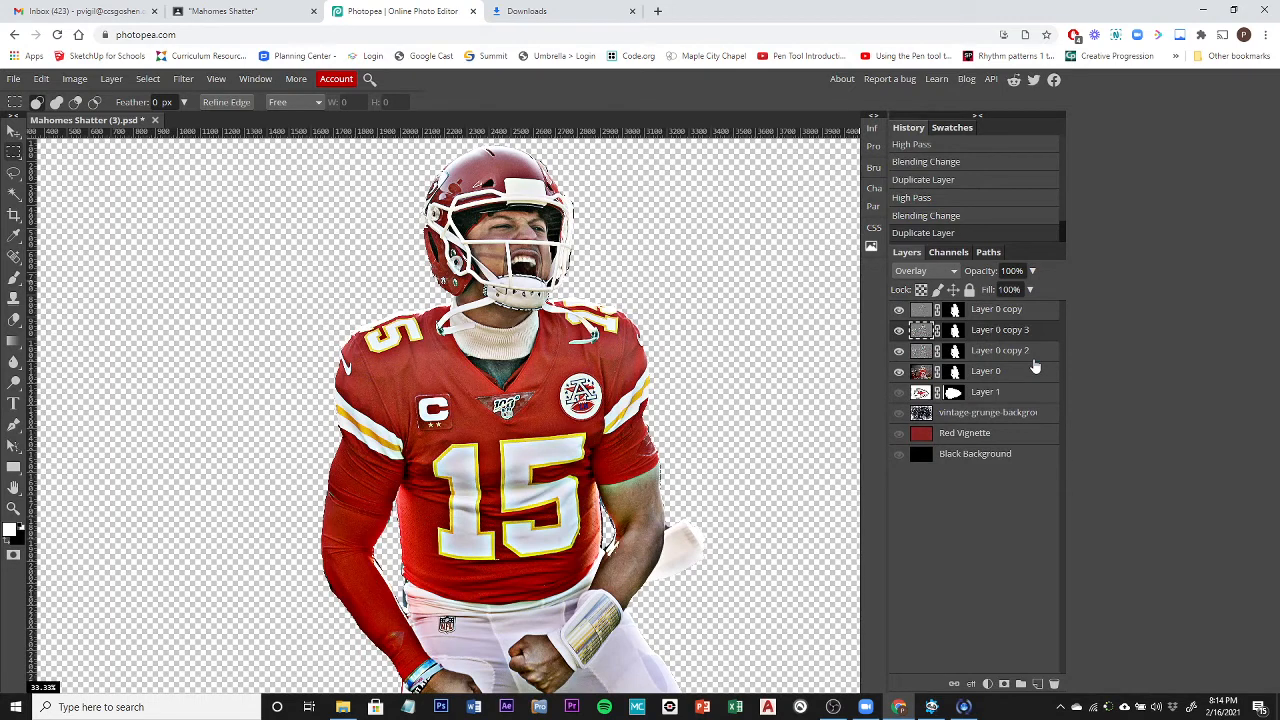
right_click(997, 338)
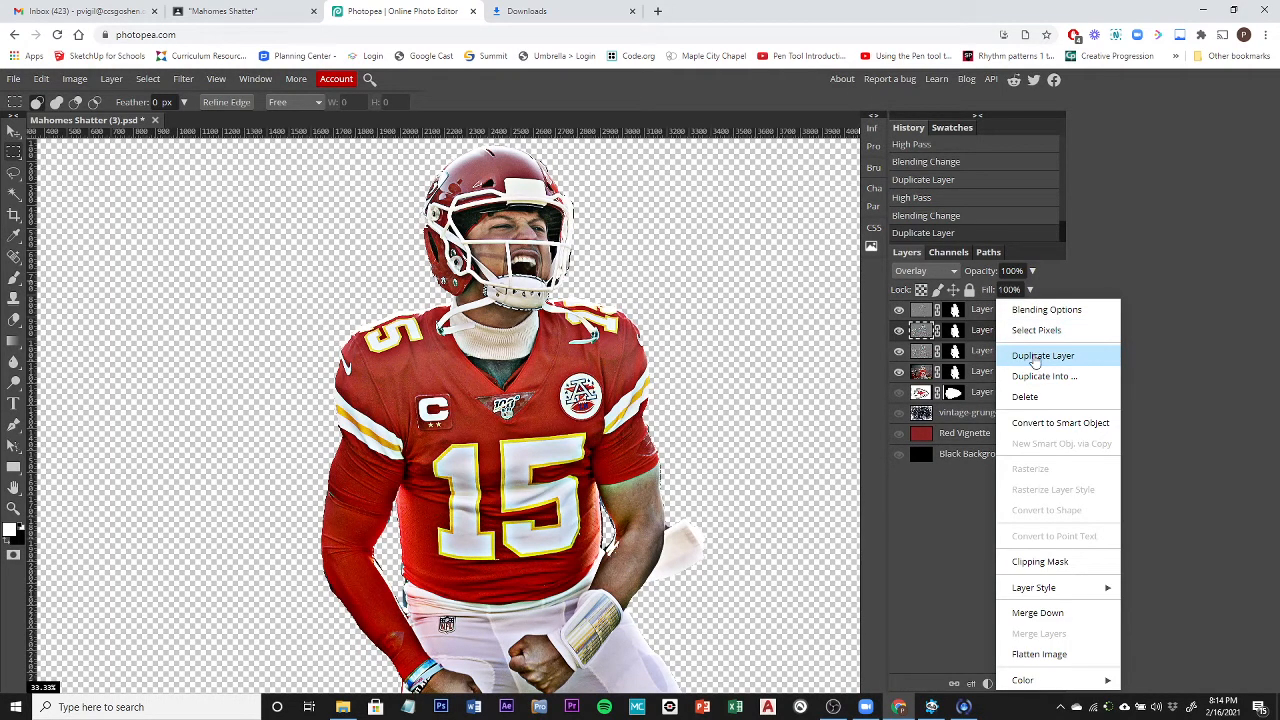
click(1035, 358)
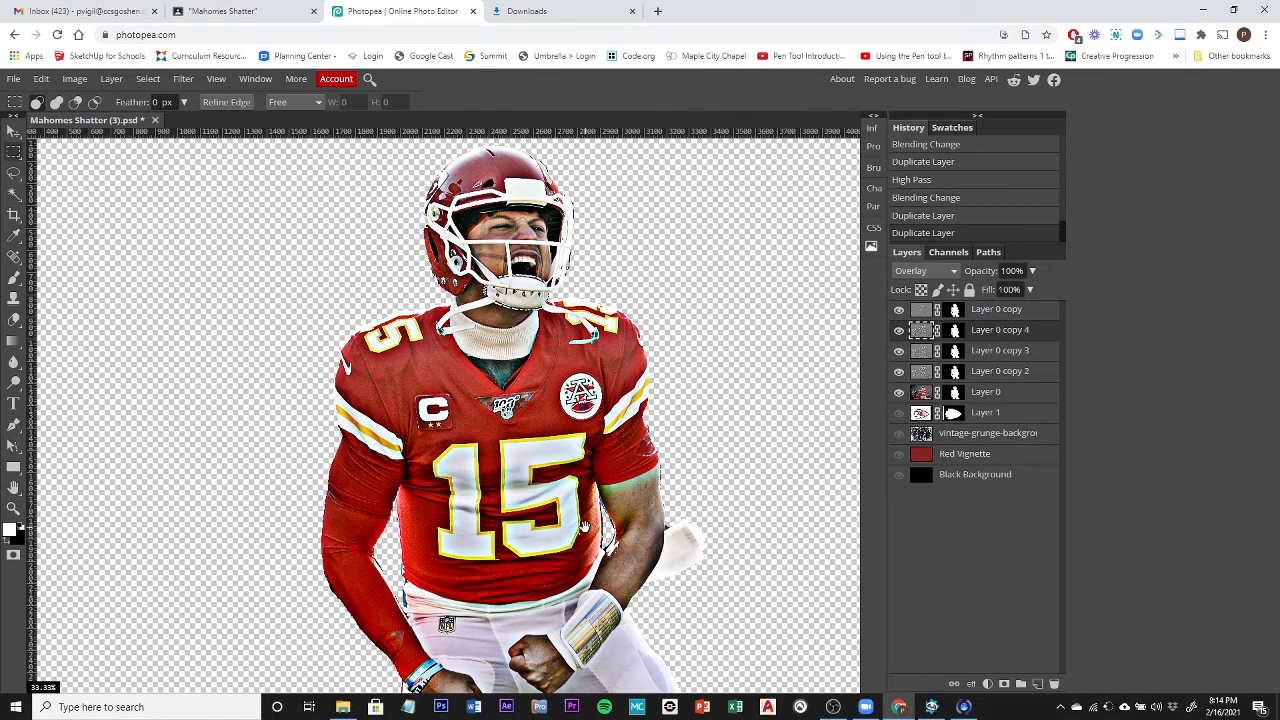
Step: Merge all the player layers, from Layer 0 copy down to Layer 0, into a single layer
drag(584, 536, 577, 499)
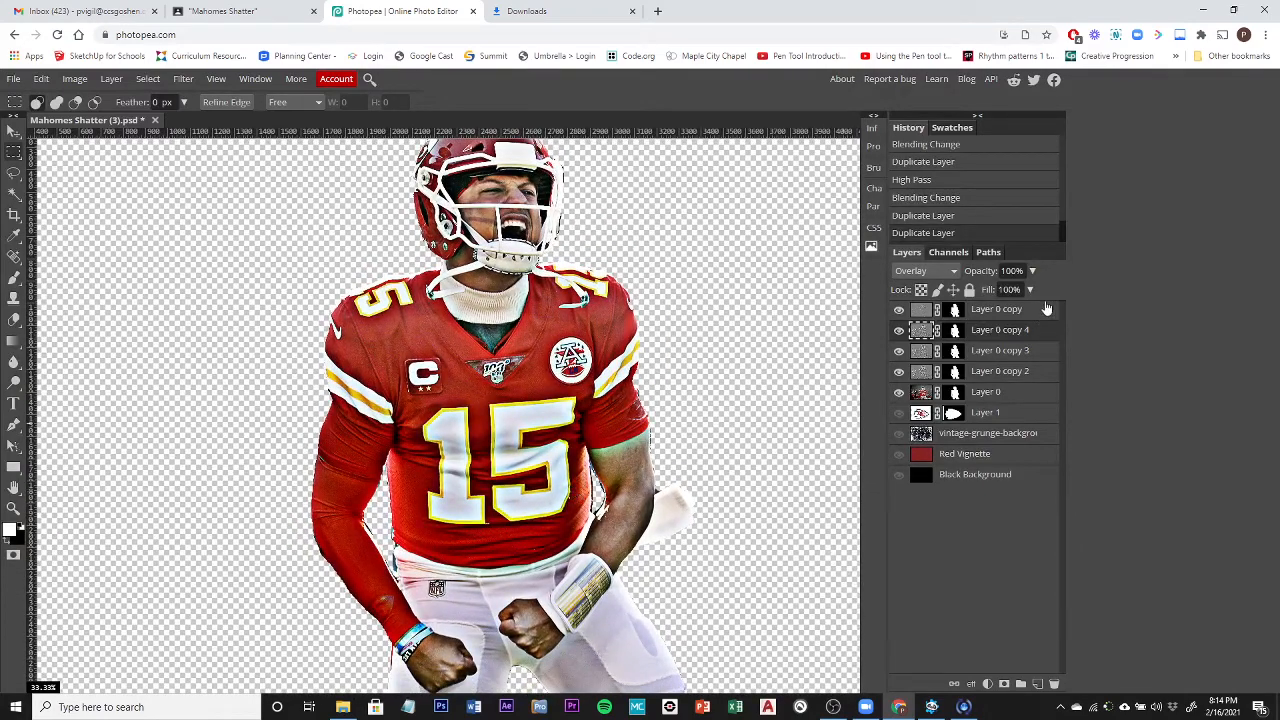
click(998, 316)
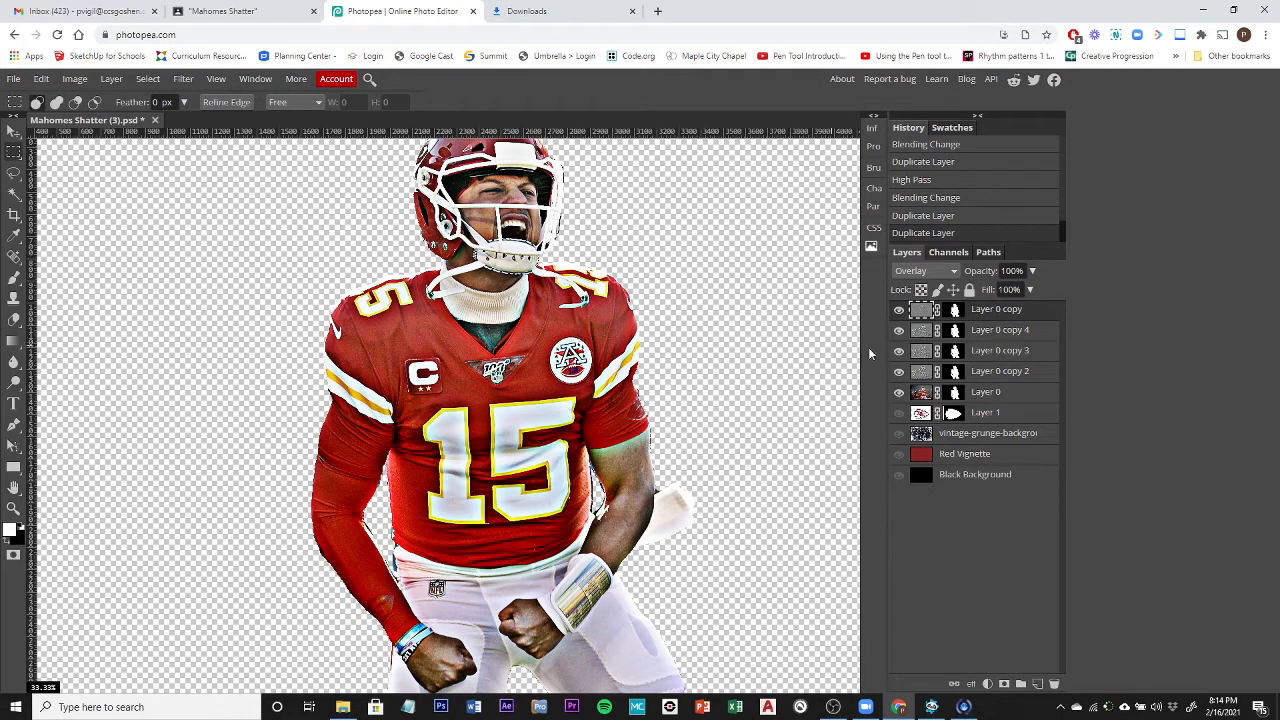
click(985, 394)
click(996, 312)
key(shift)
shift+click(996, 394)
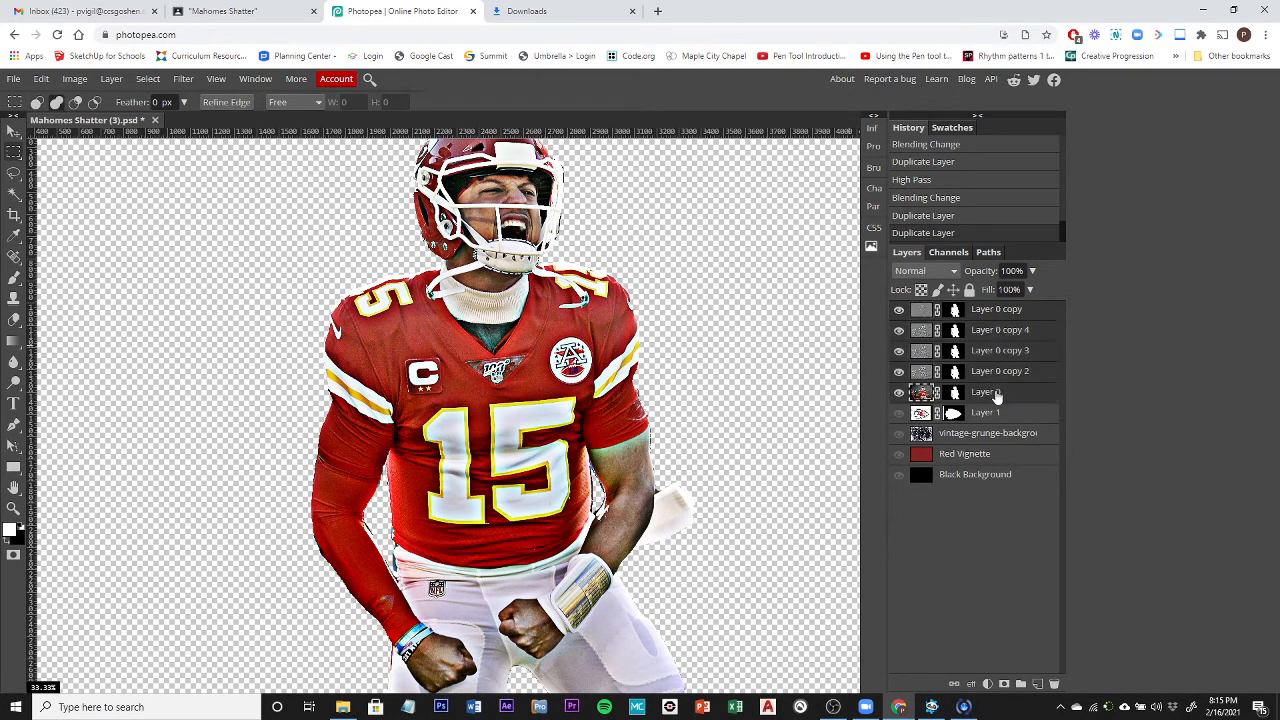
right_click(997, 329)
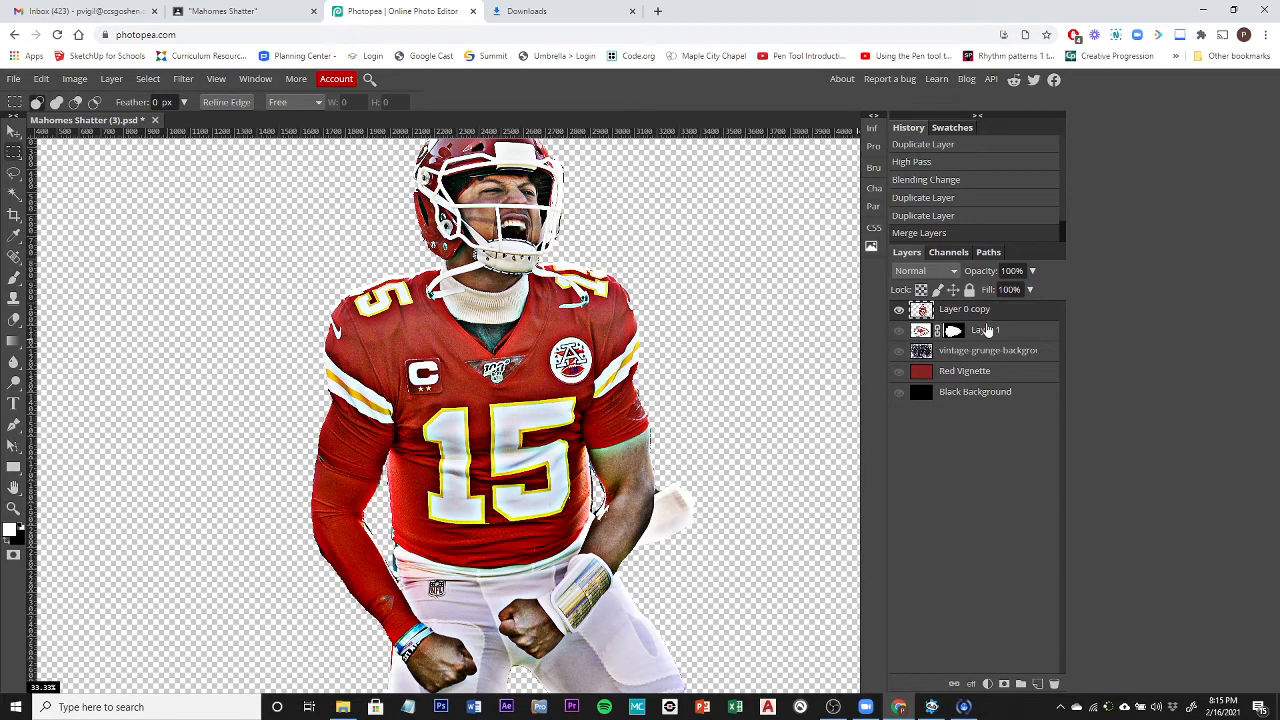
Step: Show Layer 1, the vintage grunge layer, the Red Vignette layer and the Black Background layer behind the player
click(898, 331)
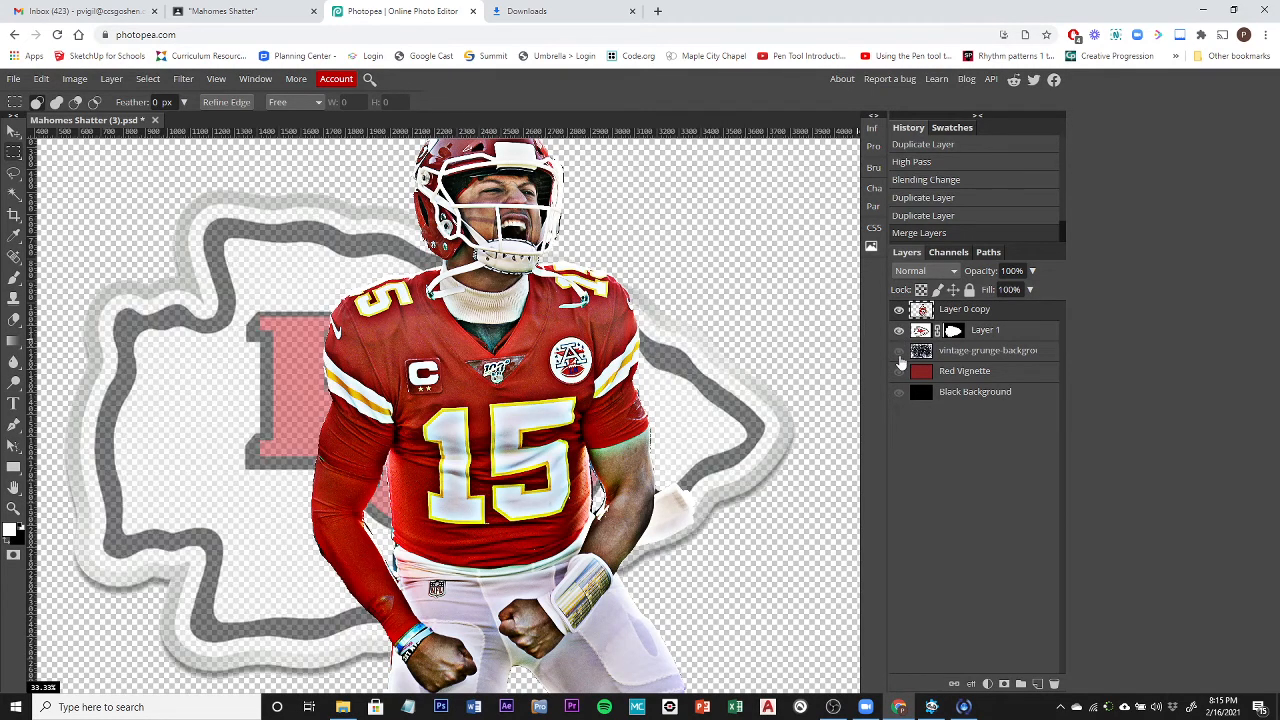
click(898, 351)
click(898, 371)
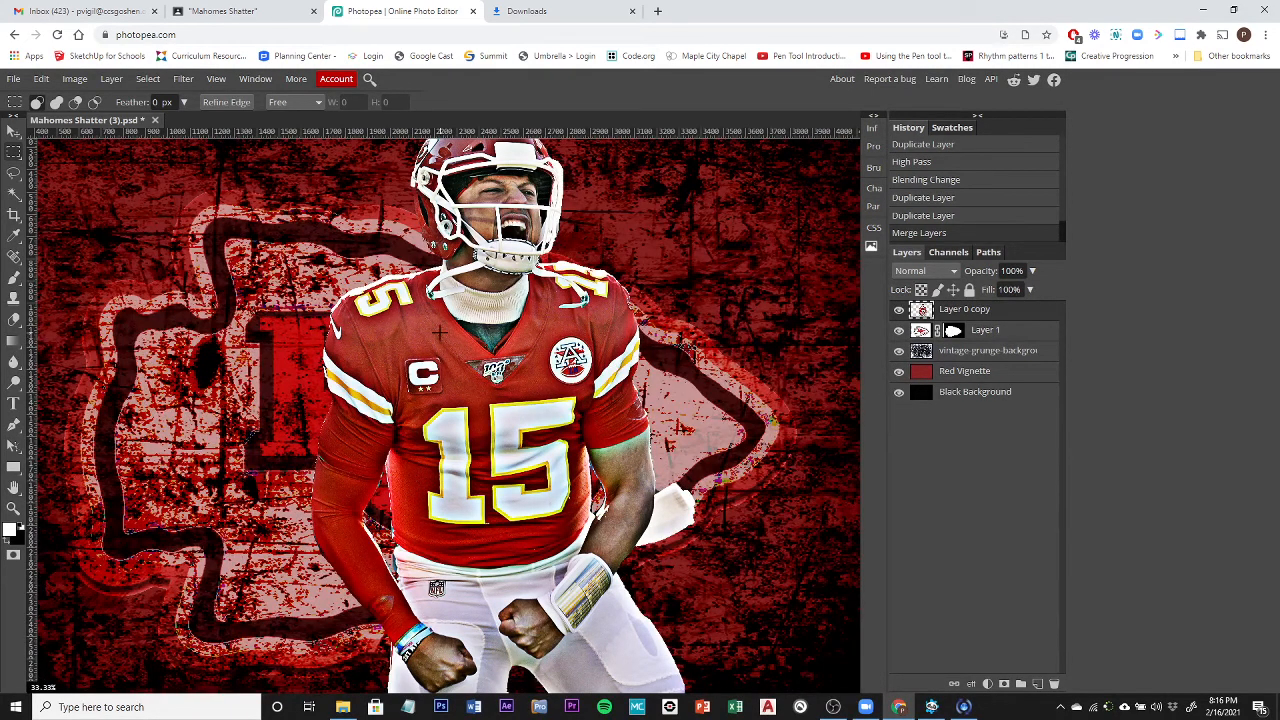
Step: Move the player cutout on Layer 0 copy slightly left so it stands in front of the logo's centre
scroll(439, 332, down, 2)
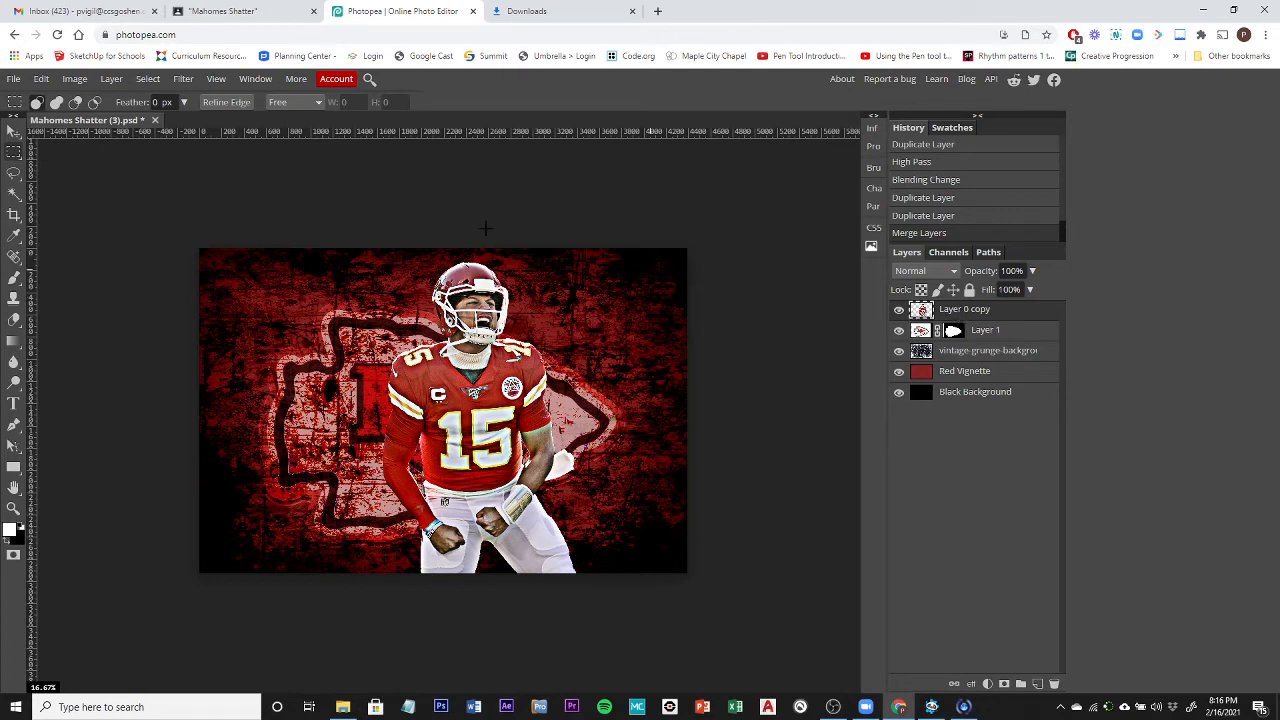
click(13, 131)
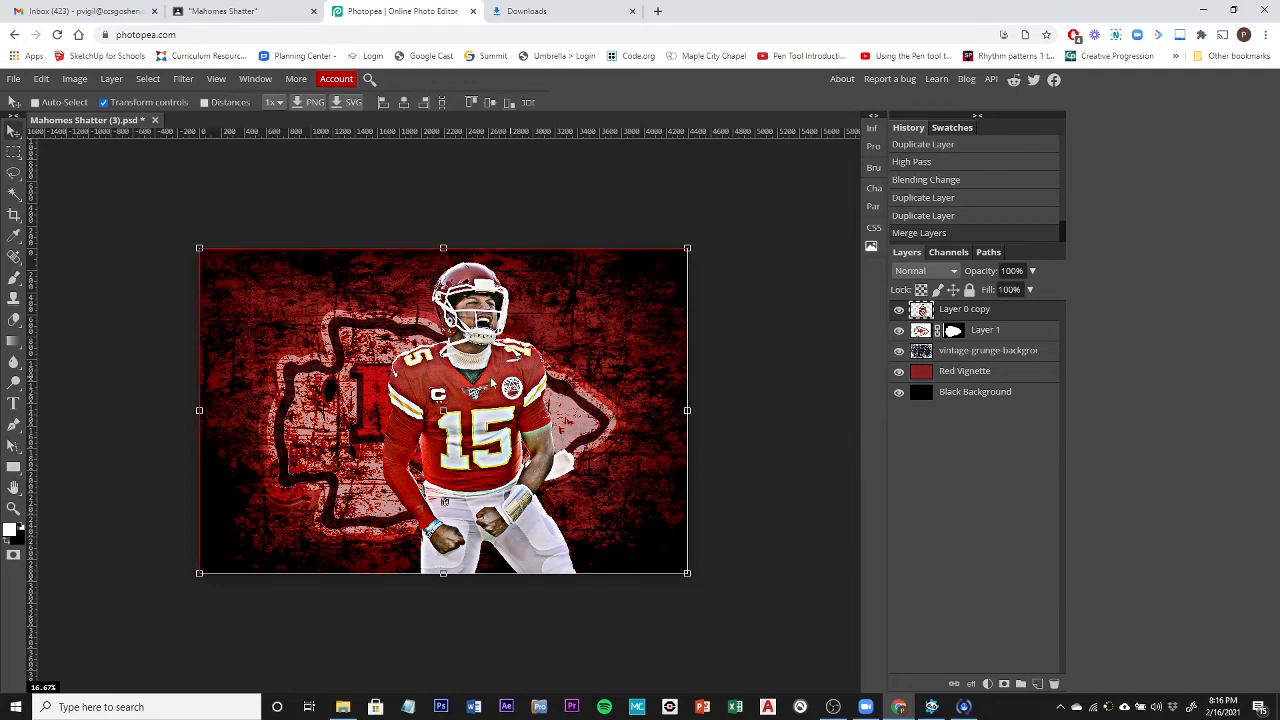
drag(505, 380, 475, 384)
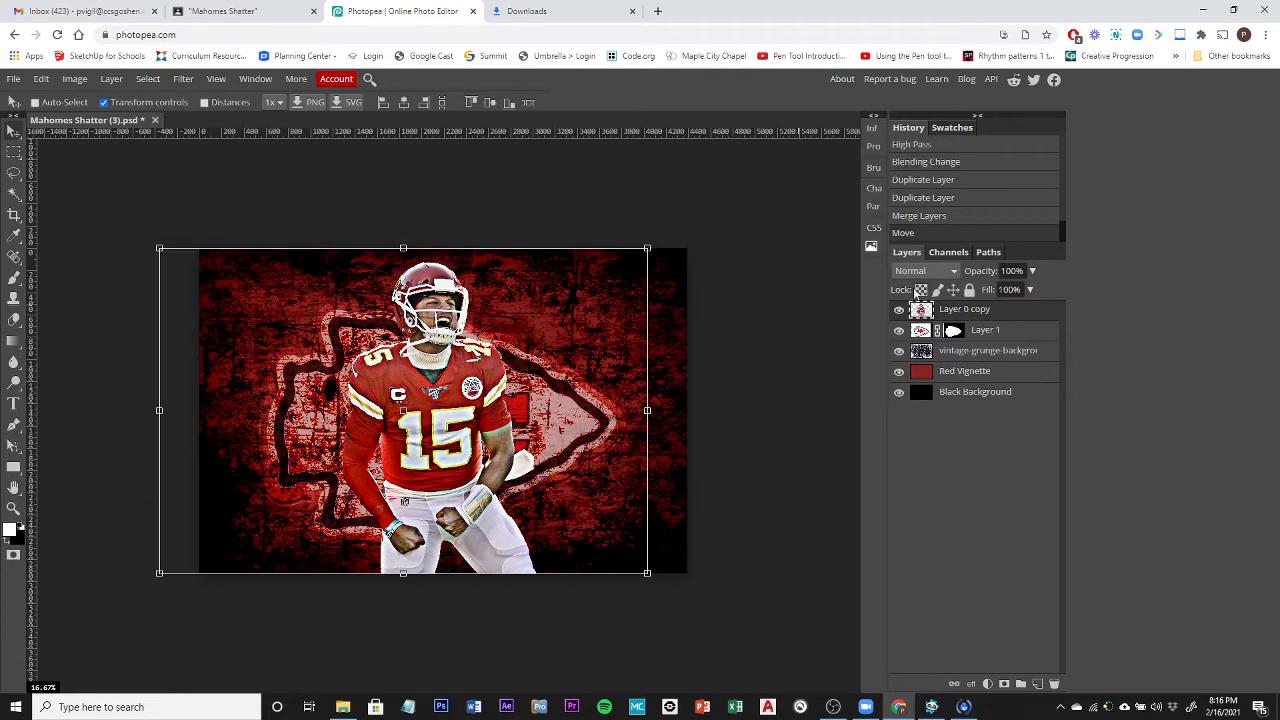
Step: Enlarge the logo on Layer 1 proportionally to about 114% and recentre it behind the player
click(992, 333)
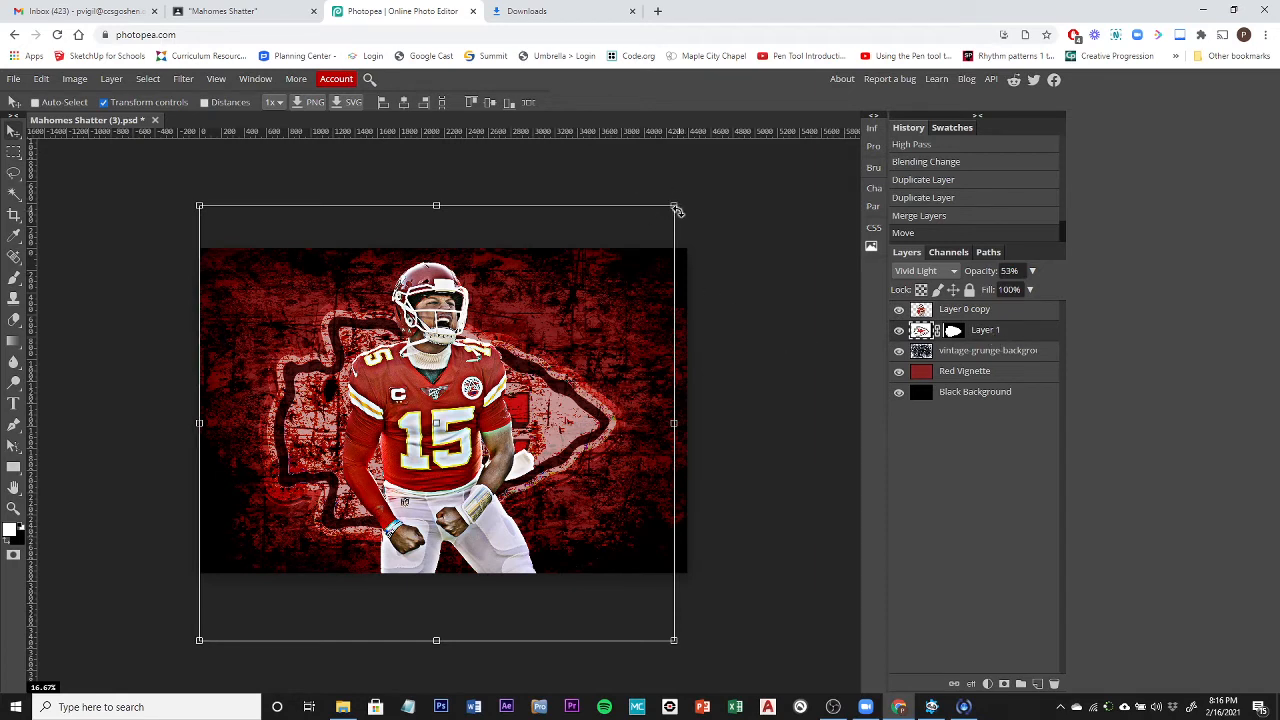
drag(673, 206, 734, 172)
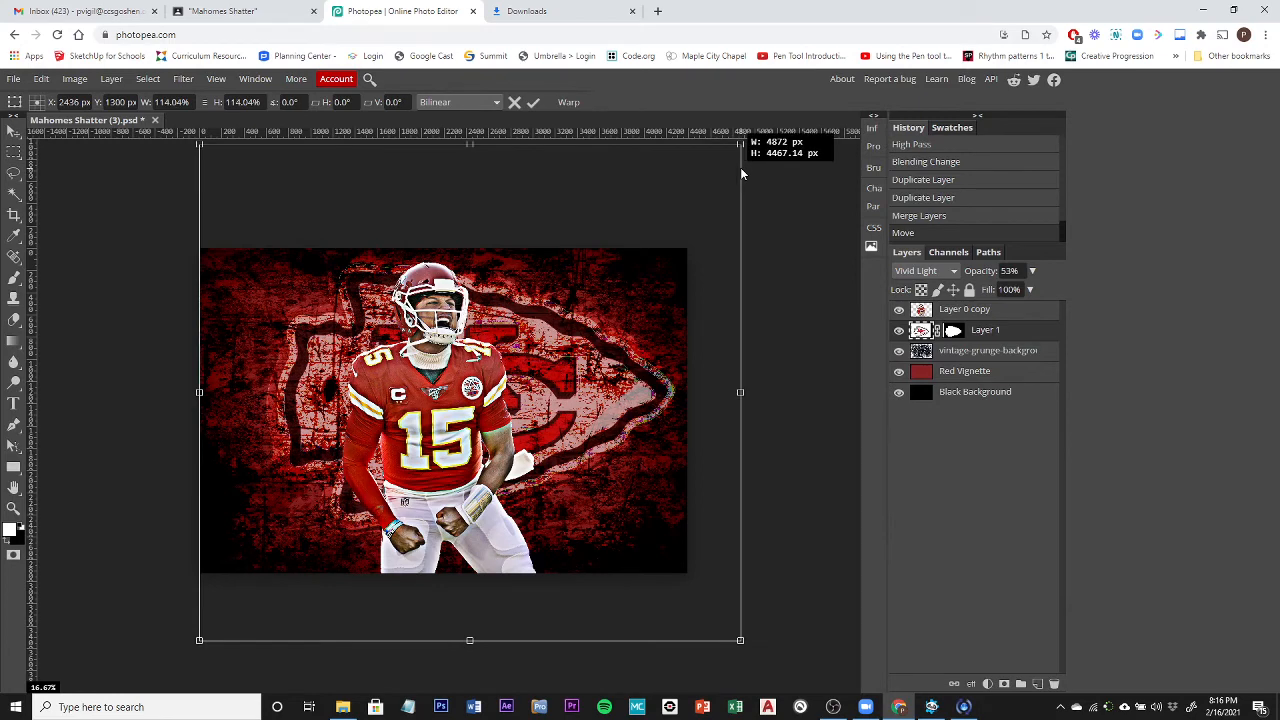
drag(741, 174, 660, 213)
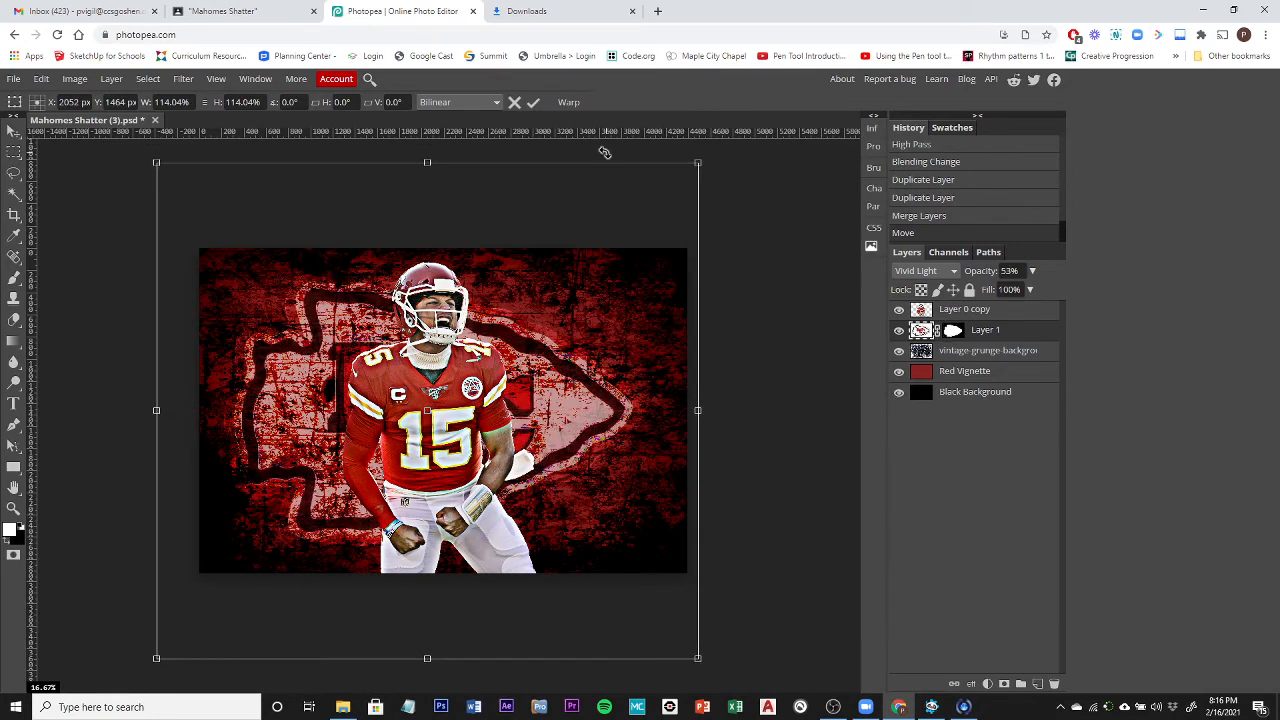
click(533, 103)
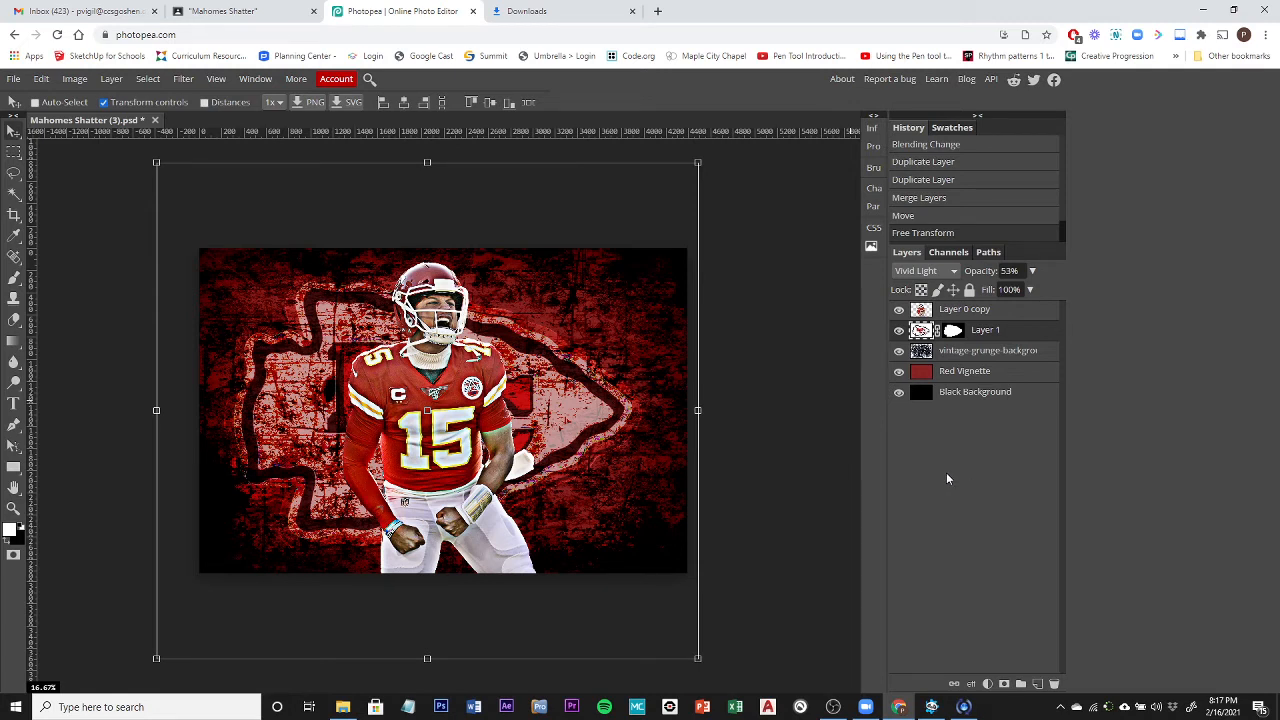
Step: Duplicate Layer 0 copy and open the duplicate in the Liquify filter with the whole player in view
click(963, 311)
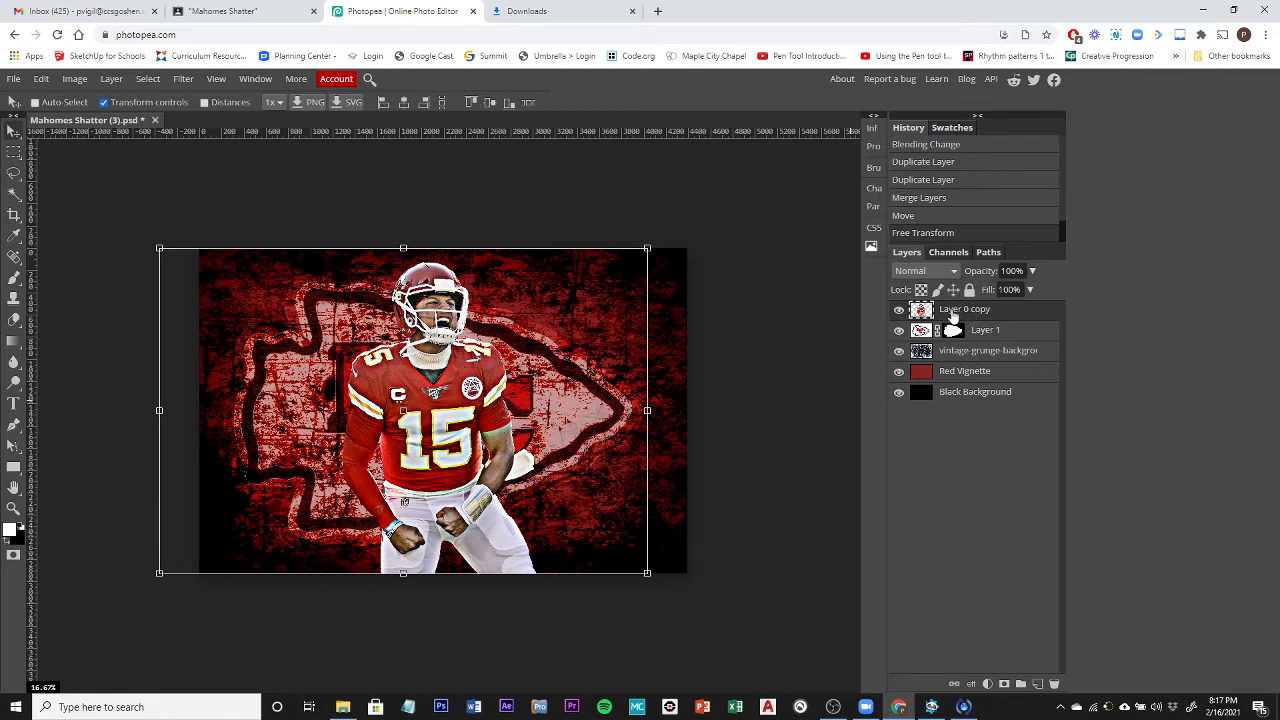
right_click(953, 316)
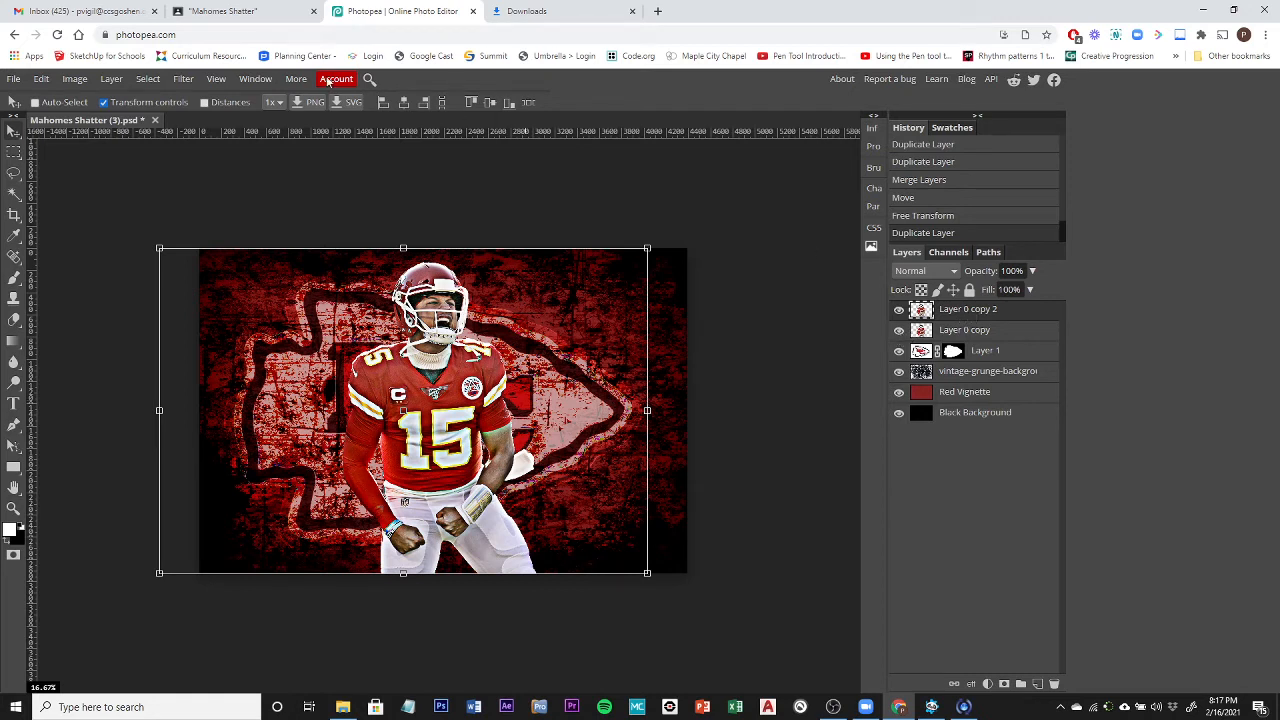
click(181, 80)
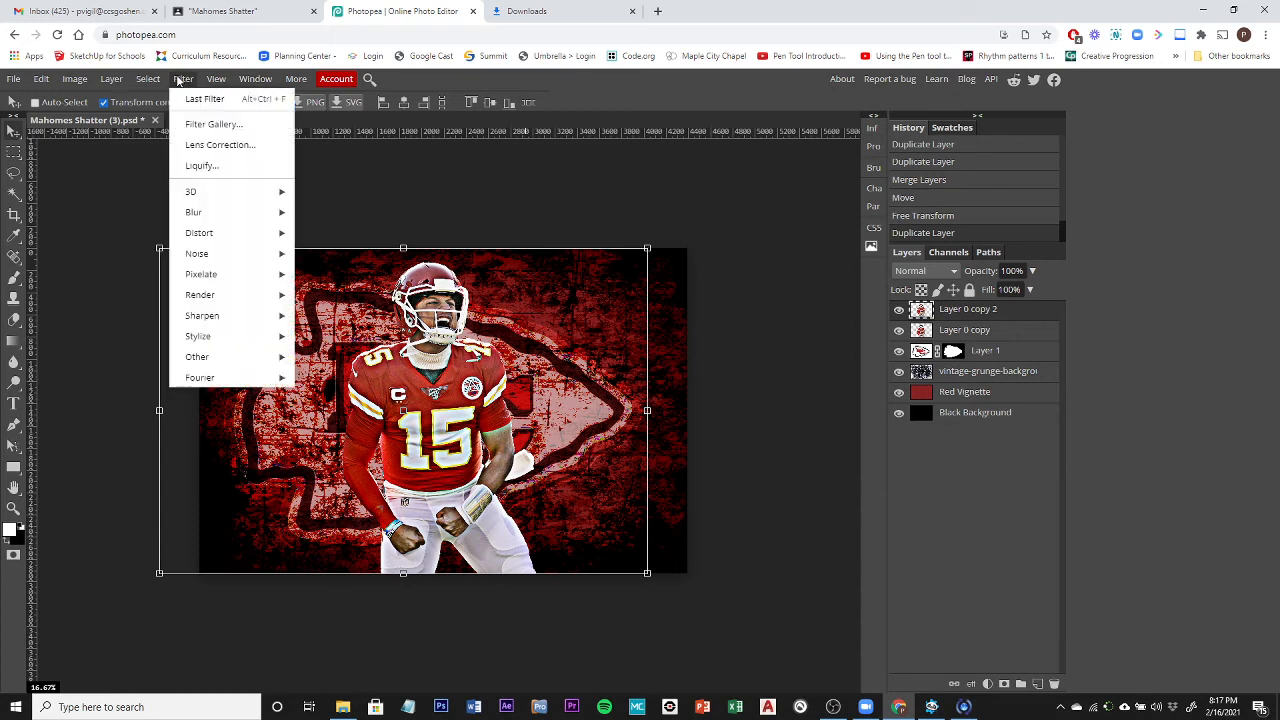
click(201, 165)
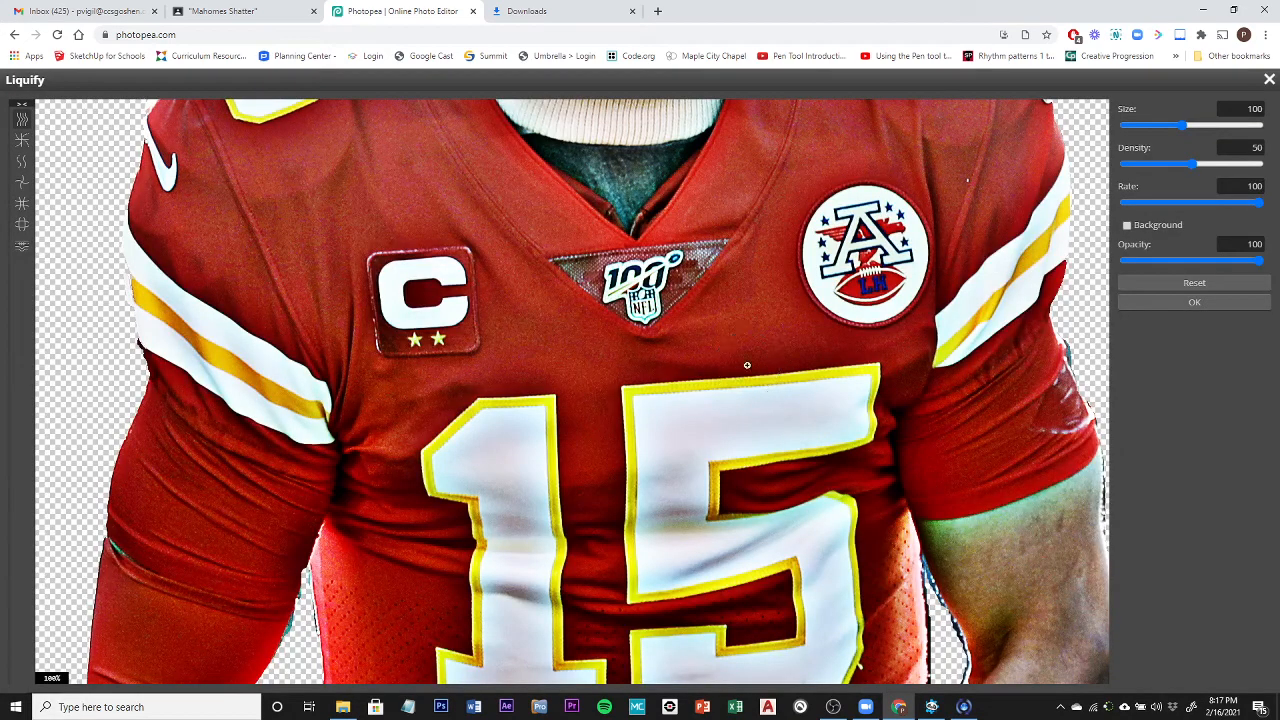
scroll(747, 365, down, 2)
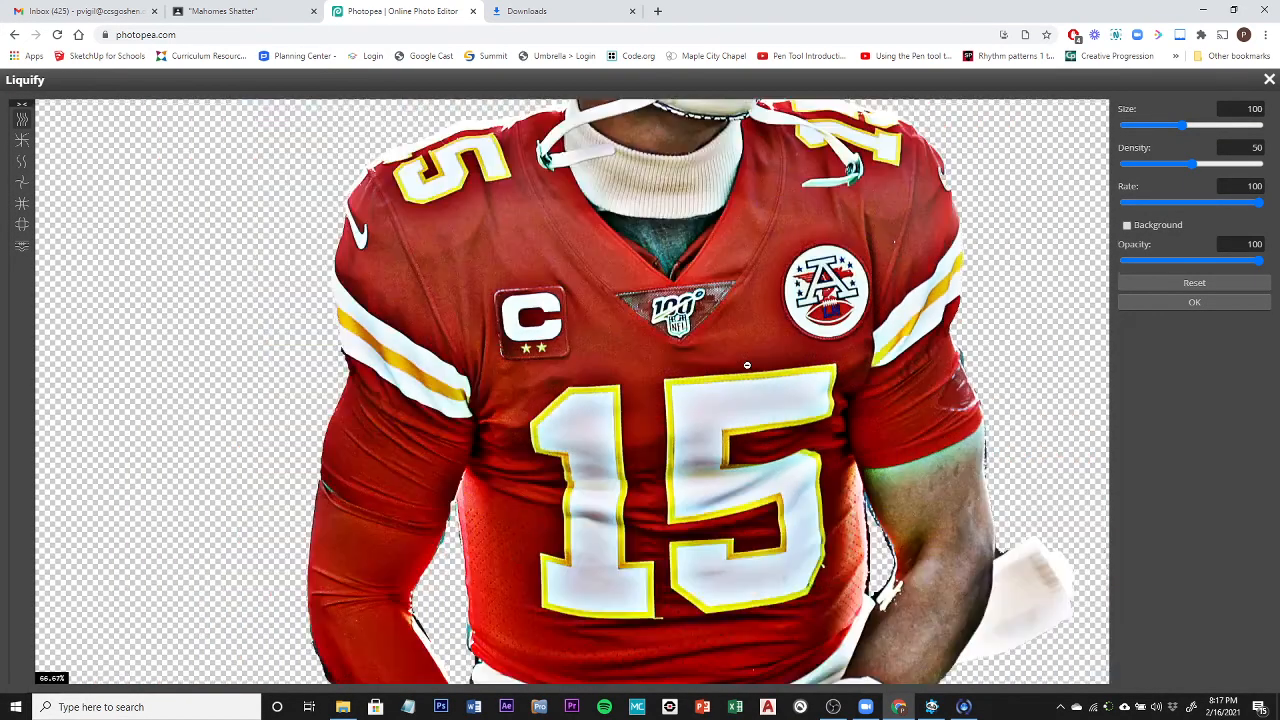
scroll(747, 365, down, 1)
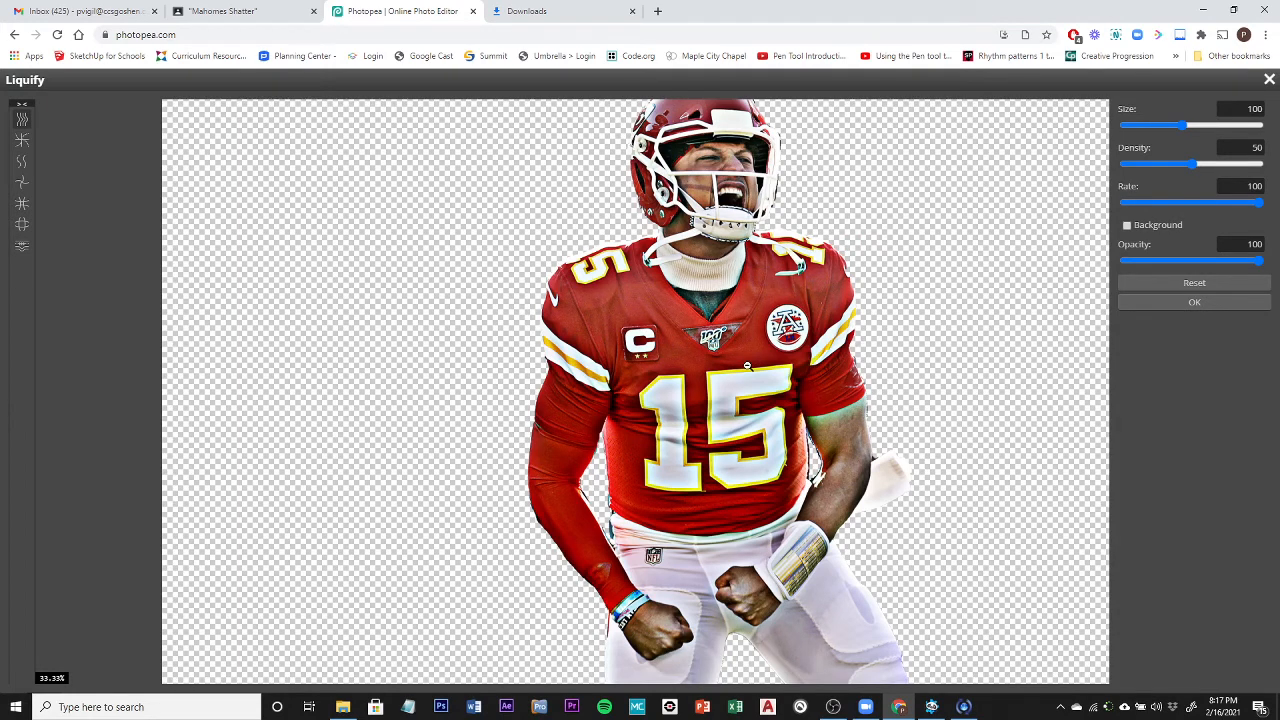
scroll(747, 366, down, 1)
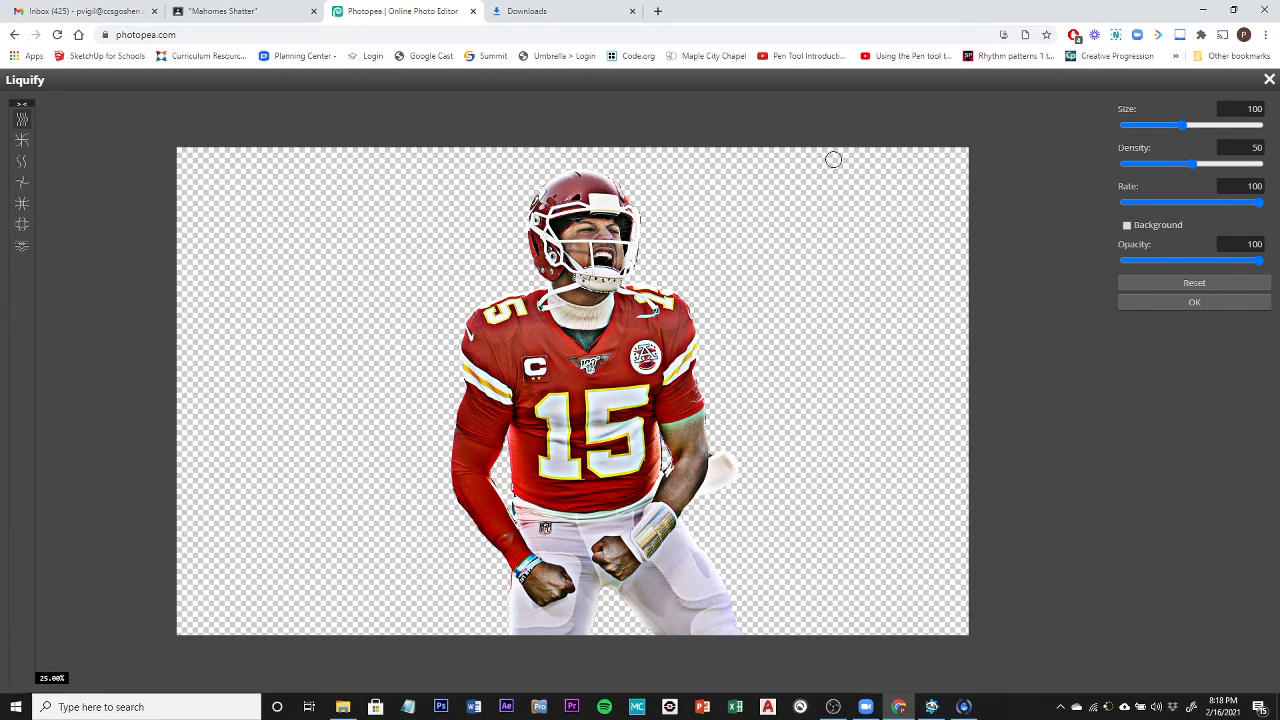
Step: Set the Liquify brush size to 397 and smear the right side of the helmet and face outward to the right
click(1220, 125)
drag(630, 213, 752, 210)
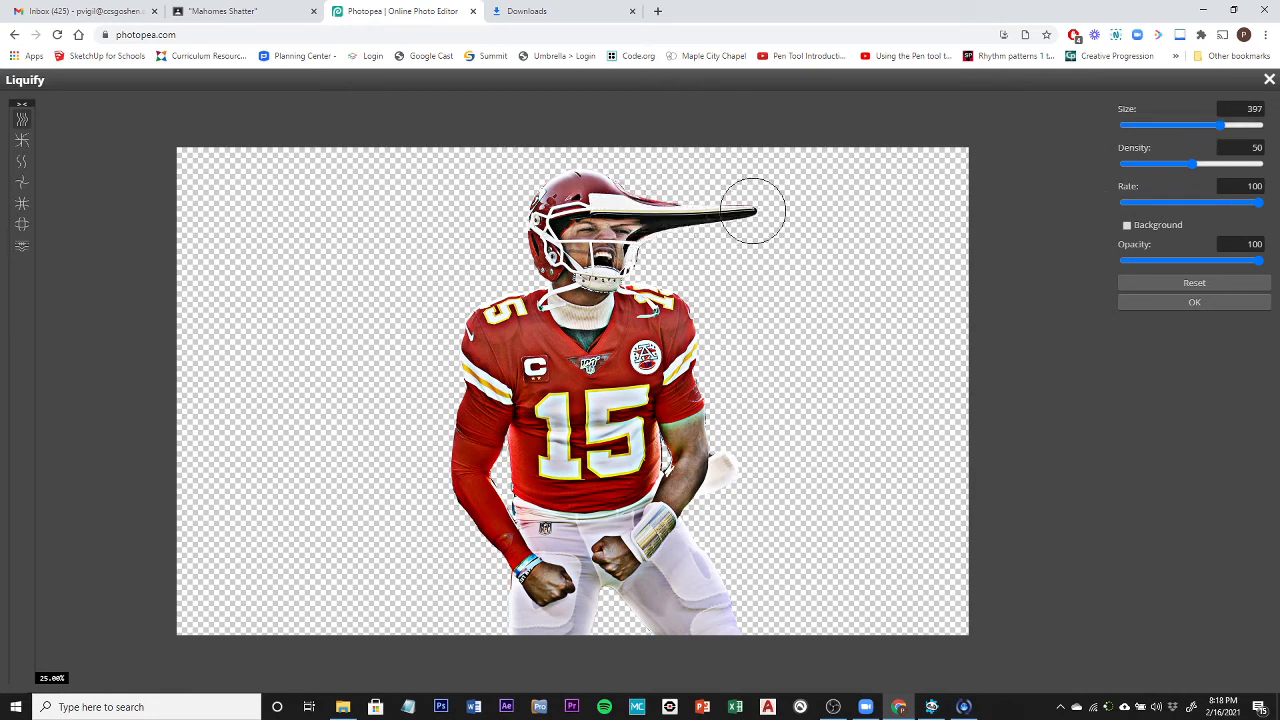
drag(622, 186, 744, 185)
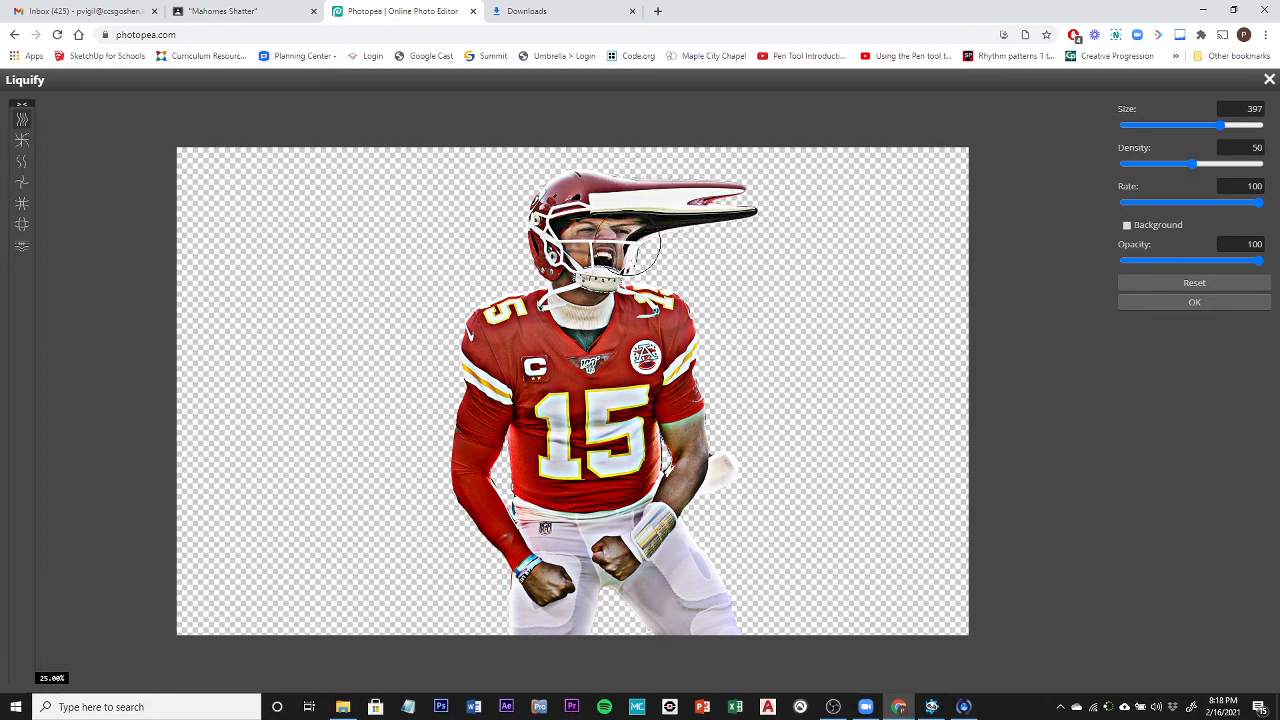
drag(615, 244, 734, 245)
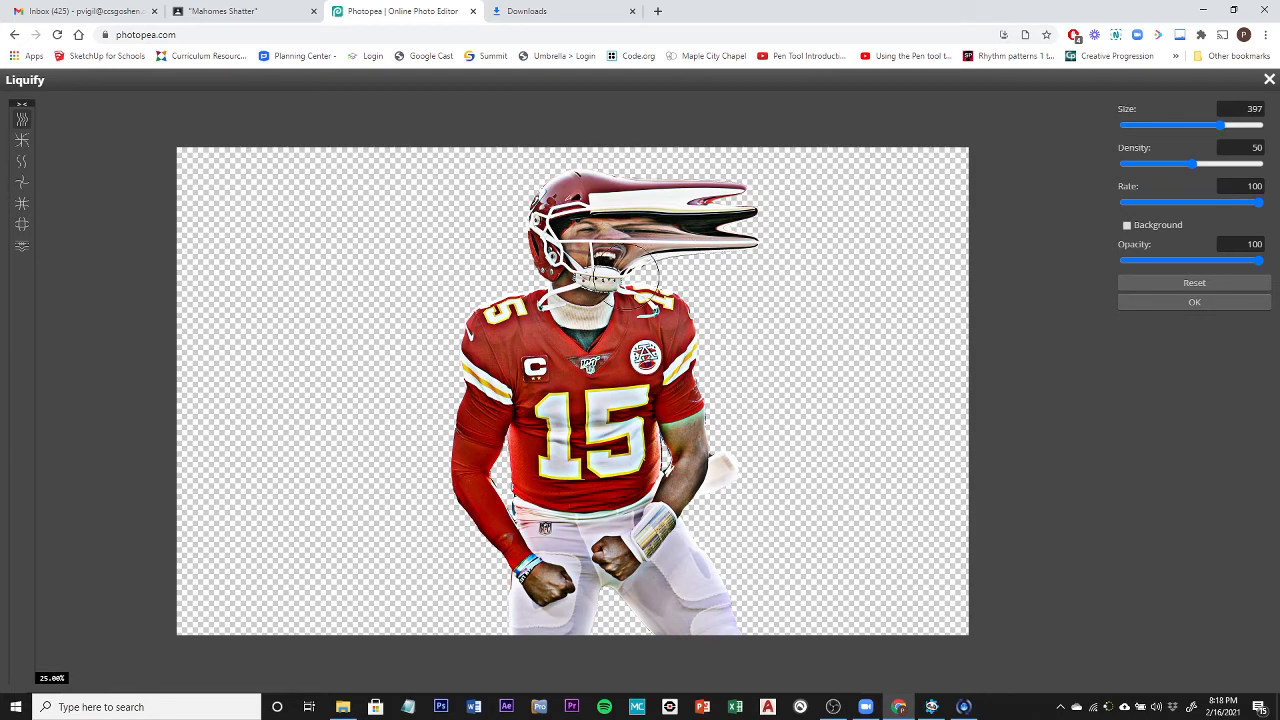
mouse_move(618, 278)
mouse_down()
mouse_move(711, 275)
mouse_move(662, 257)
mouse_move(730, 257)
mouse_up()
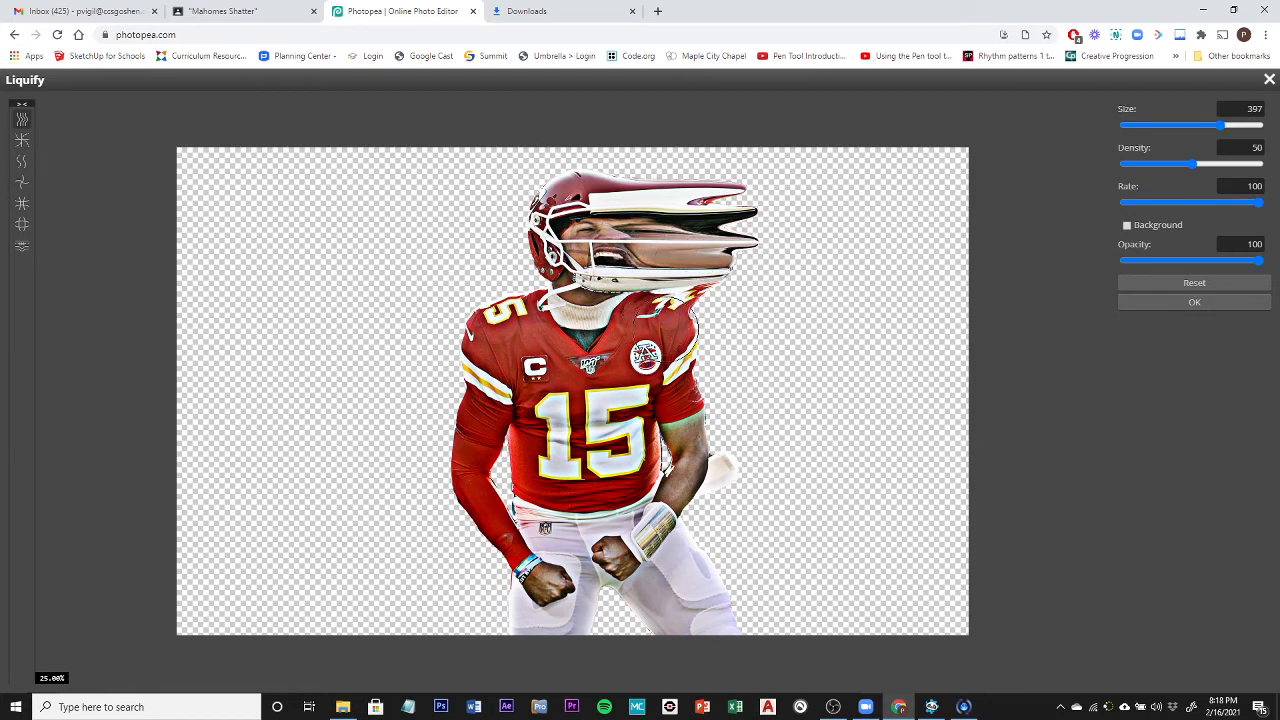
Step: Smear the player's right-hand shoulder, chest patch, sleeve, arm and wristband outward to the right with horizontal strokes
drag(652, 330, 722, 323)
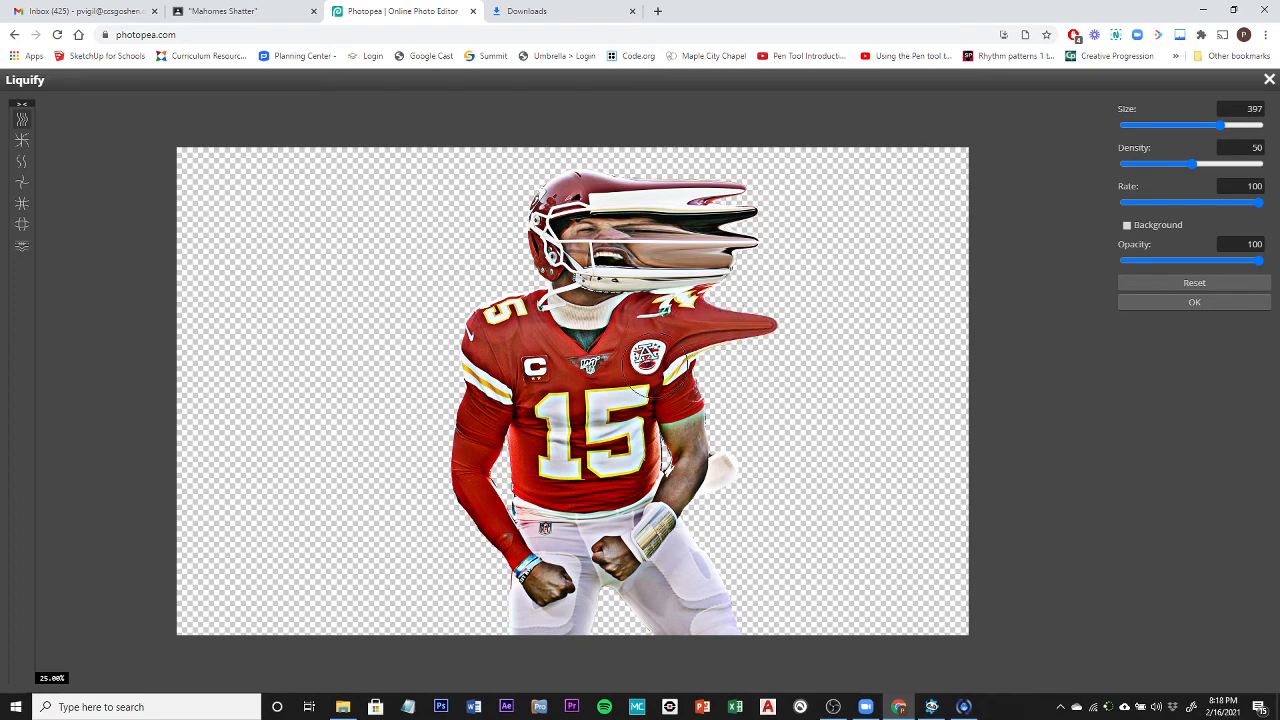
drag(654, 360, 766, 361)
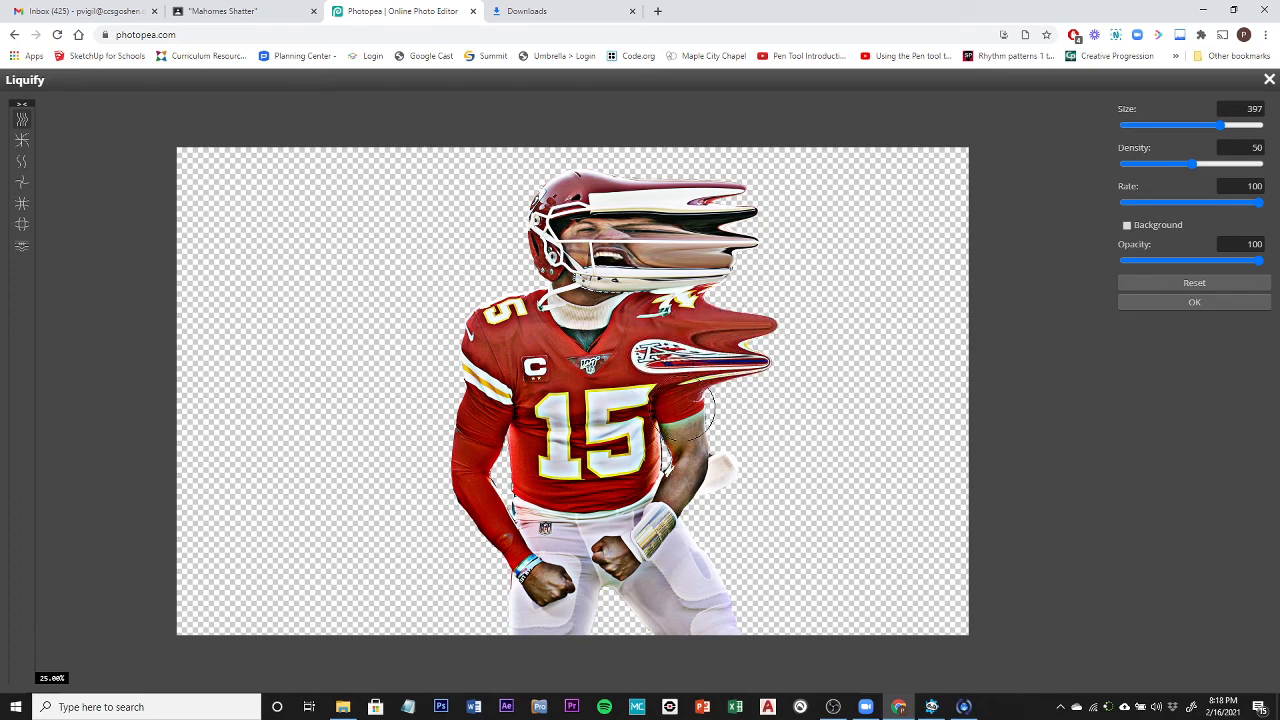
drag(690, 415, 800, 398)
drag(710, 384, 808, 383)
mouse_move(698, 449)
mouse_down()
mouse_move(795, 448)
mouse_move(724, 426)
mouse_move(829, 420)
mouse_up()
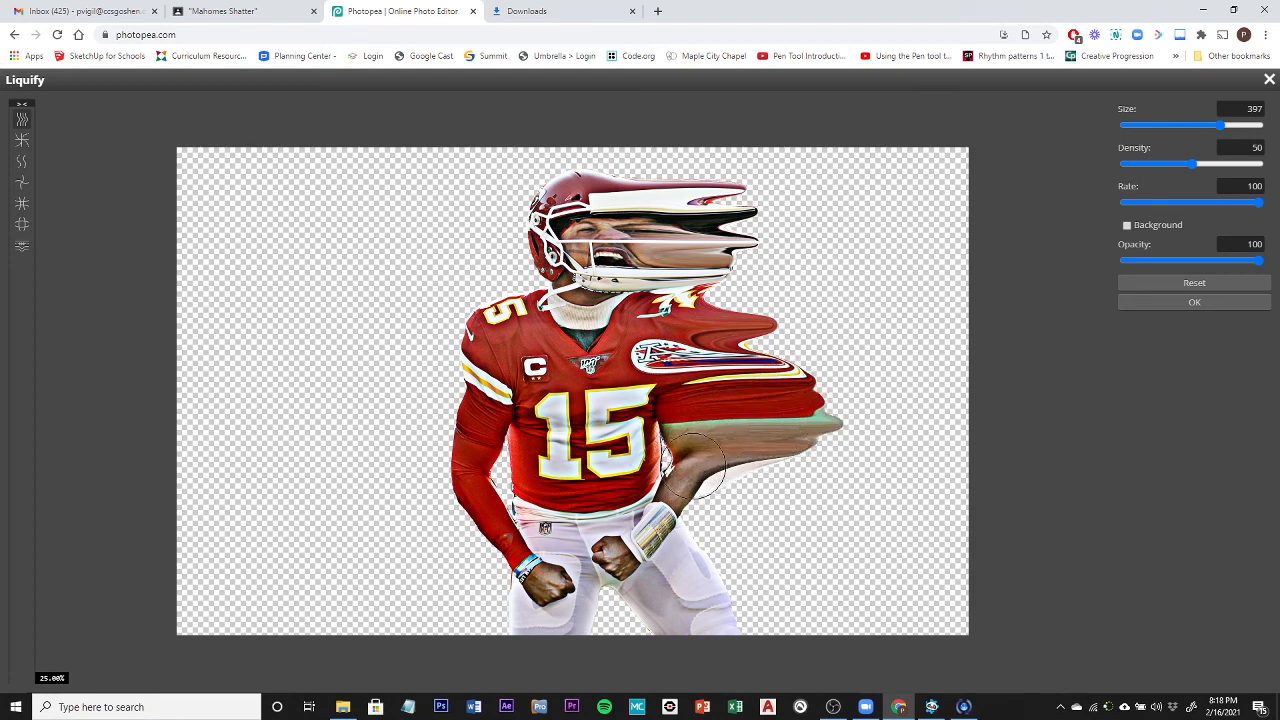
drag(700, 478, 816, 471)
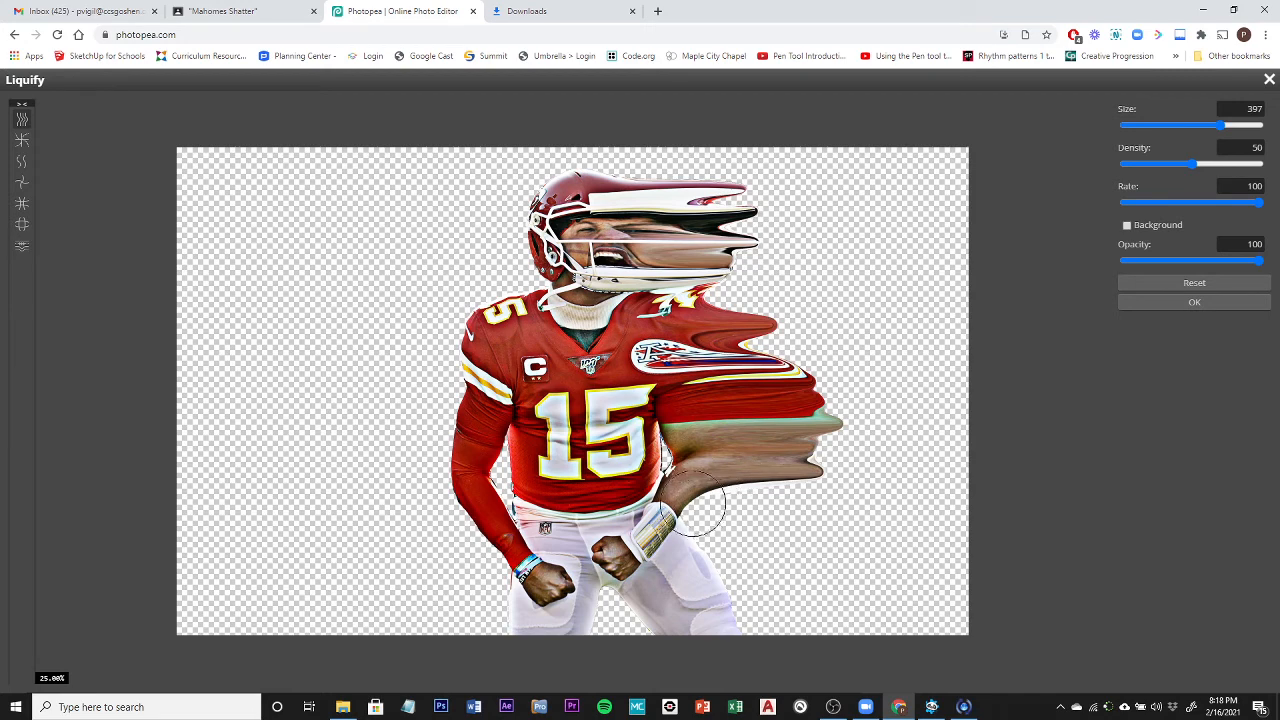
drag(688, 505, 776, 501)
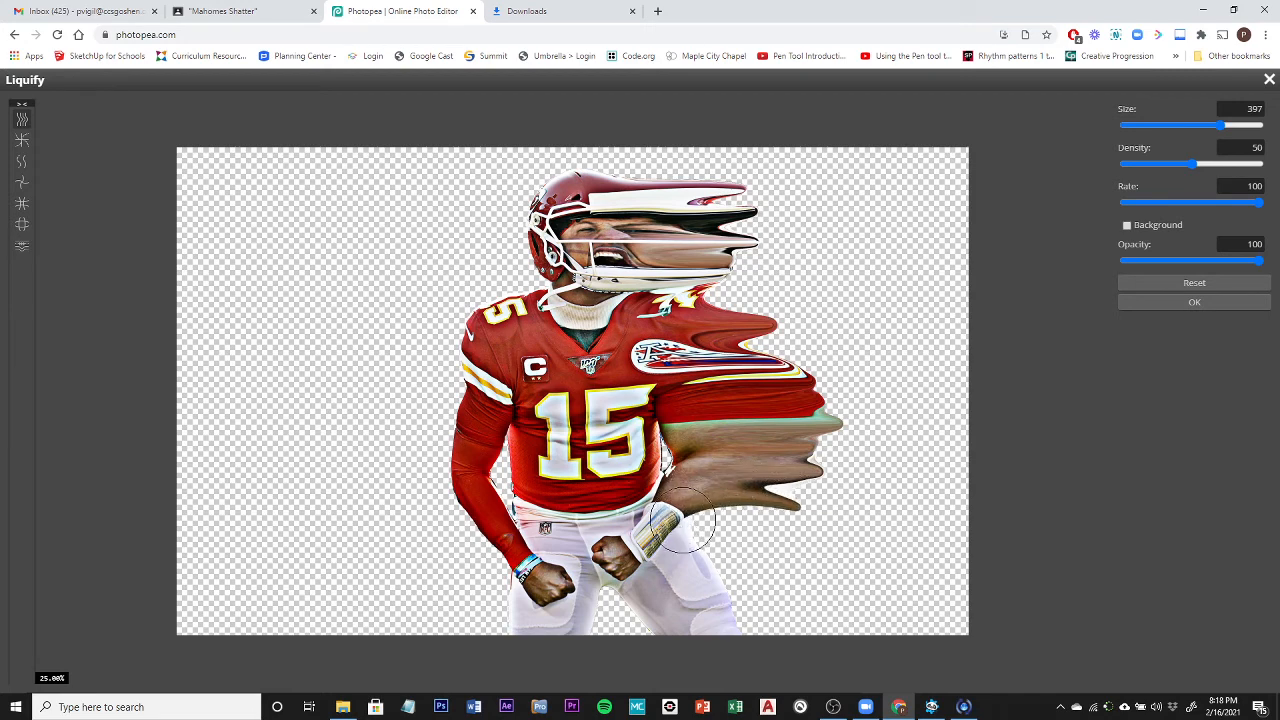
drag(686, 523, 797, 517)
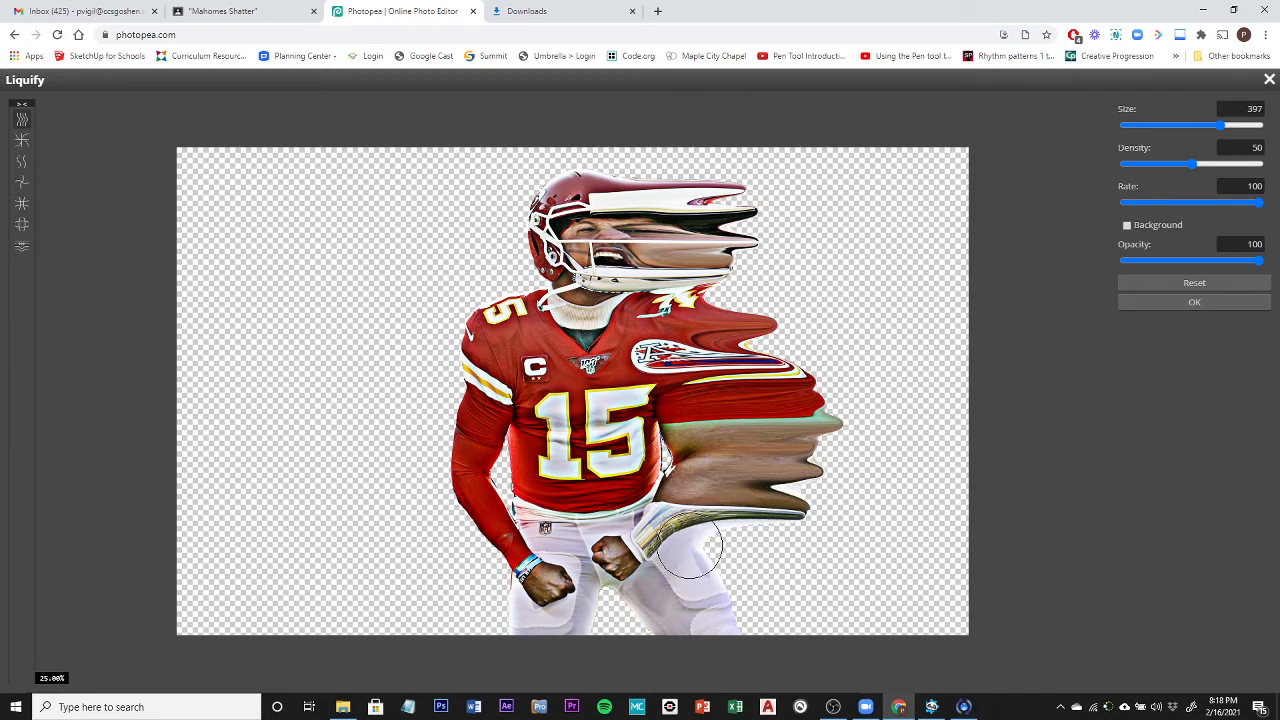
Step: Stretch the right-hand leg outward to the right and fill the gaps along the smeared arm and shoulder edge
mouse_move(700, 540)
mouse_down()
mouse_move(779, 551)
mouse_move(722, 584)
mouse_move(791, 586)
mouse_up()
drag(732, 620, 811, 612)
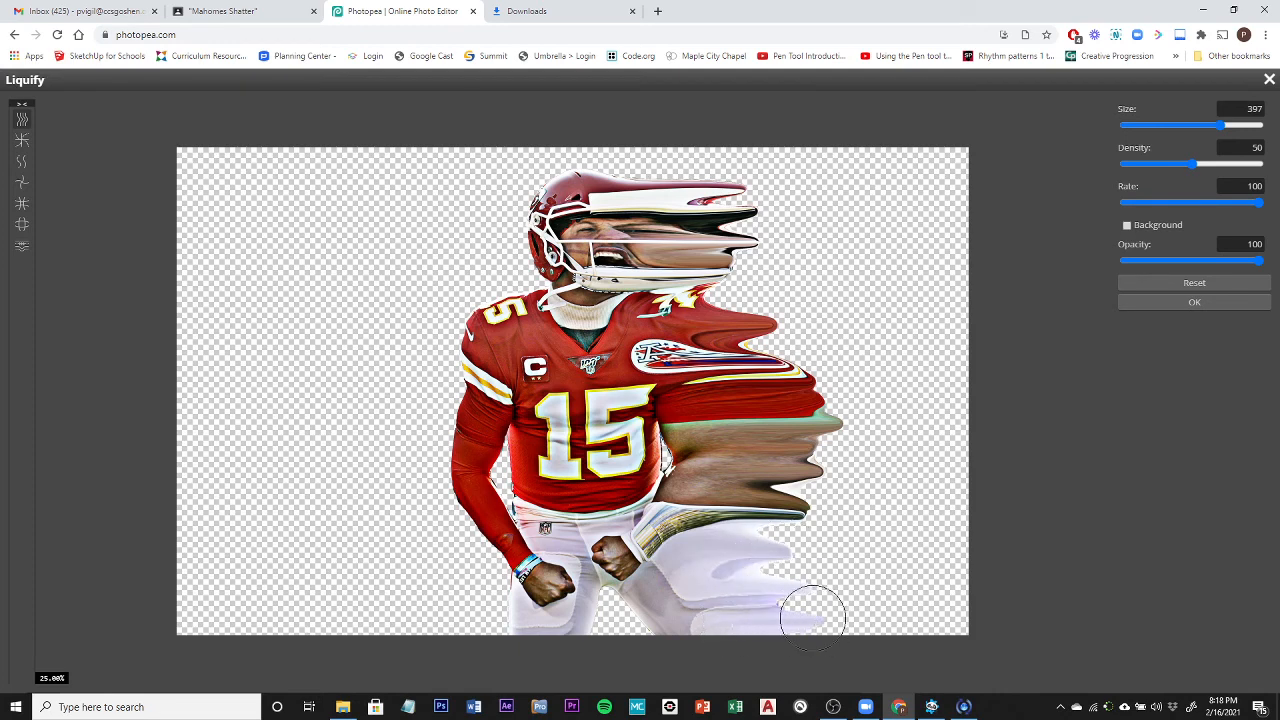
drag(737, 571, 829, 571)
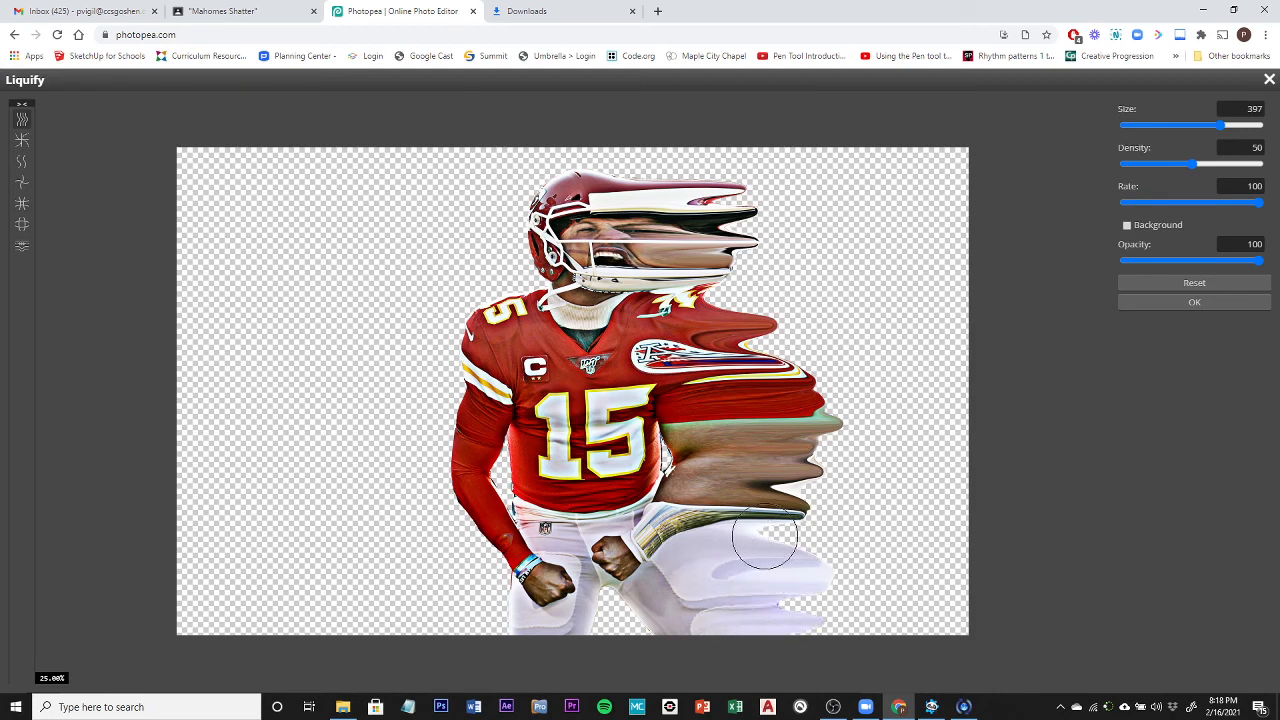
drag(760, 531, 830, 533)
drag(762, 490, 845, 488)
drag(740, 340, 795, 340)
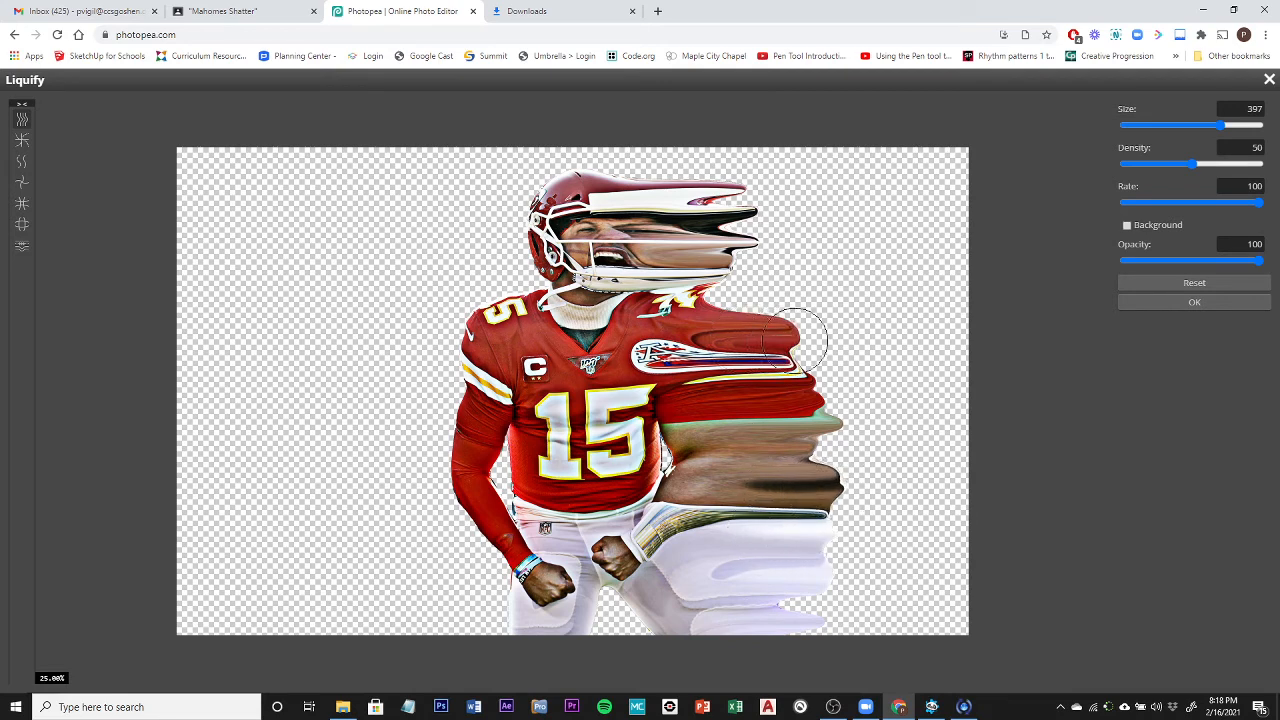
drag(700, 300, 766, 288)
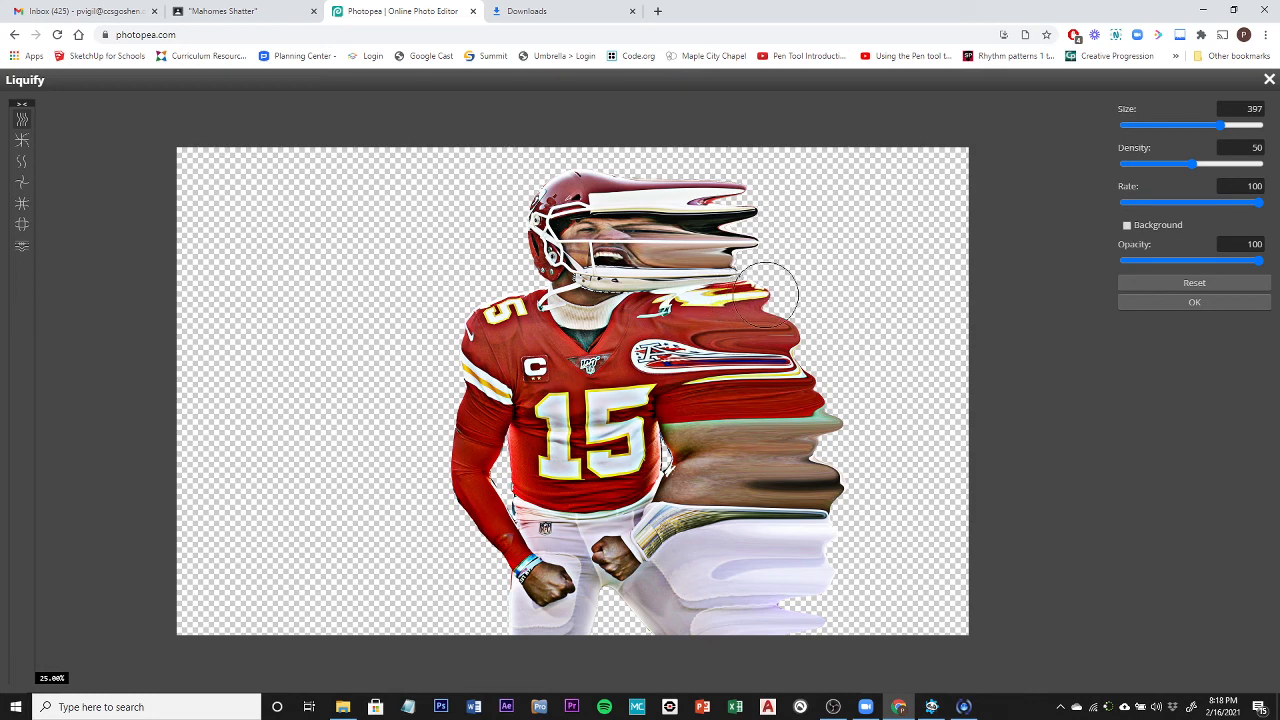
Step: Smear the player's left side outward from helmet to leg, extend the helmet's upper right edge, and apply the Liquify filter
drag(546, 295, 443, 285)
mouse_move(548, 280)
mouse_down()
mouse_move(473, 273)
mouse_move(530, 243)
mouse_move(466, 229)
mouse_up()
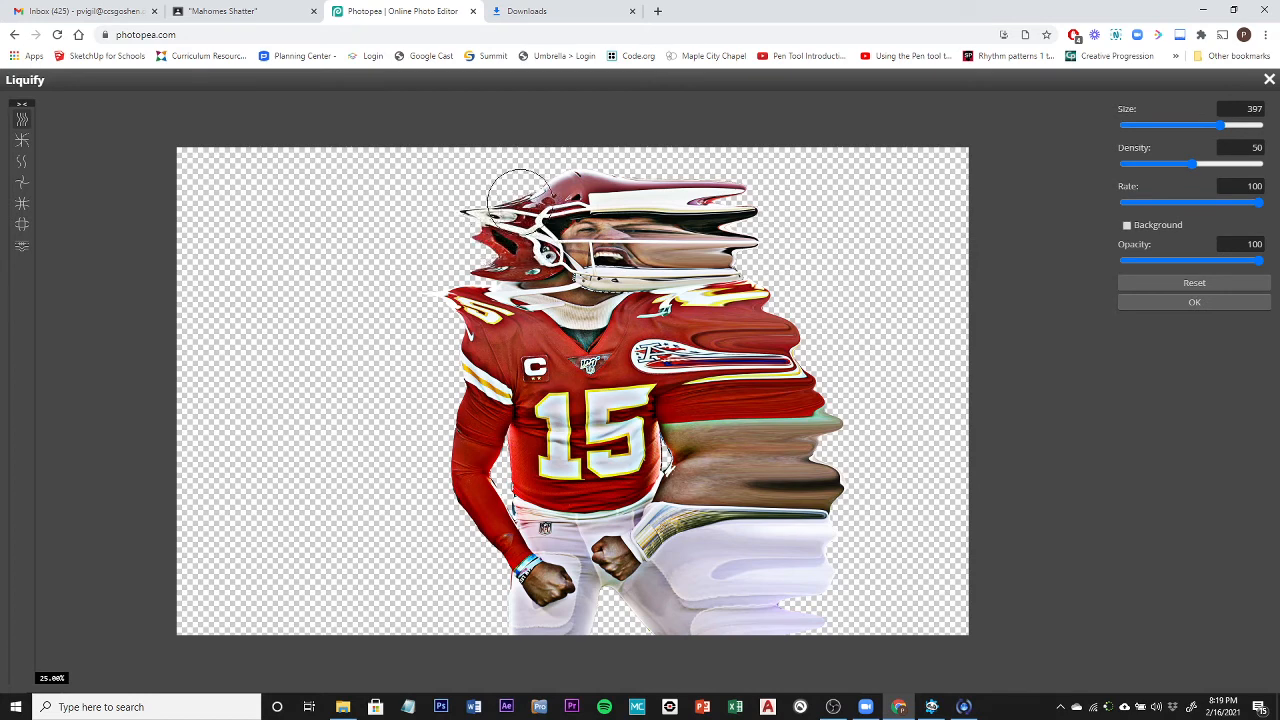
mouse_move(545, 192)
mouse_down()
mouse_move(454, 186)
mouse_move(500, 270)
mouse_move(466, 286)
mouse_move(488, 368)
mouse_move(400, 363)
mouse_move(448, 330)
mouse_move(398, 332)
mouse_move(450, 400)
mouse_move(475, 400)
mouse_move(420, 398)
mouse_move(445, 385)
mouse_move(386, 391)
mouse_move(445, 437)
mouse_move(406, 434)
mouse_move(404, 451)
mouse_move(432, 462)
mouse_move(380, 489)
mouse_move(444, 498)
mouse_move(354, 511)
mouse_move(445, 448)
mouse_move(349, 446)
mouse_move(426, 427)
mouse_move(363, 423)
mouse_move(451, 488)
mouse_move(429, 514)
mouse_move(400, 523)
mouse_move(441, 480)
mouse_move(375, 482)
mouse_move(484, 528)
mouse_move(400, 528)
mouse_move(481, 550)
mouse_move(337, 551)
mouse_move(482, 563)
mouse_move(386, 557)
mouse_move(480, 588)
mouse_move(514, 584)
mouse_move(394, 580)
mouse_move(478, 570)
mouse_move(412, 564)
mouse_move(514, 602)
mouse_move(414, 594)
mouse_move(507, 616)
mouse_move(435, 622)
mouse_move(505, 614)
mouse_move(433, 635)
mouse_move(505, 616)
mouse_move(414, 620)
mouse_move(457, 610)
mouse_move(420, 600)
mouse_move(437, 553)
mouse_move(380, 551)
mouse_move(395, 533)
mouse_move(345, 524)
mouse_up()
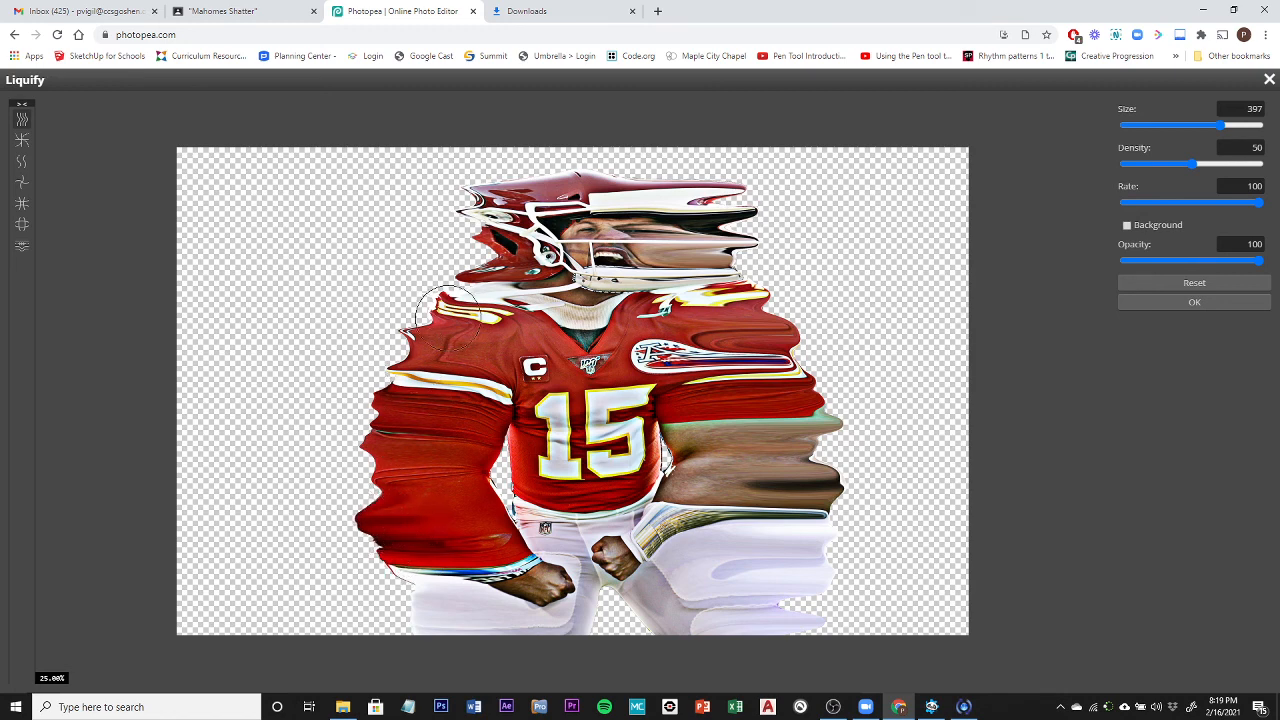
mouse_move(490, 263)
mouse_down()
mouse_move(431, 241)
mouse_move(486, 222)
mouse_move(443, 225)
mouse_up()
mouse_move(489, 290)
mouse_down()
mouse_move(416, 292)
mouse_move(455, 366)
mouse_move(420, 320)
mouse_move(391, 323)
mouse_move(372, 385)
mouse_move(414, 490)
mouse_move(340, 517)
mouse_move(425, 600)
mouse_move(388, 616)
mouse_move(440, 612)
mouse_move(415, 615)
mouse_move(530, 526)
mouse_up()
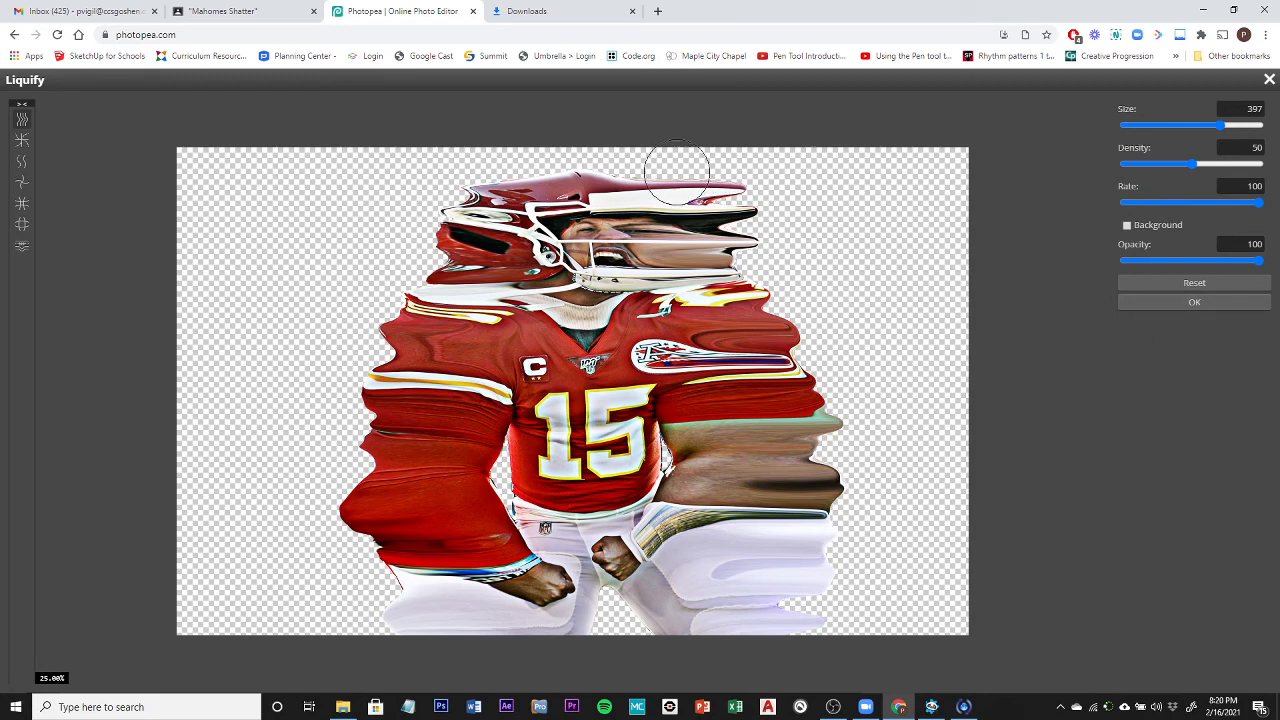
mouse_move(645, 172)
mouse_down()
mouse_move(706, 177)
mouse_move(721, 161)
mouse_move(723, 189)
mouse_move(775, 186)
mouse_up()
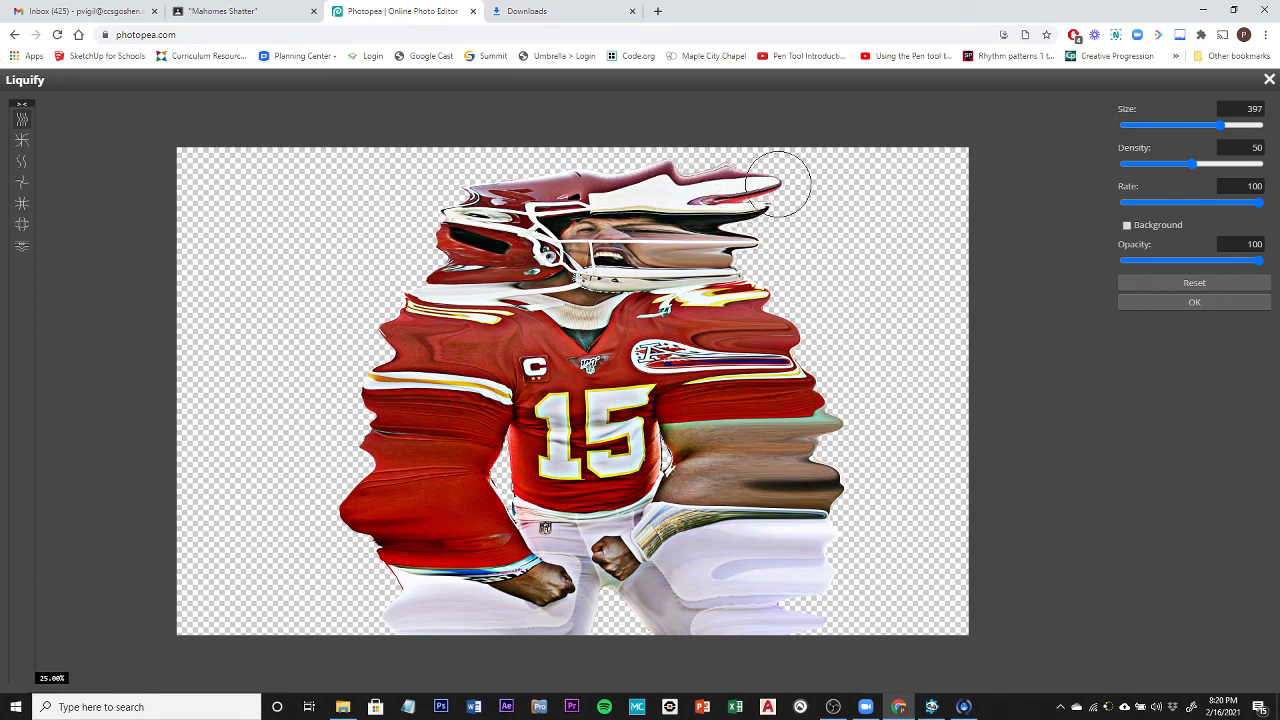
click(1195, 303)
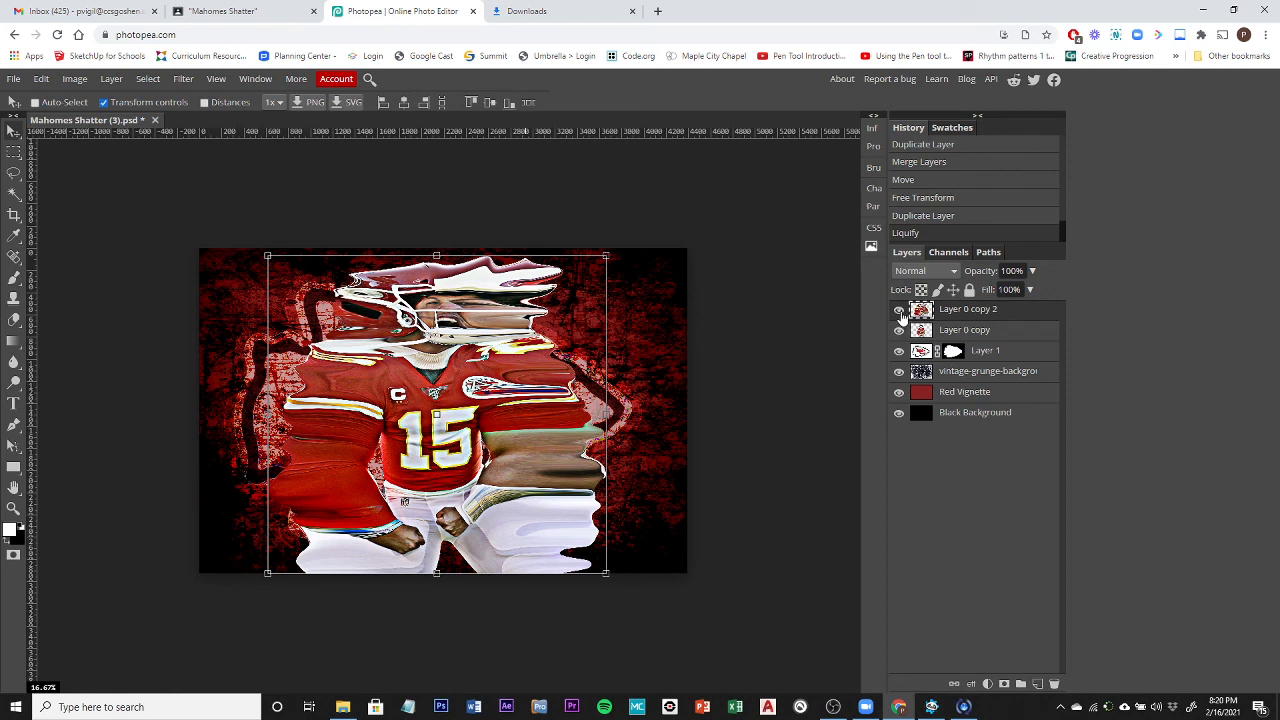
Step: Save the poster document as a PSD file
click(14, 79)
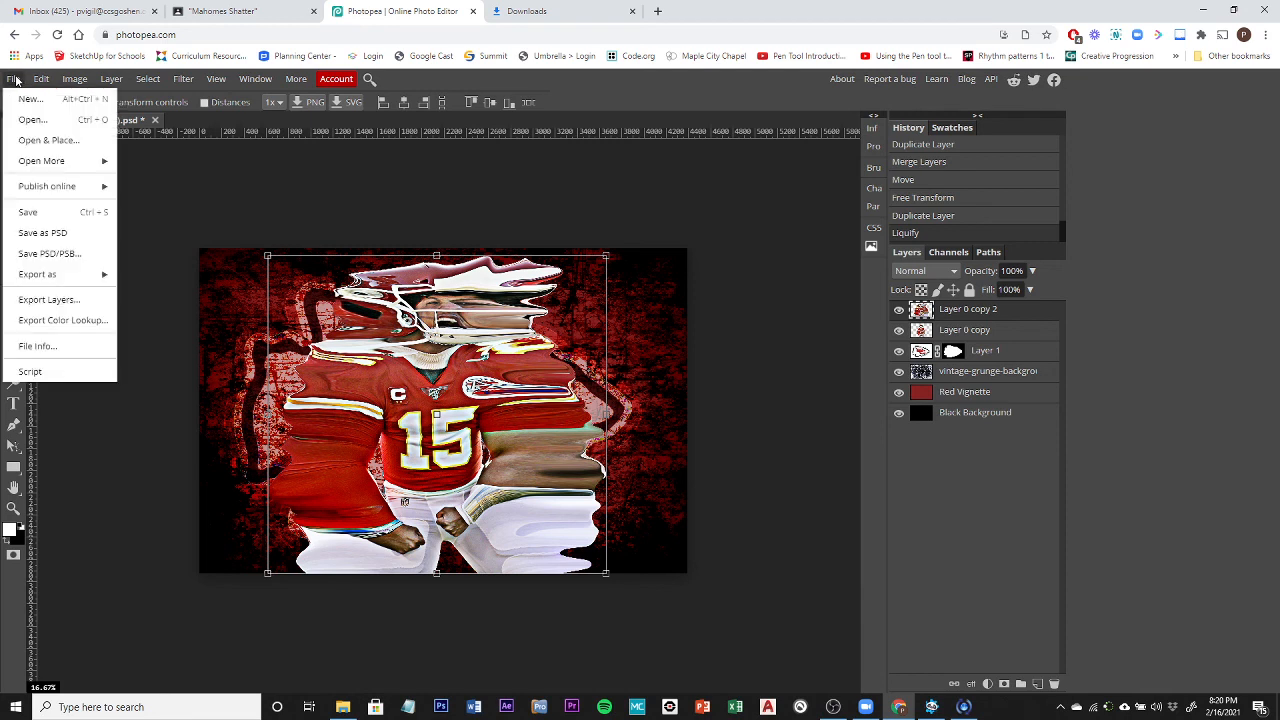
click(44, 233)
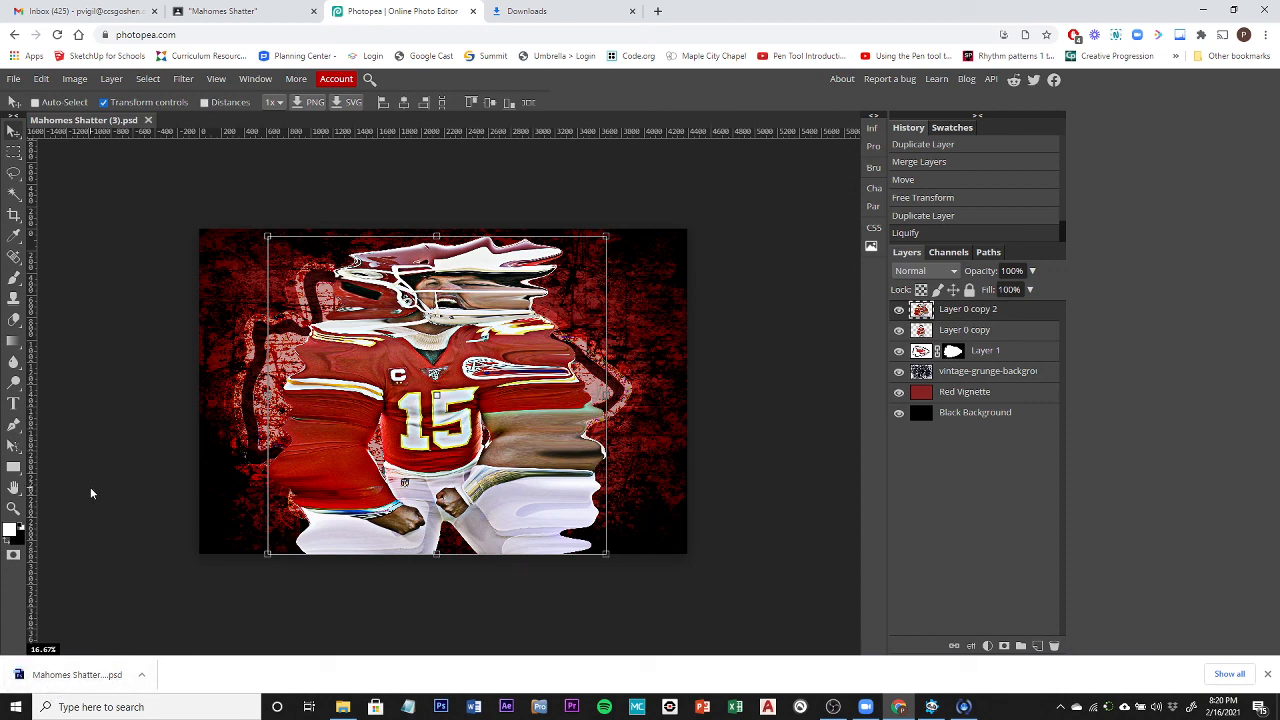
click(846, 700)
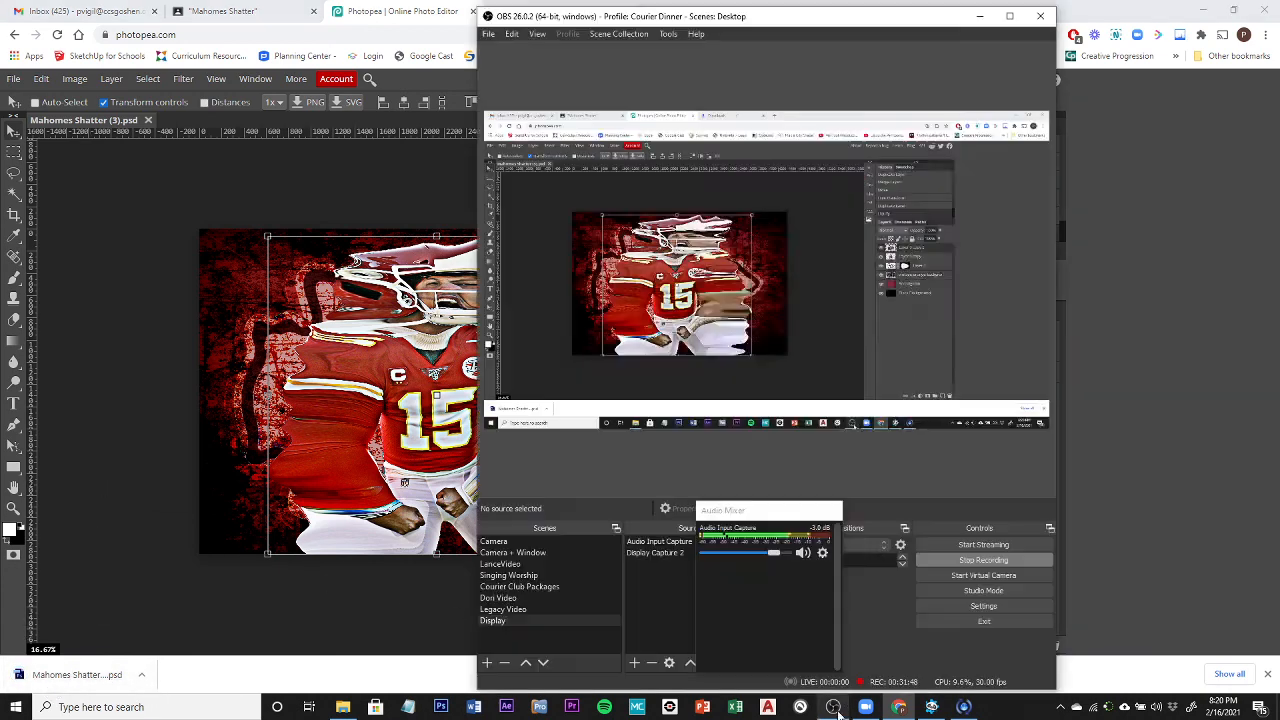